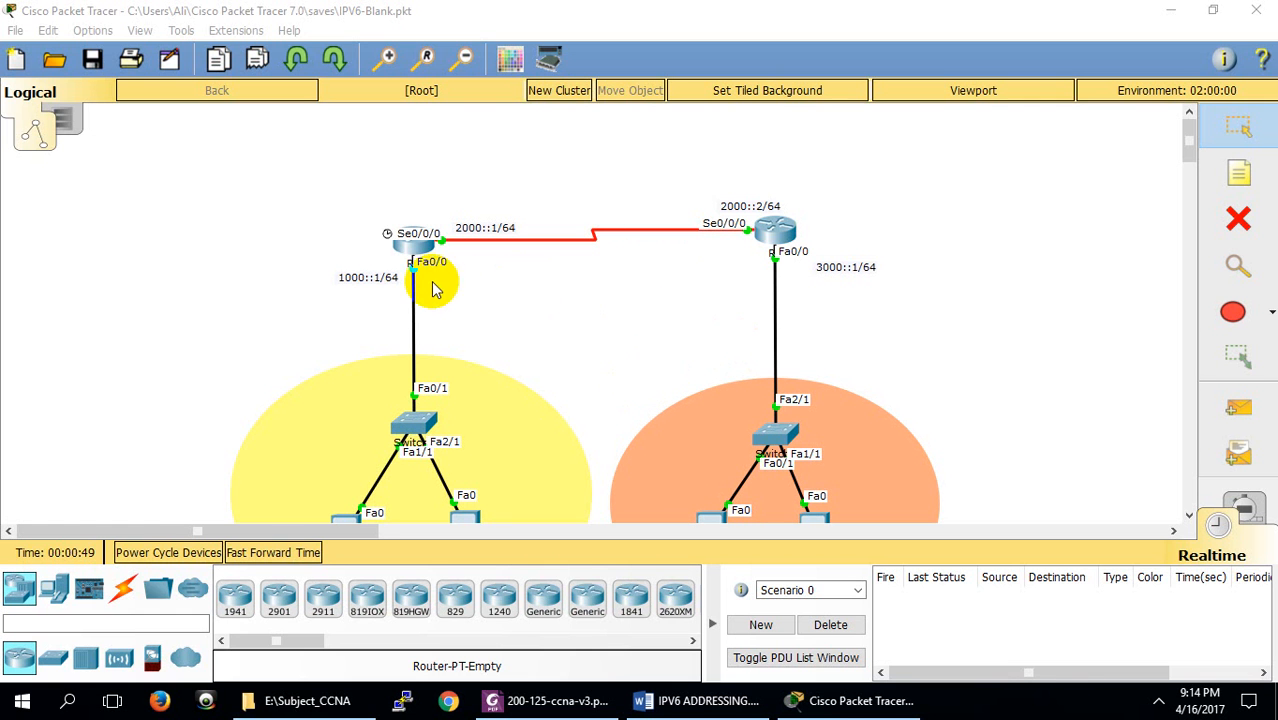
# Open router R1's command-line interface in a maximized window and enter privileged EXEC mode.
pyautogui.click(410, 258)
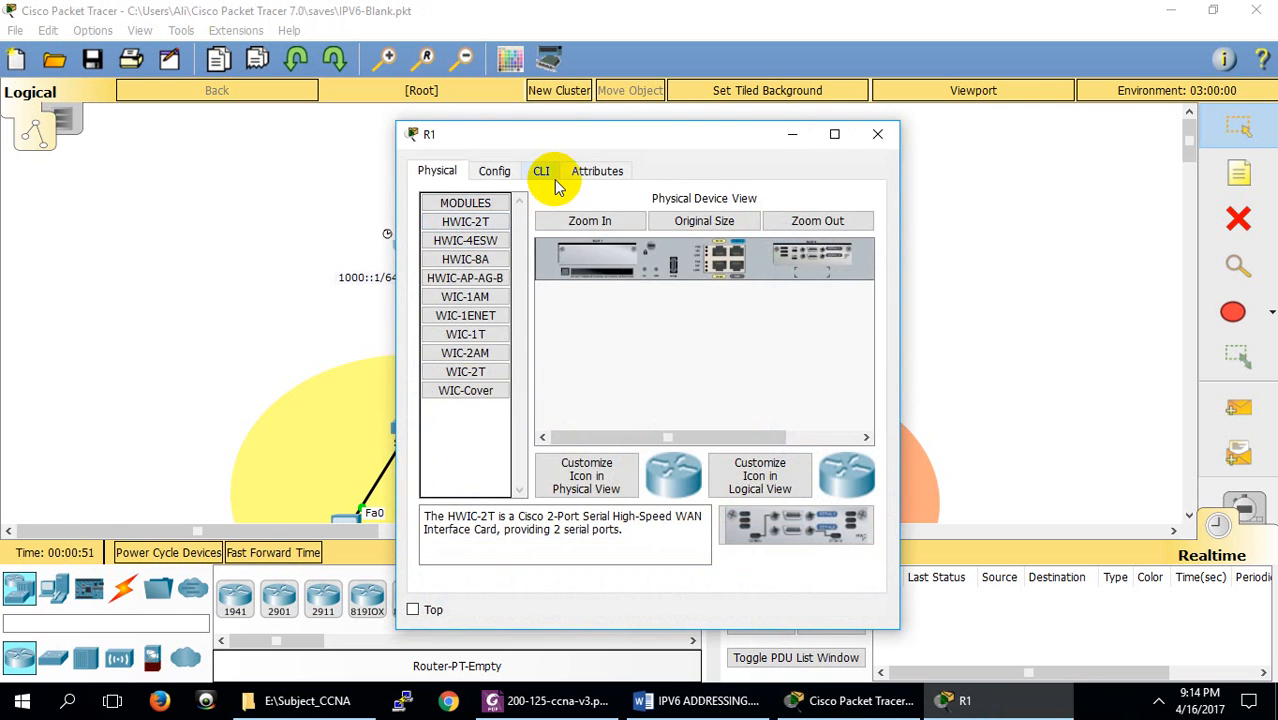
pyautogui.click(541, 171)
pyautogui.click(833, 135)
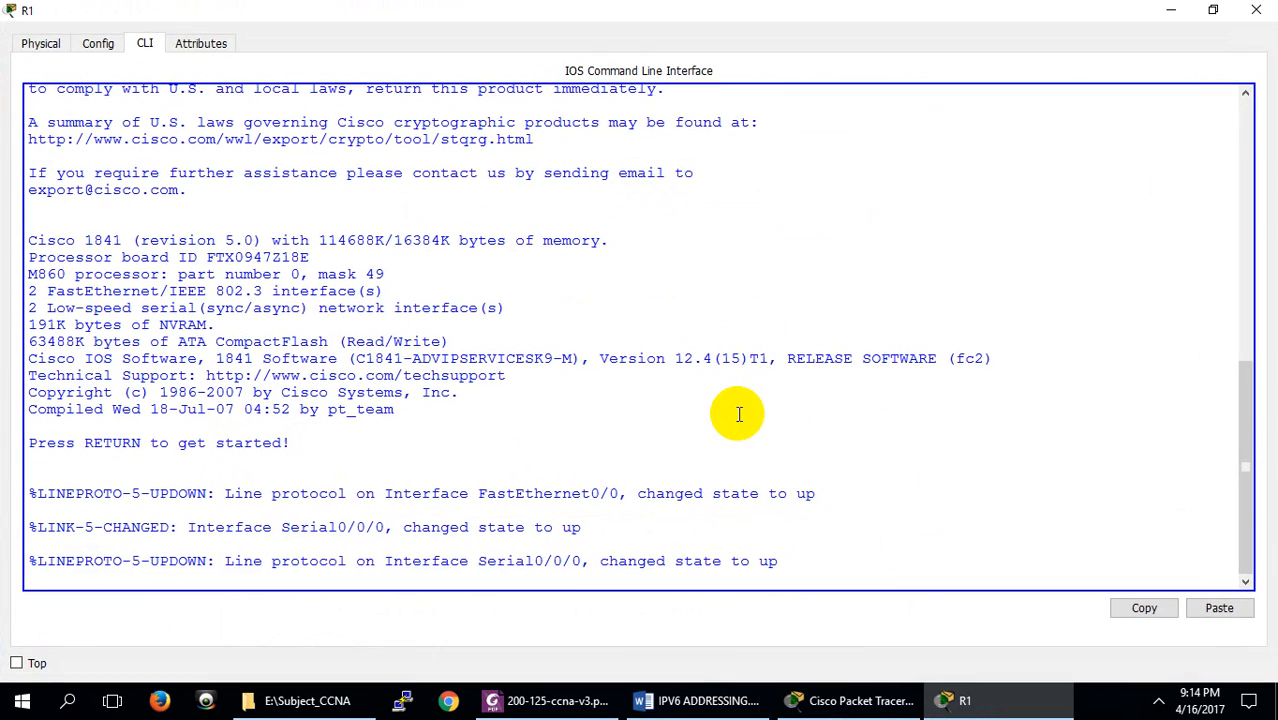
pyautogui.press('Return')
pyautogui.press('Return')
pyautogui.press('Return')
pyautogui.press('Return')
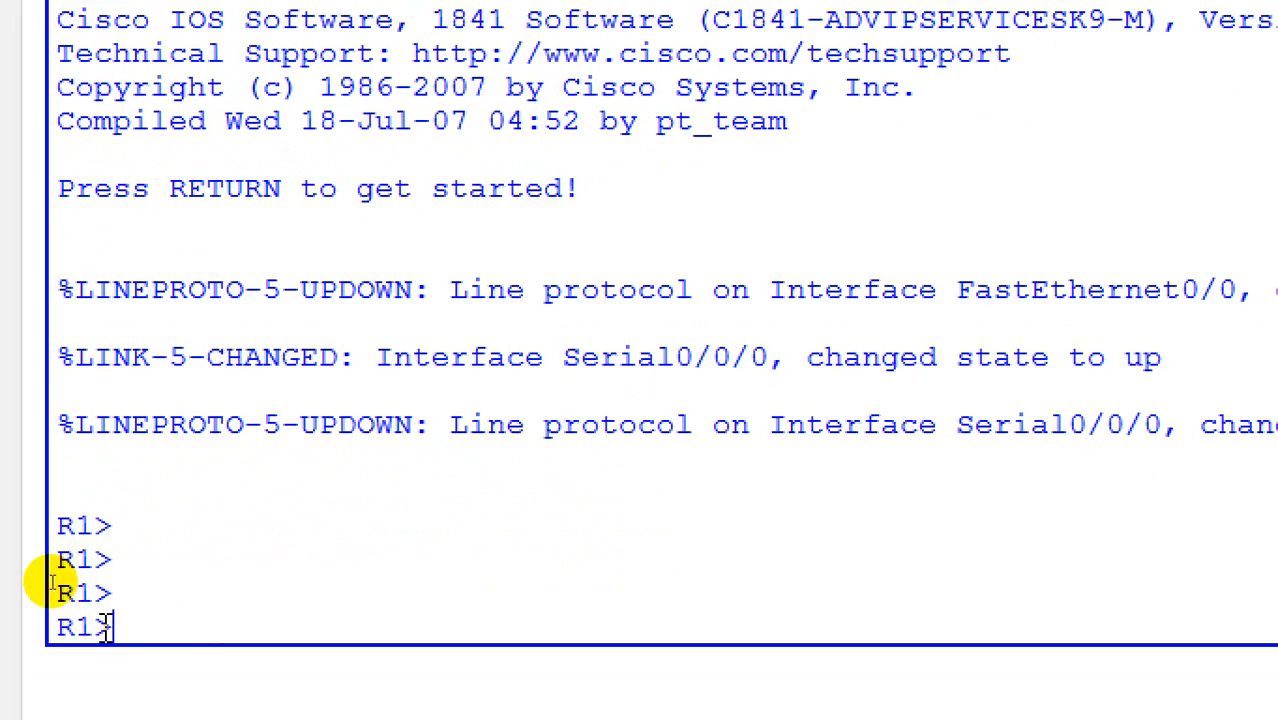
pyautogui.write('en')
pyautogui.press('Return')
pyautogui.press('Return')
# Display R1's IPv6 routing table.
pyautogui.write('show ipr')
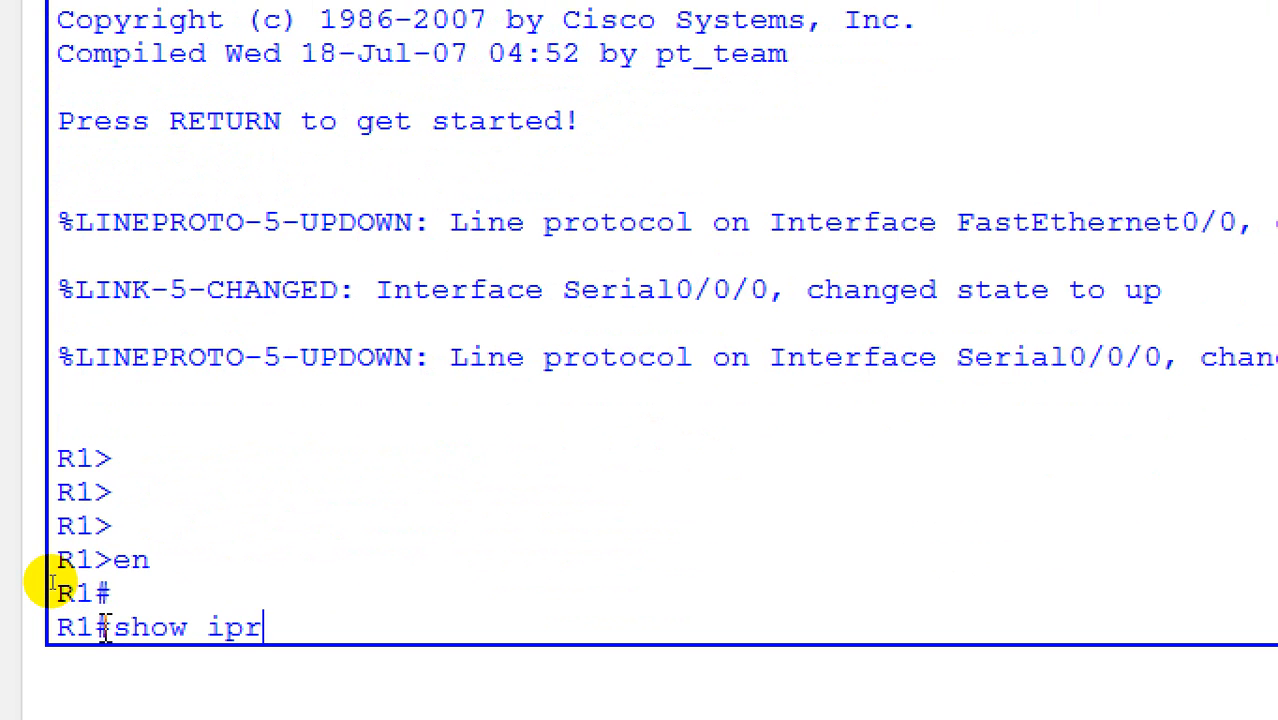
pyautogui.press('BackSpace')
pyautogui.write('v6 rout')
pyautogui.press('Return')
pyautogui.press('Return')
pyautogui.press('Return')
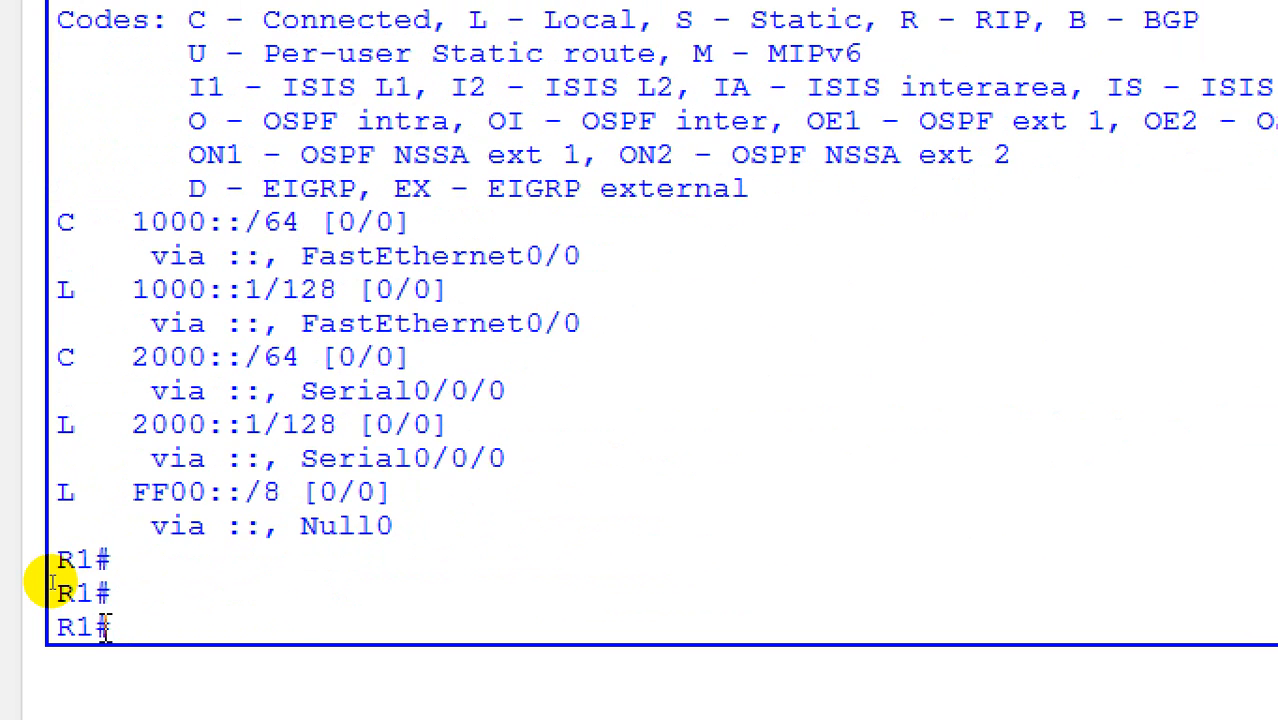
# Enter global configuration mode on R1 and try to start IPv6 OSPF process 1.
pyautogui.write('config t')
pyautogui.press('Return')
pyautogui.write('ig)#i')
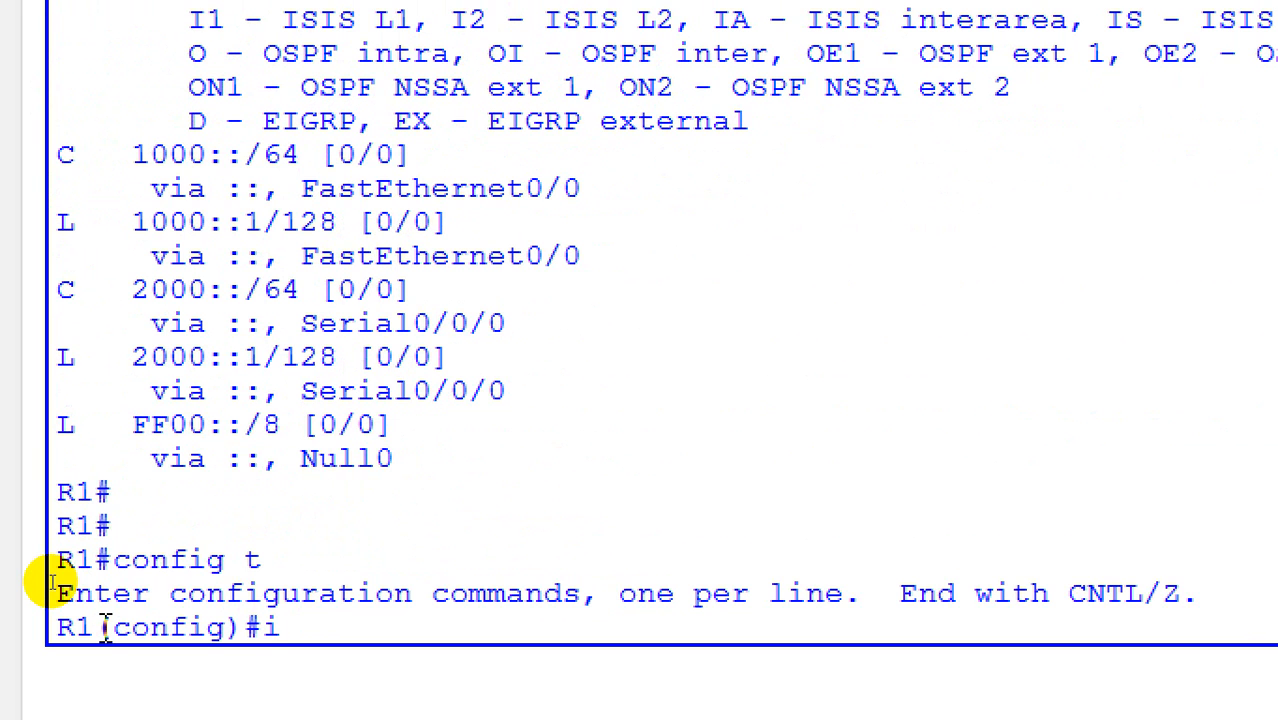
pyautogui.write('pv6 r')
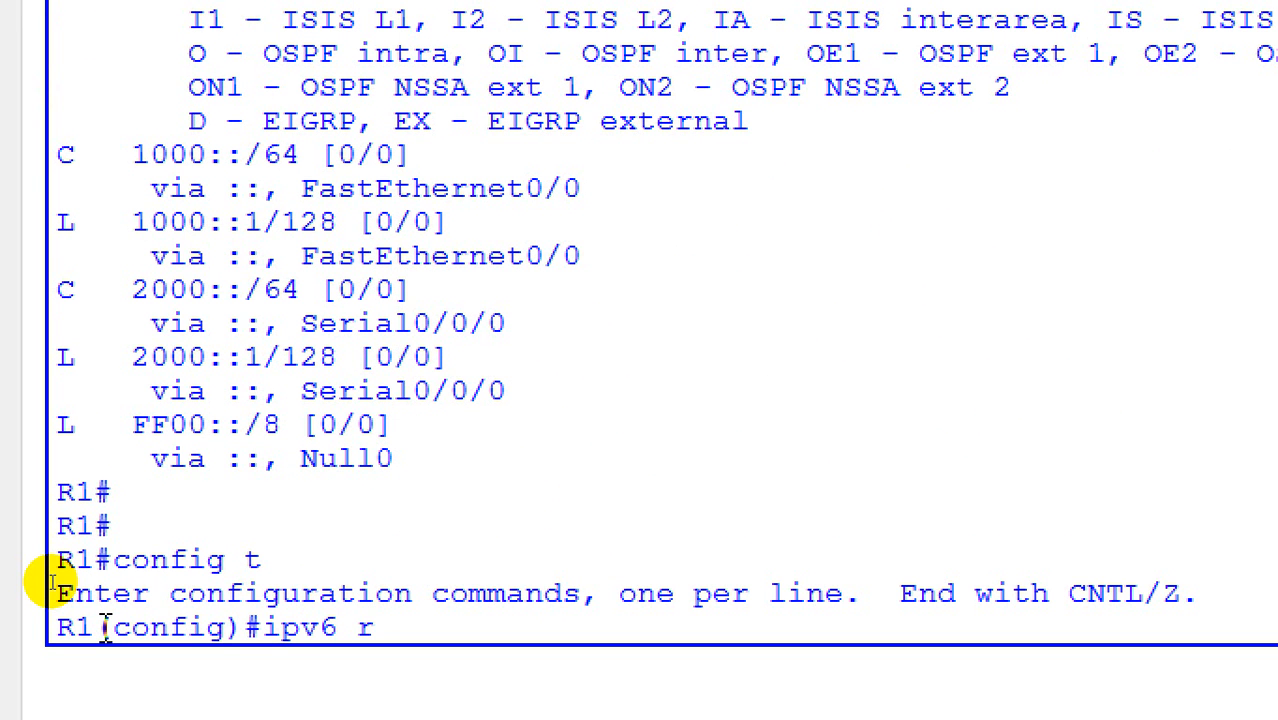
pyautogui.write('outer os')
pyautogui.press('Tab')
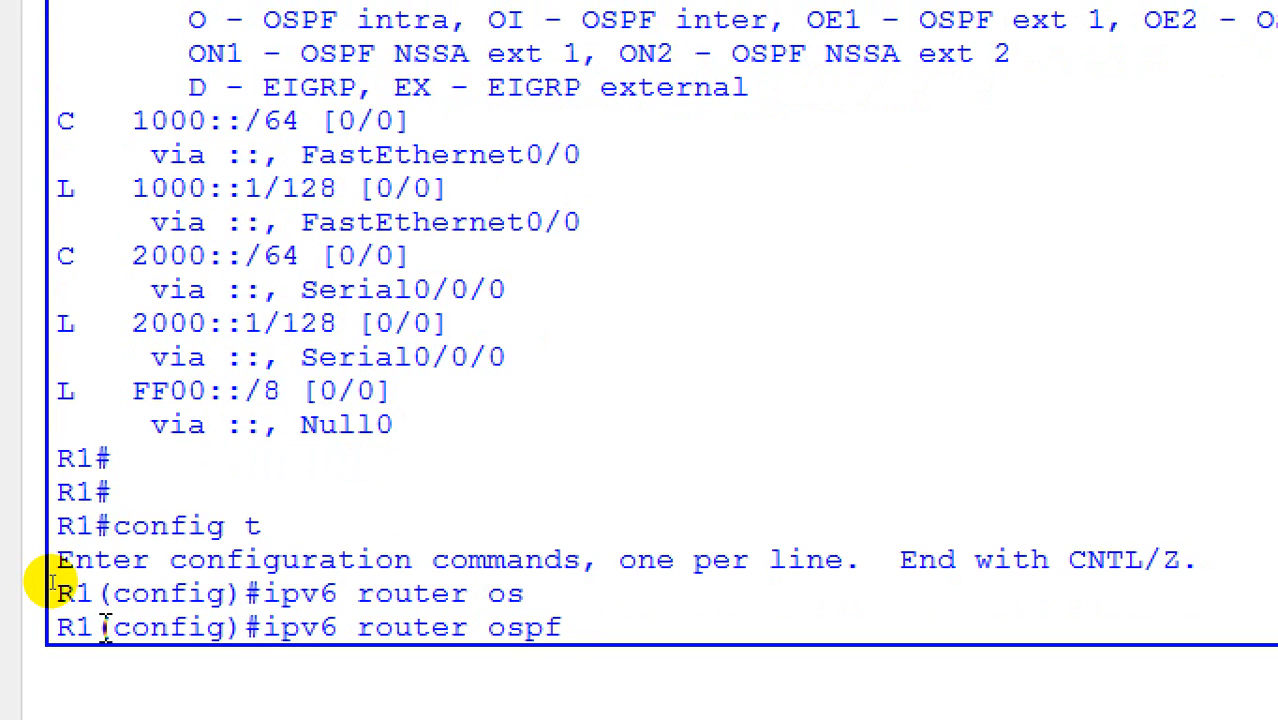
pyautogui.write('1')
pyautogui.press('Return')
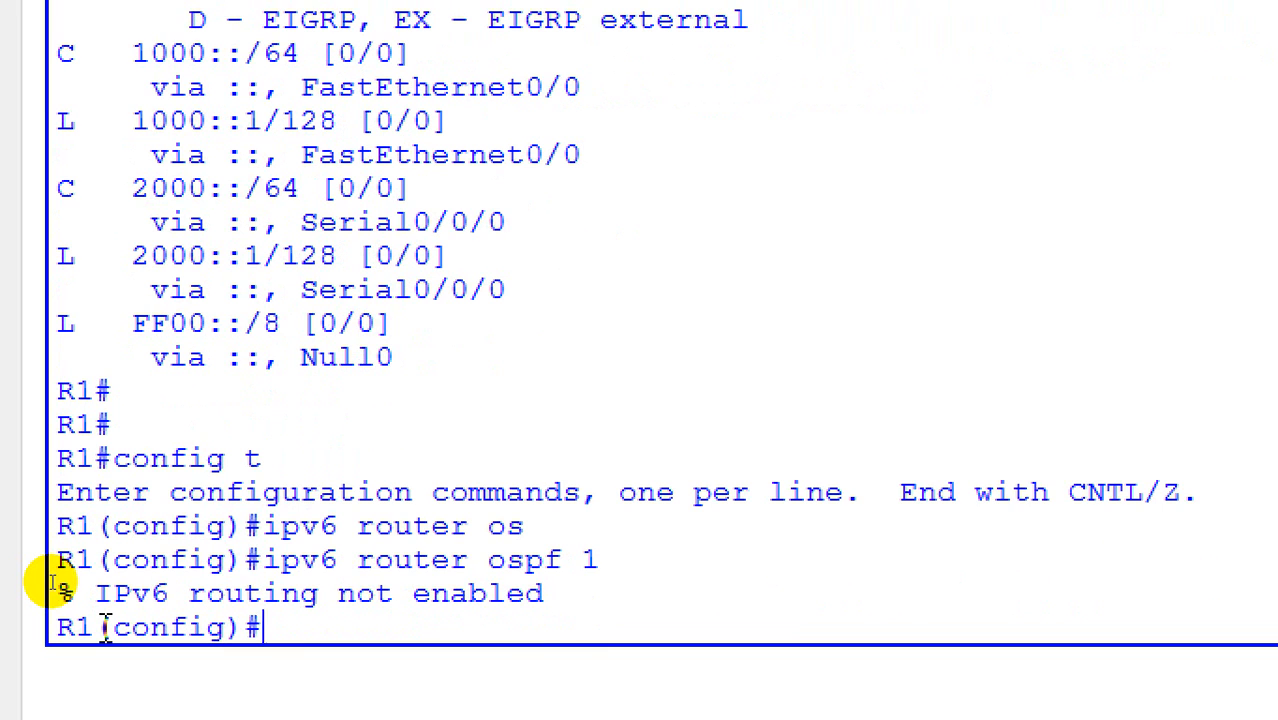
# Enable IPv6 unicast routing on R1.
pyautogui.write('ipv')
pyautogui.press('Tab')
pyautogui.write('u')
pyautogui.press('Tab')
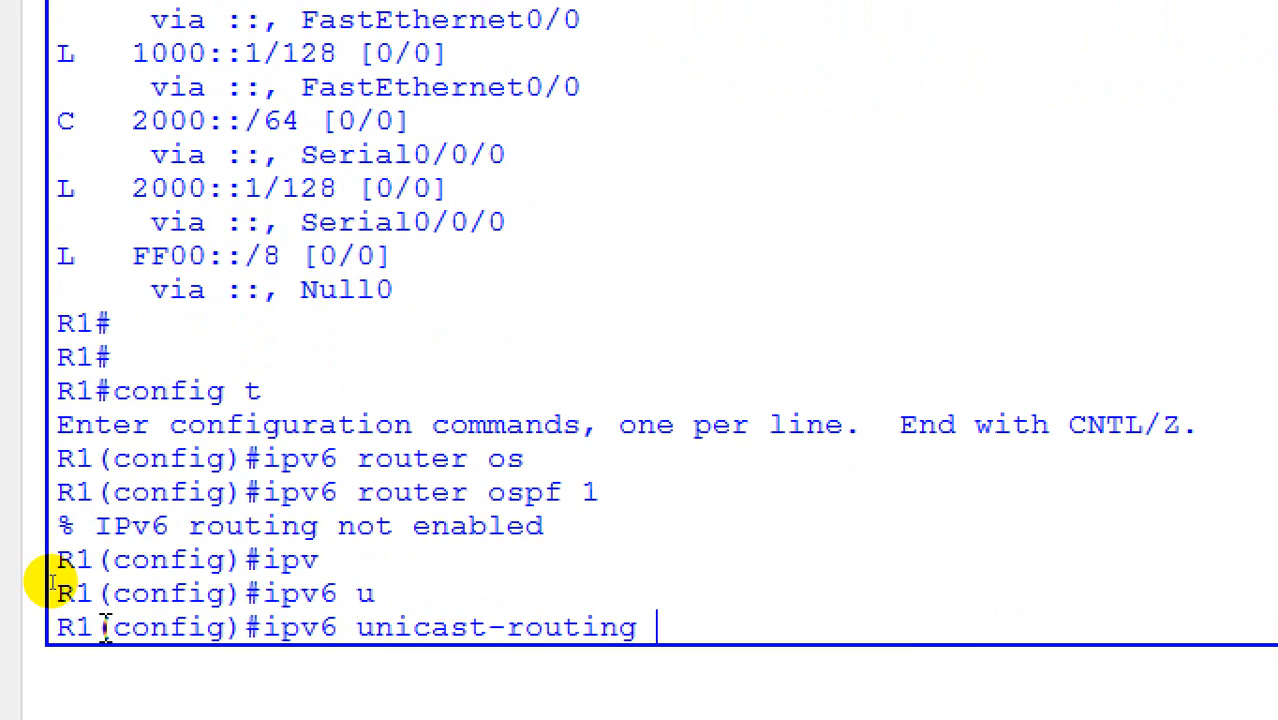
pyautogui.press('Return')
# Start IPv6 OSPF process 1 on R1 by reissuing the ipv6 router ospf 1 command.
pyautogui.press('Up')
pyautogui.press('Up')
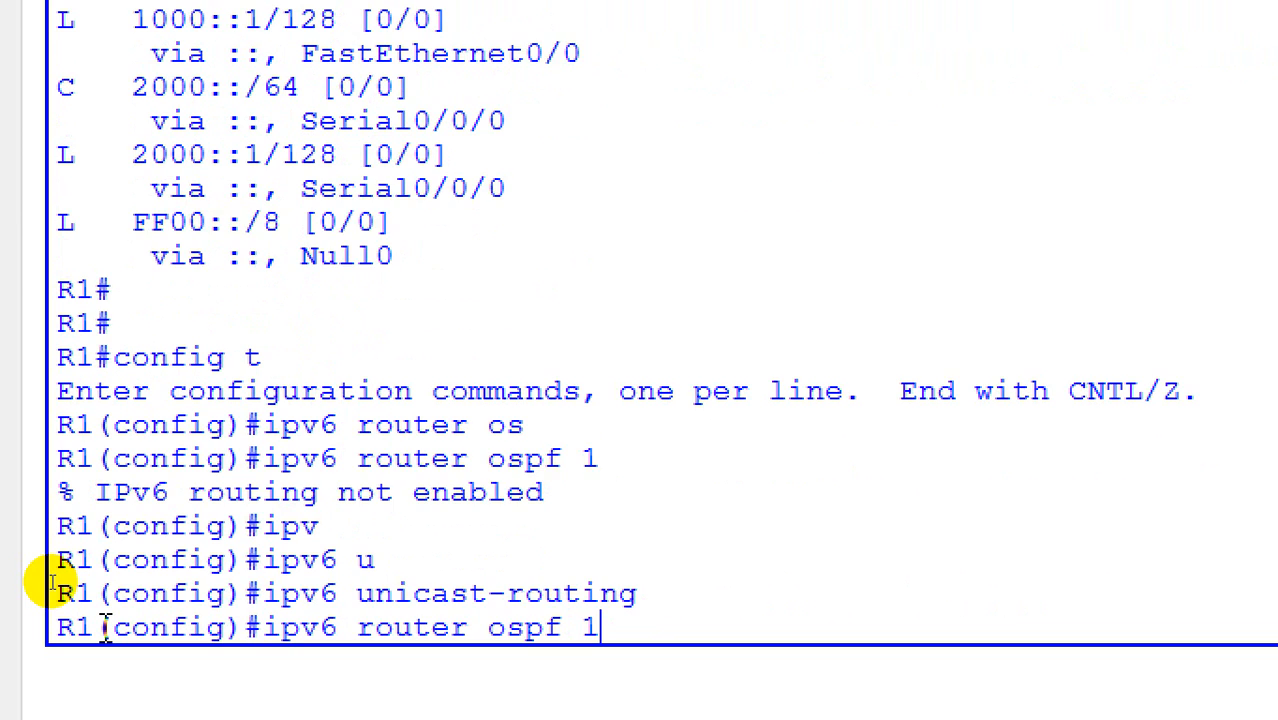
pyautogui.press('Return')
pyautogui.press('Return')
pyautogui.press('Return')
pyautogui.press('Return')
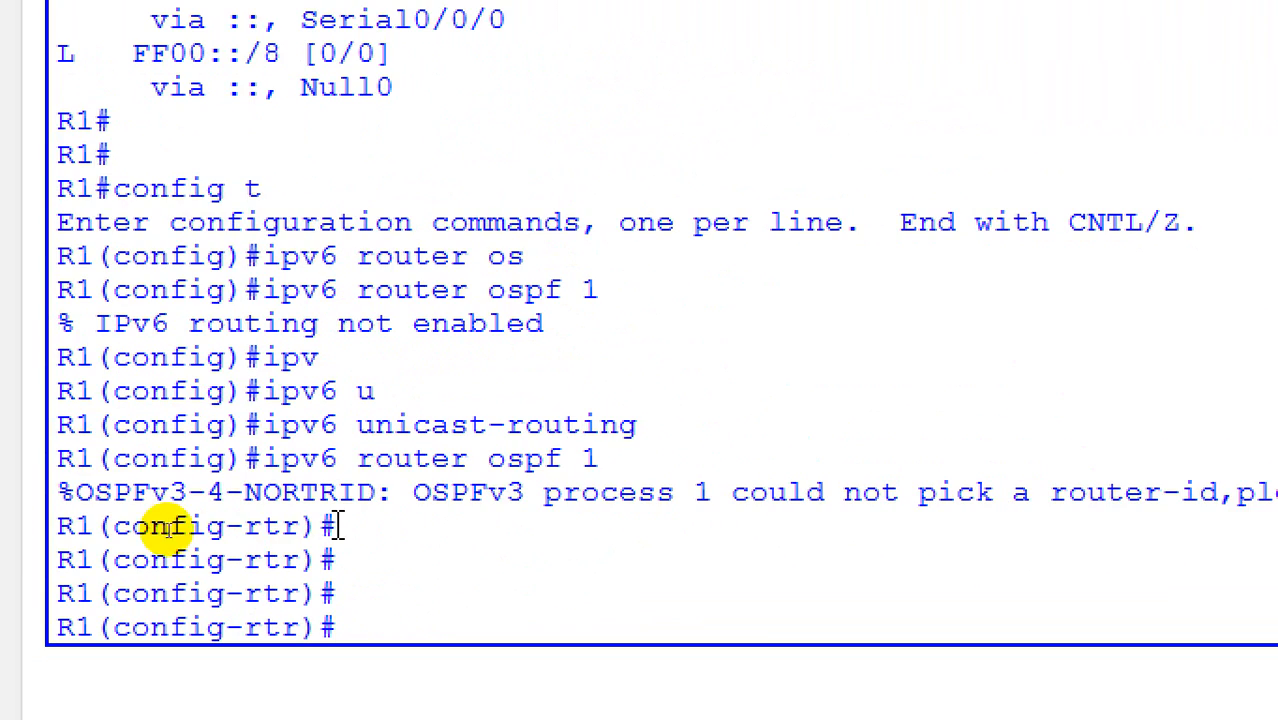
# Set the OSPF router ID of R1 to 1.1.1.1.
pyautogui.write('rou')
pyautogui.press('Tab')
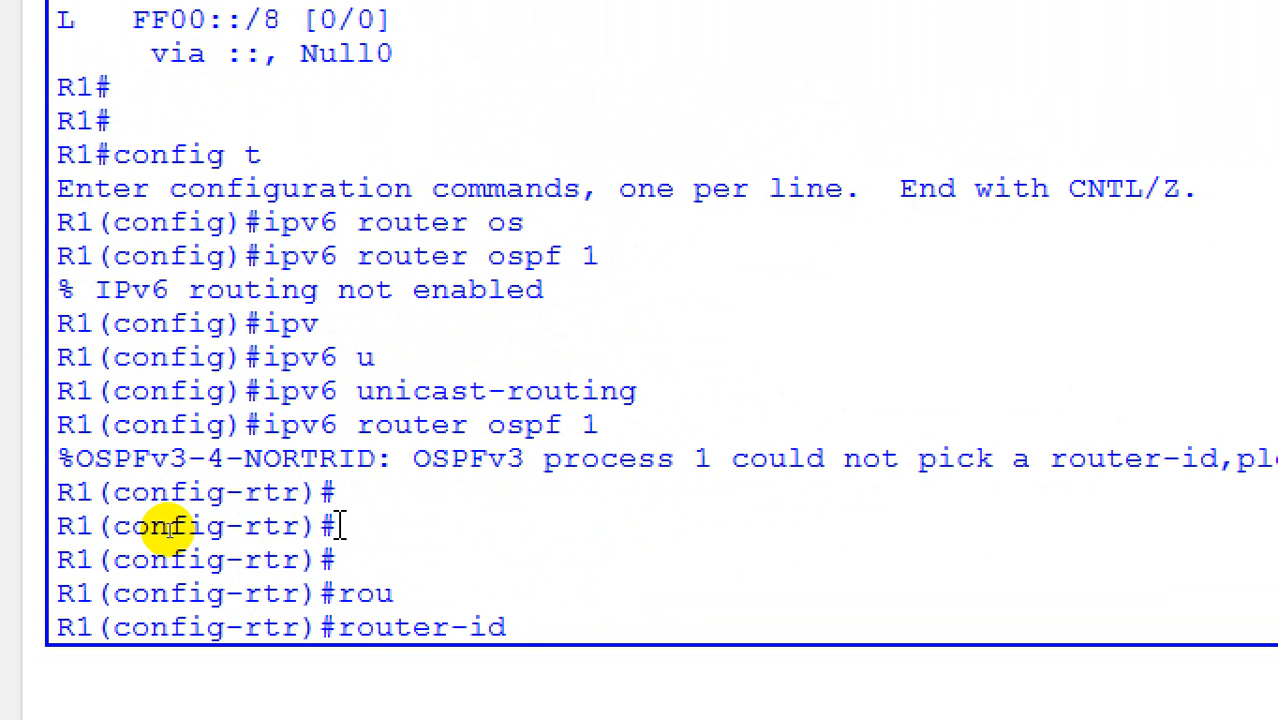
pyautogui.write('1.1.1.1')
pyautogui.press('Return')
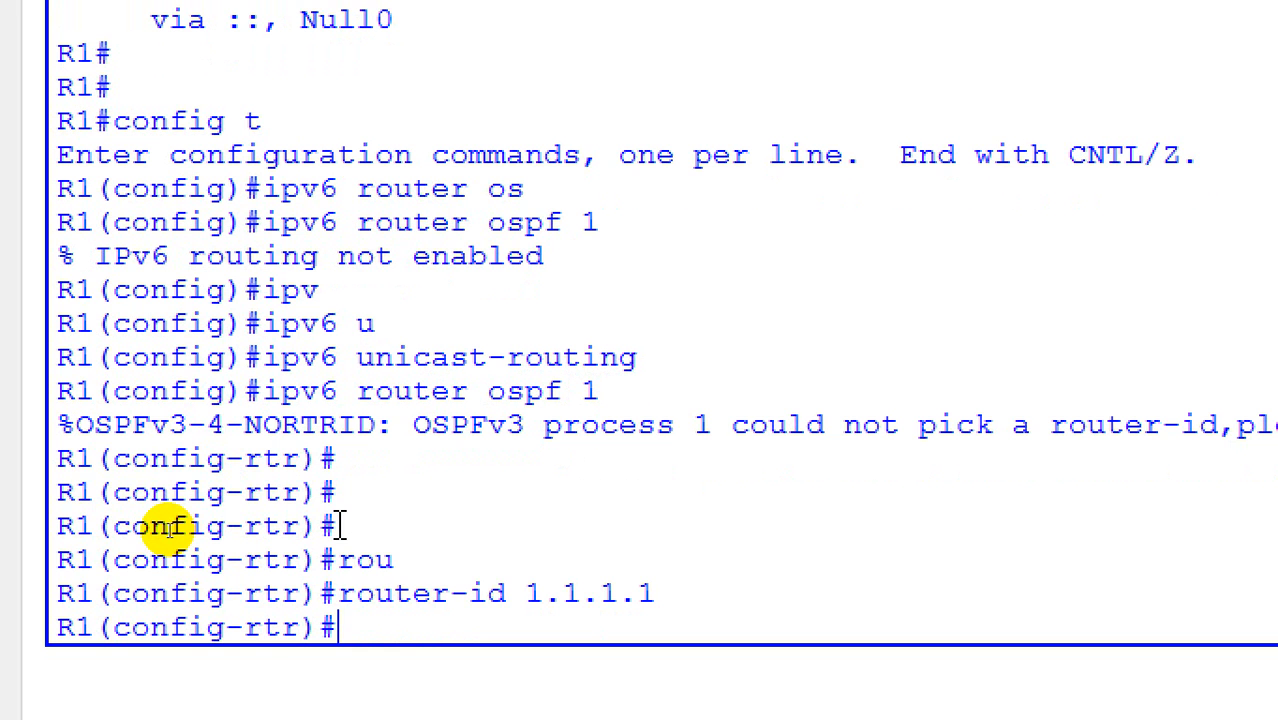
# List the commands available in R1's OSPF router configuration mode.
pyautogui.write('?')
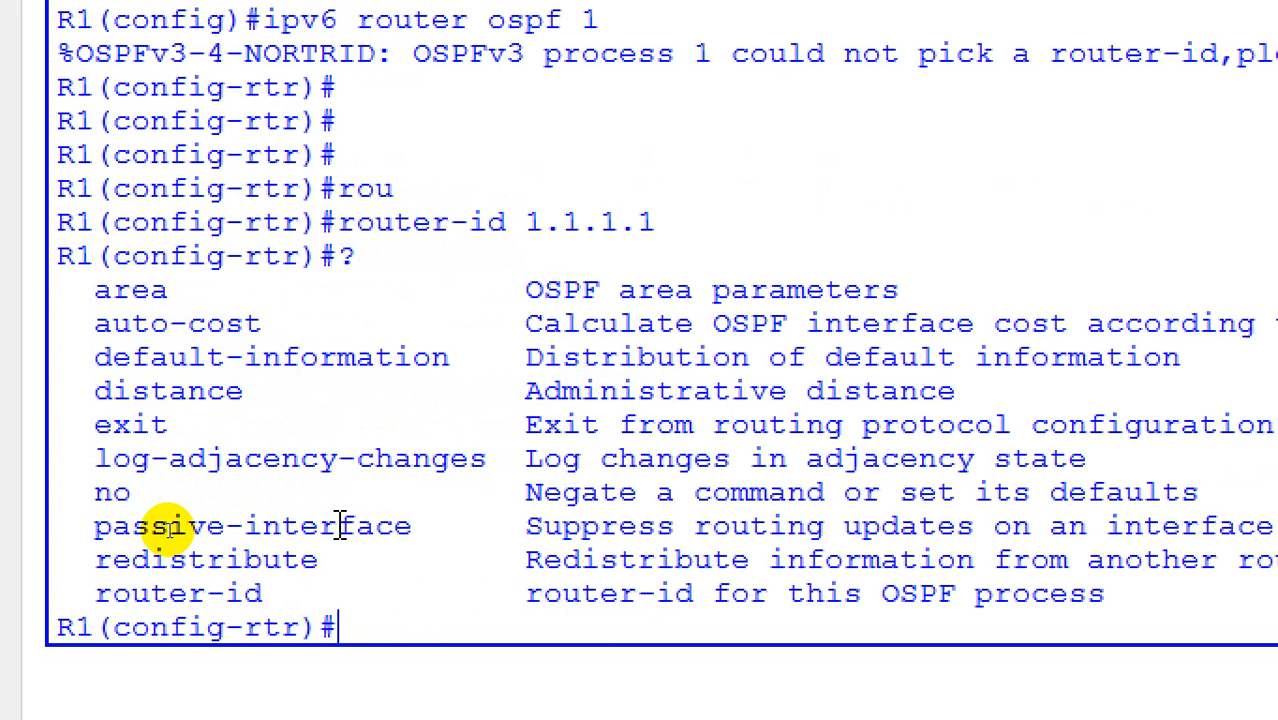
pyautogui.press('Return')
pyautogui.press('Return')
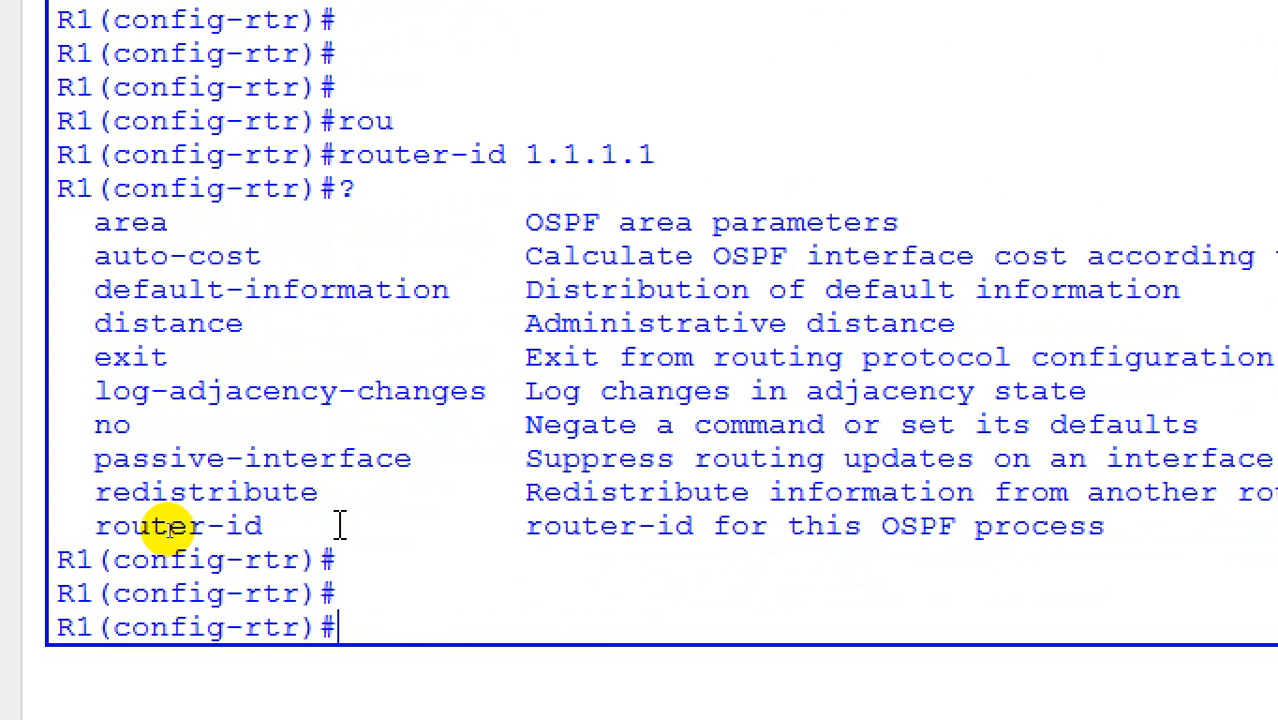
# Leave the OSPF router configuration and assign R1's interface f0/0 to IPv6 OSPF process 1, area 0.
pyautogui.write('exit')
pyautogui.press('Return')
pyautogui.write('in')
pyautogui.press('Tab')
pyautogui.write('f')
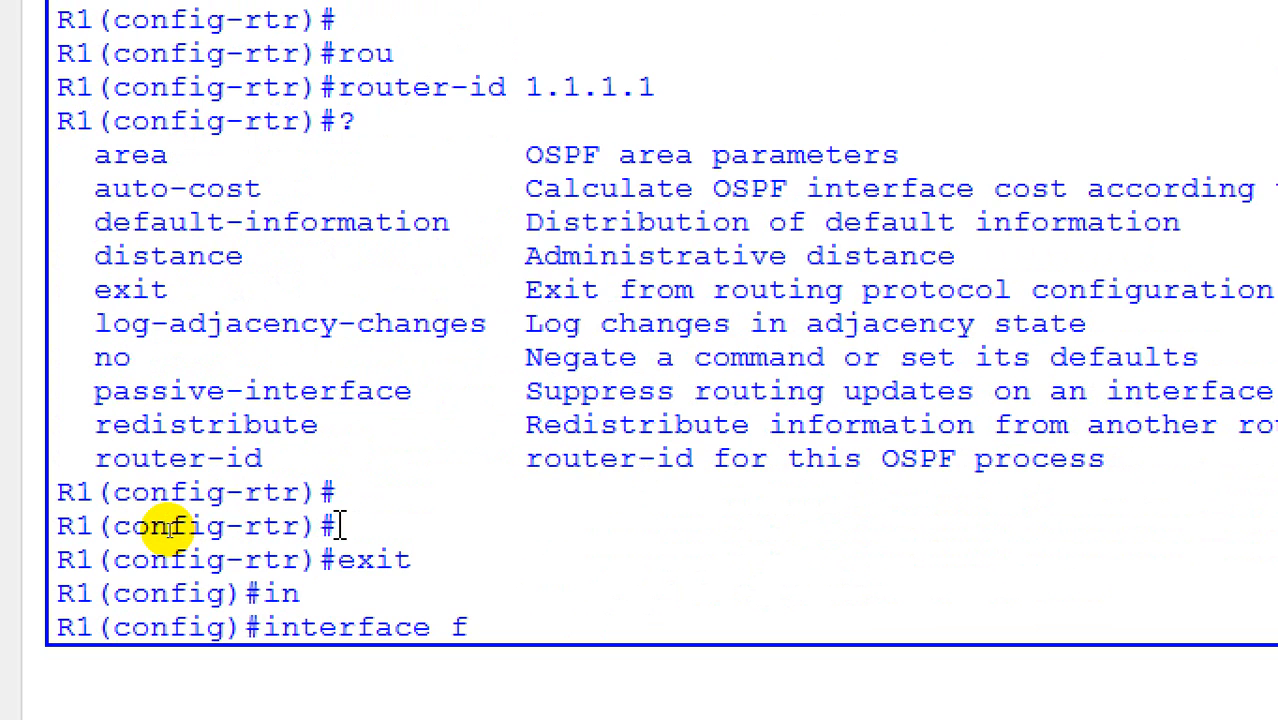
pyautogui.write('0/0')
pyautogui.press('Return')
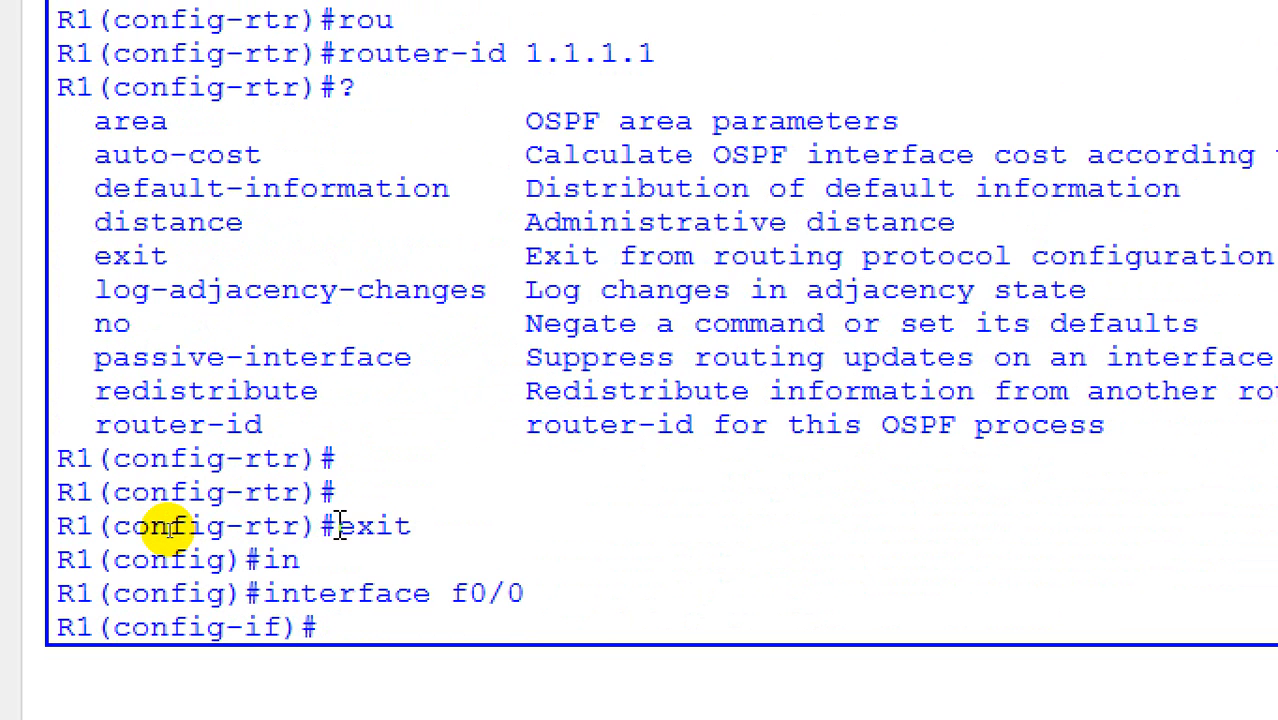
pyautogui.write('ipv')
pyautogui.press('Tab')
pyautogui.write('os')
pyautogui.press('Tab')
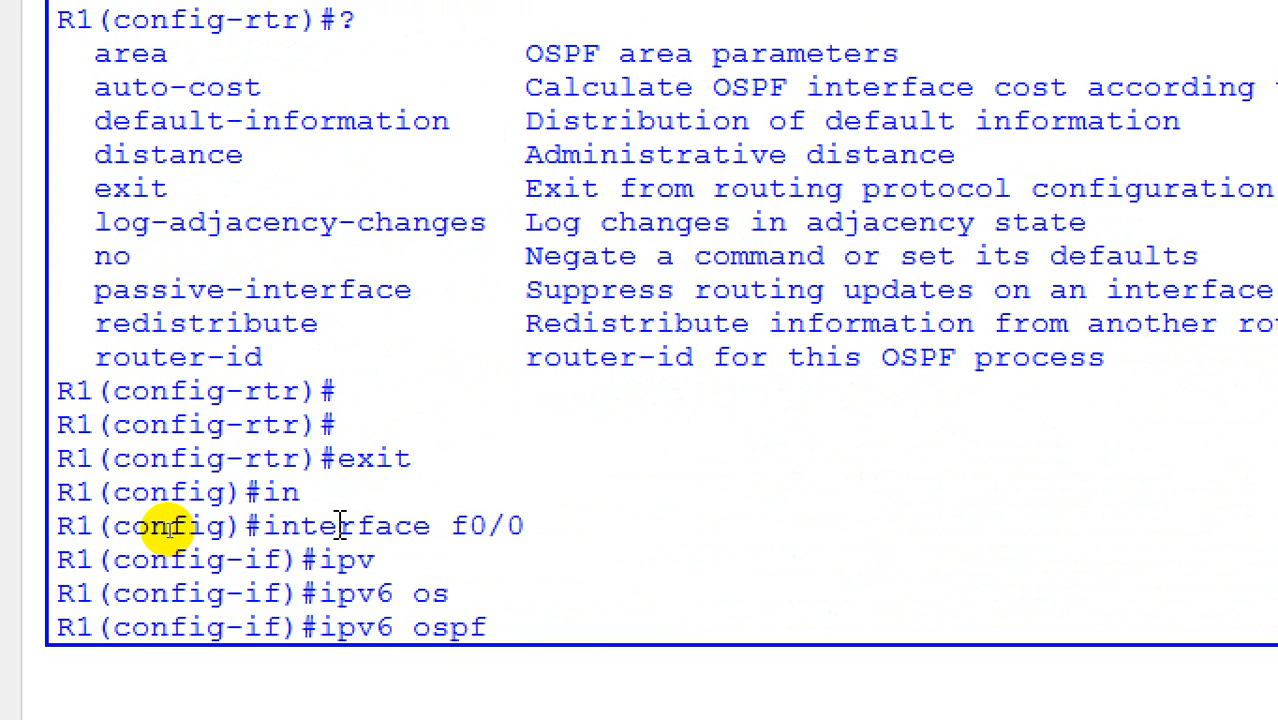
pyautogui.write('1 are')
pyautogui.press('Tab')
pyautogui.write('0')
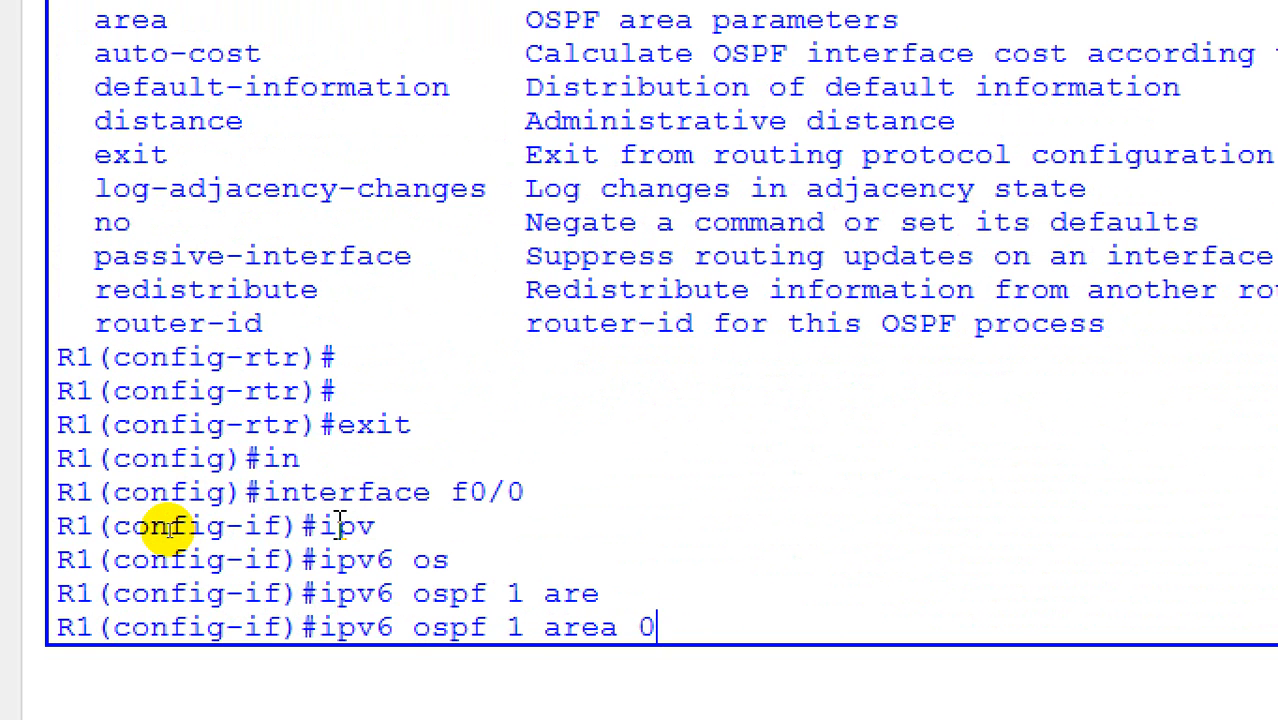
pyautogui.press('Return')
# Assign R1's serial interface s0/0/0 to IPv6 OSPF process 1, area 0.
pyautogui.write('exit')
pyautogui.press('Return')
pyautogui.write('i')
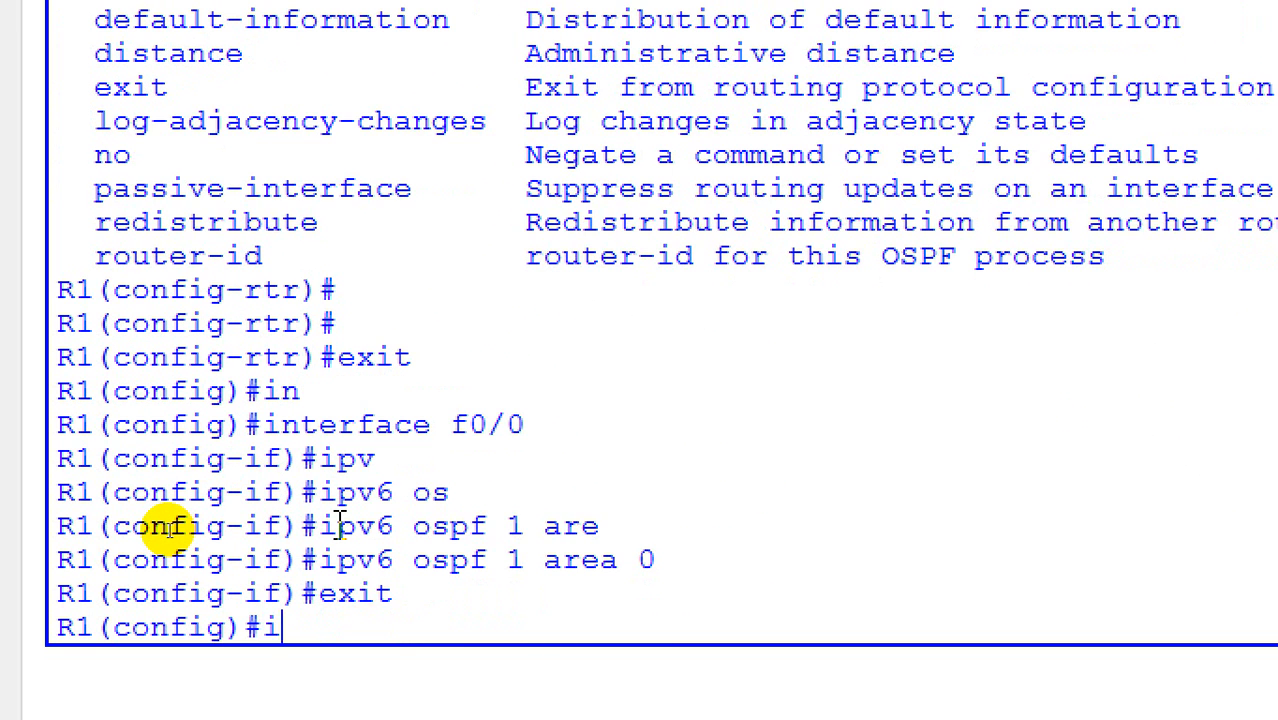
pyautogui.write('nt s0/0/0')
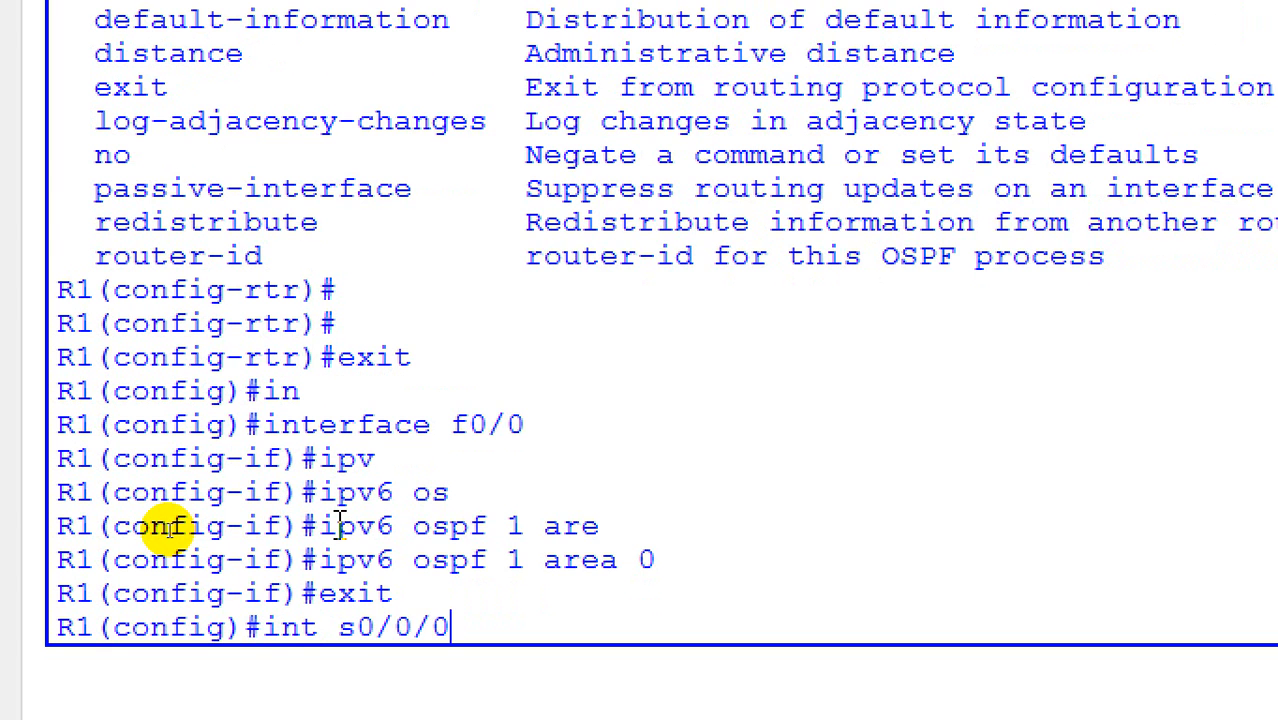
pyautogui.press('Return')
pyautogui.write('ipv')
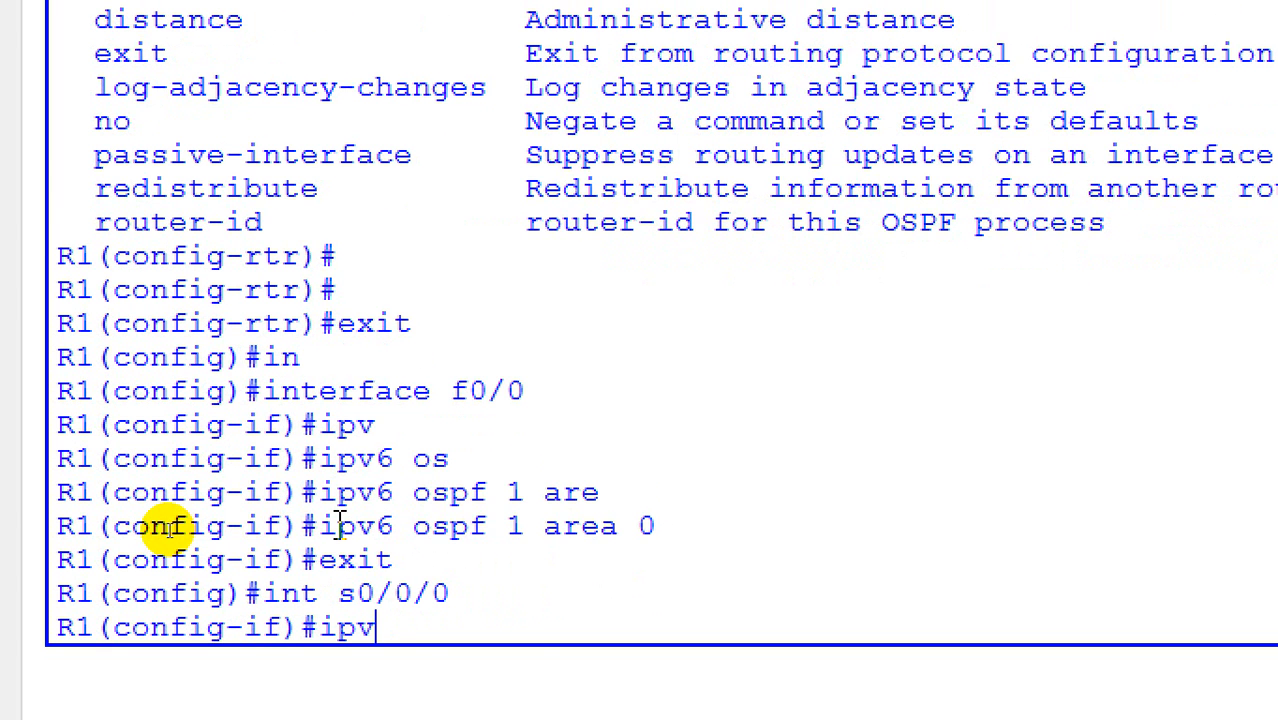
pyautogui.press('Tab')
pyautogui.write('os')
pyautogui.press('Tab')
pyautogui.write('1 ')
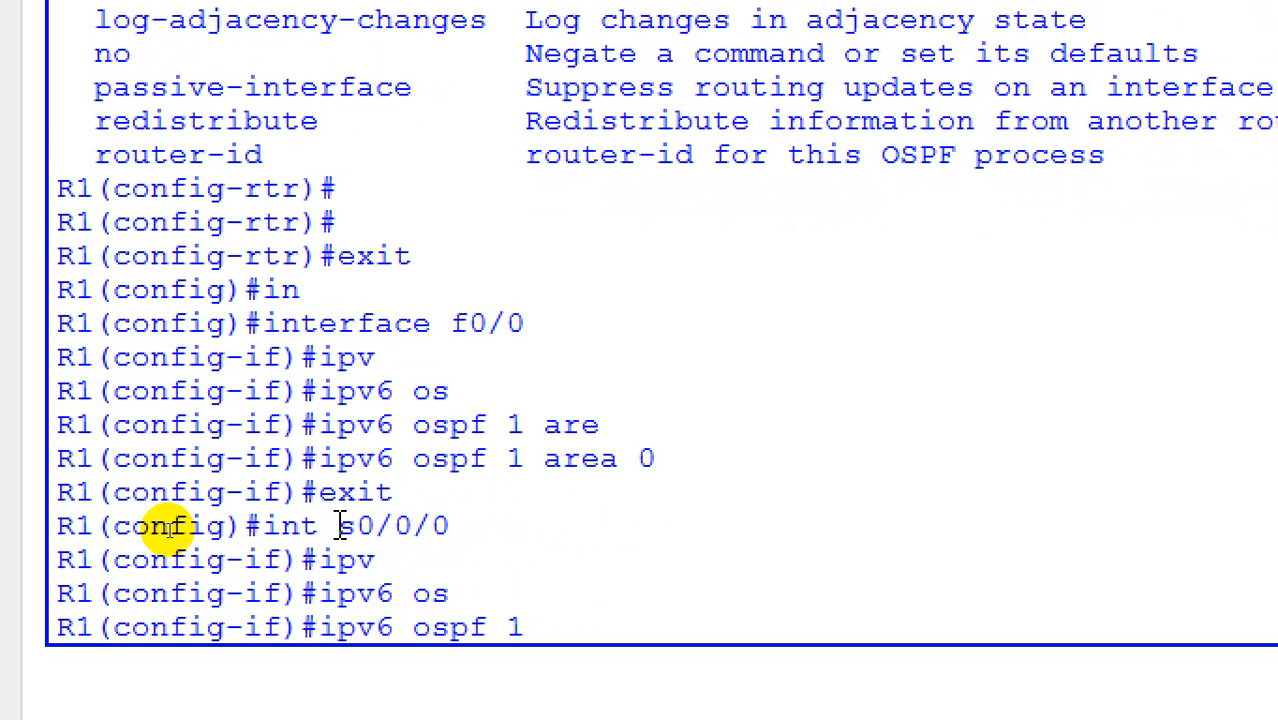
pyautogui.write('ar')
pyautogui.press('Tab')
pyautogui.write('0')
pyautogui.press('Return')
pyautogui.press('Return')
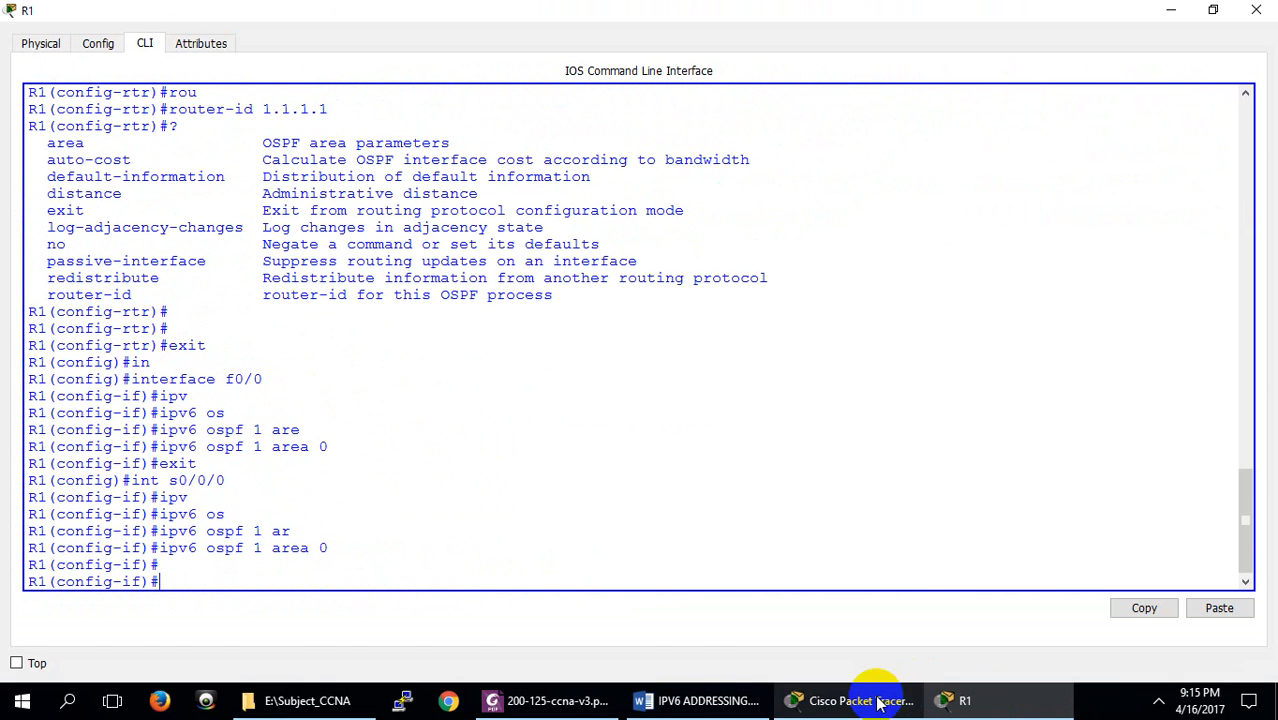
# Open router R2's command-line interface in a maximized window and enter privileged EXEC mode.
pyautogui.click(836, 700)
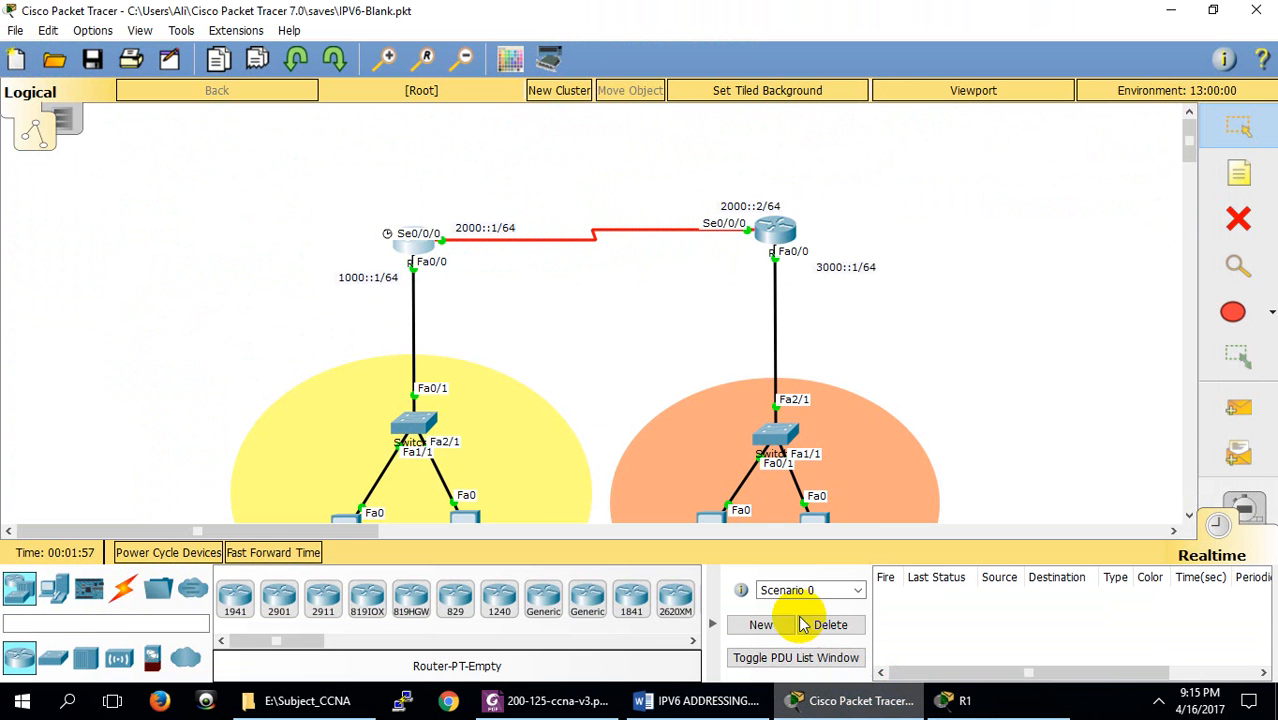
pyautogui.click(772, 234)
pyautogui.click(543, 172)
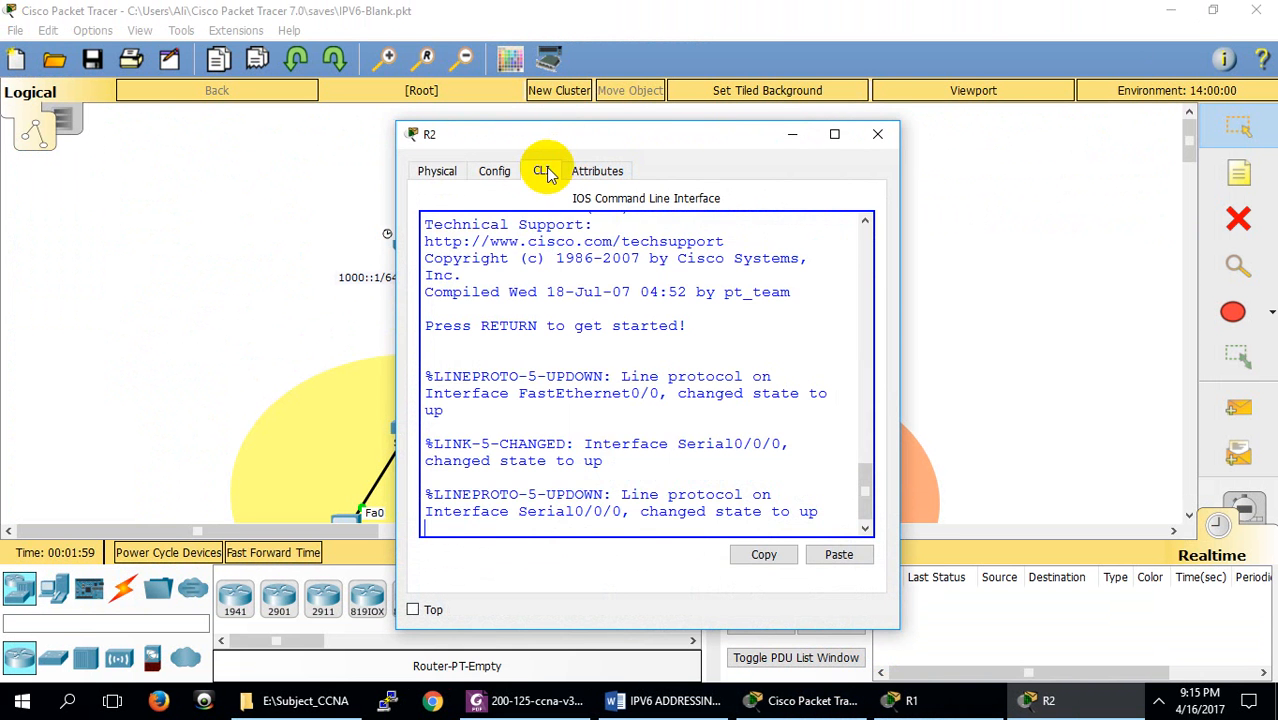
pyautogui.click(834, 134)
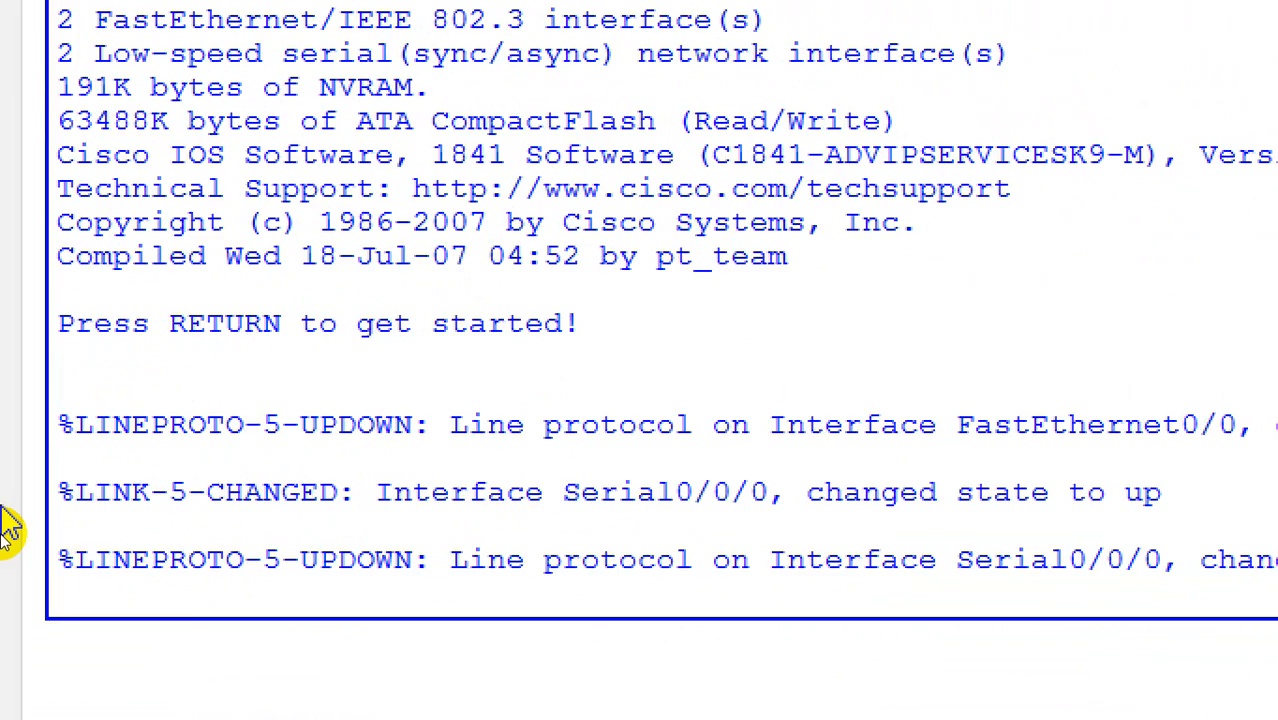
pyautogui.press('Return')
pyautogui.press('Return')
pyautogui.press('Return')
pyautogui.press('Return')
pyautogui.write('en')
pyautogui.press('Return')
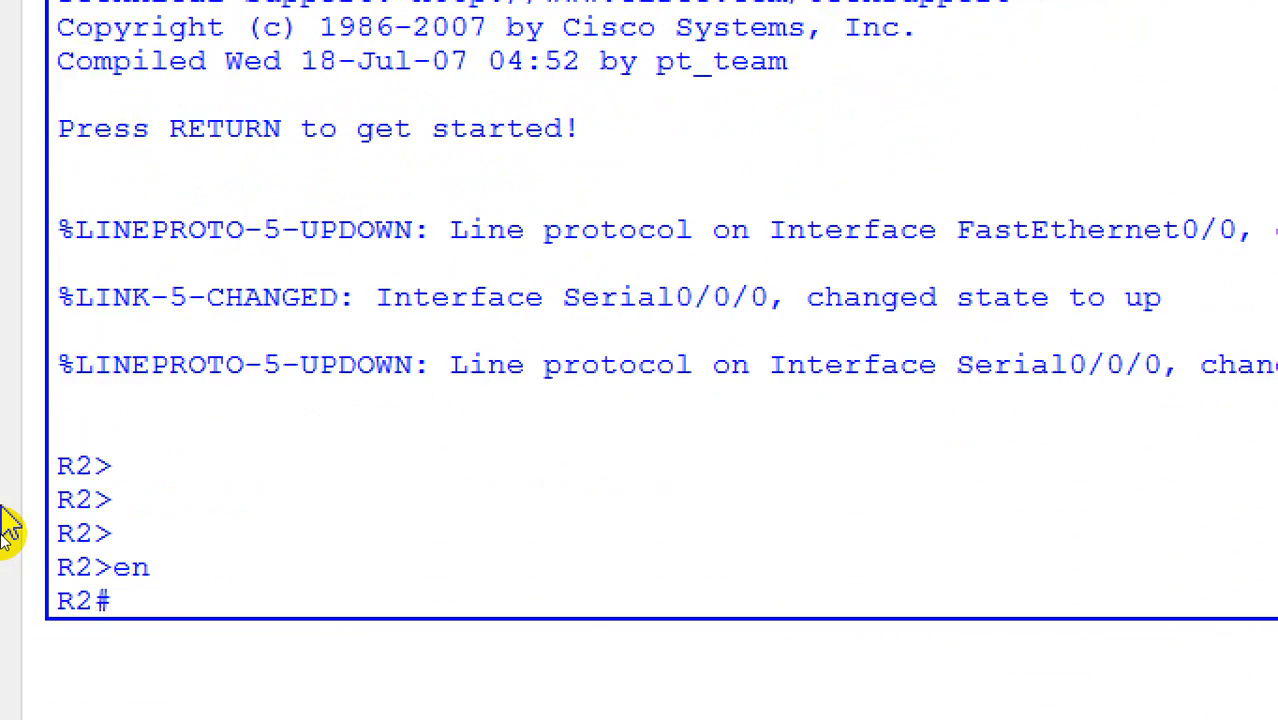
# Display R2's IPv6 routing table.
pyautogui.write('show ipv')
pyautogui.press('Tab')
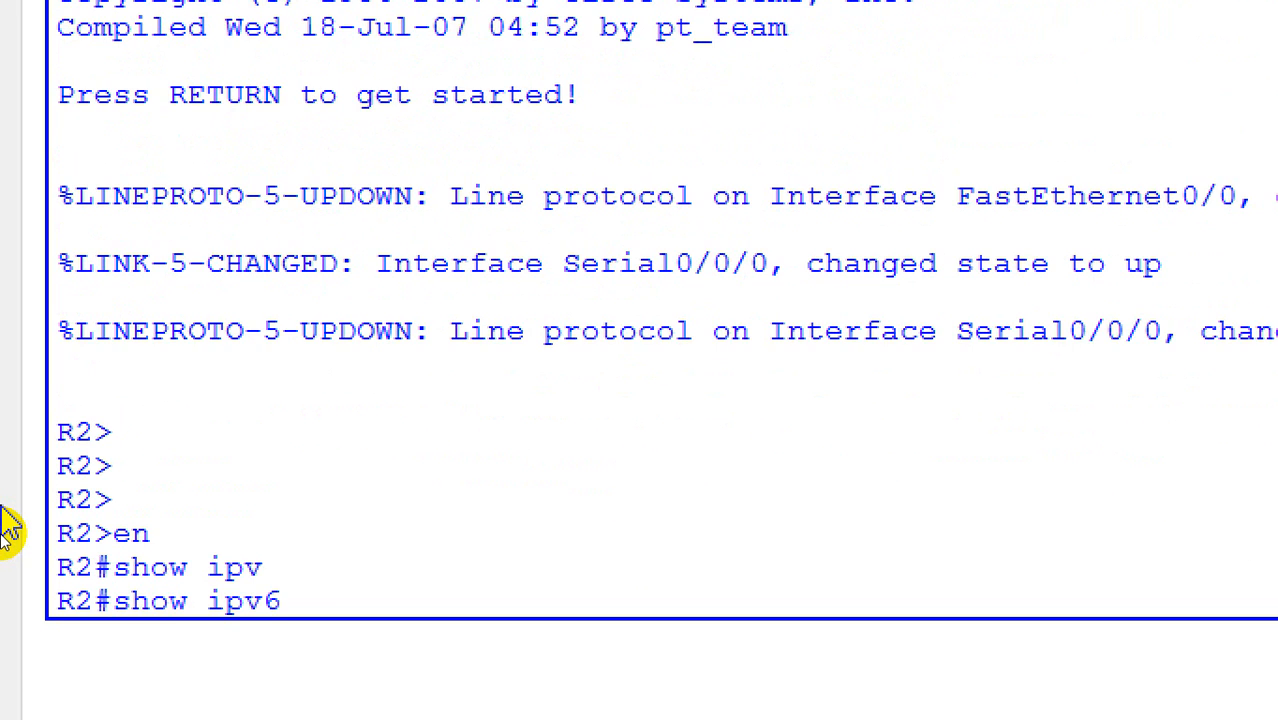
pyautogui.write('rou')
pyautogui.press('Return')
pyautogui.press('Return')
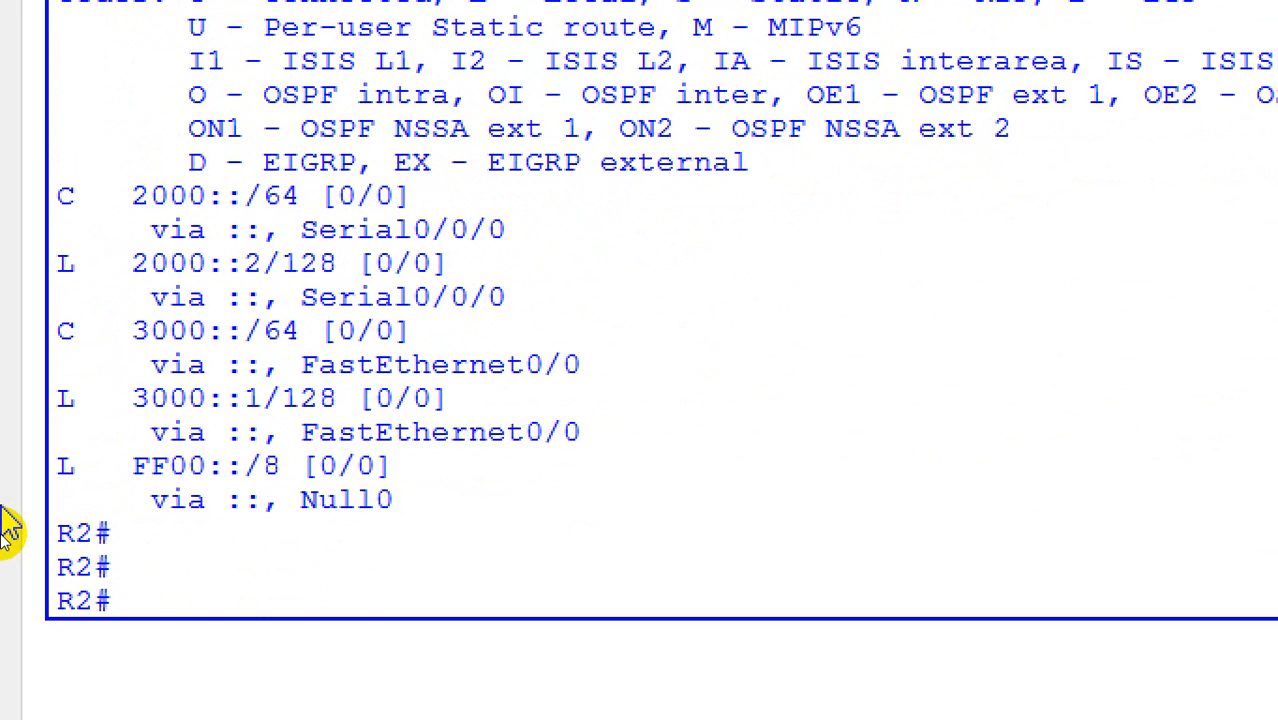
# Enter global configuration mode on R2 with config t.
pyautogui.write('confi g')
pyautogui.press('Return')
pyautogui.write('tconfig t')
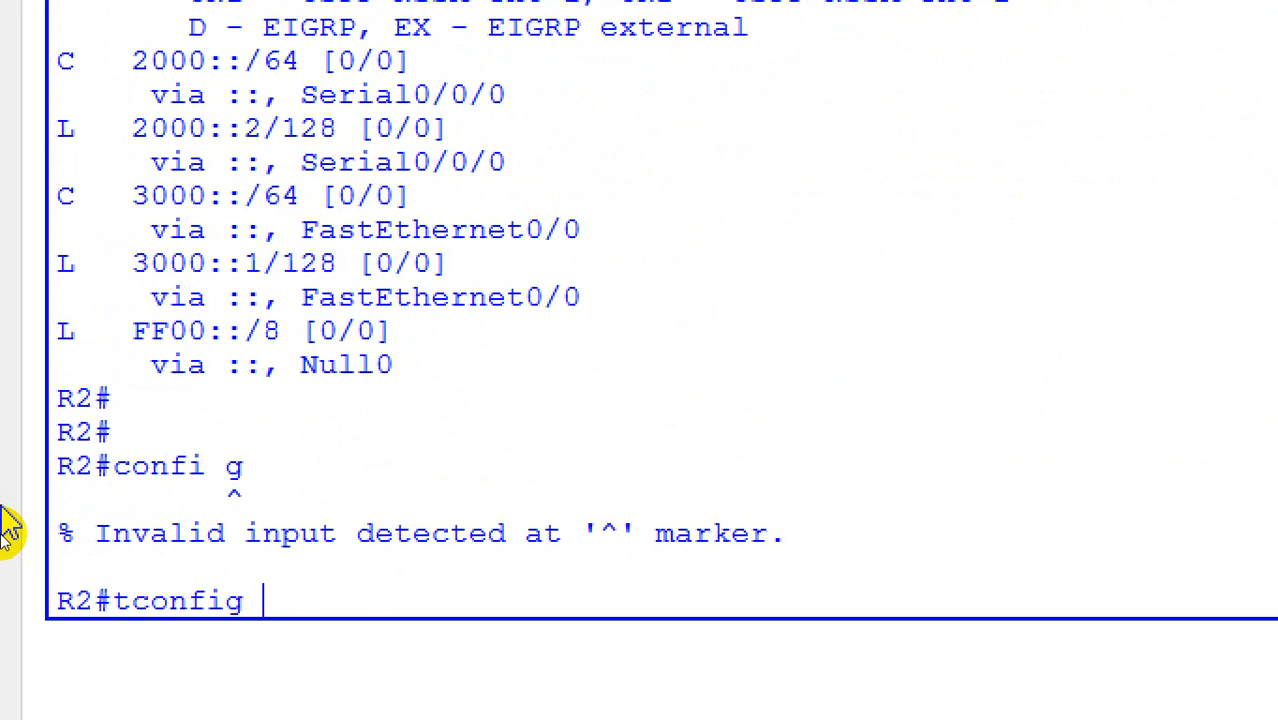
pyautogui.press('Return')
pyautogui.write('config t')
pyautogui.press('Return')
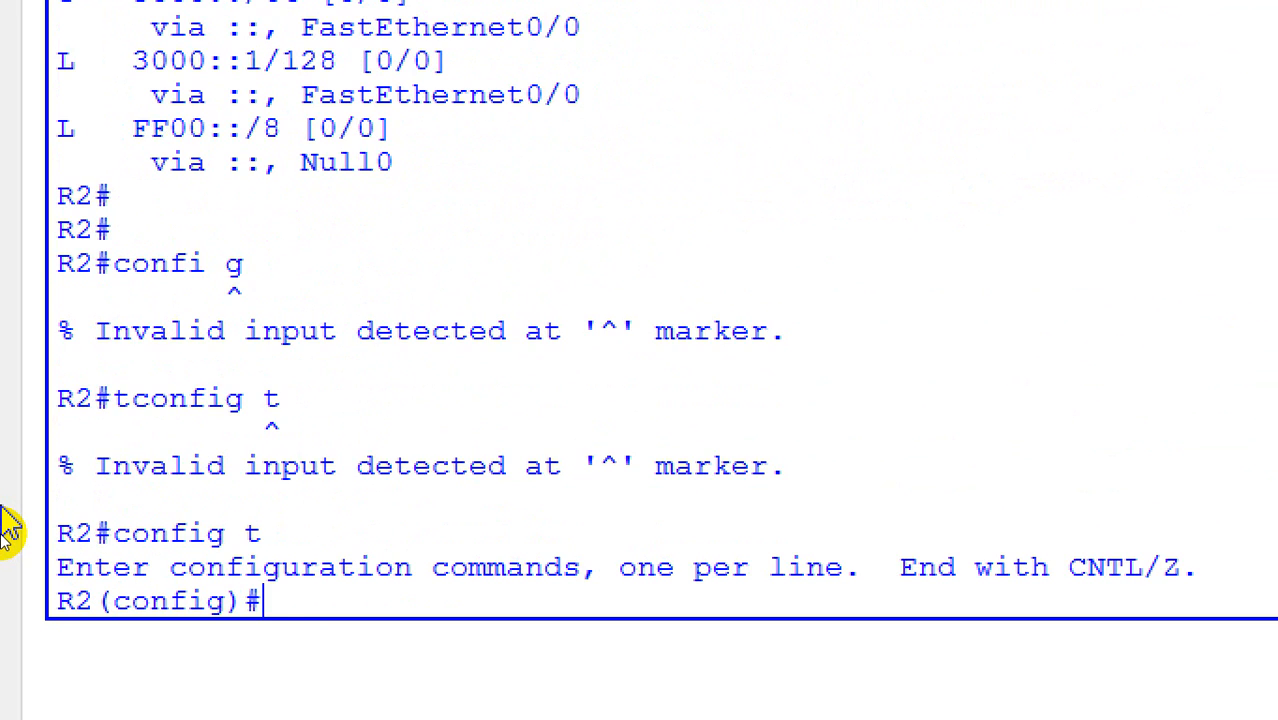
# Enable IPv6 unicast routing on R2.
pyautogui.write('ipr')
pyautogui.press('Return')
pyautogui.write('ipv')
pyautogui.press('Tab')
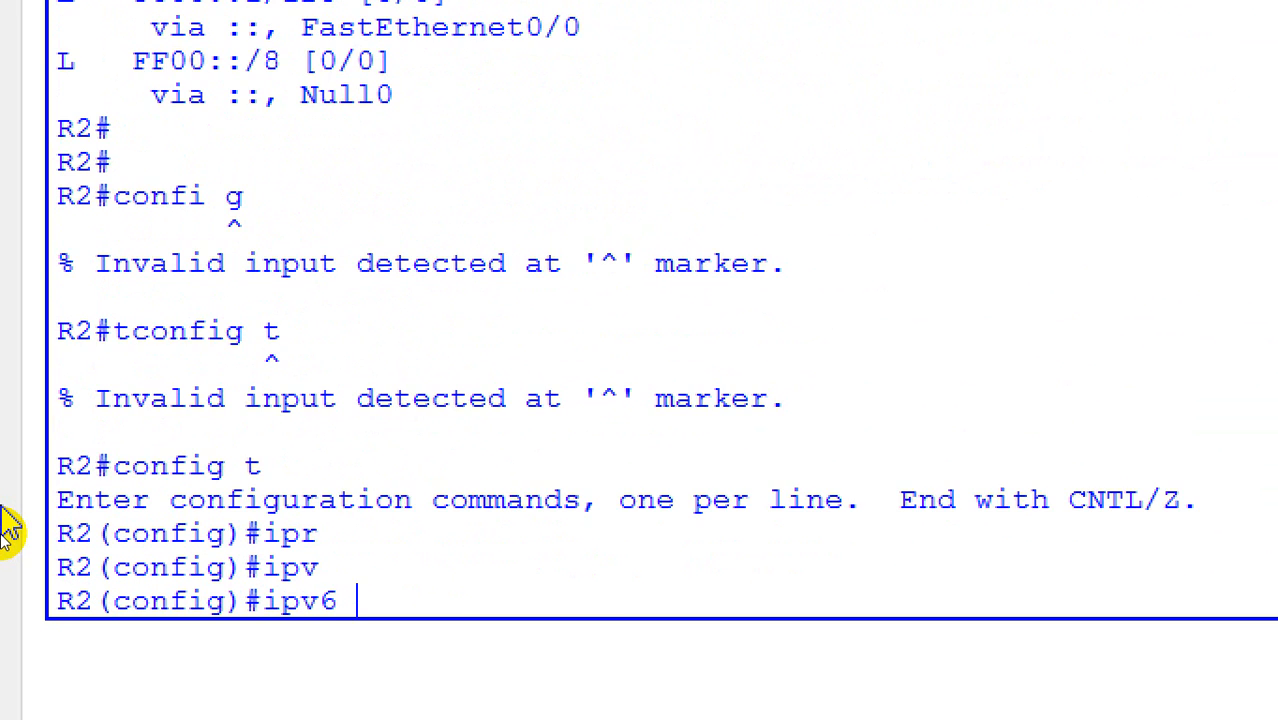
pyautogui.write('u')
pyautogui.press('Tab')
pyautogui.press('Return')
# Start OSPFv3 process 1 on R2 with ipv6 router ospf 1.
pyautogui.write('ip')
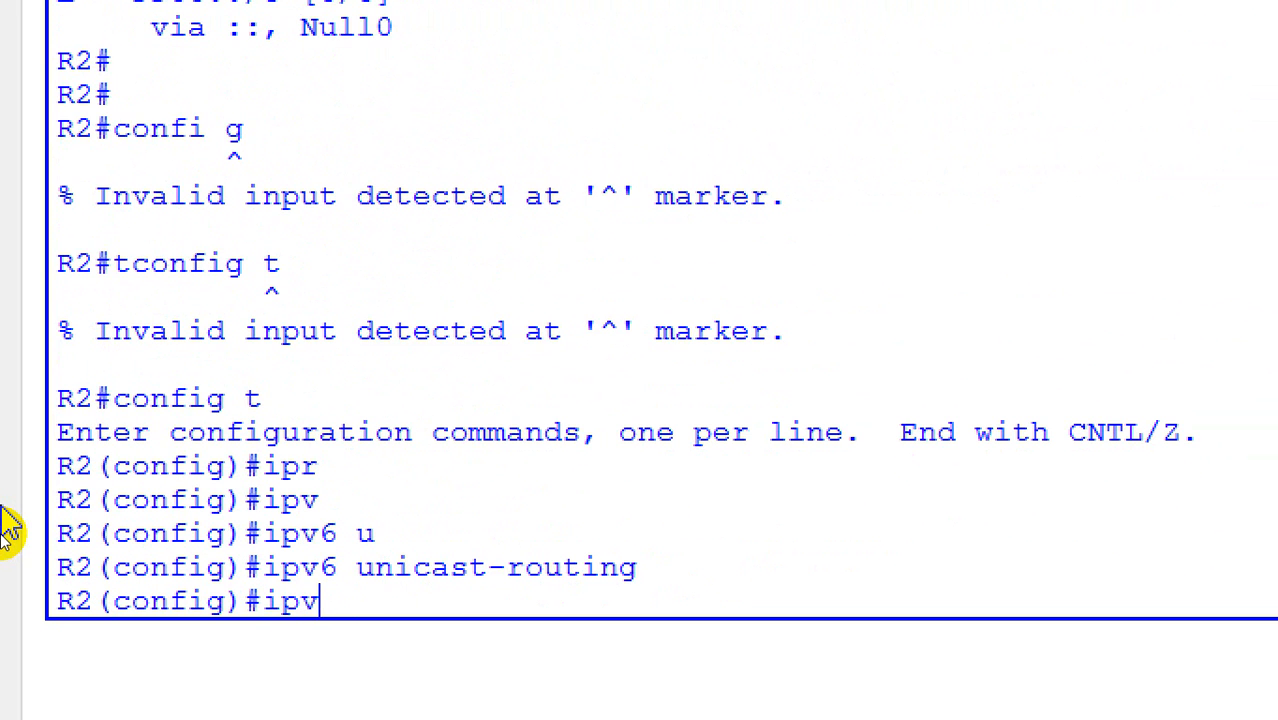
pyautogui.write('v')
pyautogui.press('Tab')
pyautogui.write('router os')
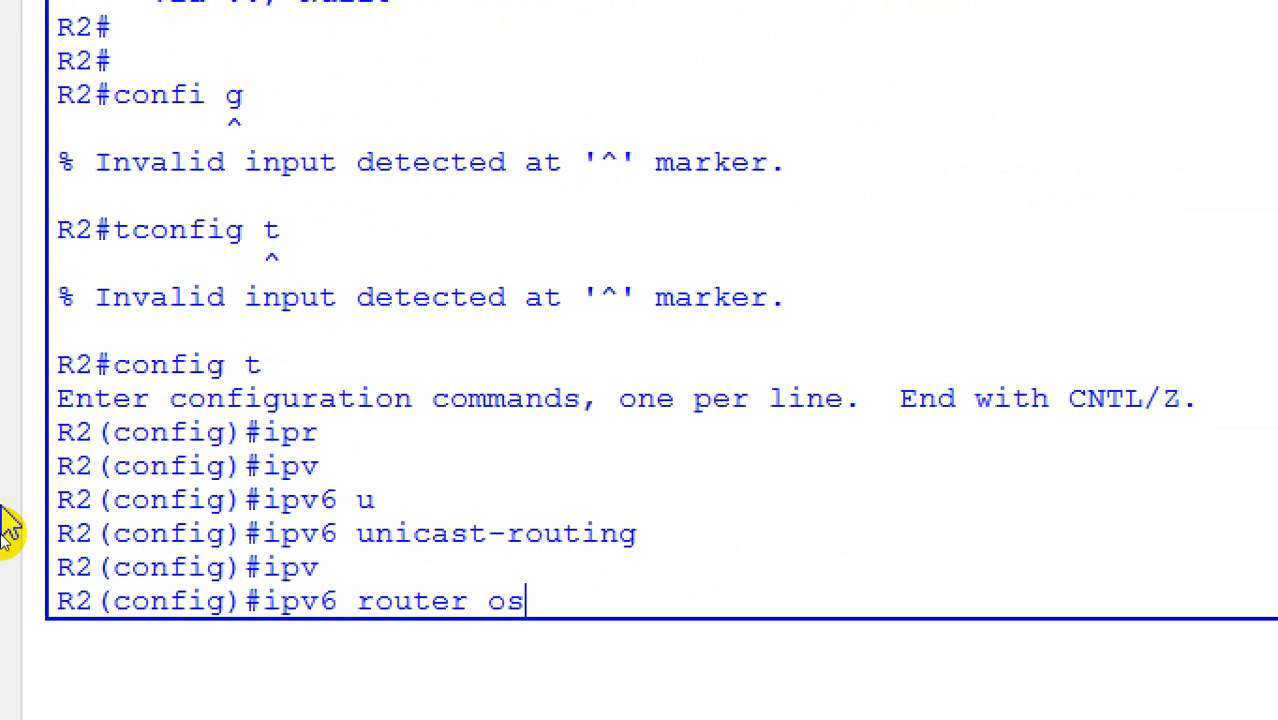
pyautogui.press('Tab')
pyautogui.write('1')
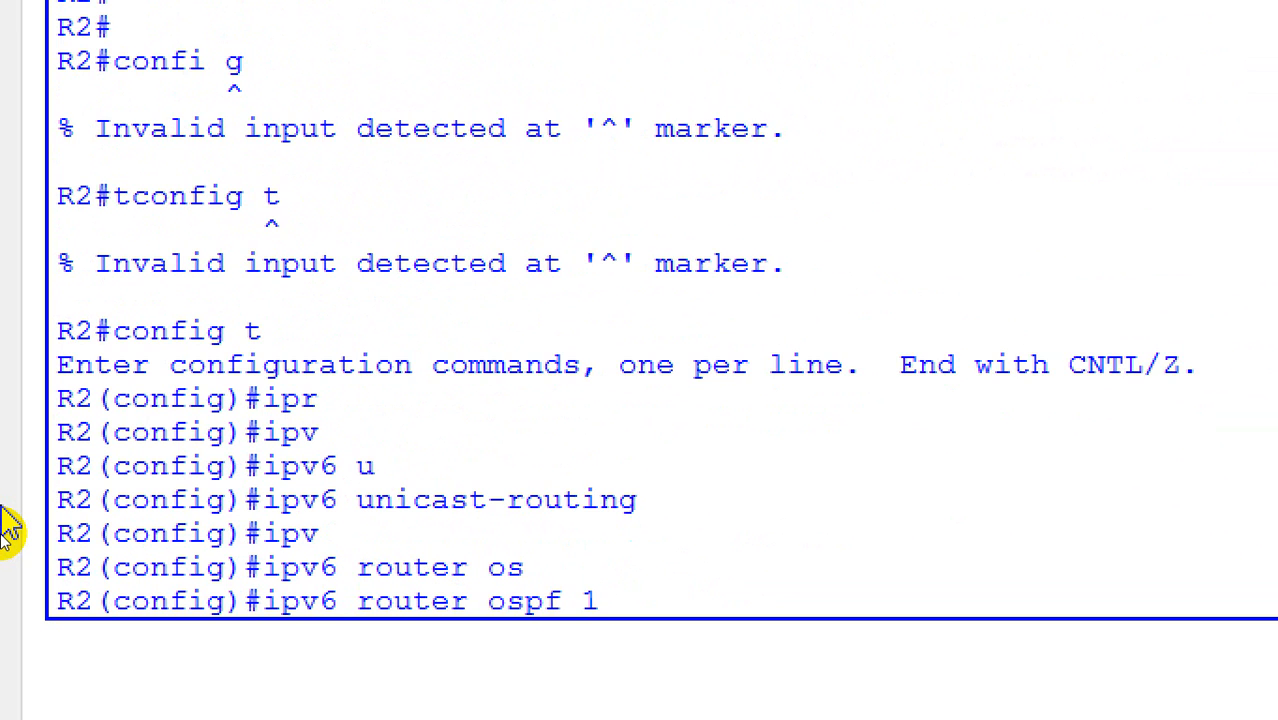
pyautogui.press('Return')
# Set R2's OSPFv3 router ID to 2.2.2.2 and return to global configuration mode.
pyautogui.write('nfig-rtr)#n')
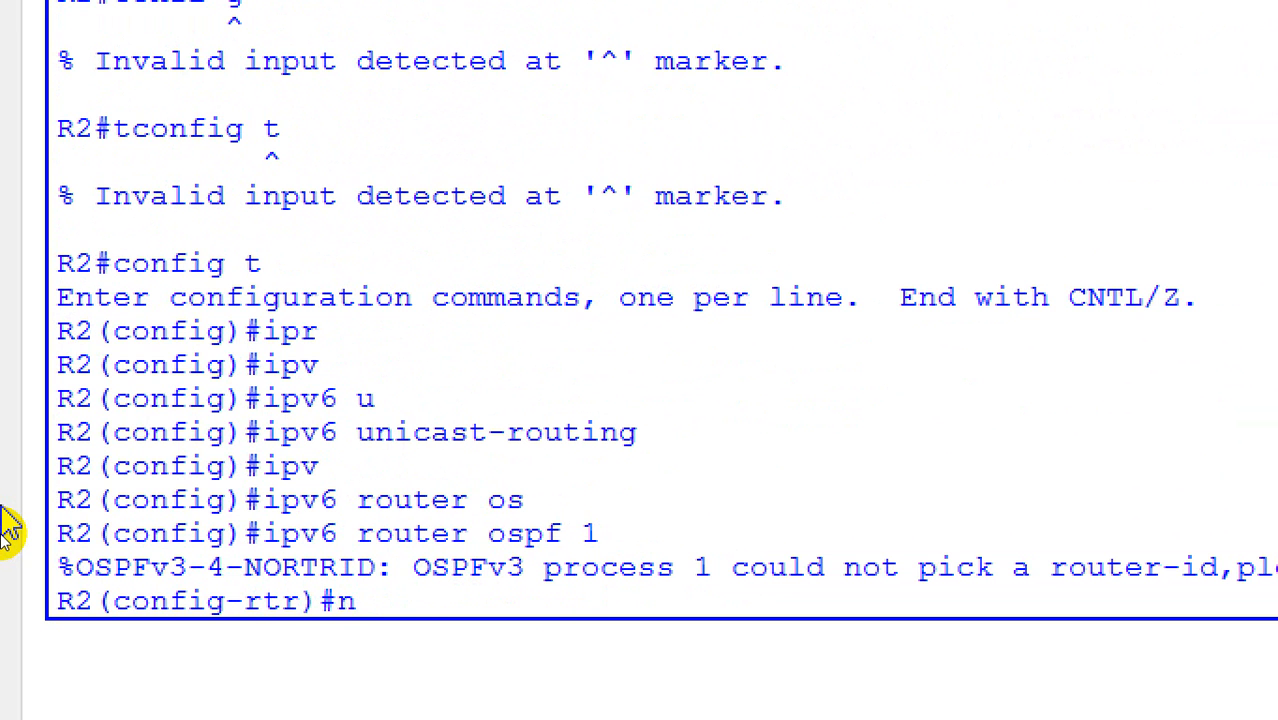
pyautogui.press('BackSpace')
pyautogui.write('rou')
pyautogui.press('Tab')
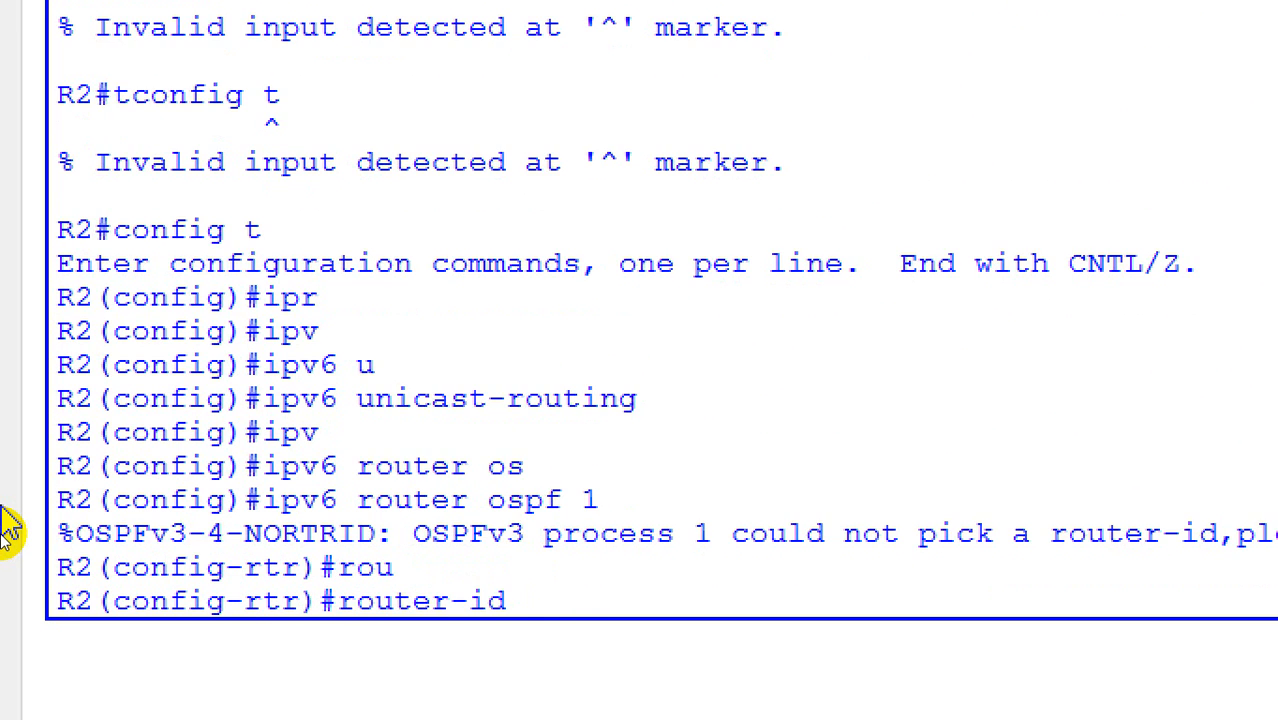
pyautogui.write('2.2.2.2')
pyautogui.press('Return')
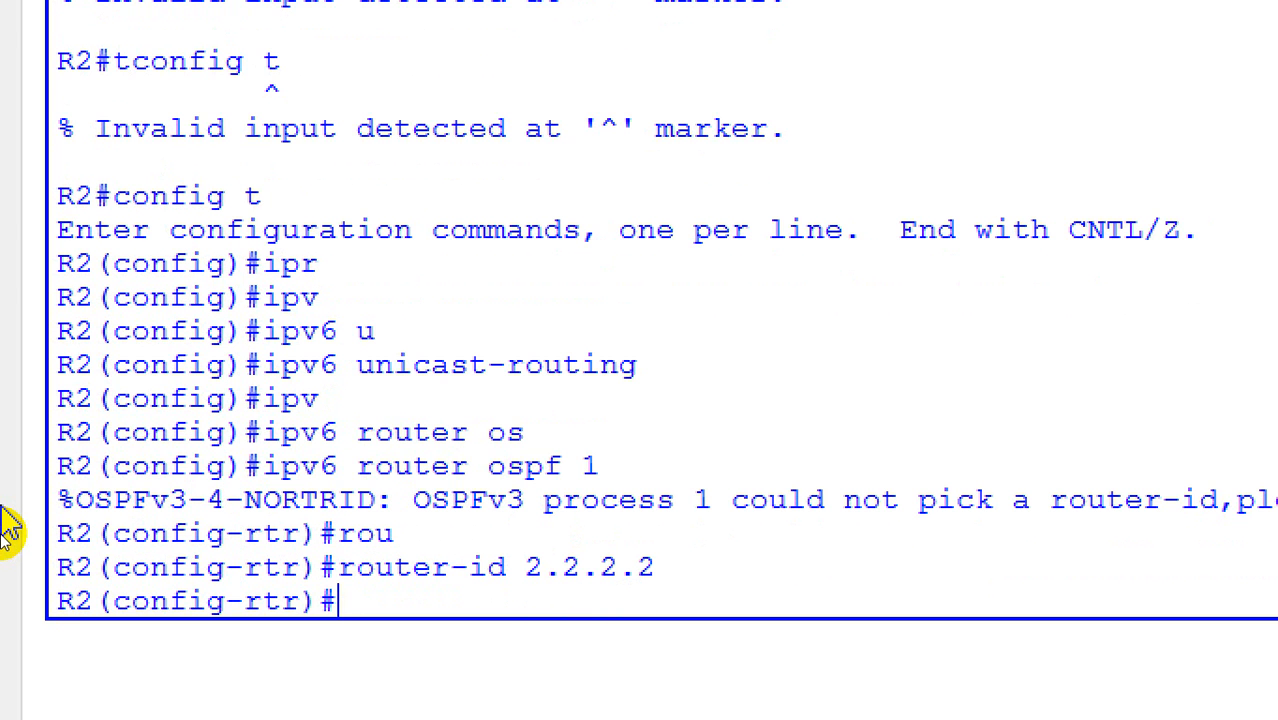
pyautogui.write('exit')
pyautogui.press('Return')
# Enable OSPFv3 process 1 in area 0 on R2's interface f0/0 and exit interface configuration.
pyautogui.write('in')
pyautogui.press('Tab')
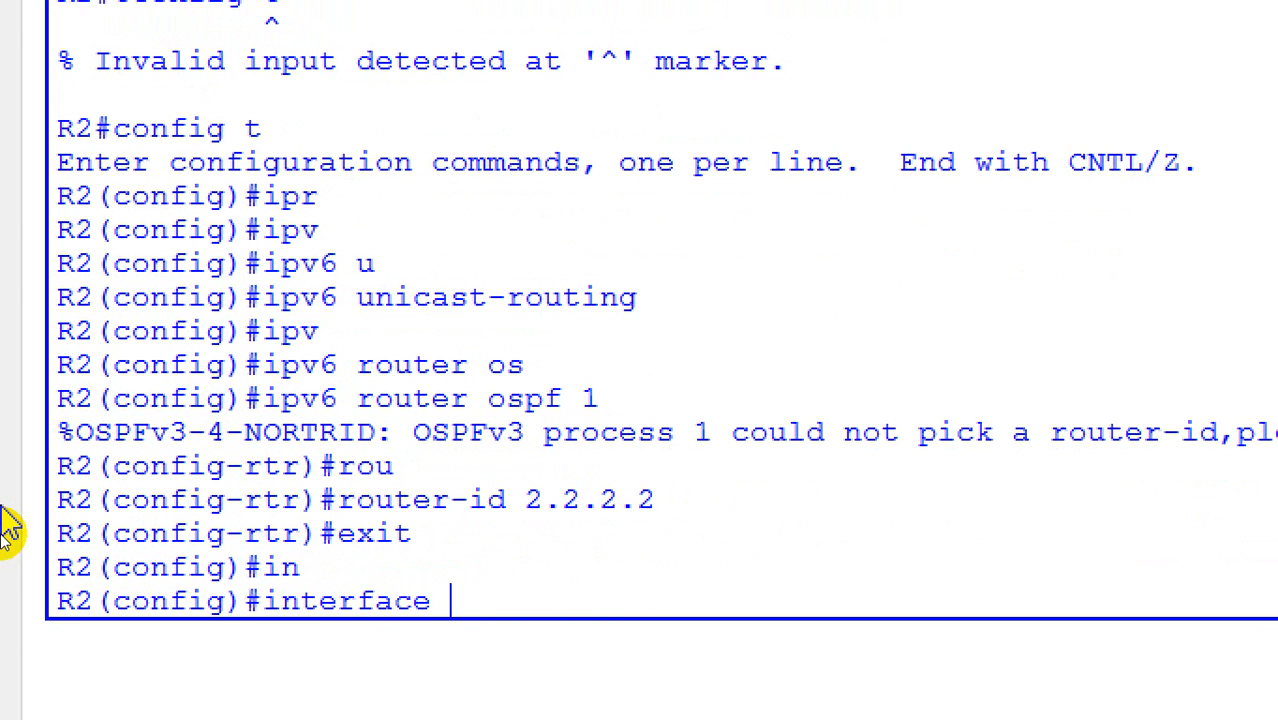
pyautogui.write('f0/0')
pyautogui.press('Return')
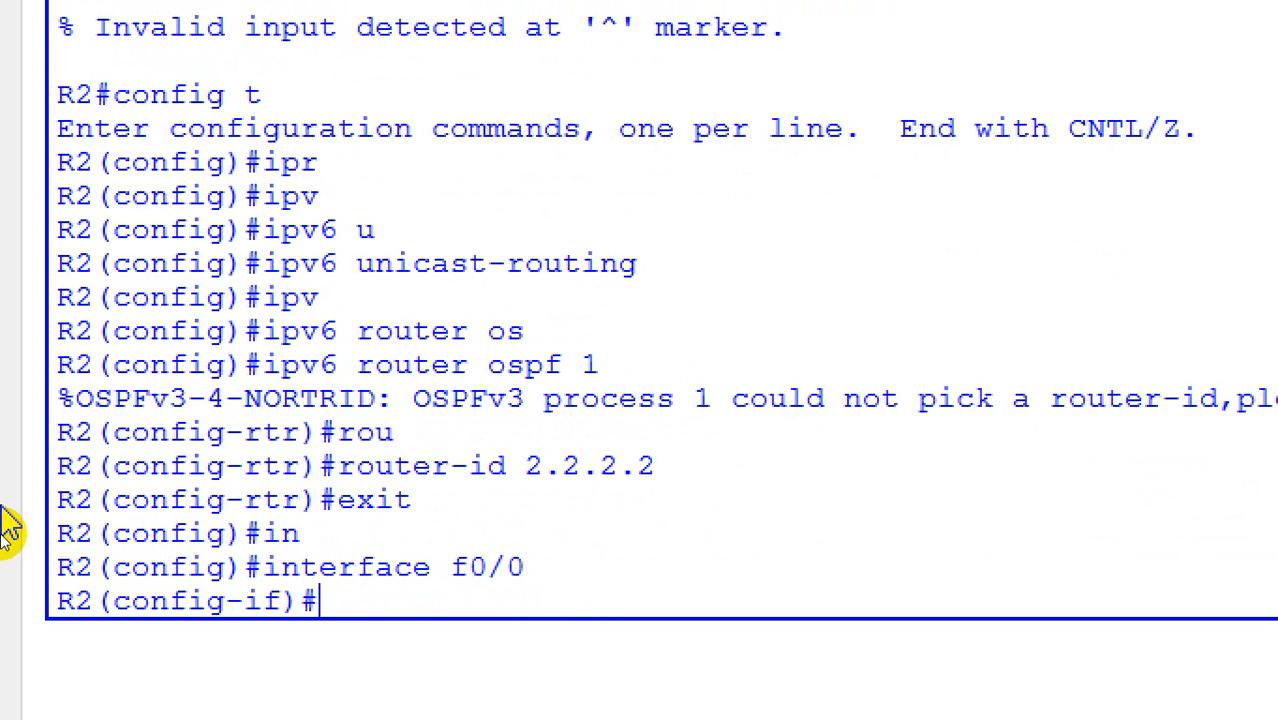
pyautogui.write('ipv')
pyautogui.press('Tab')
pyautogui.write('o')
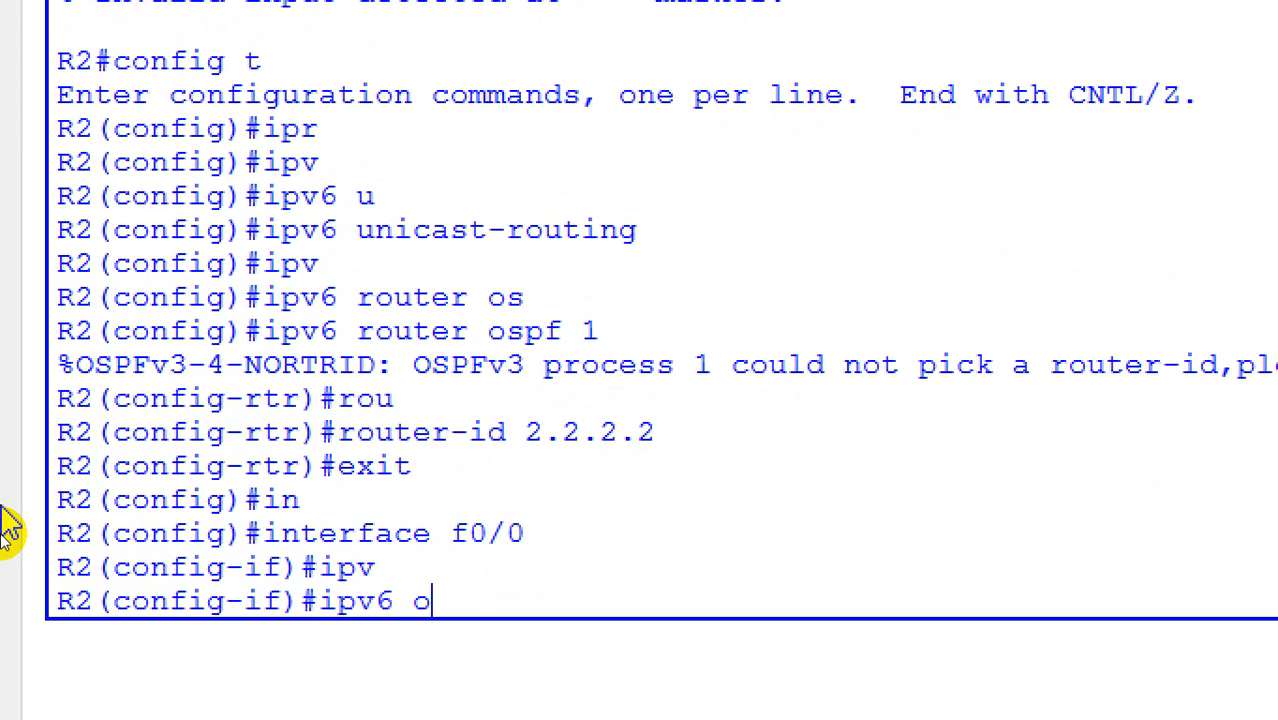
pyautogui.write('s')
pyautogui.press('Tab')
pyautogui.write('1 ')
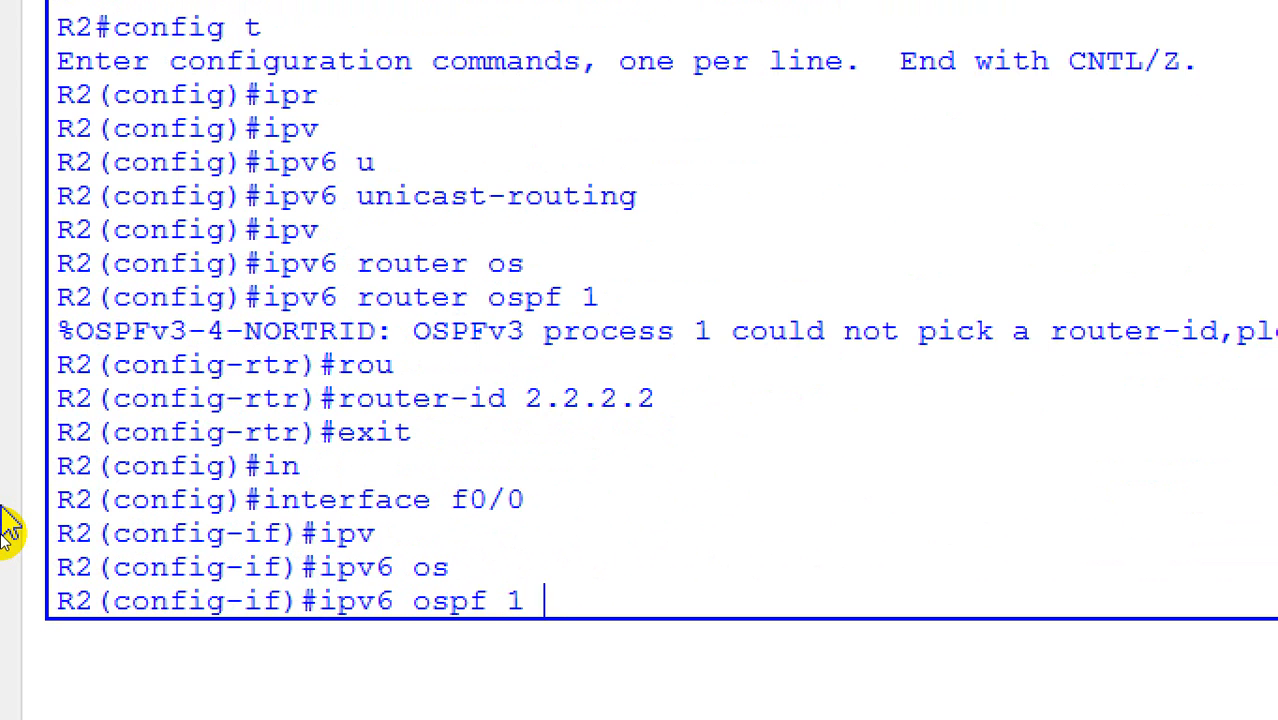
pyautogui.write('ar')
pyautogui.press('Tab')
pyautogui.write('0')
pyautogui.press('Return')
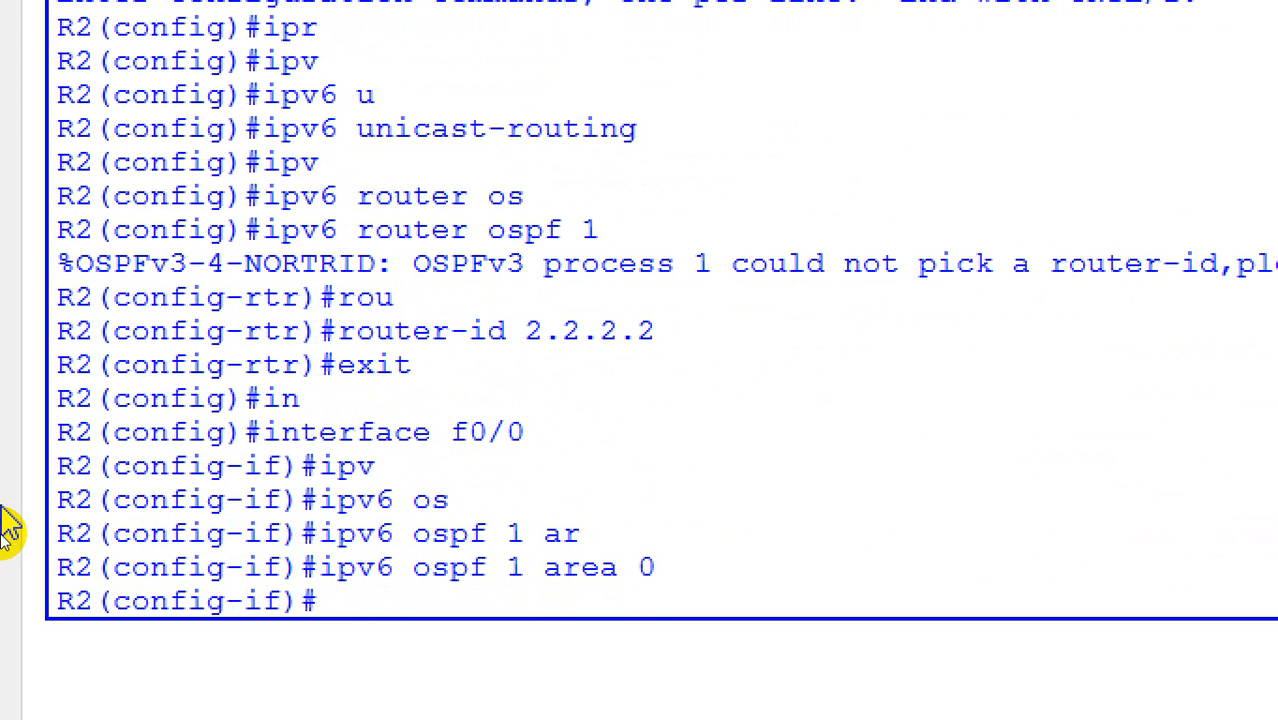
pyautogui.write('exit')
pyautogui.press('Return')
# Enable OSPFv3 process 1 in area 0 on R2's interface s0/0/0 and return to privileged EXEC mode.
pyautogui.write('in')
pyautogui.press('Tab')
pyautogui.write('s')
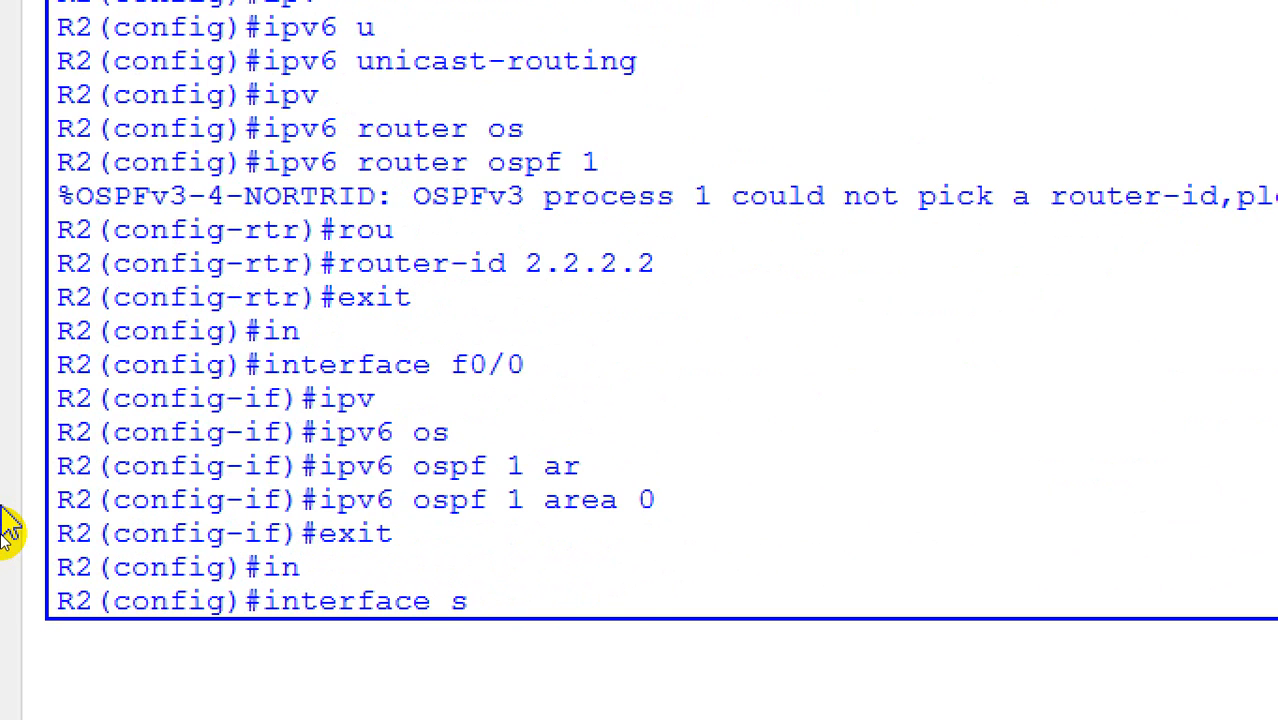
pyautogui.write('0/0/0')
pyautogui.press('Return')
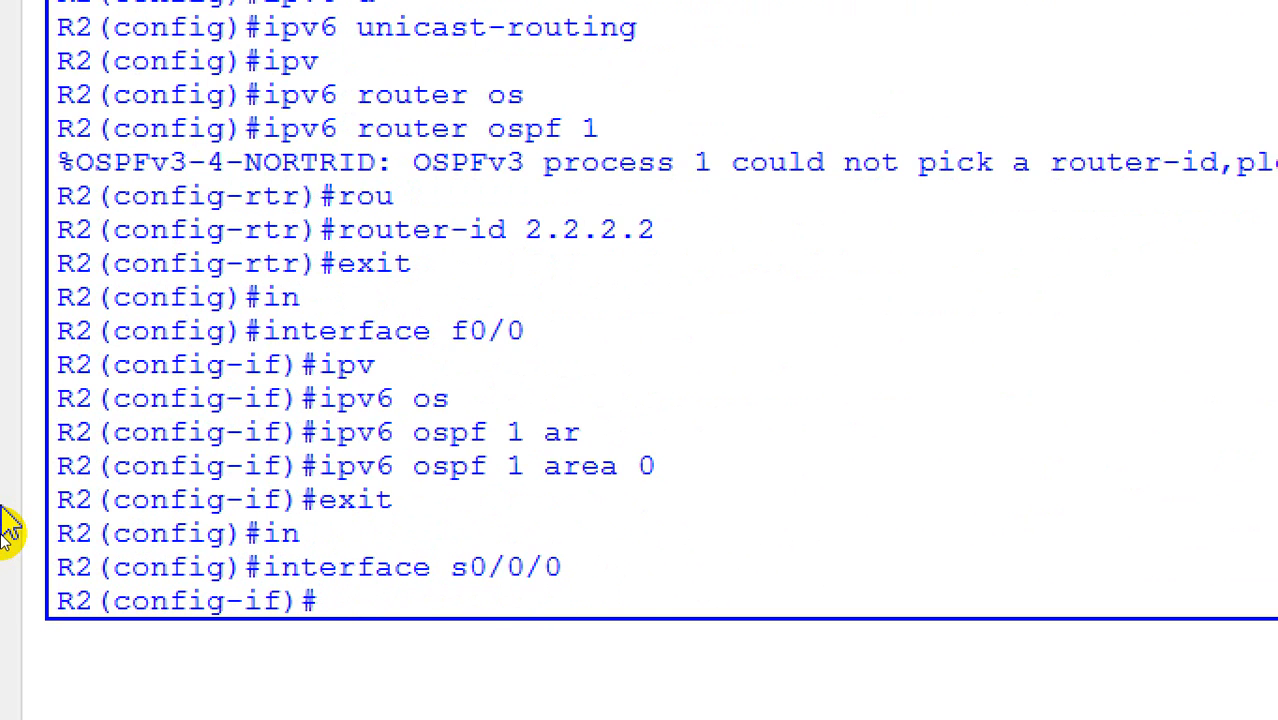
pyautogui.write('ipv')
pyautogui.press('Tab')
pyautogui.write('os')
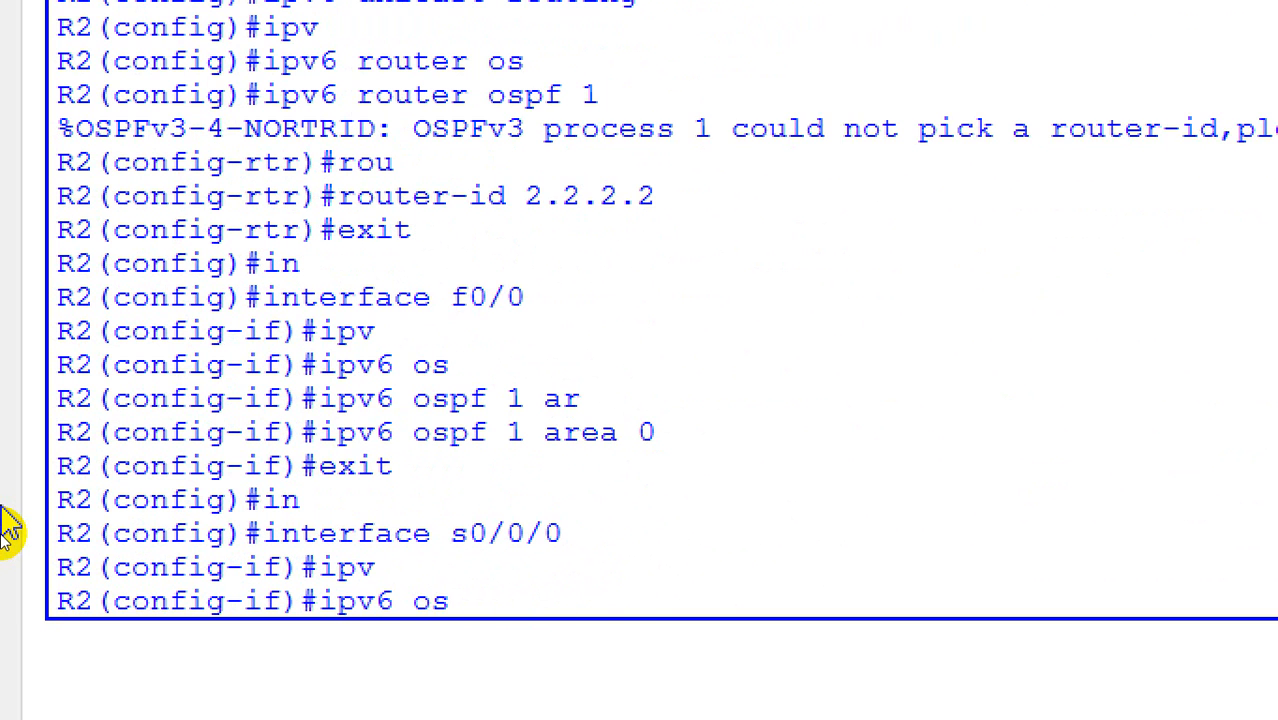
pyautogui.press('Tab')
pyautogui.write('1 ar')
pyautogui.press('Tab')
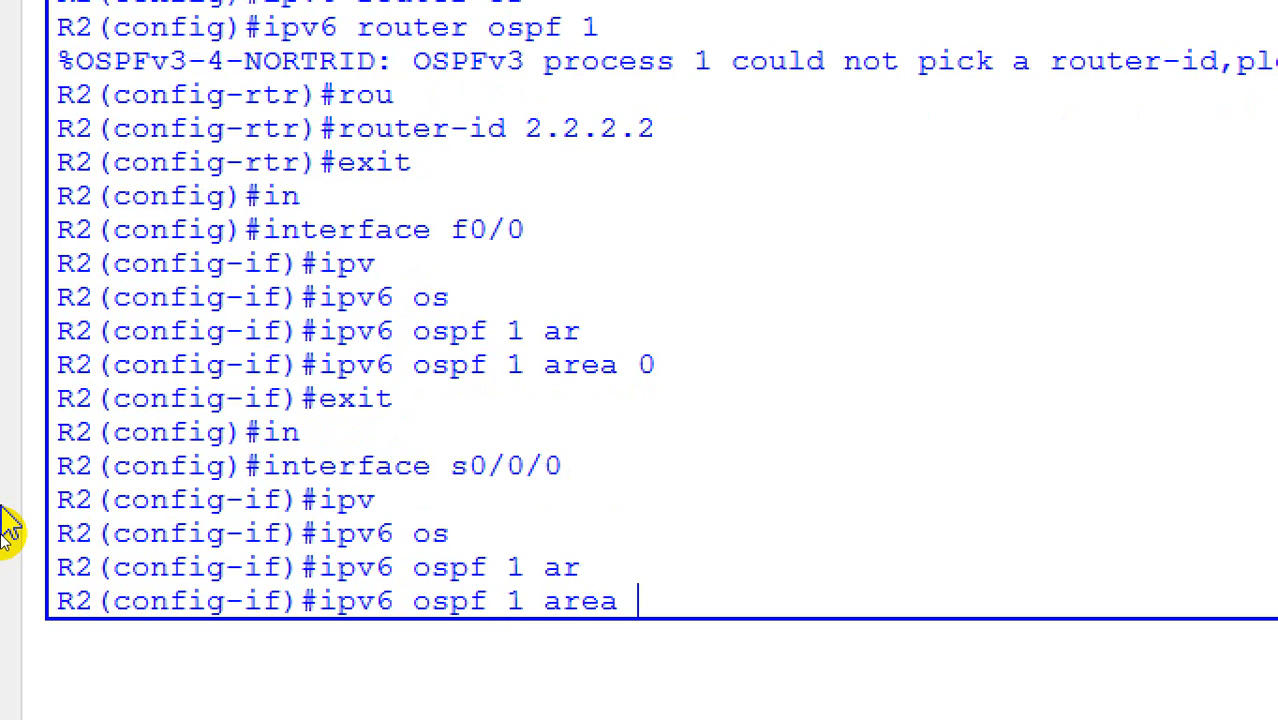
pyautogui.write('0')
pyautogui.press('Return')
pyautogui.press('Return')
pyautogui.press('Return')
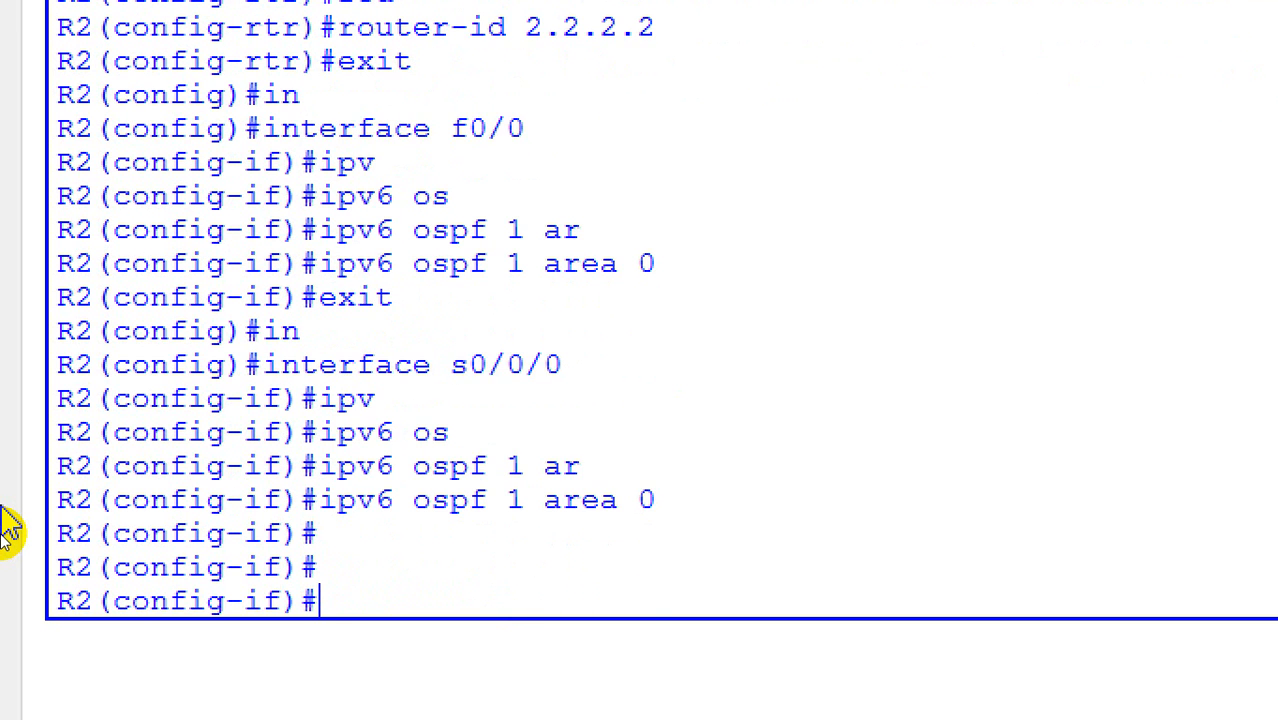
pyautogui.hotkey('ctrl', 'z')
pyautogui.press('Return')
pyautogui.press('Return')
pyautogui.press('Return')
pyautogui.press('Return')
# Try to display R2's IPv6 routing table with a show ipv6 command.
pyautogui.write('show ')
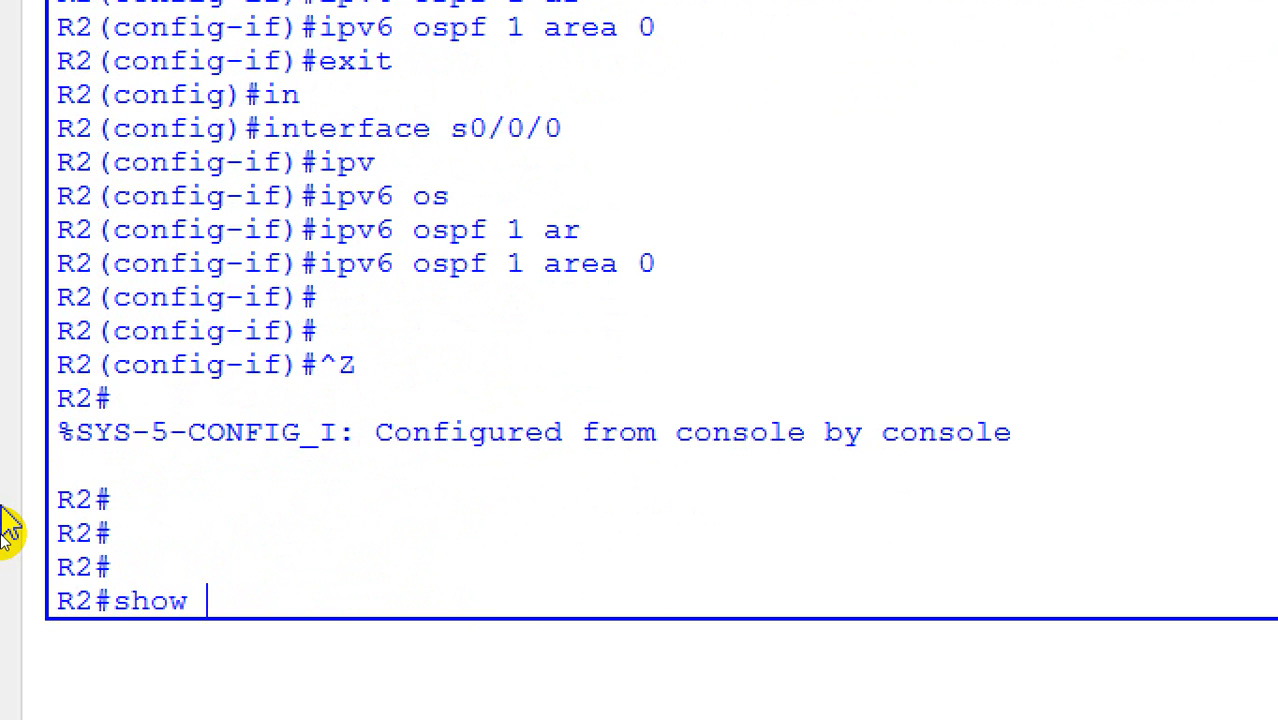
pyautogui.write('ipv')
pyautogui.press('Tab')
pyautogui.write('orut')
pyautogui.press('Return')
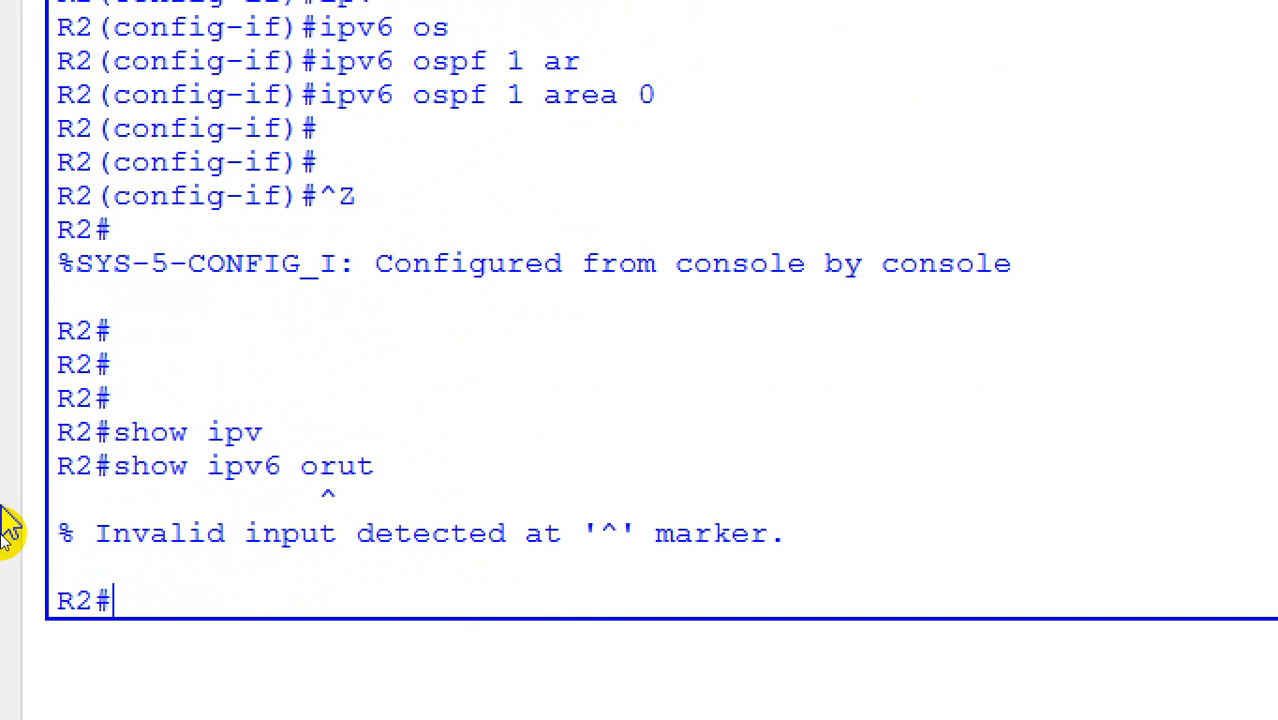
pyautogui.press('Up')
pyautogui.press('Left')
pyautogui.press('Left')
pyautogui.press('Left')
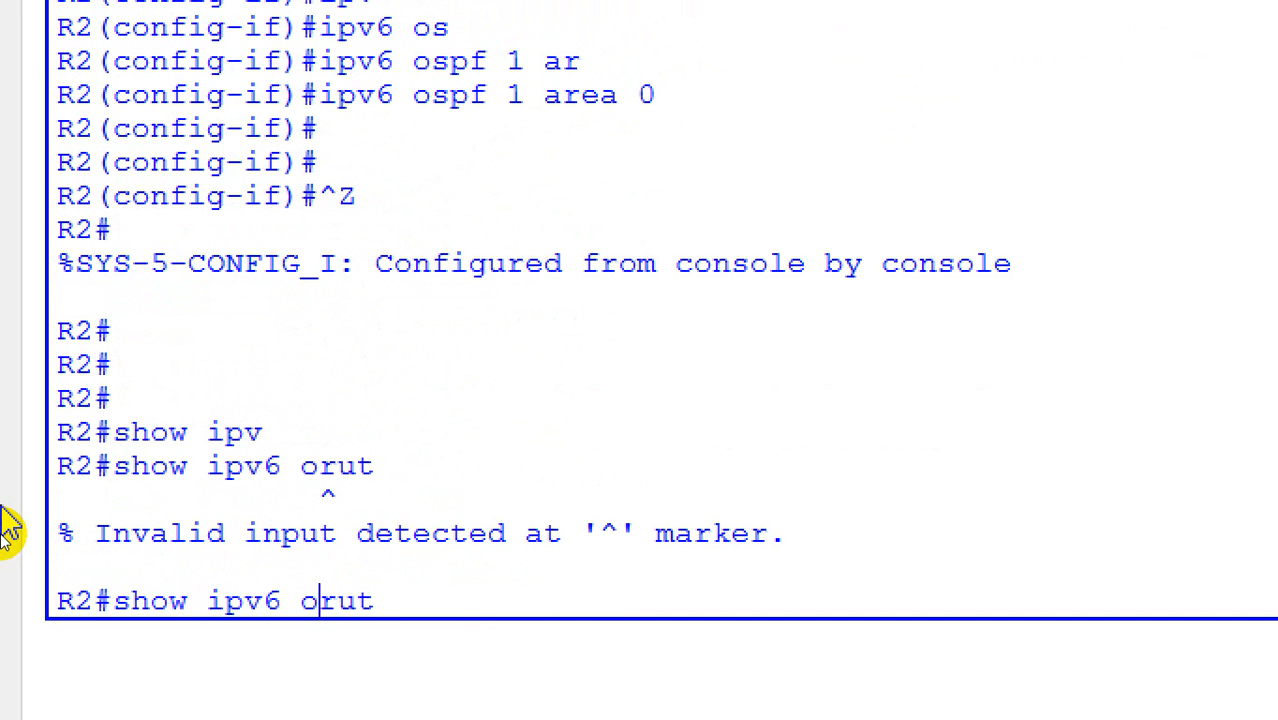
pyautogui.press('BackSpace')
pyautogui.press('Right')
pyautogui.press('Right')
pyautogui.press('Right')
pyautogui.press('BackSpace')
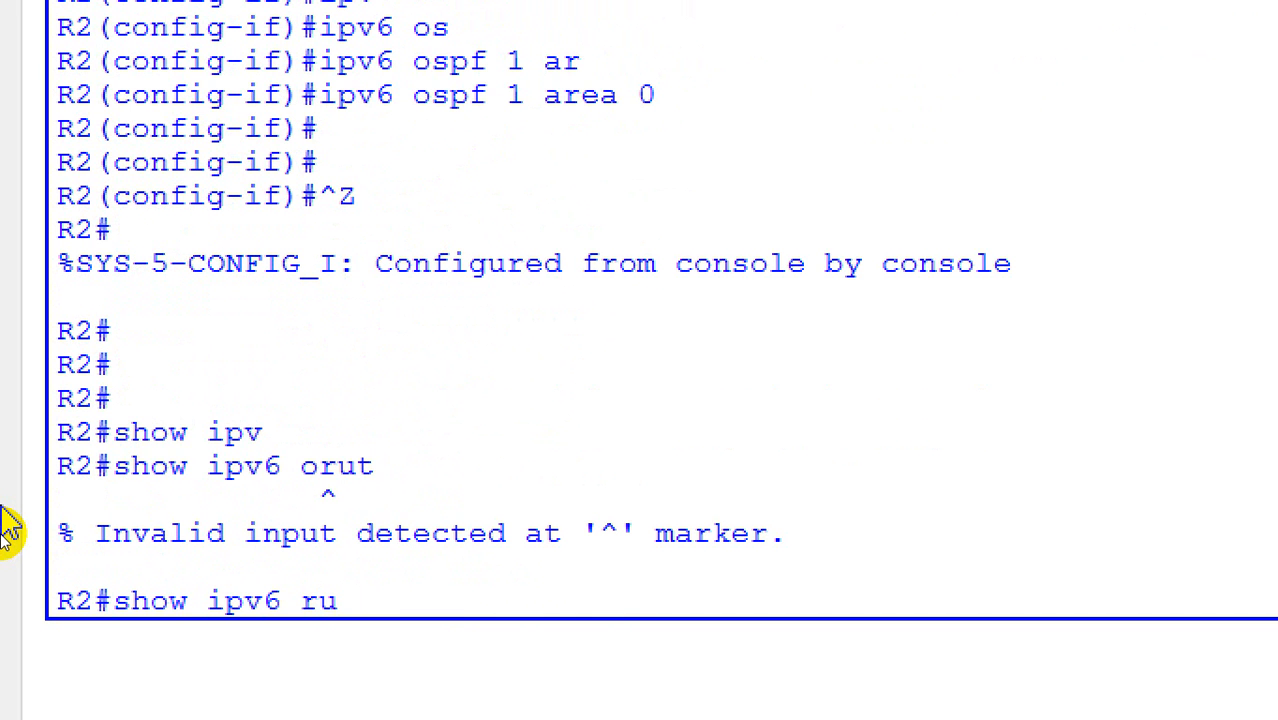
pyautogui.write('ou')
pyautogui.press('Return')
pyautogui.press('Return')
pyautogui.press('Return')
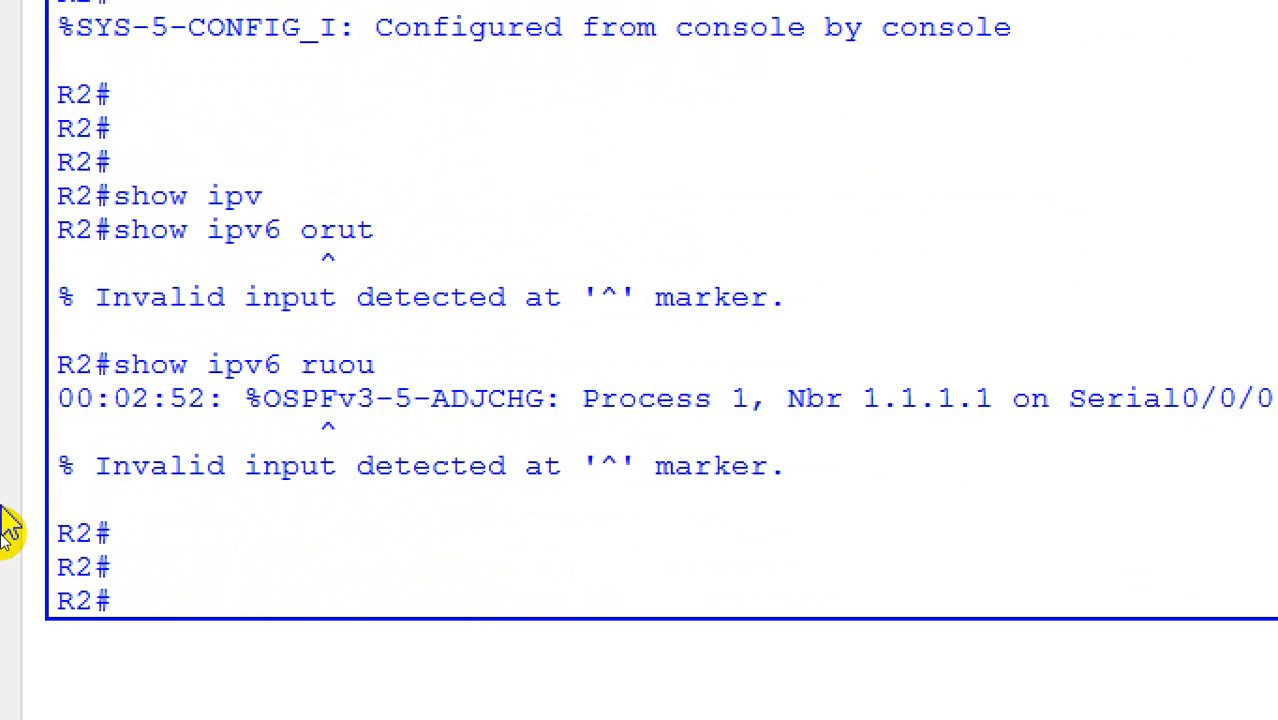
# Display R2's IPv6 routing table after configuring OSPFv3 on its interfaces.
pyautogui.write('sho wip')
pyautogui.press('BackSpace')
pyautogui.press('BackSpace')
pyautogui.press('BackSpace')
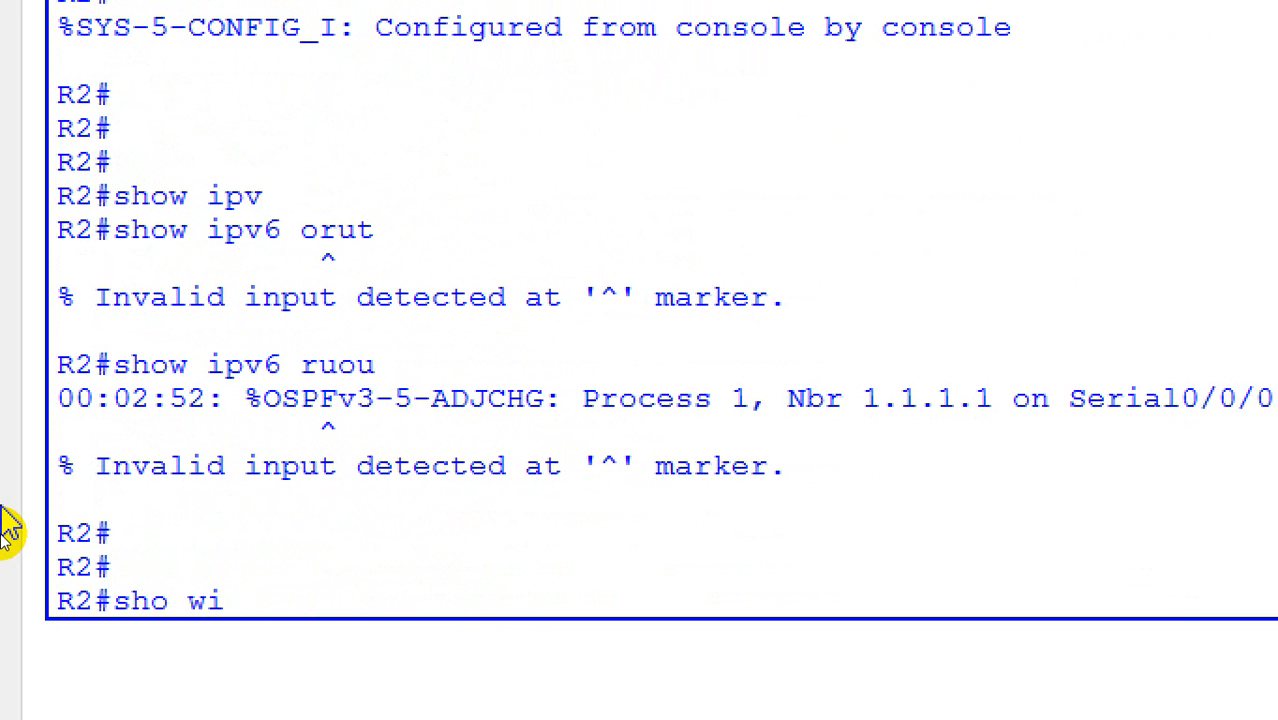
pyautogui.write('ipv rou')
pyautogui.press('Return')
pyautogui.press('Return')
pyautogui.press('Return')
pyautogui.press('Return')
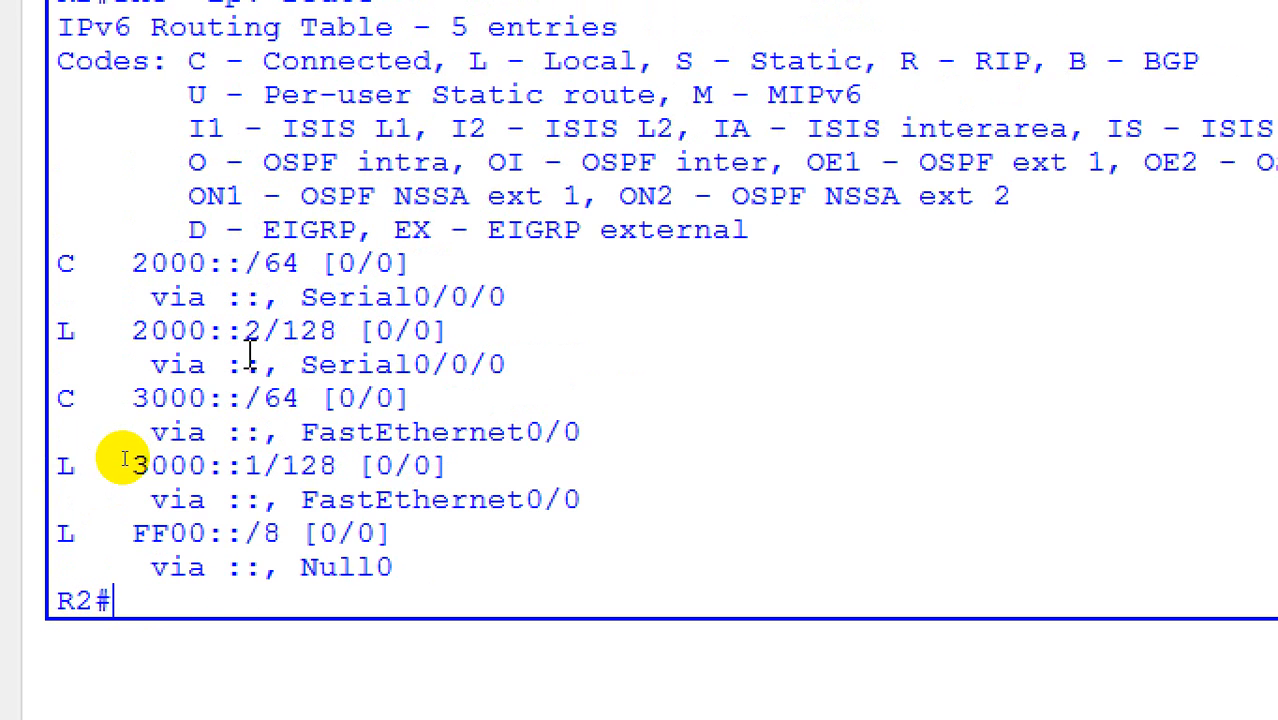
pyautogui.press('Return')
pyautogui.press('Return')
pyautogui.press('Return')
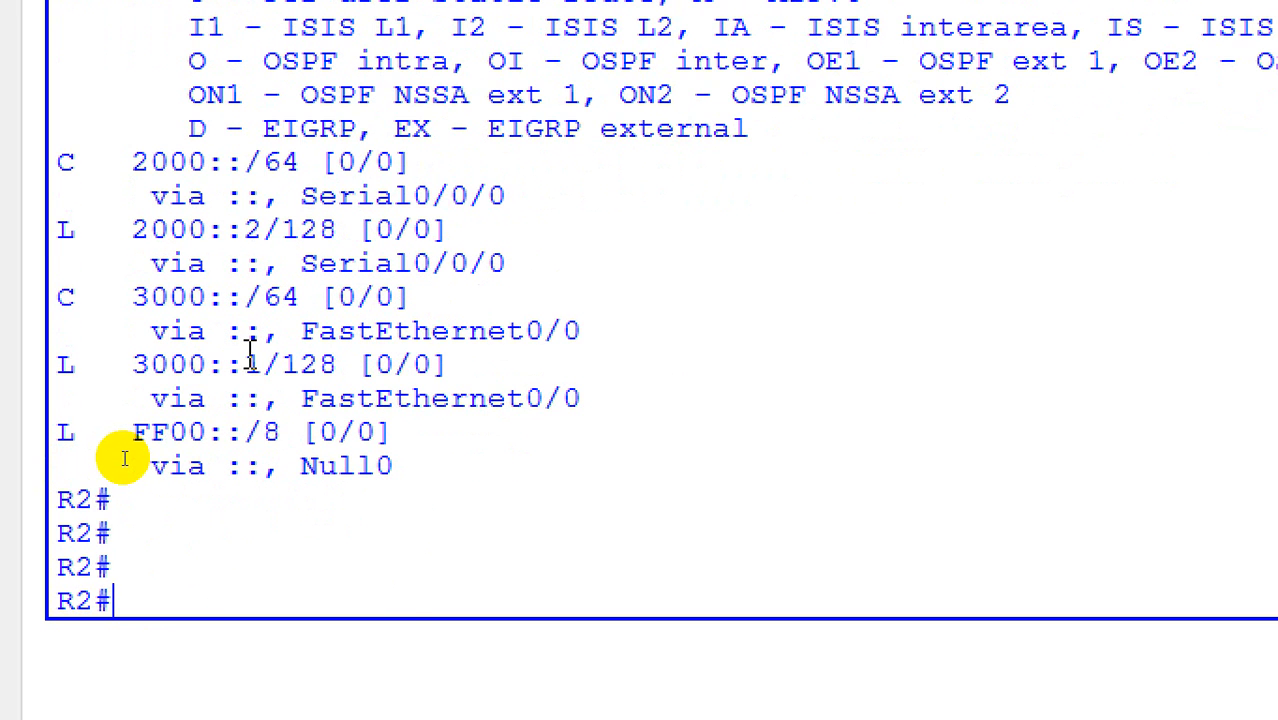
# Display R2's IPv6 routing table again and examine the OSPF route's prefix, metric, next hop and exit interface.
pyautogui.press('Up')
pyautogui.press('Return')
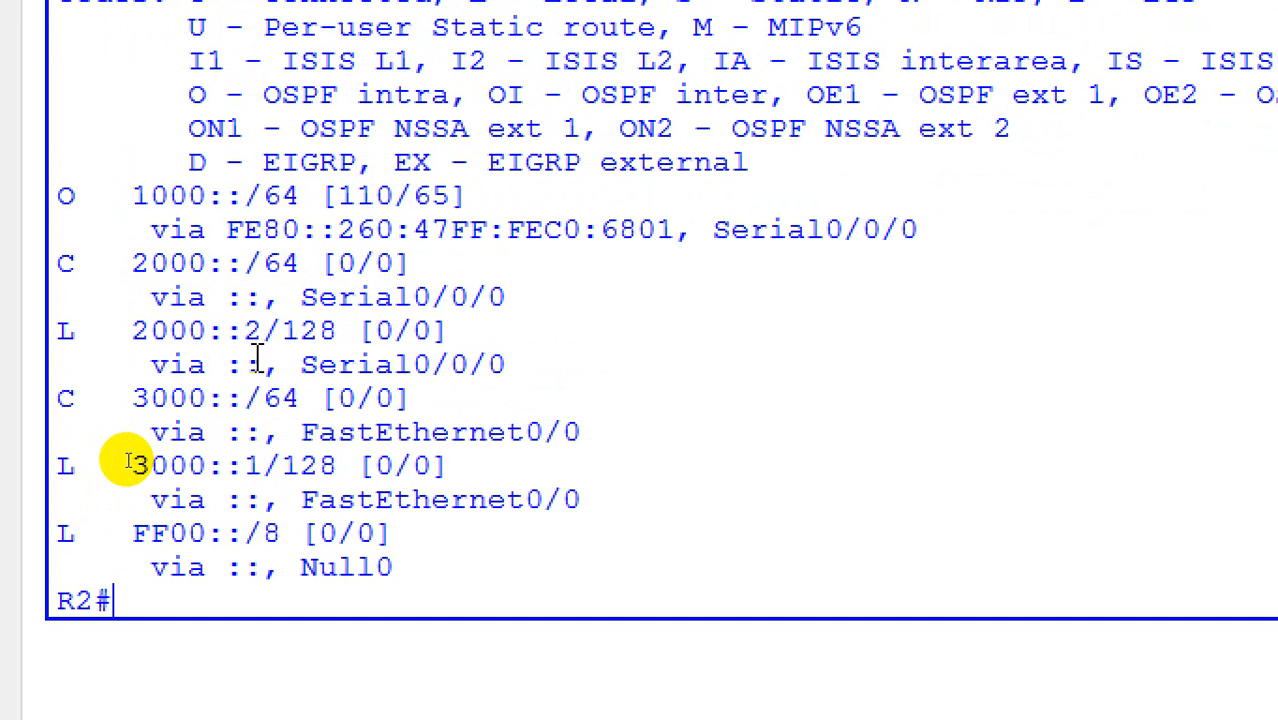
pyautogui.moveTo(76, 197); pyautogui.dragTo(34, 197)
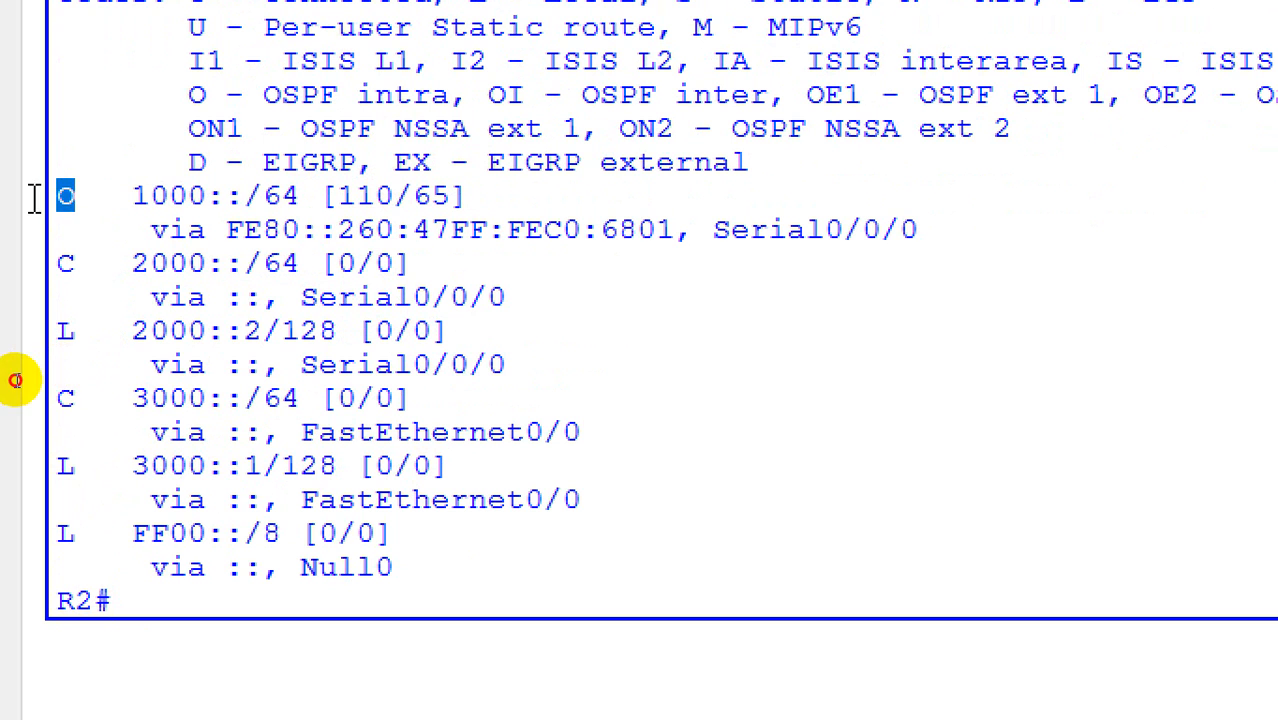
pyautogui.moveTo(132, 197); pyautogui.dragTo(440, 196)
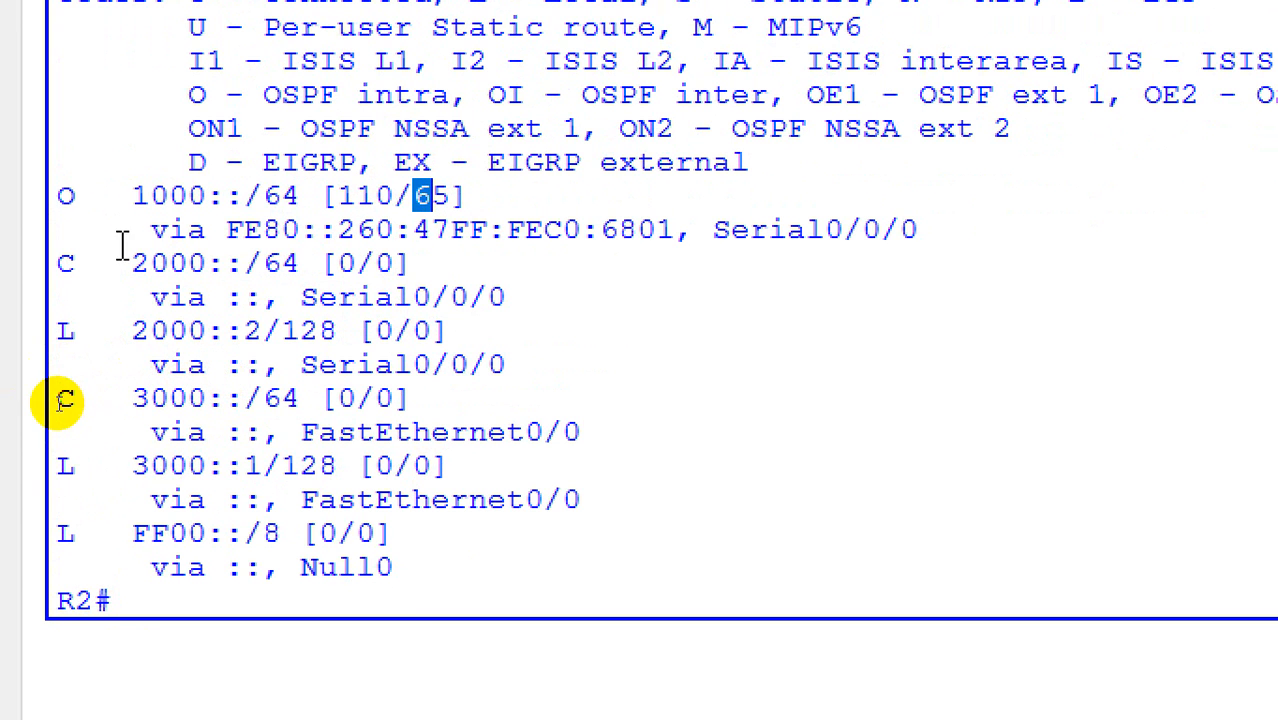
pyautogui.moveTo(132, 230); pyautogui.dragTo(737, 228)
pyautogui.click(826, 229)
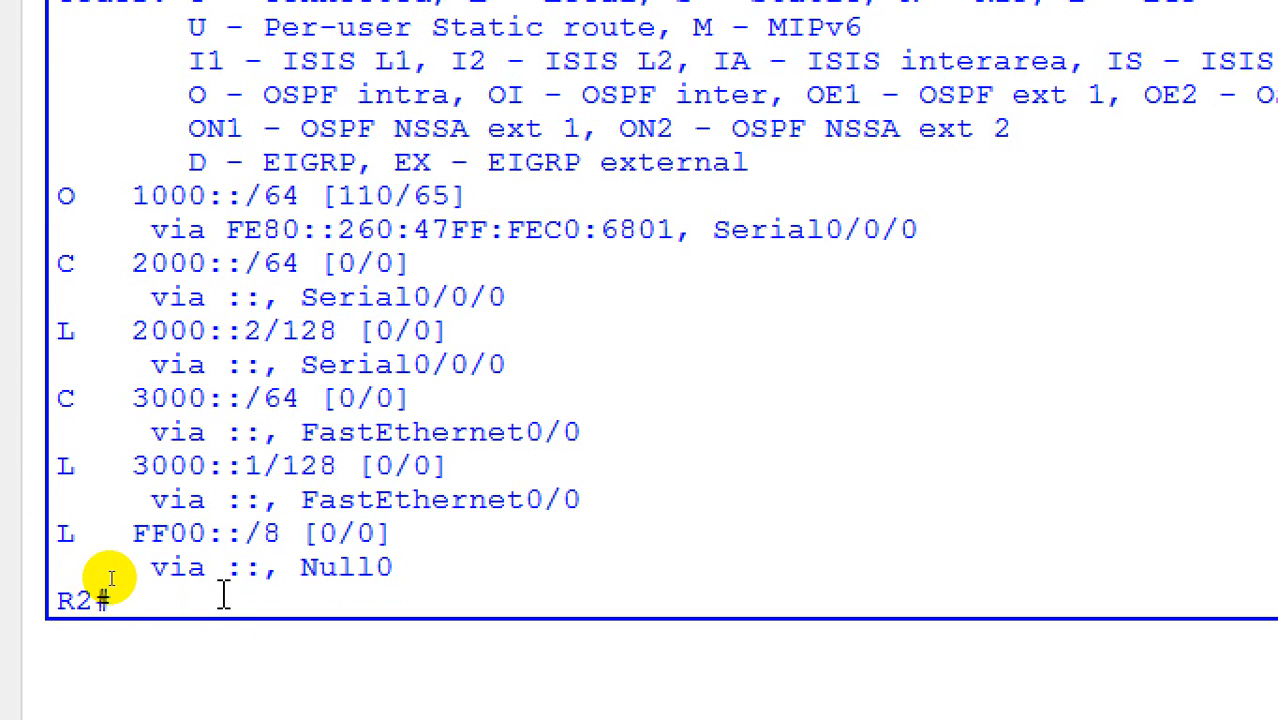
# List the available show ipv6 ospf options and display R2's OSPFv3 database.
pyautogui.write('show ipv')
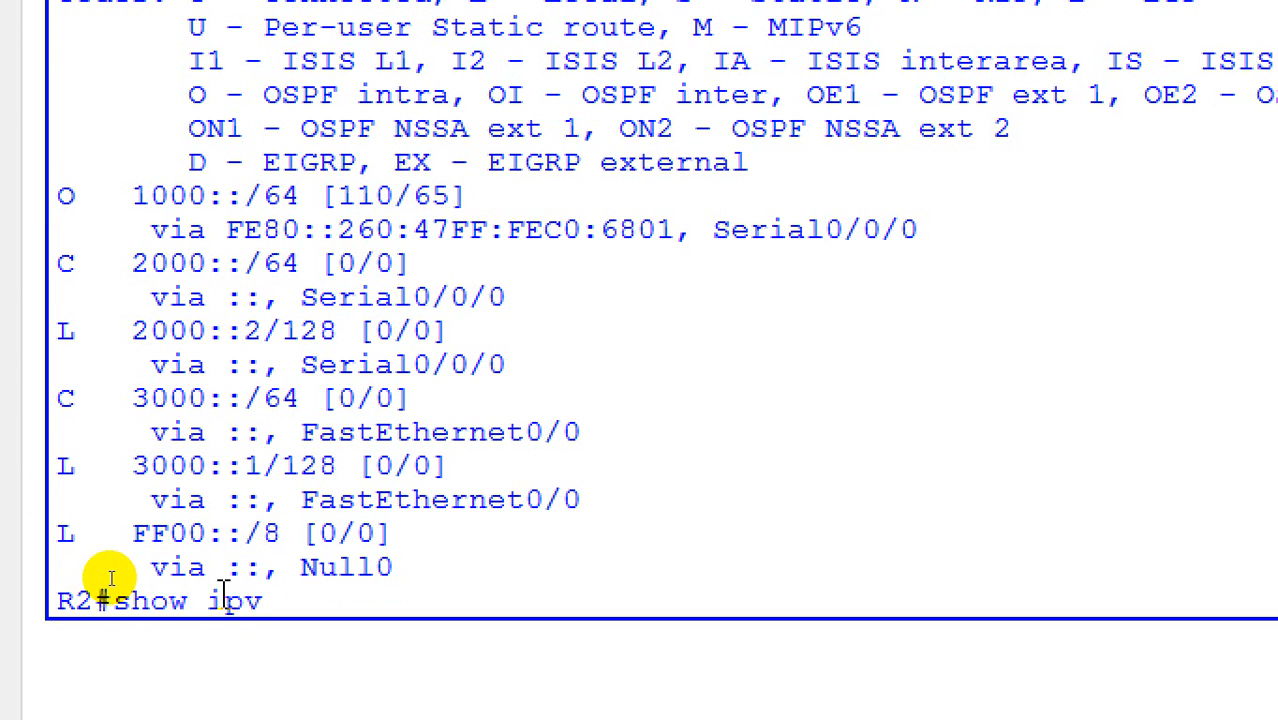
pyautogui.press('Tab')
pyautogui.write('os')
pyautogui.press('Tab')
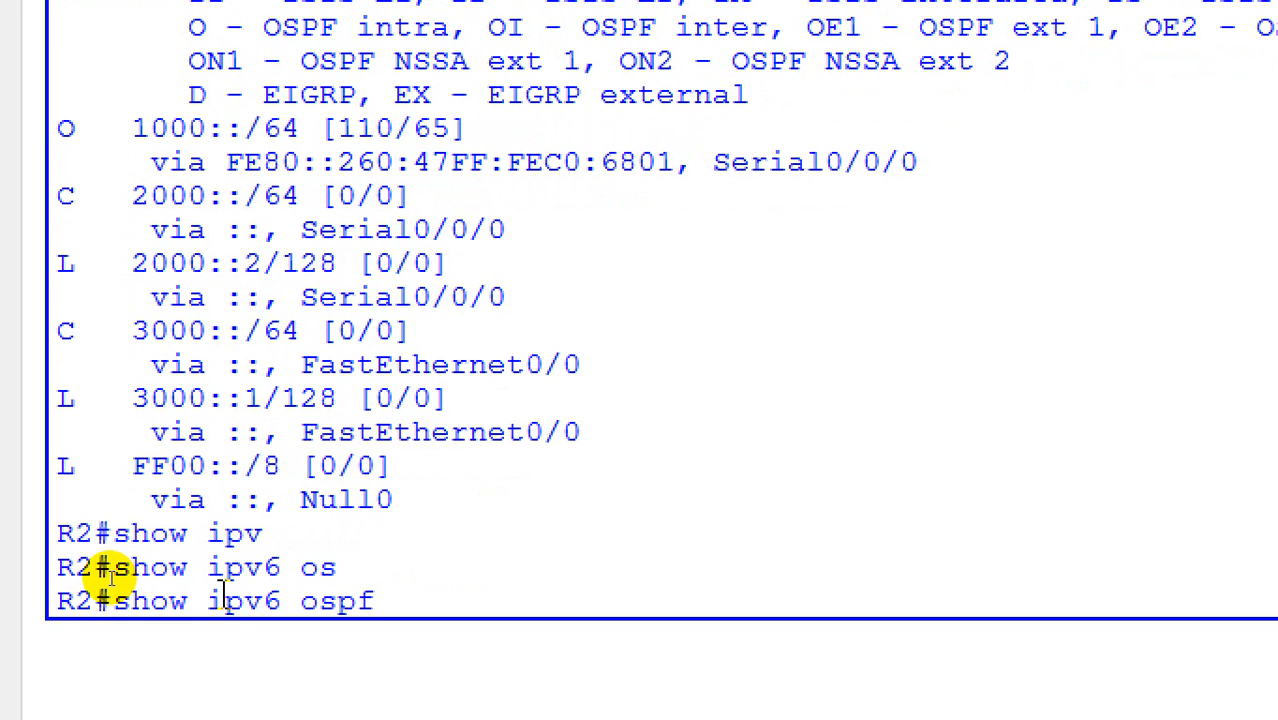
pyautogui.write('?')
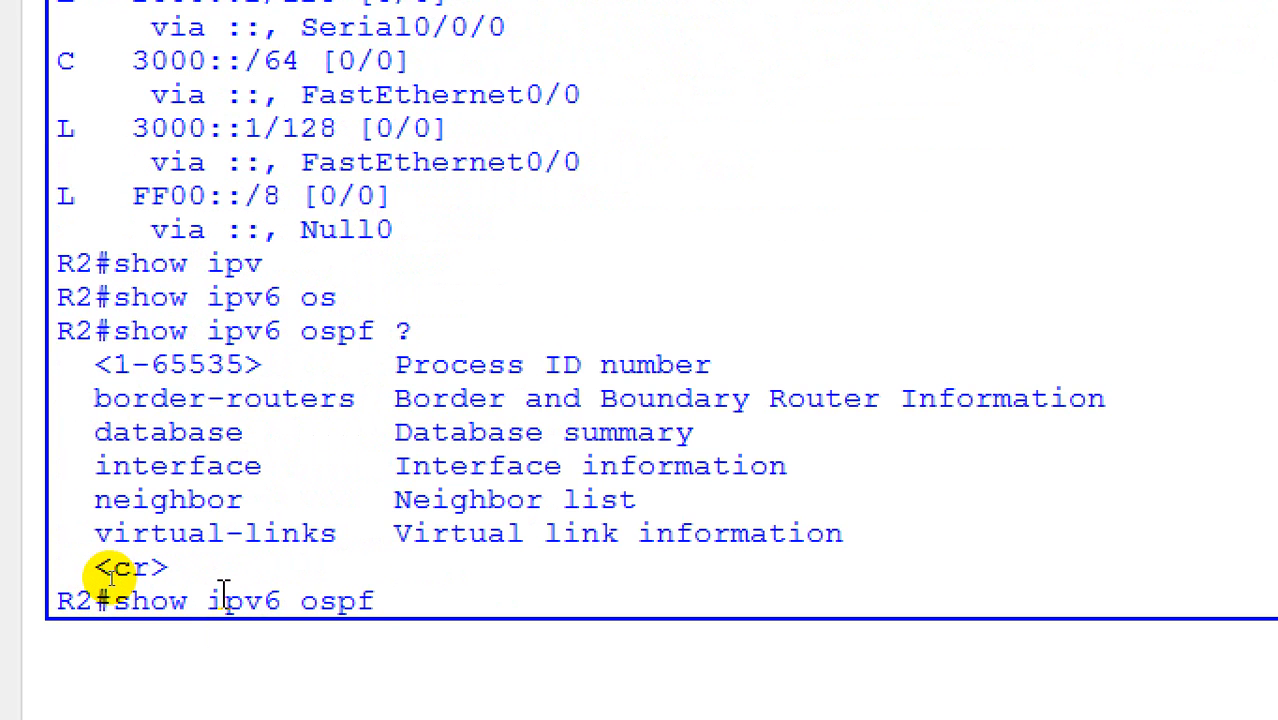
pyautogui.write('d')
pyautogui.press('Tab')
pyautogui.press('Return')
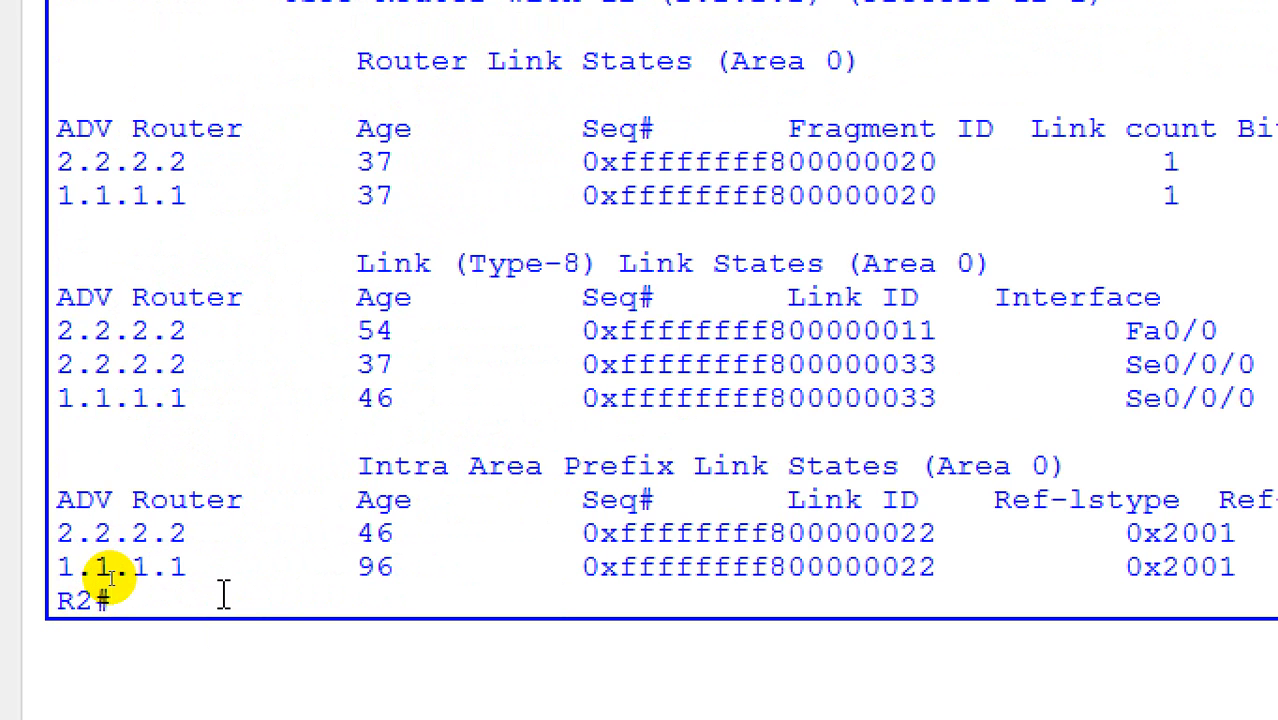
pyautogui.press('Return')
pyautogui.press('Return')
pyautogui.press('Return')
# Display R2's OSPFv3 neighbors with show ipv6 ospf neighbor.
pyautogui.press('Up')
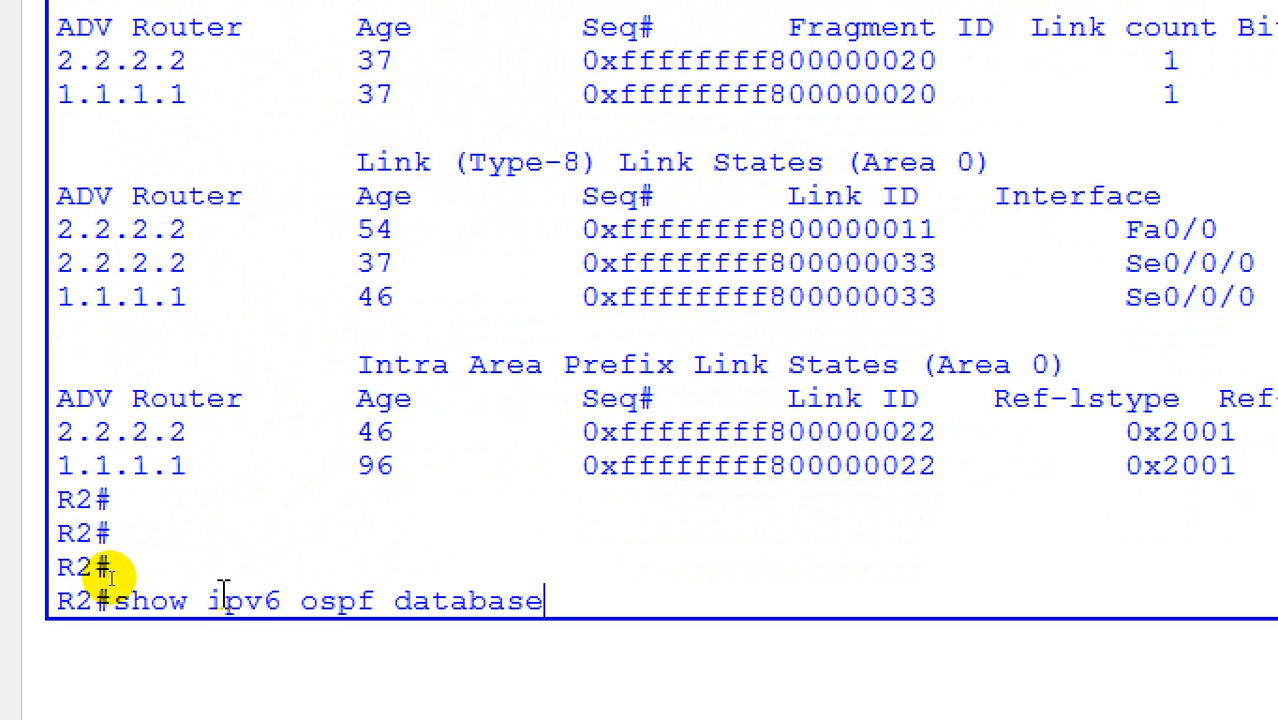
pyautogui.press('BackSpace')
pyautogui.press('BackSpace')
pyautogui.press('BackSpace')
pyautogui.press('BackSpace')
pyautogui.press('BackSpace')
pyautogui.press('BackSpace')
pyautogui.press('BackSpace')
pyautogui.press('BackSpace')
pyautogui.write('ne')
pyautogui.press('Tab')
pyautogui.press('Return')
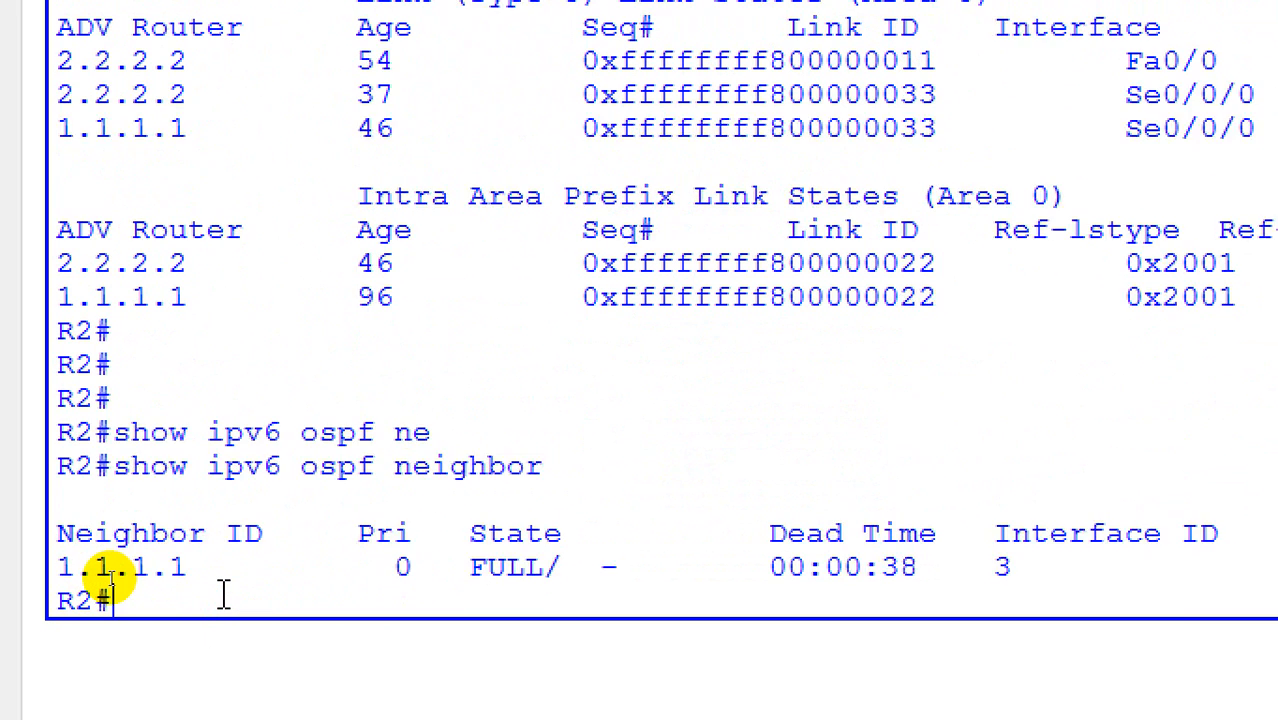
pyautogui.press('Return')
pyautogui.press('Return')
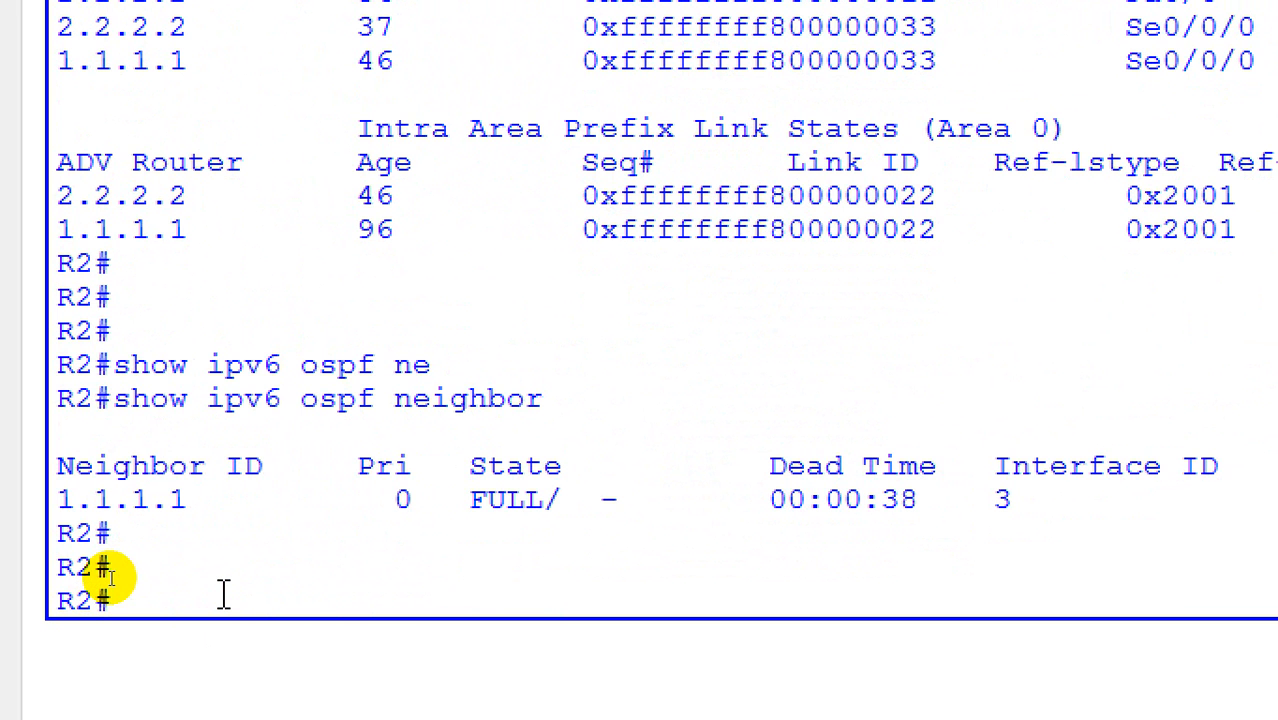
# Display R2's OSPFv3 interface details in full with show ipv6 ospf interface.
pyautogui.press('Up')
pyautogui.press('BackSpace')
pyautogui.press('BackSpace')
pyautogui.press('BackSpace')
pyautogui.press('BackSpace')
pyautogui.press('BackSpace')
pyautogui.press('BackSpace')
pyautogui.press('BackSpace')
pyautogui.press('BackSpace')
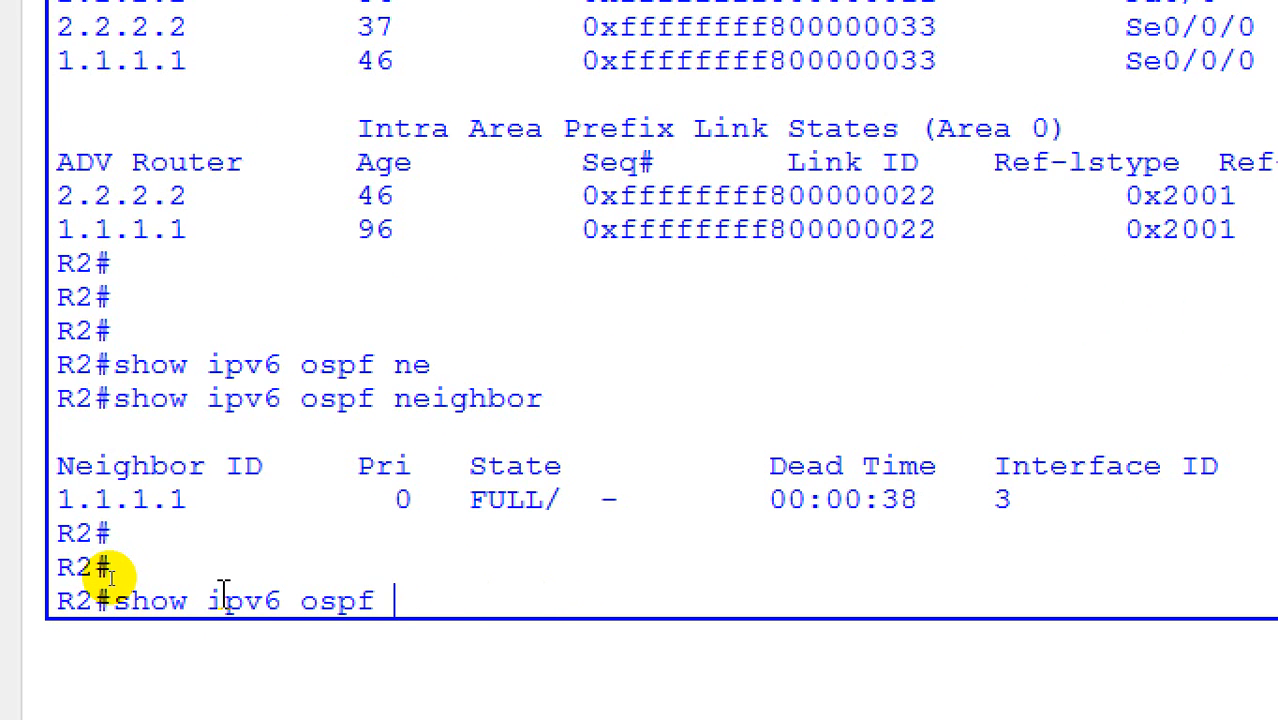
pyautogui.write('int')
pyautogui.press('Tab')
pyautogui.press('Return')
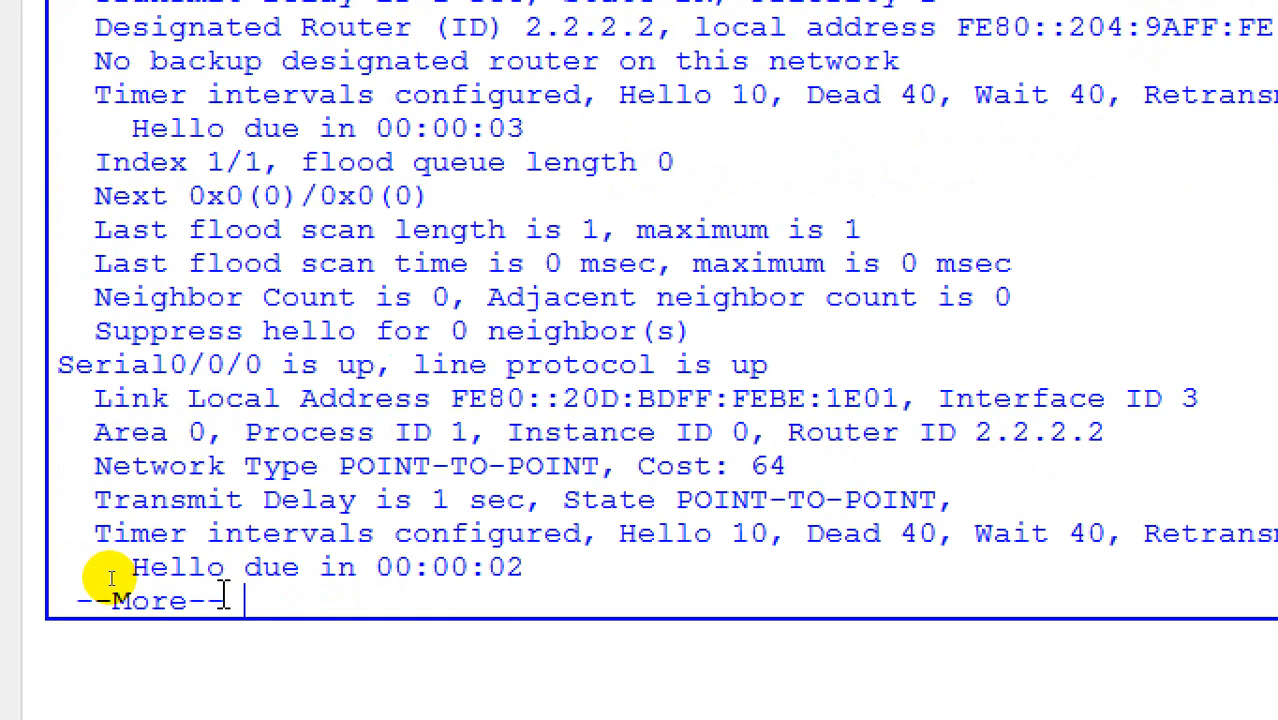
pyautogui.press('space')
# List the show ipv6 ospf options on R2 and display its OSPFv3 process summary with show ipv6 ospf.
pyautogui.press('Up')
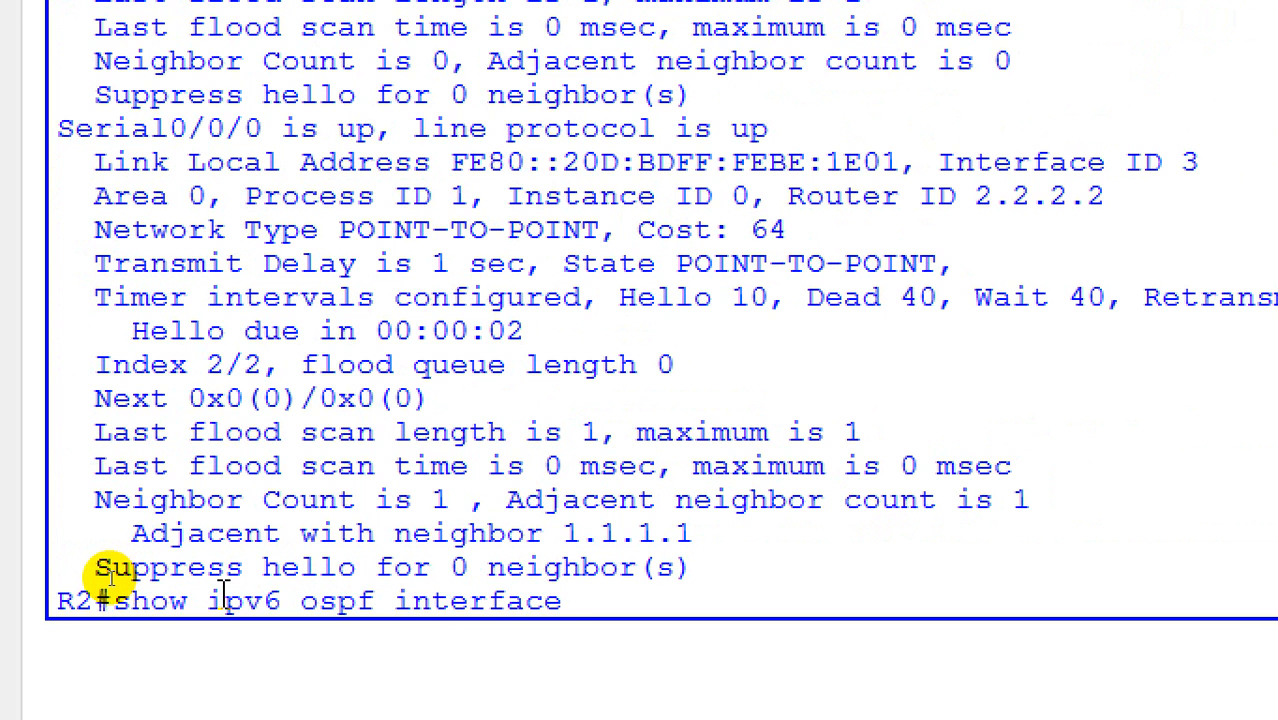
pyautogui.press('BackSpace')
pyautogui.press('BackSpace')
pyautogui.press('BackSpace')
pyautogui.press('BackSpace')
pyautogui.press('BackSpace')
pyautogui.press('BackSpace')
pyautogui.press('BackSpace')
pyautogui.press('BackSpace')
pyautogui.press('BackSpace')
pyautogui.press('BackSpace')
pyautogui.write('?')
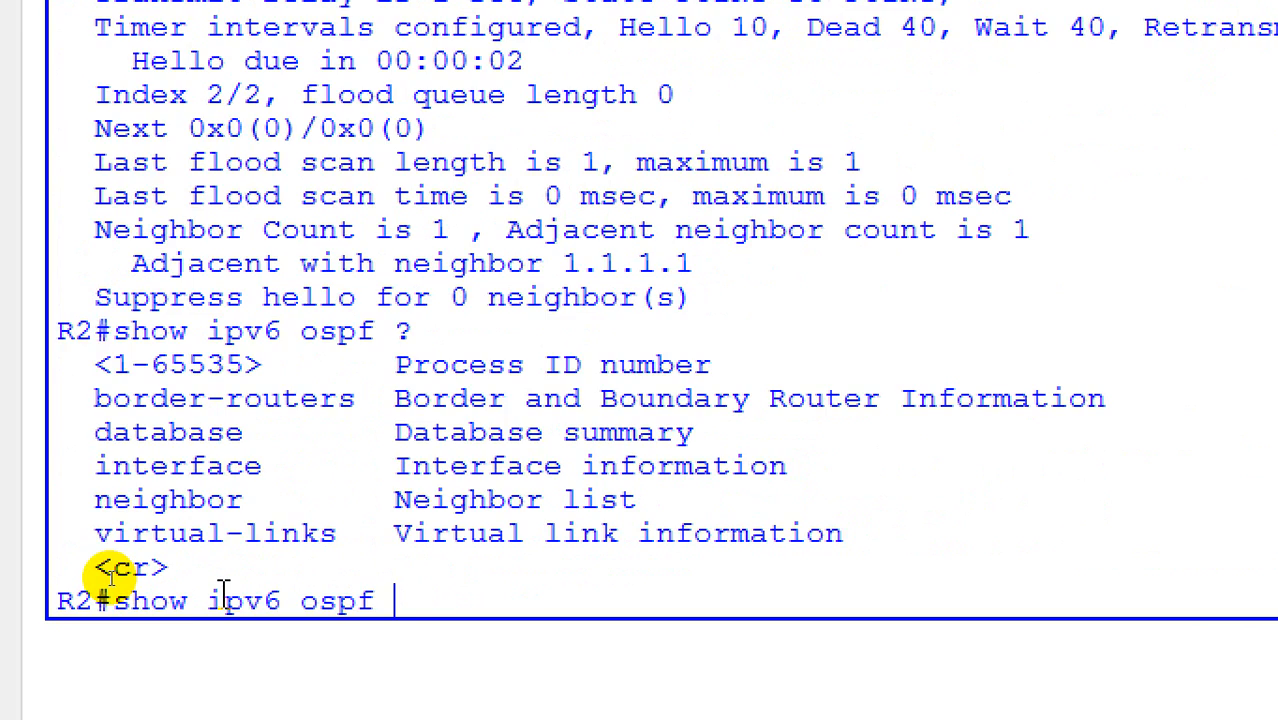
pyautogui.press('Return')
pyautogui.press('Return')
pyautogui.press('Return')
pyautogui.press('Return')
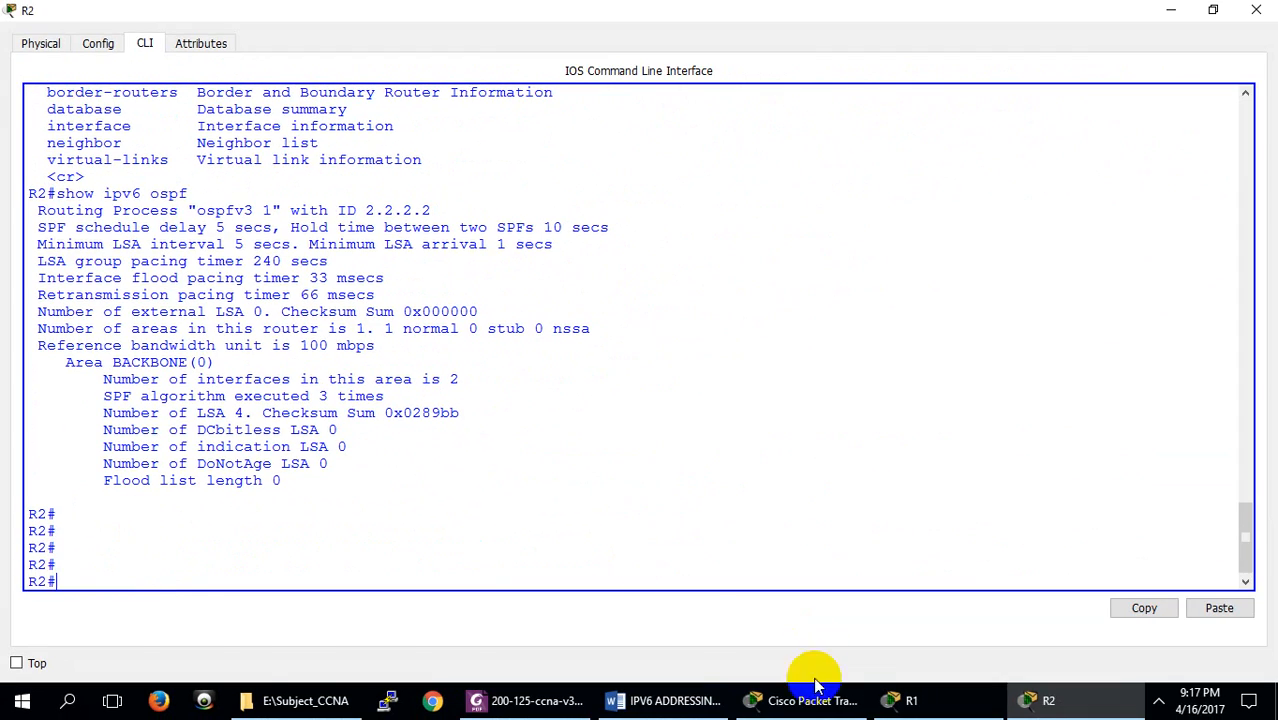
# Open a full-window command prompt on PC1 and display its IPv6 addressing with ipv6config.
pyautogui.click(790, 698)
pyautogui.scroll(-1, 370, 480)
pyautogui.click(348, 462)
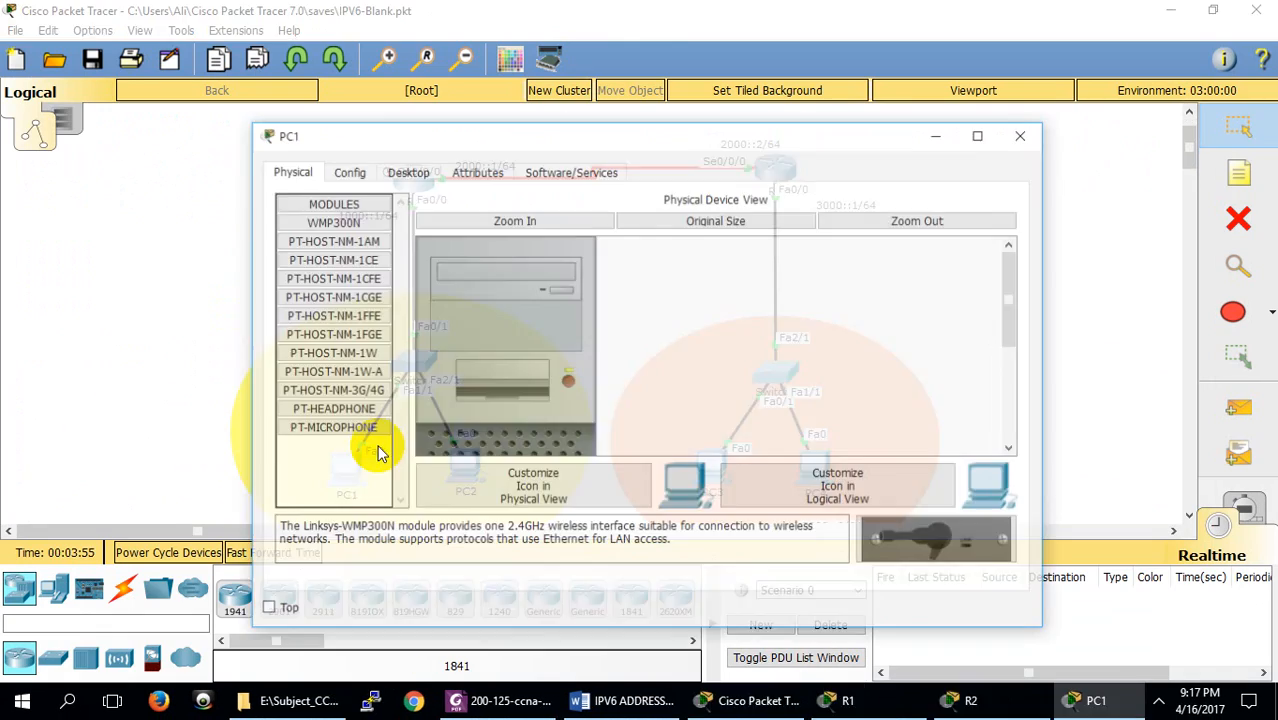
pyautogui.click(405, 170)
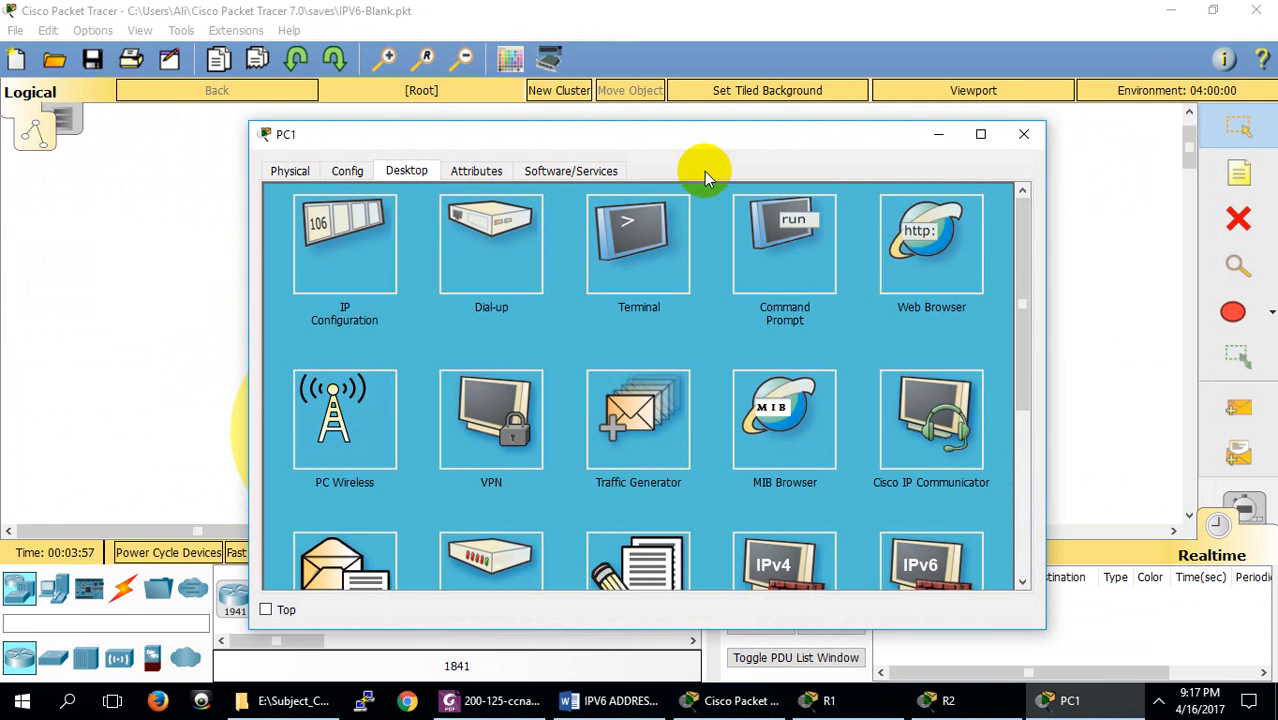
pyautogui.click(979, 134)
pyautogui.click(864, 140)
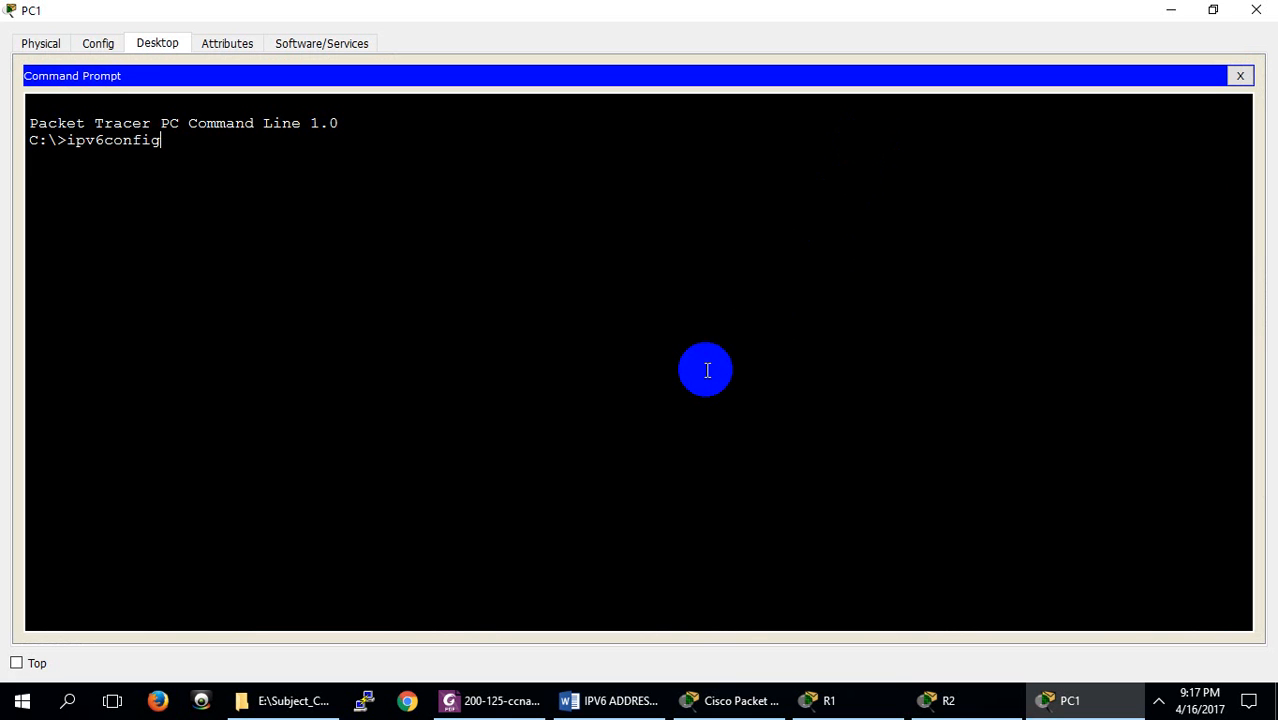
pyautogui.press('Return')
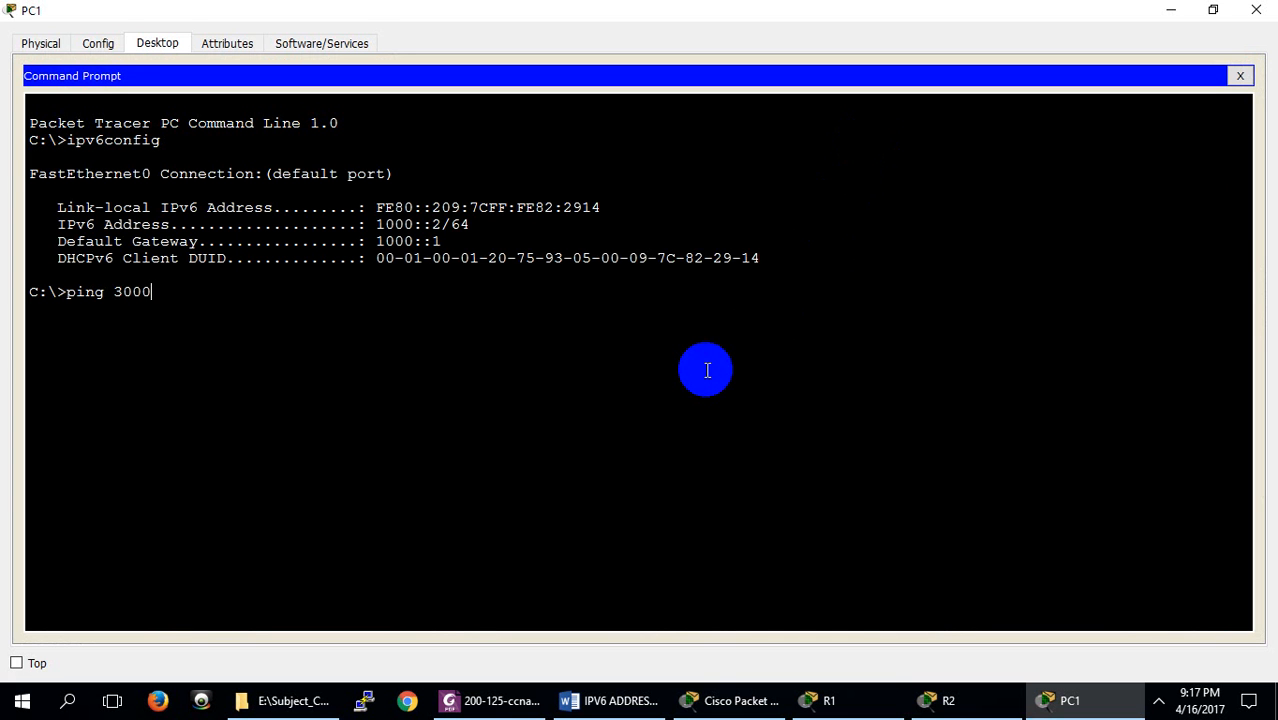
# Ping 3000::2 from PC1 to test connectivity to the remote network, and close PC1.
pyautogui.write('ping 3000::2')
pyautogui.press('Return')
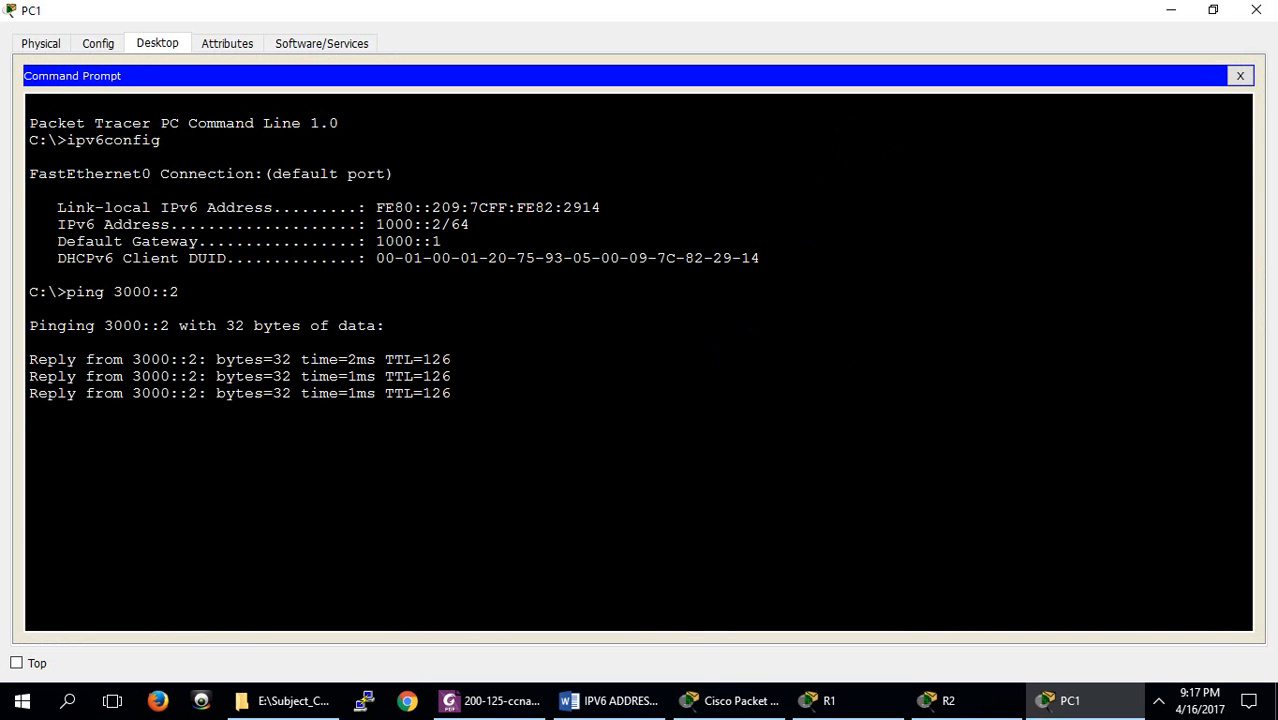
pyautogui.click(1249, 9)
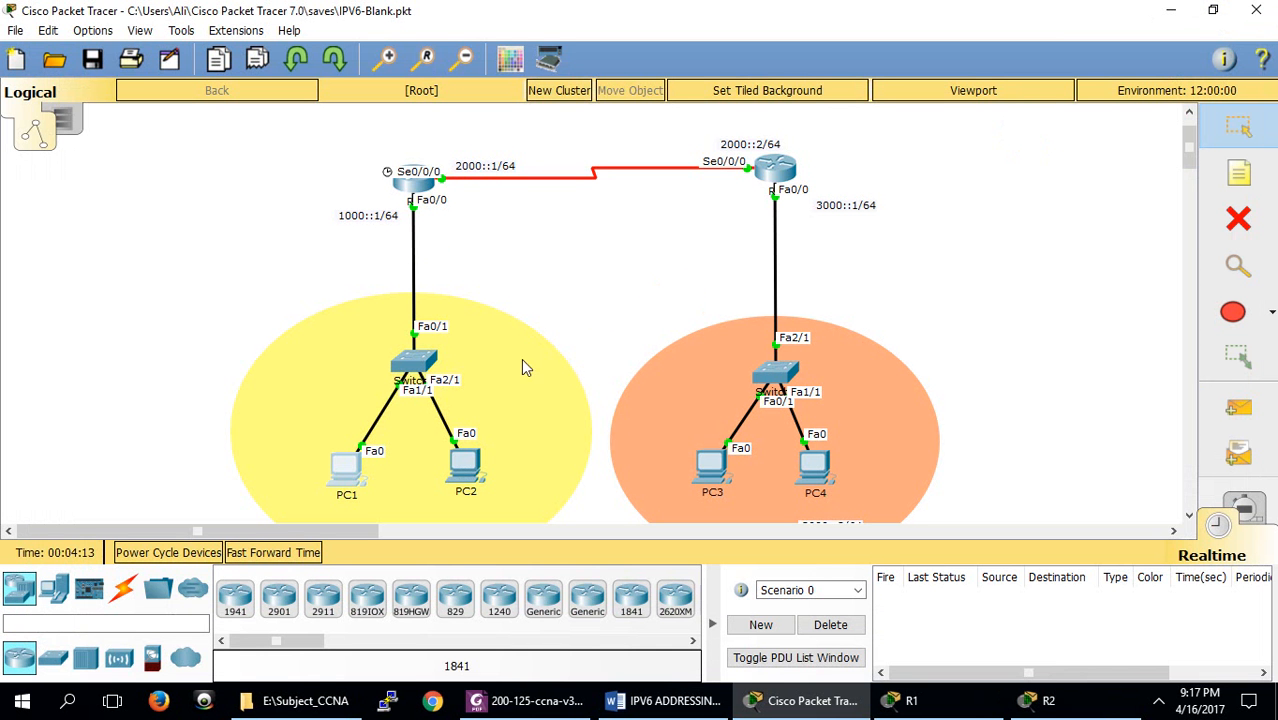
# Put the network in simulation mode, capture the next event and open the packet travelling from R2 to Switch1.
pyautogui.click(1238, 510)
pyautogui.click(1135, 552)
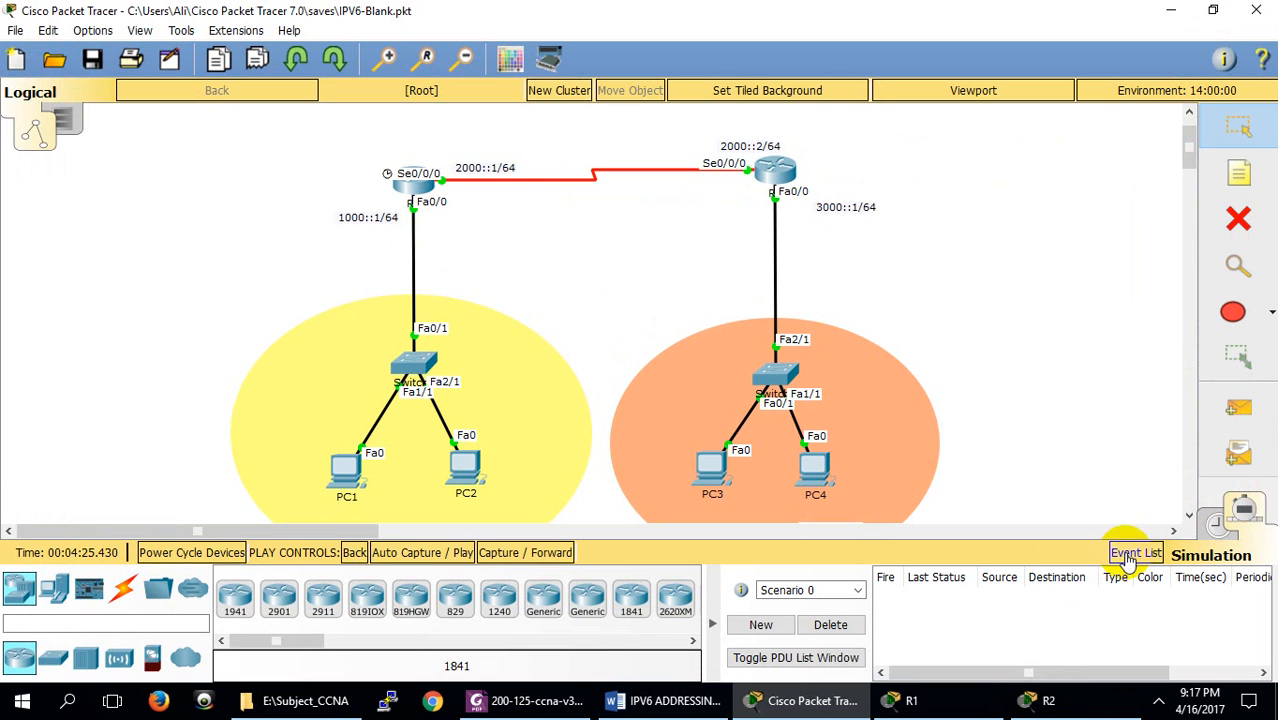
pyautogui.click(513, 556)
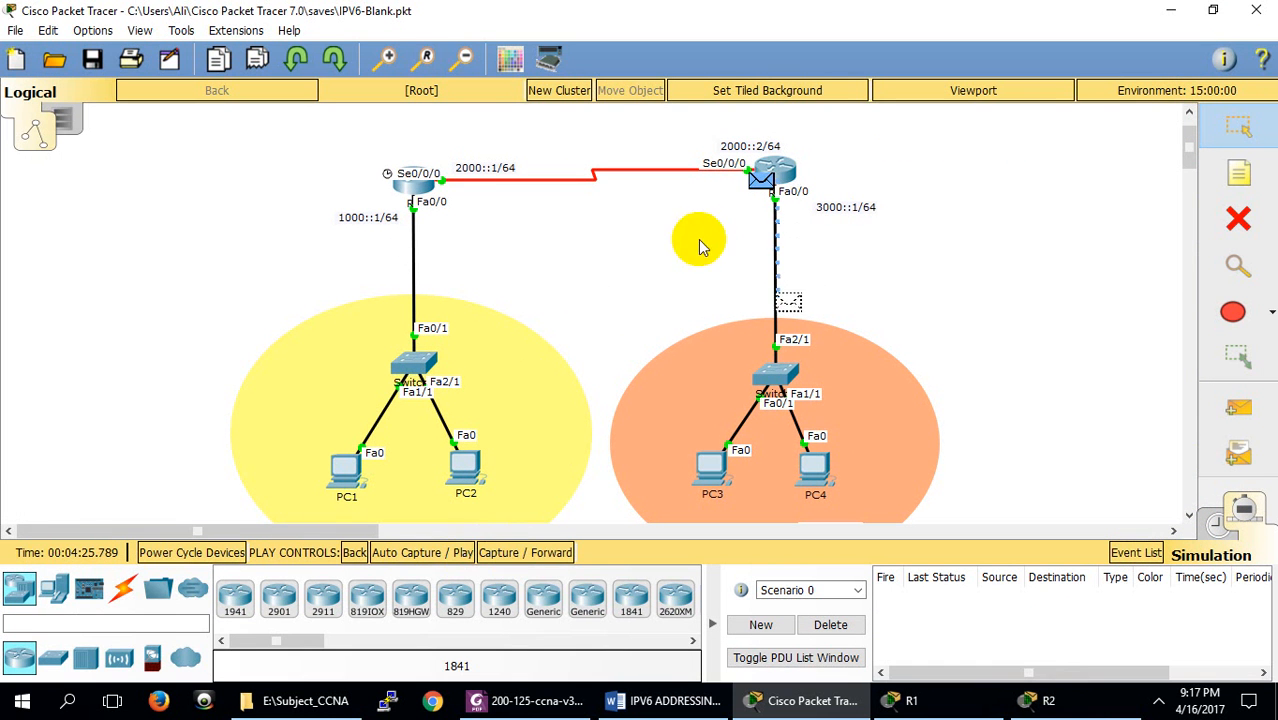
pyautogui.click(762, 184)
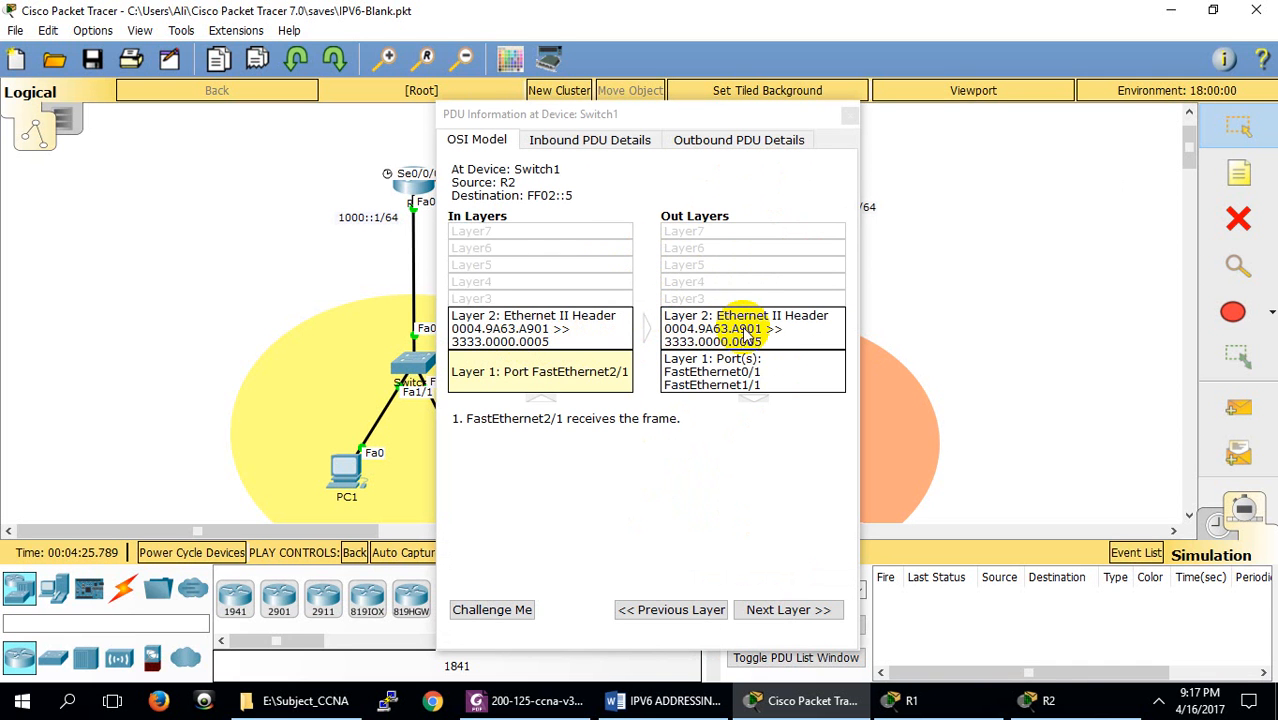
# Examine the packet's destination address, OSI layers, and inbound and outbound PDU details, and close the packet information.
pyautogui.click(537, 200)
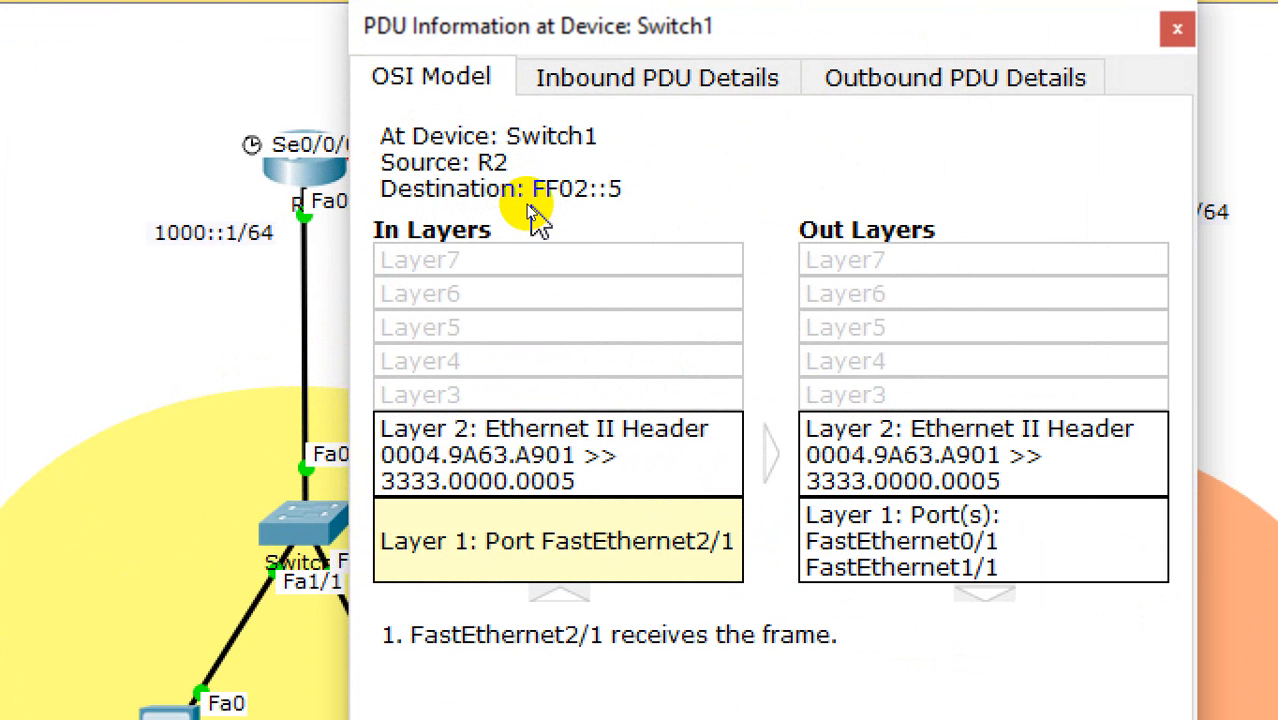
pyautogui.click(525, 203)
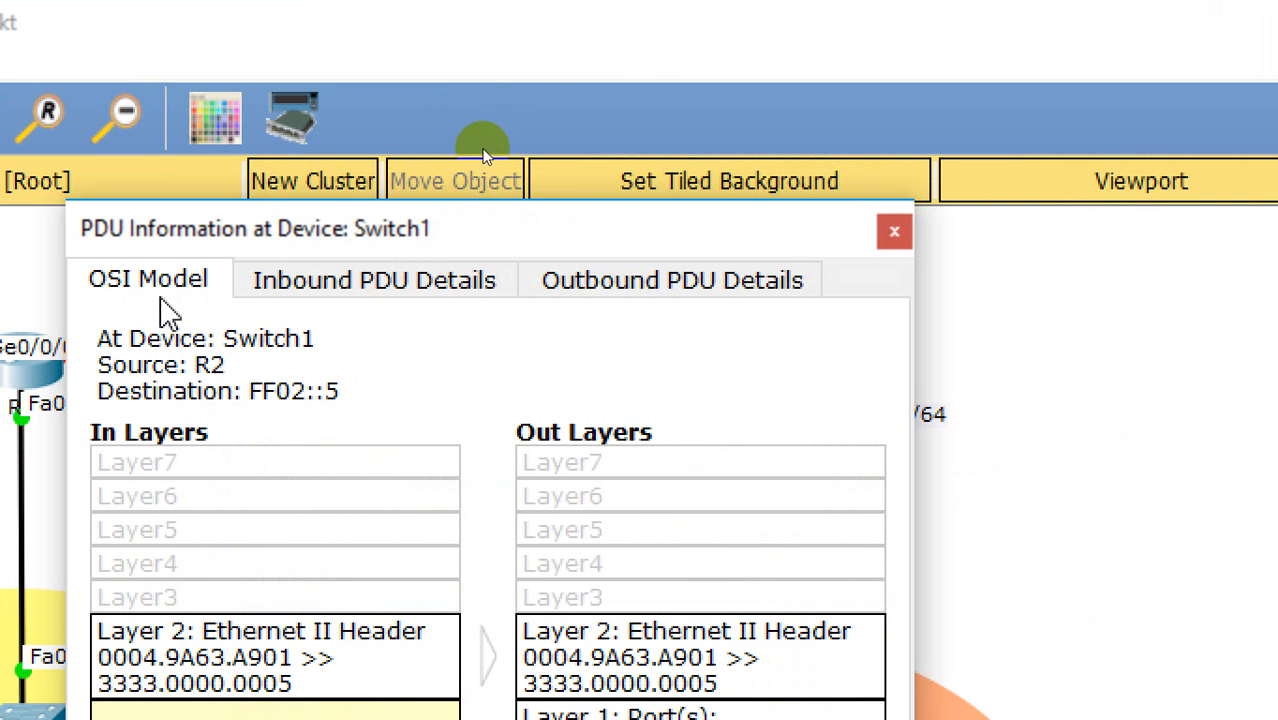
pyautogui.click(365, 300)
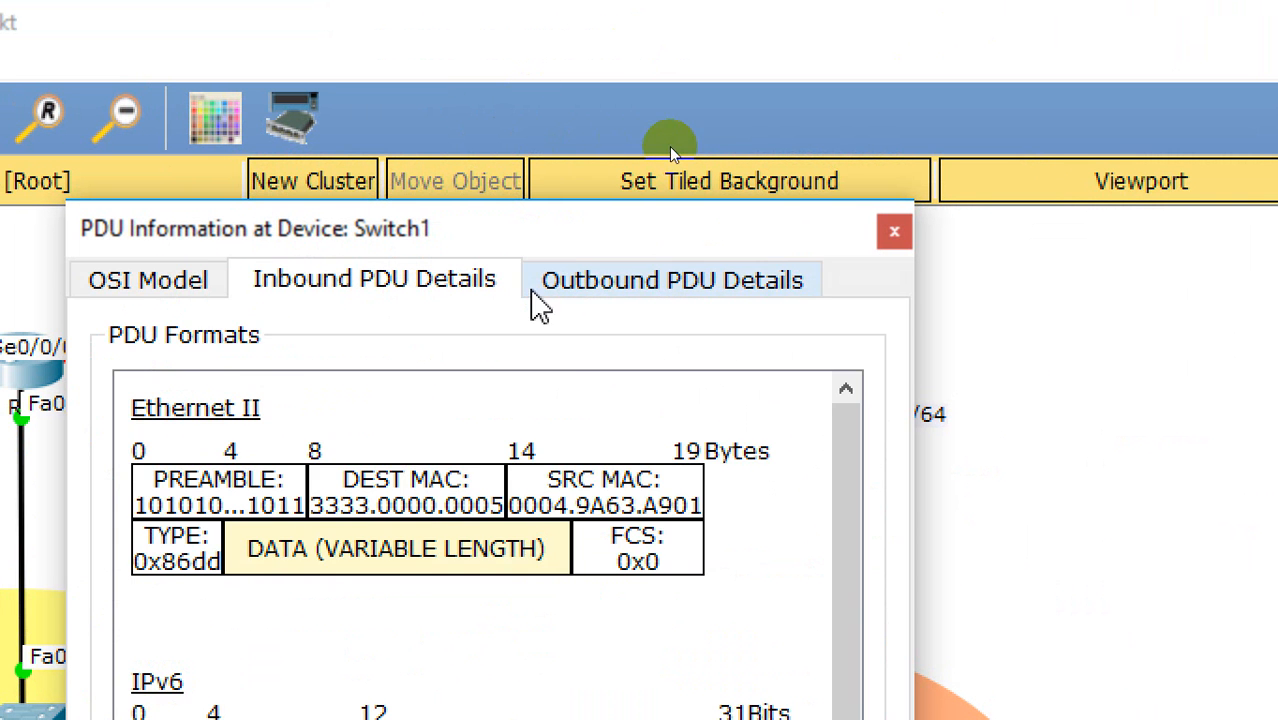
pyautogui.click(653, 292)
pyautogui.click(895, 232)
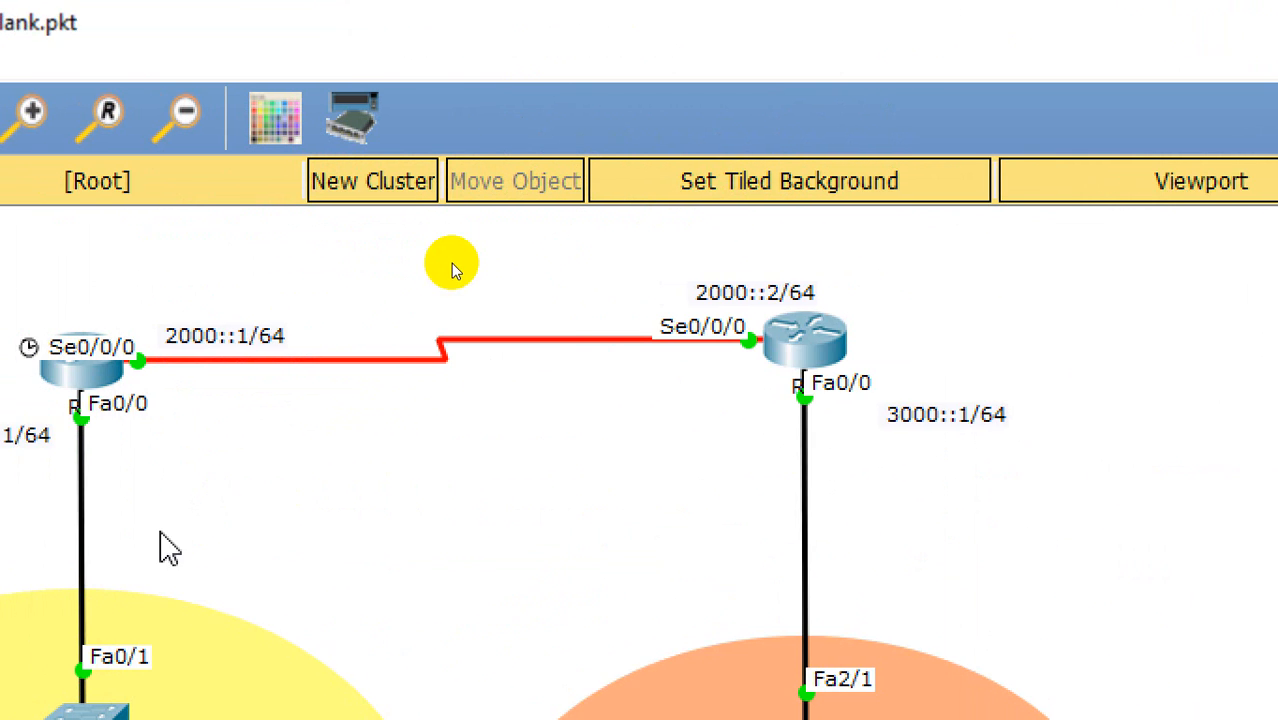
# Return the network from simulation to realtime mode.
pyautogui.scroll(-3, 420, 215)
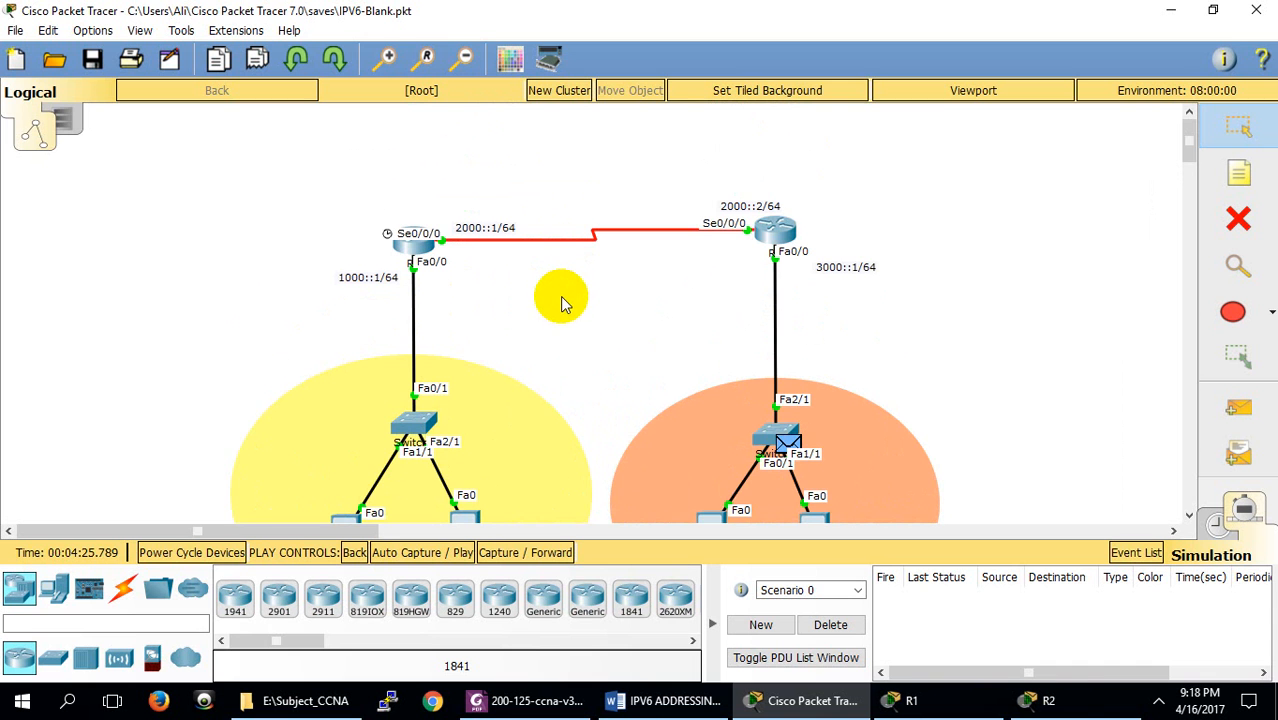
pyautogui.scroll(-2, 560, 296)
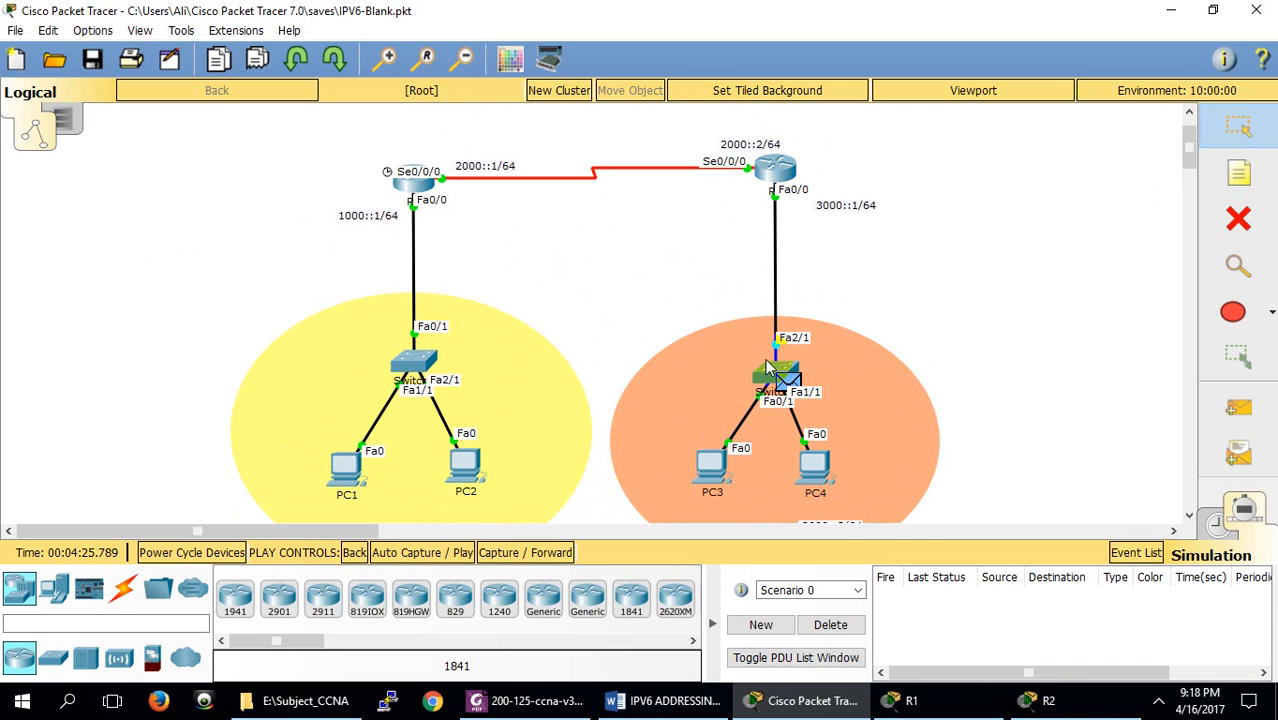
pyautogui.click(1217, 523)
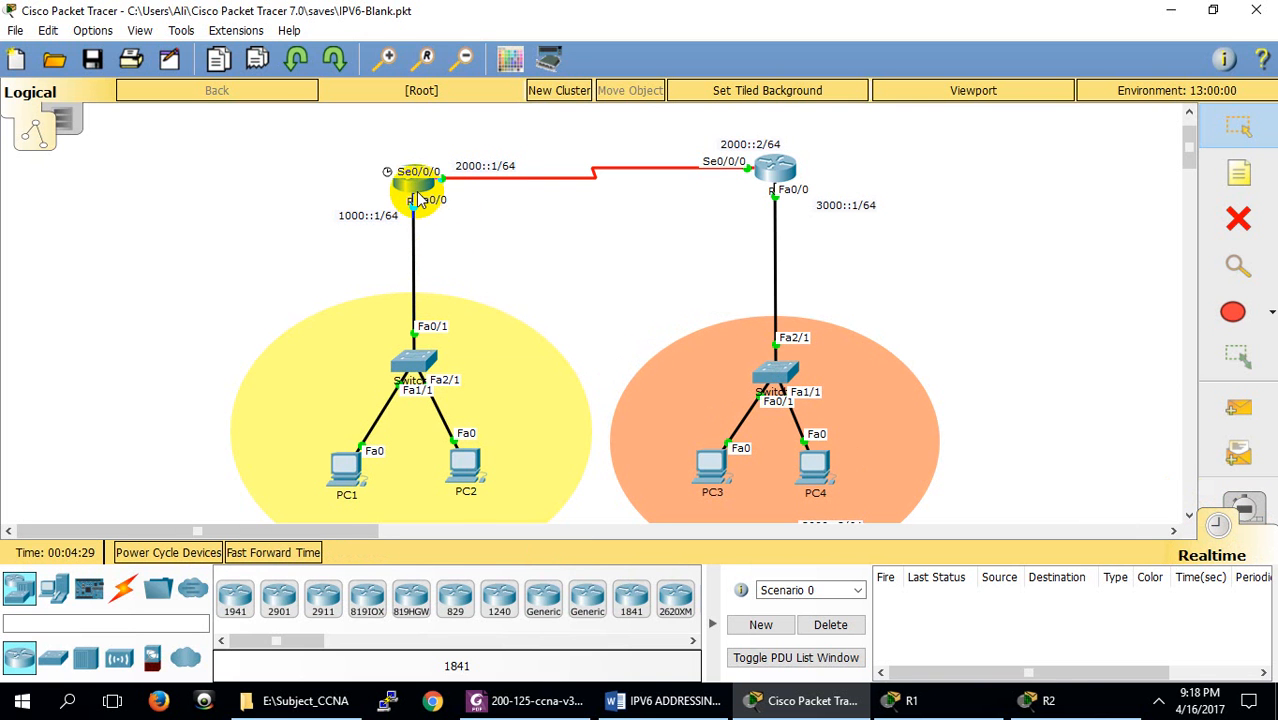
# Open the saved topology IPV6 3Router-Blank.pkt without saving the current network.
pyautogui.click(45, 64)
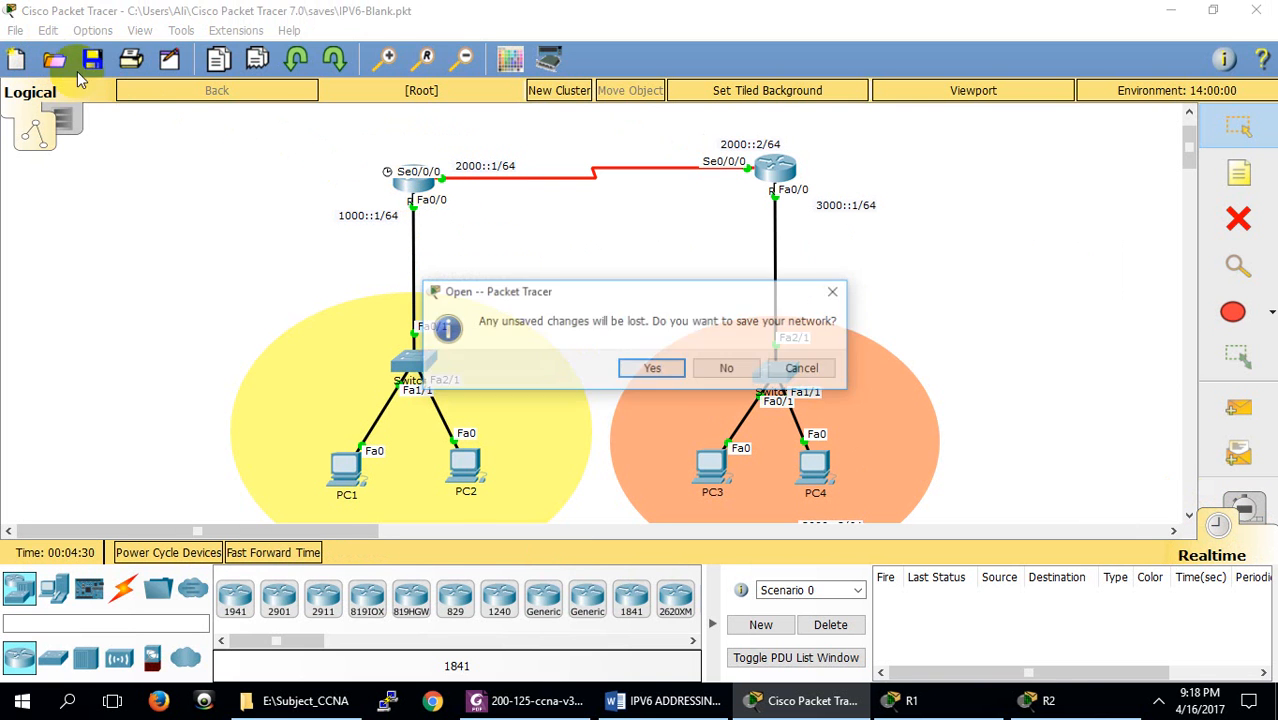
pyautogui.click(725, 367)
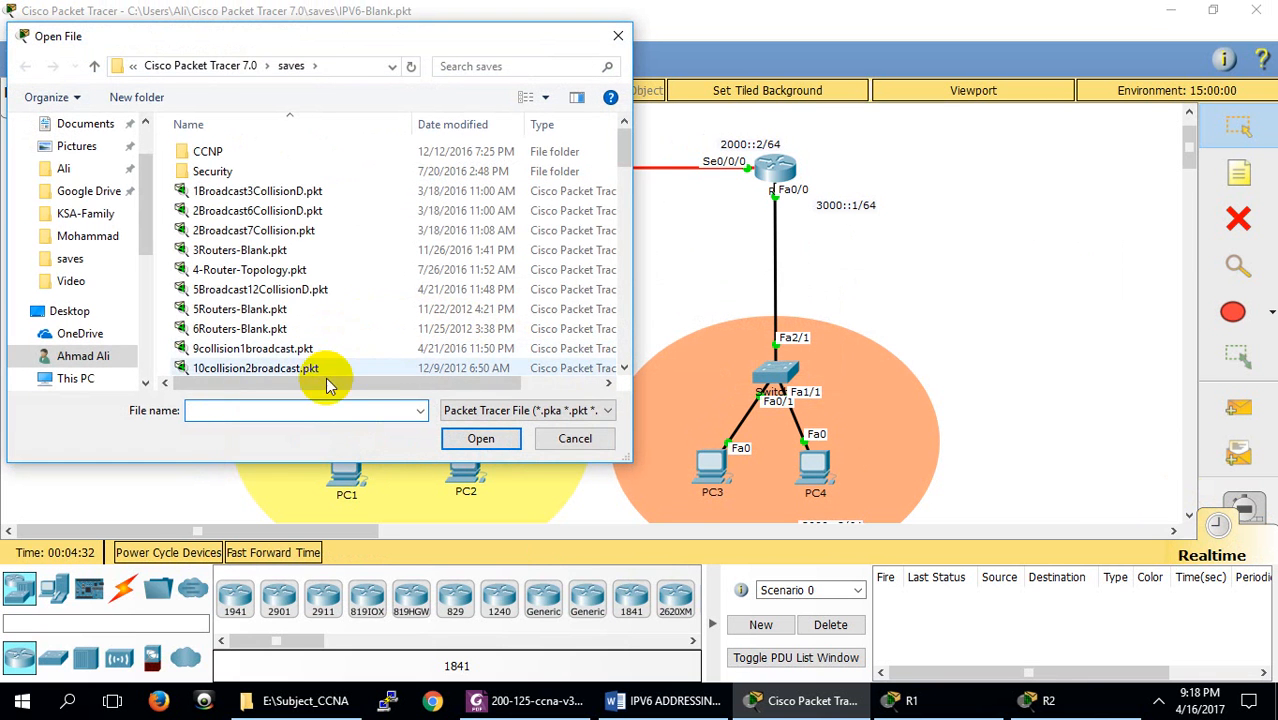
pyautogui.write('ip')
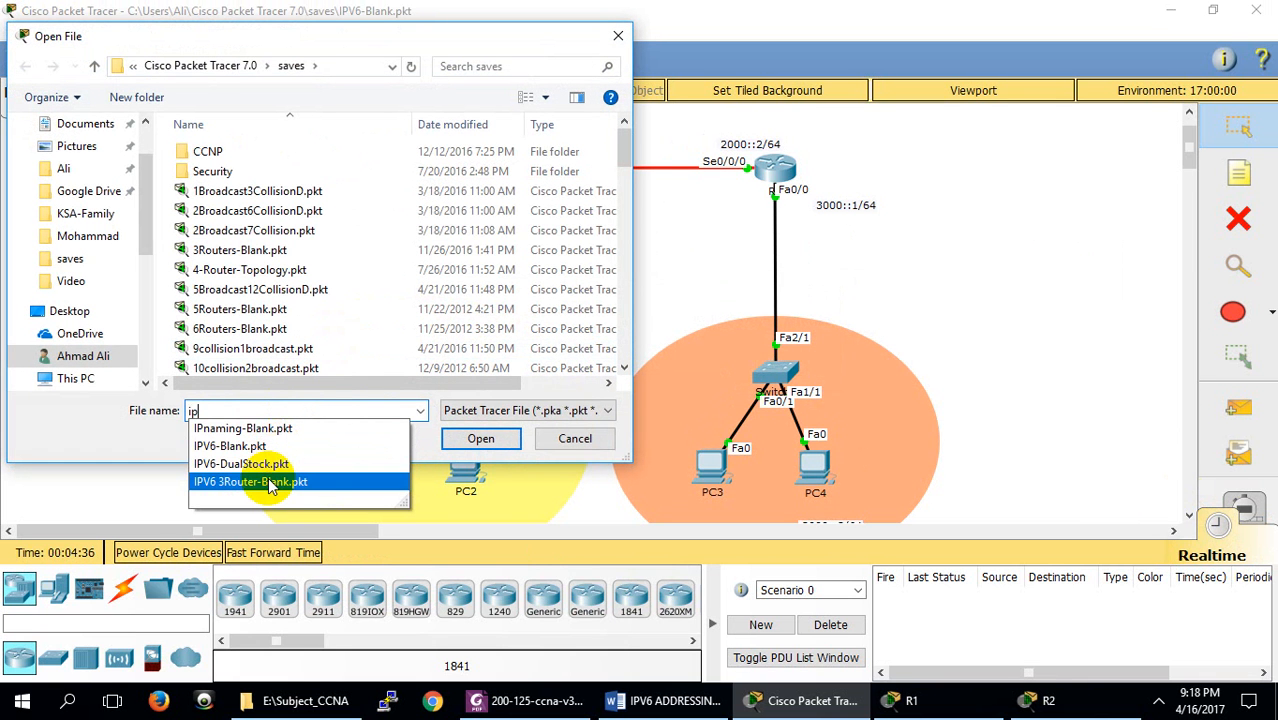
pyautogui.click(268, 482)
pyautogui.click(481, 438)
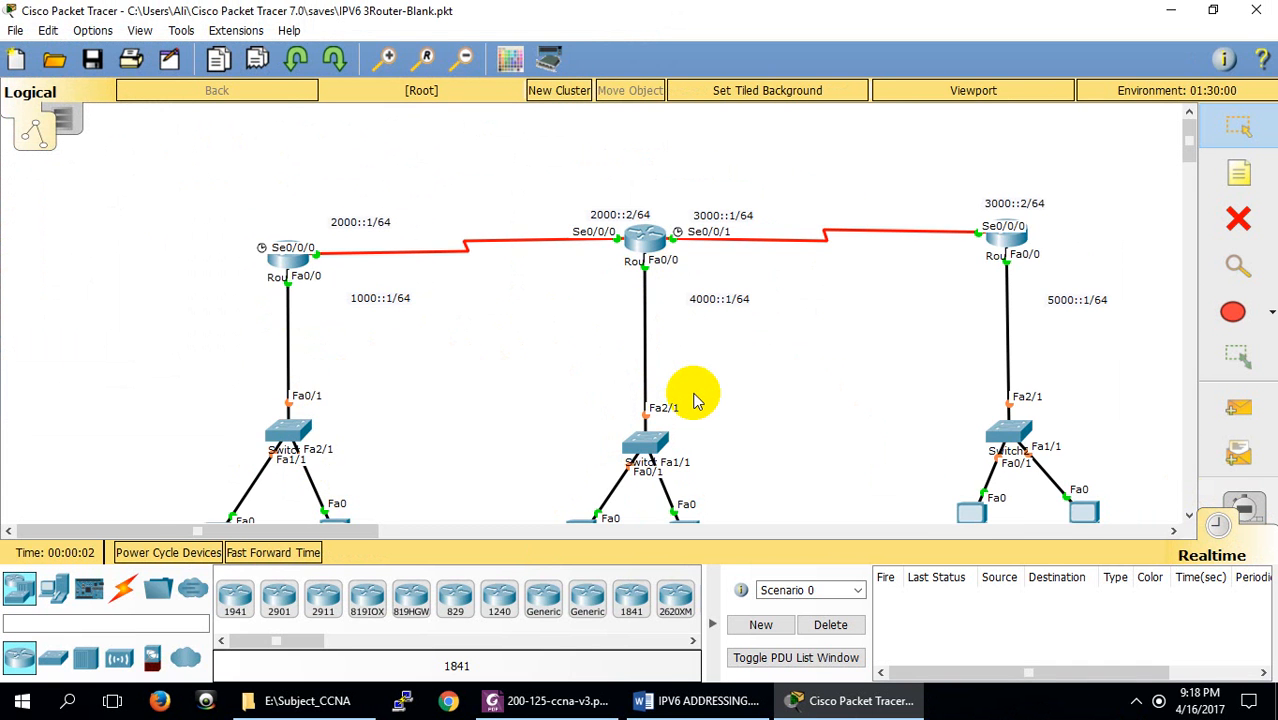
# Open Router1's command line in a maximized window and start the console session.
pyautogui.scroll(-1, 697, 400)
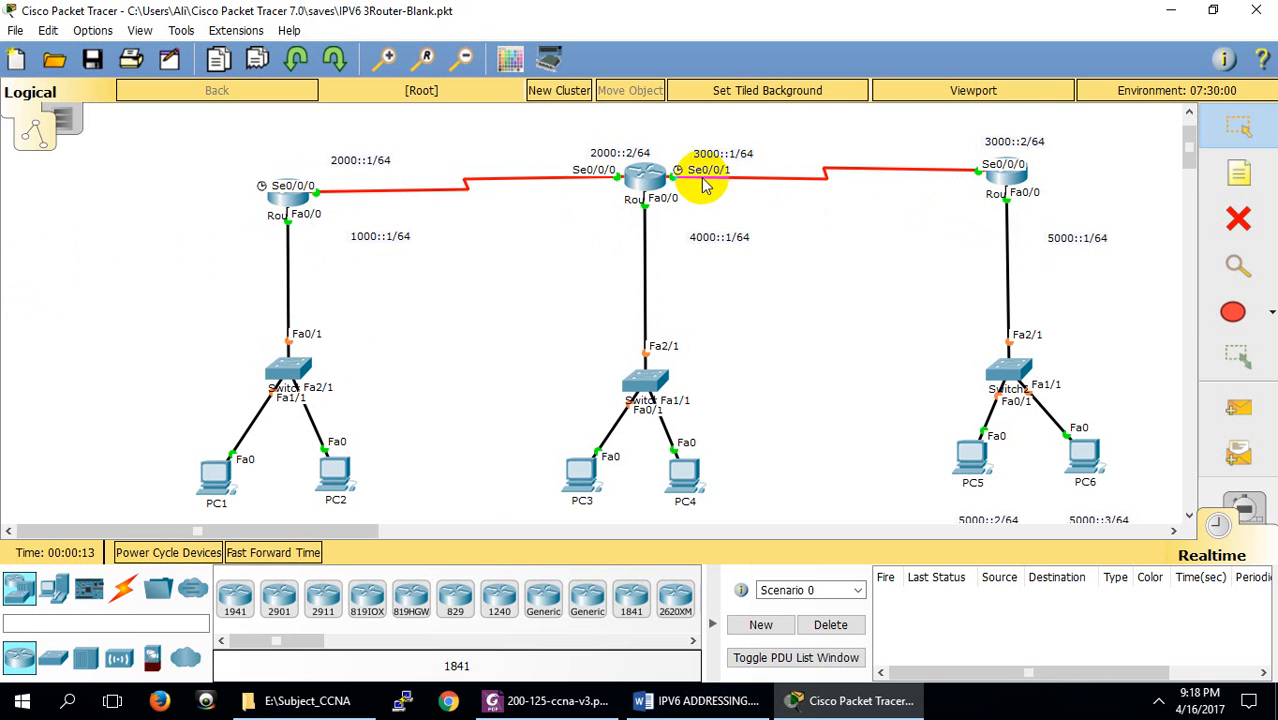
pyautogui.click(284, 194)
pyautogui.click(541, 171)
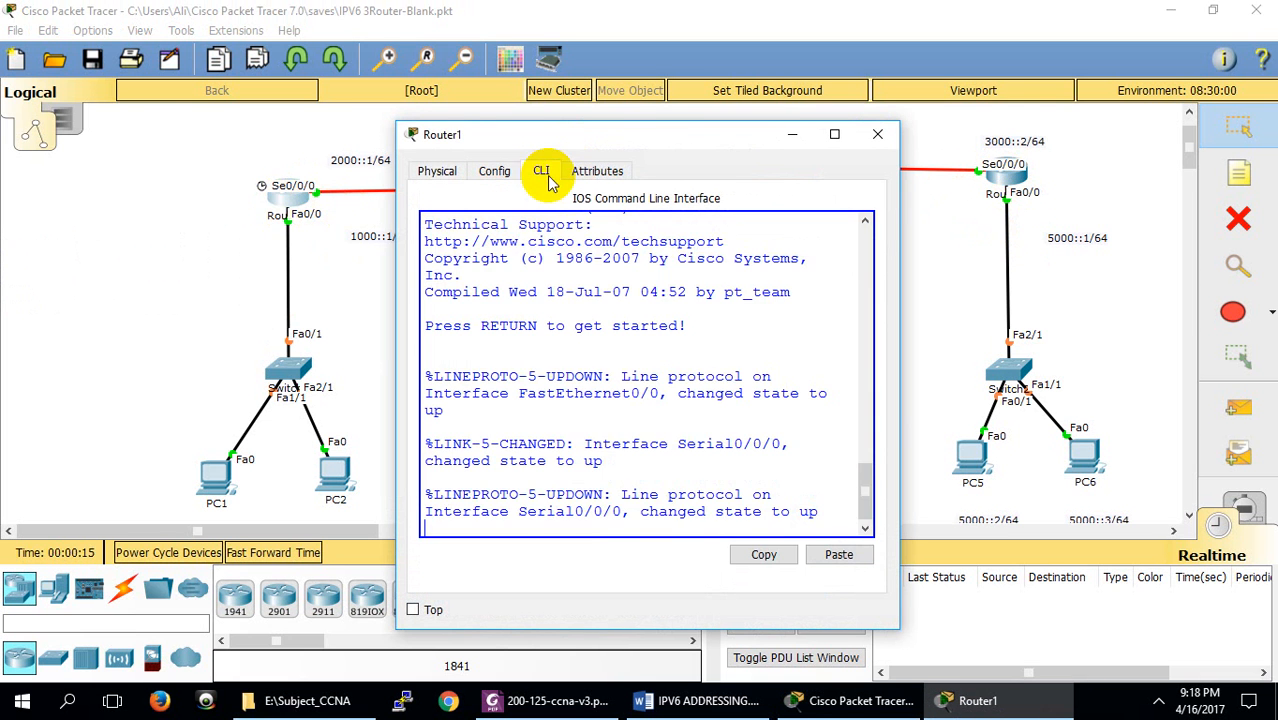
pyautogui.click(834, 134)
pyautogui.press('Return')
pyautogui.press('Return')
pyautogui.press('Return')
pyautogui.press('Return')
pyautogui.press('Return')
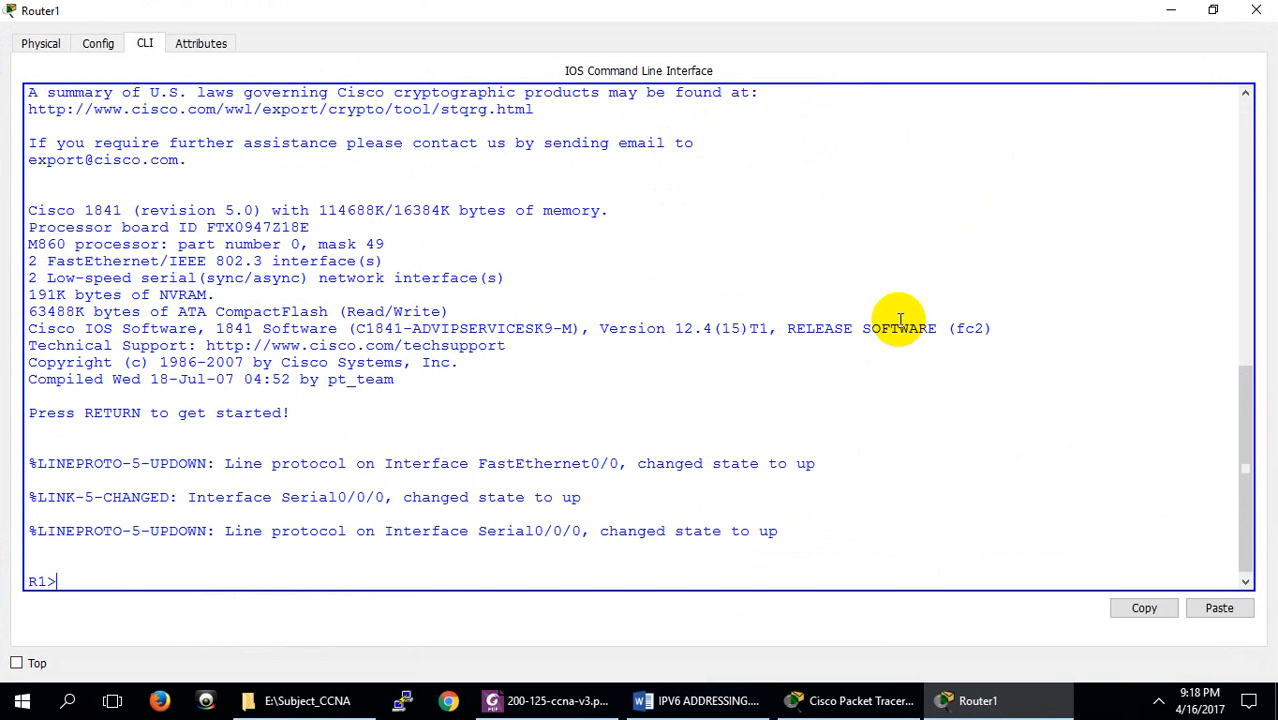
pyautogui.write('ne')
pyautogui.press('Return')
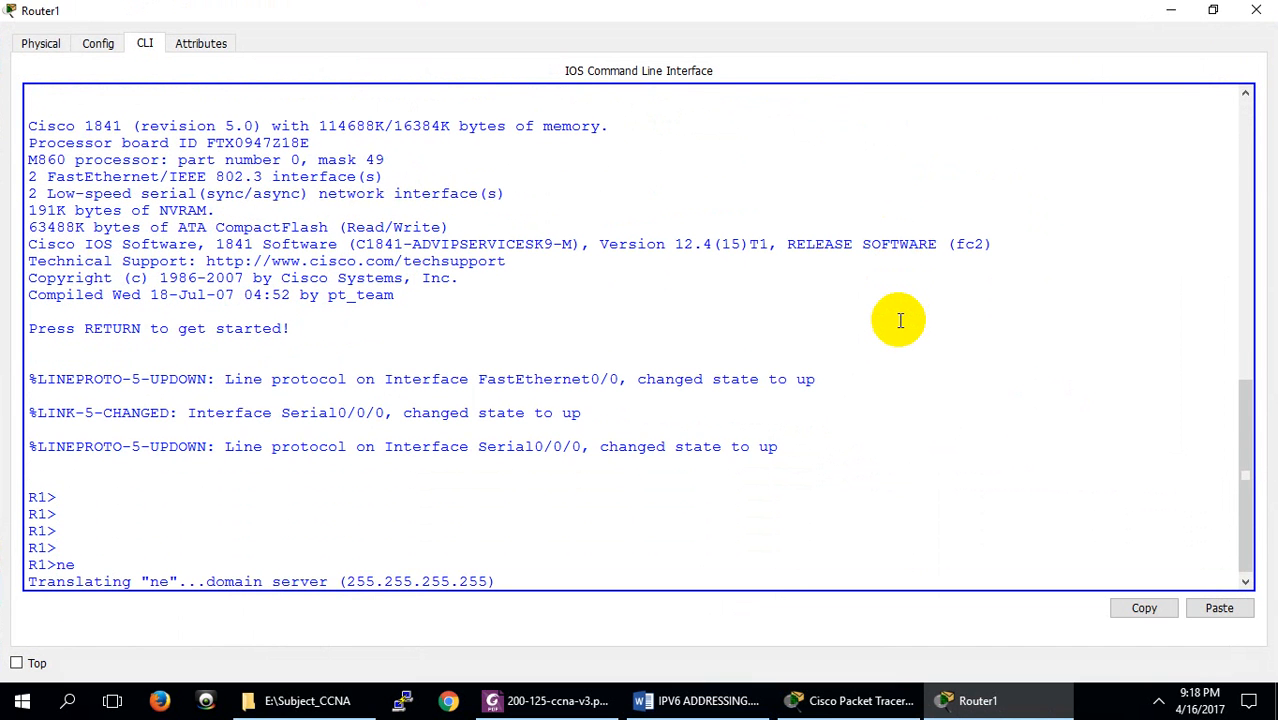
pyautogui.hotkey('ctrl', 'shift', '6')
pyautogui.press('Return')
pyautogui.press('Return')
pyautogui.press('Return')
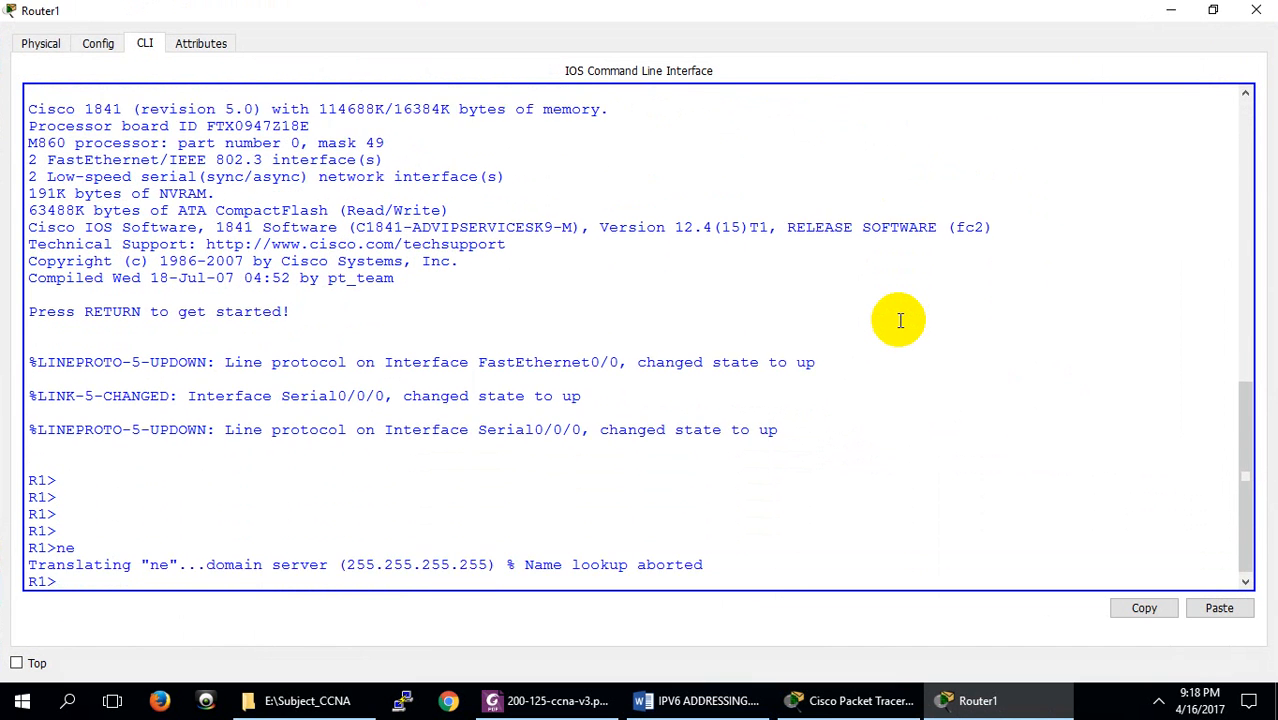
# Enter privileged EXEC mode on R1.
pyautogui.write('en')
pyautogui.press('Return')
pyautogui.press('Return')
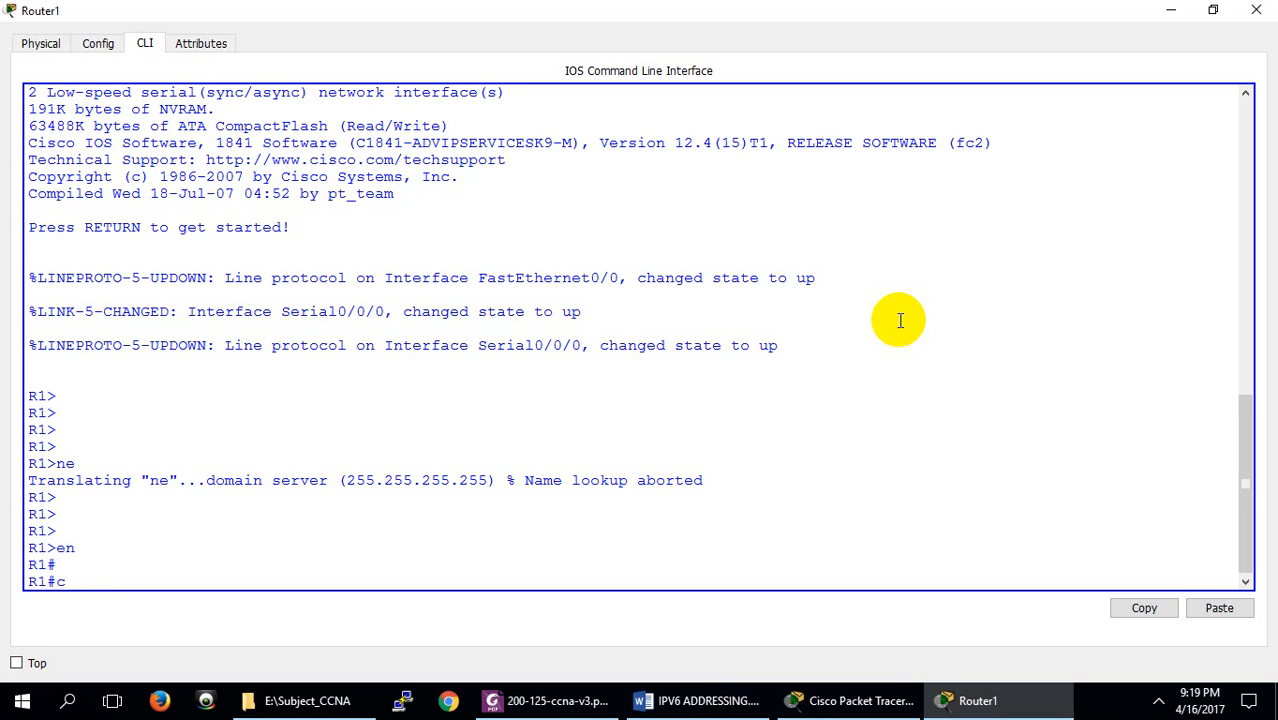
pyautogui.write('confi gt')
pyautogui.press('Return')
pyautogui.press('Return')
pyautogui.press('Return')
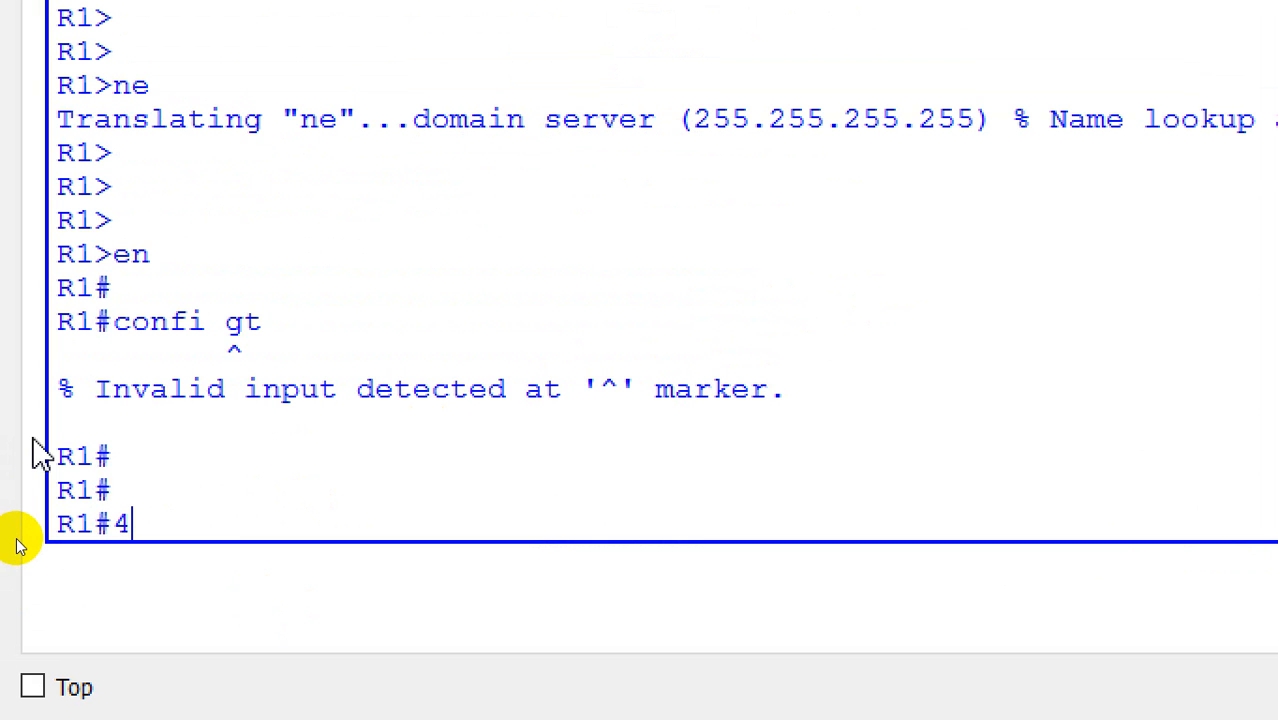
pyautogui.press('BackSpace')
pyautogui.write('confi gt')
pyautogui.press('Return')
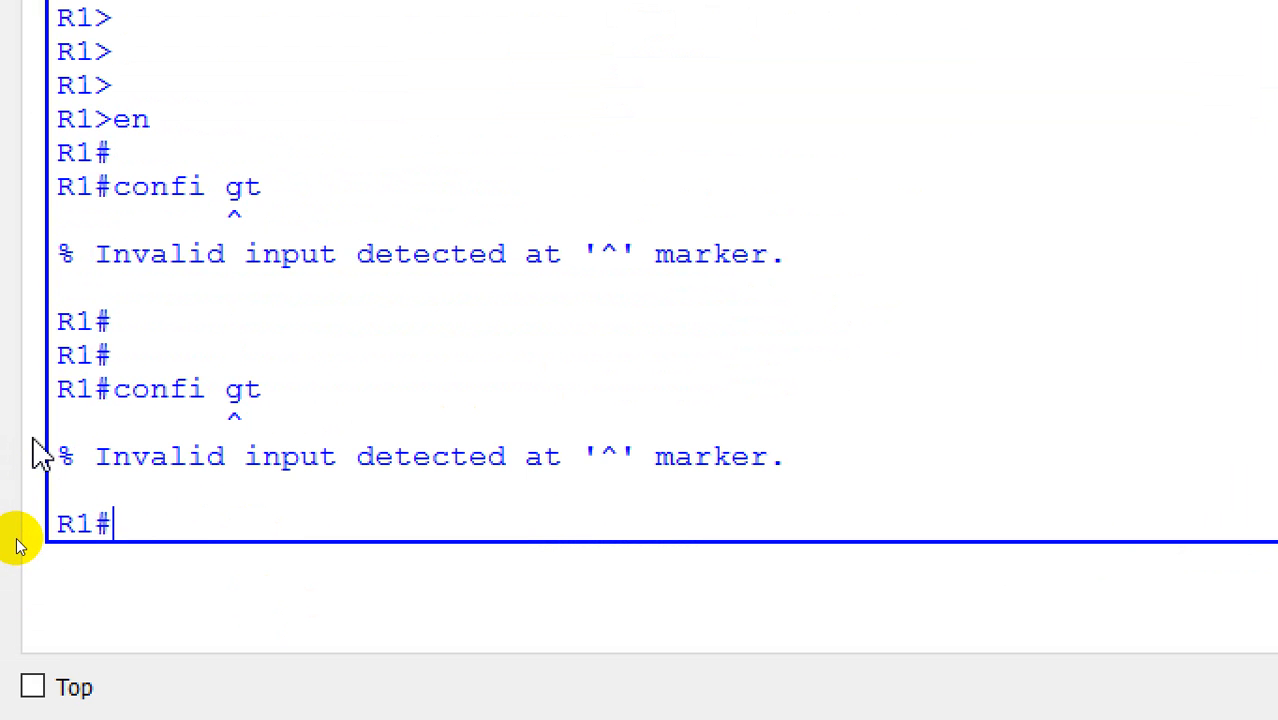
# Enter global configuration mode on R1 with config t.
pyautogui.write('config t')
pyautogui.press('Return')
pyautogui.press('Return')
pyautogui.write('rou')
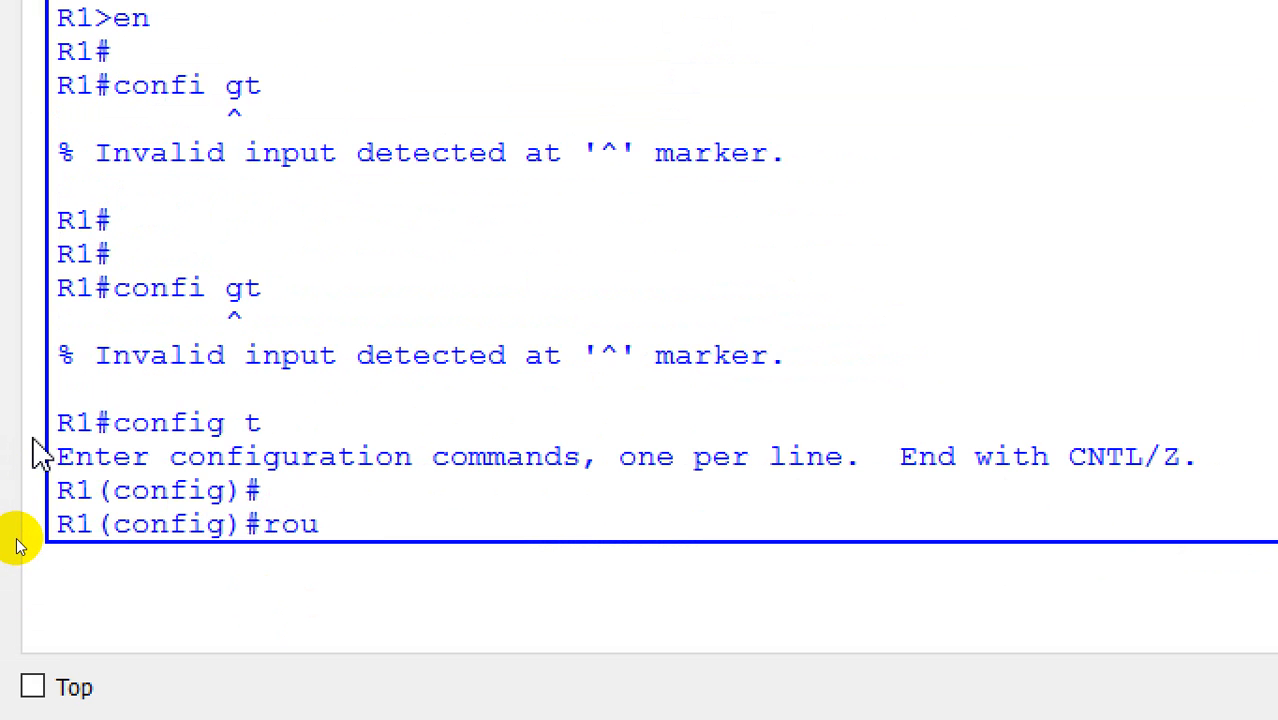
pyautogui.write('ter')
pyautogui.press('Tab')
pyautogui.press('BackSpace')
pyautogui.press('BackSpace')
pyautogui.press('BackSpace')
pyautogui.press('BackSpace')
pyautogui.press('BackSpace')
pyautogui.press('BackSpace')
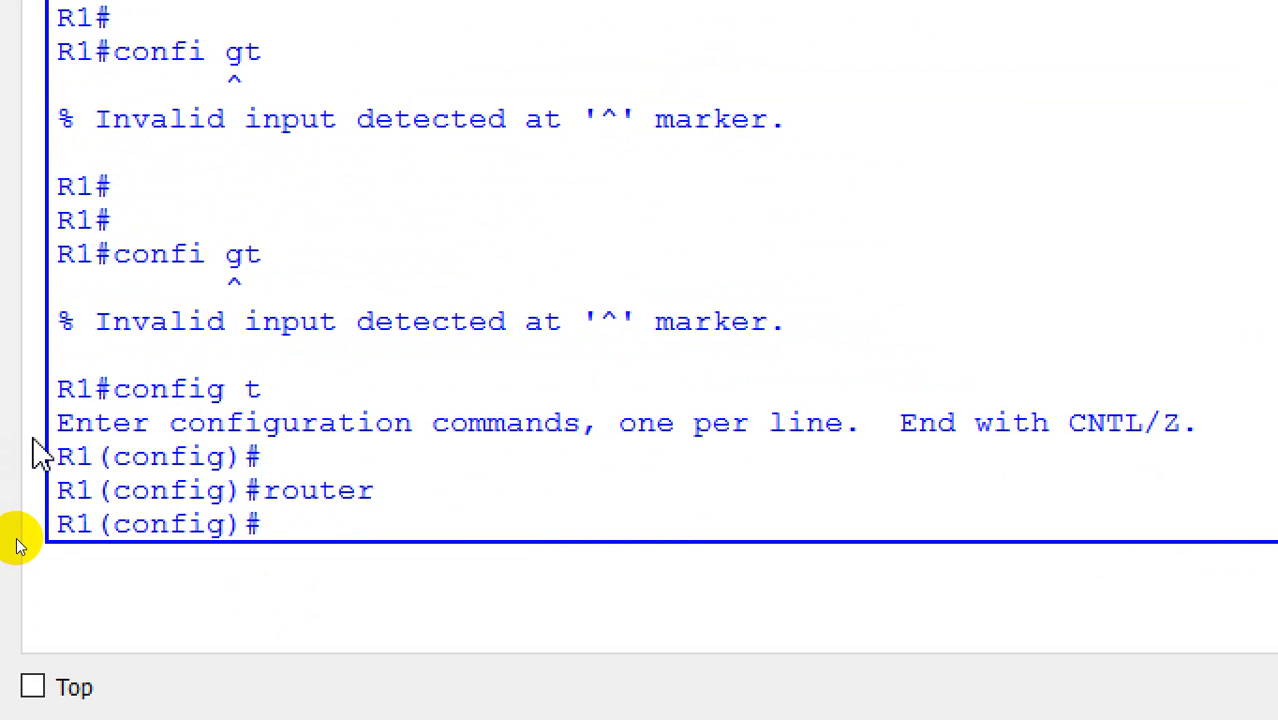
# Try to start OSPFv3 process 1 on R1 with ipv6 router ospf 1.
pyautogui.write('ipv')
pyautogui.press('Tab')
pyautogui.write('router')
pyautogui.press('Tab')
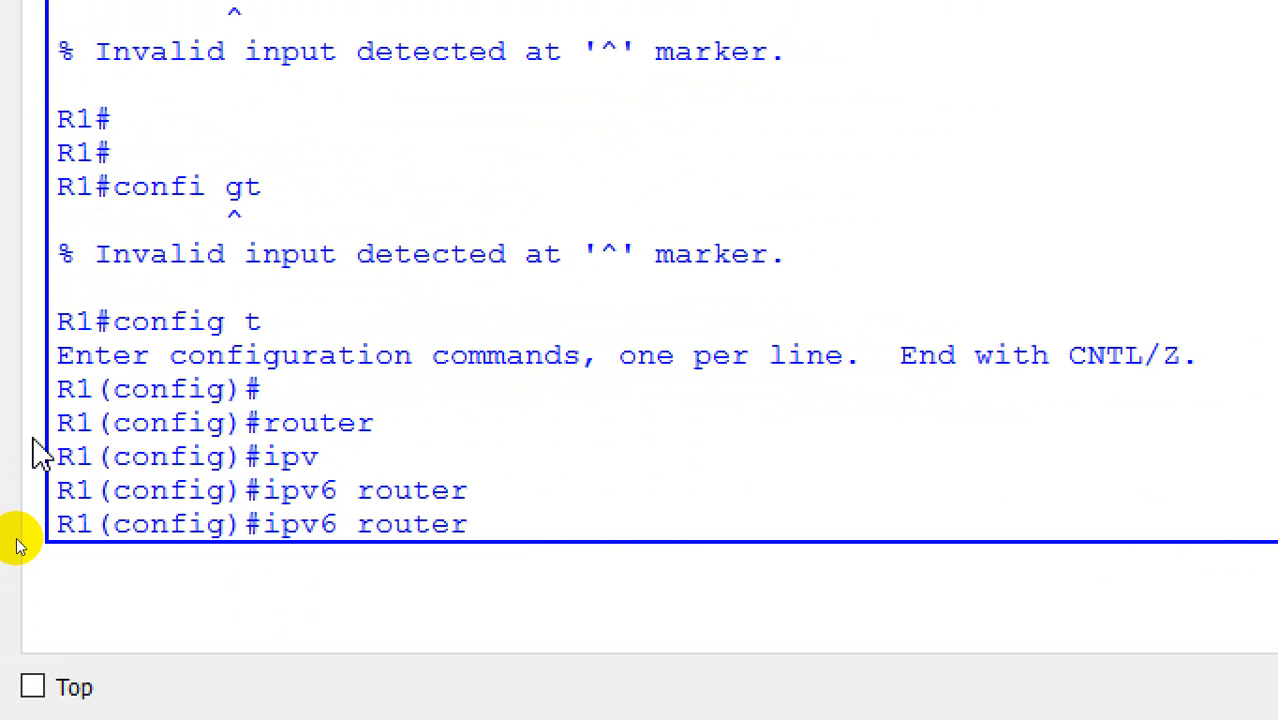
pyautogui.write('os')
pyautogui.press('Tab')
pyautogui.write('1')
pyautogui.press('Return')
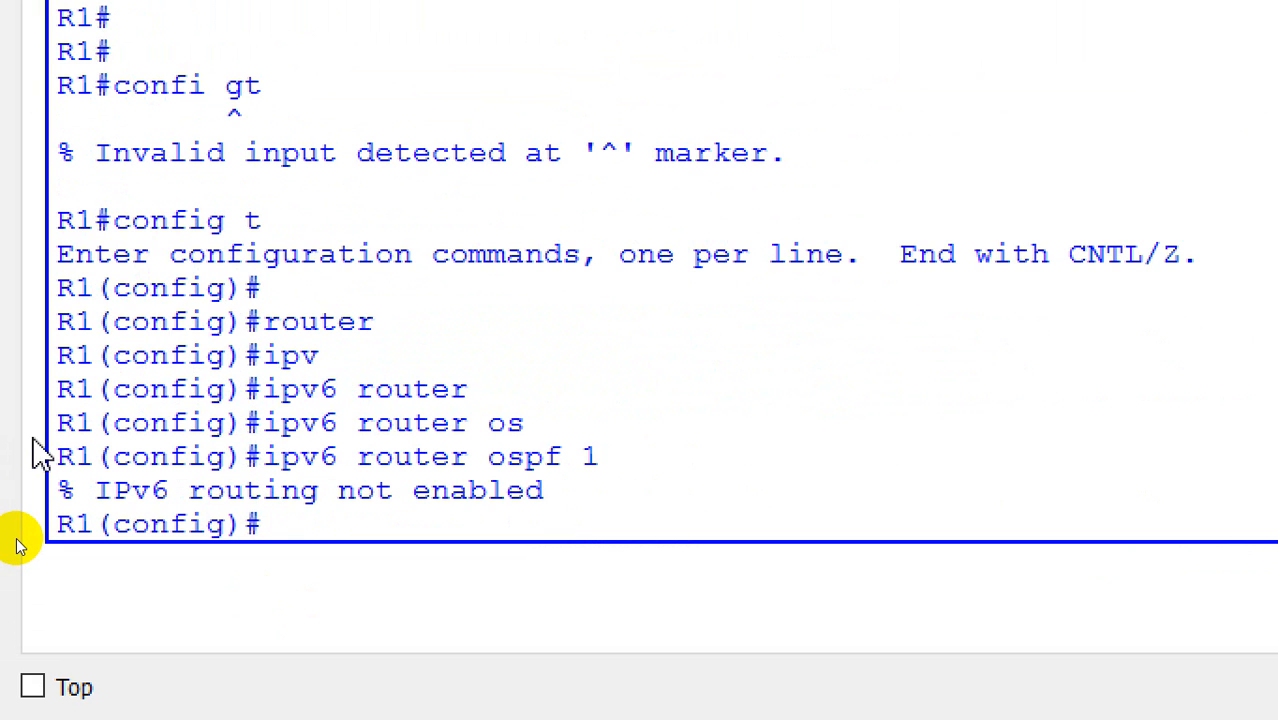
# Enable IPv6 routing on R1 with ipv6 unicast-routing.
pyautogui.write('ivp')
pyautogui.press('Tab')
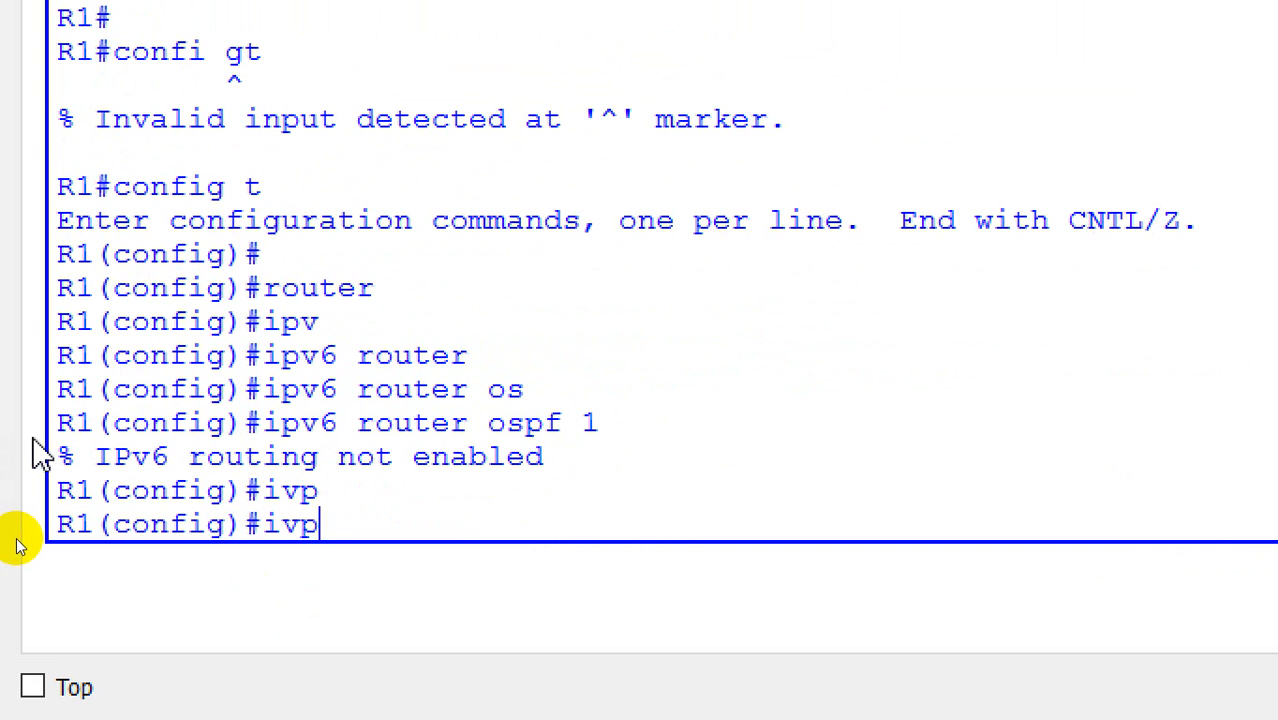
pyautogui.press('BackSpace')
pyautogui.write('pv')
pyautogui.press('Tab')
pyautogui.write('u')
pyautogui.press('Tab')
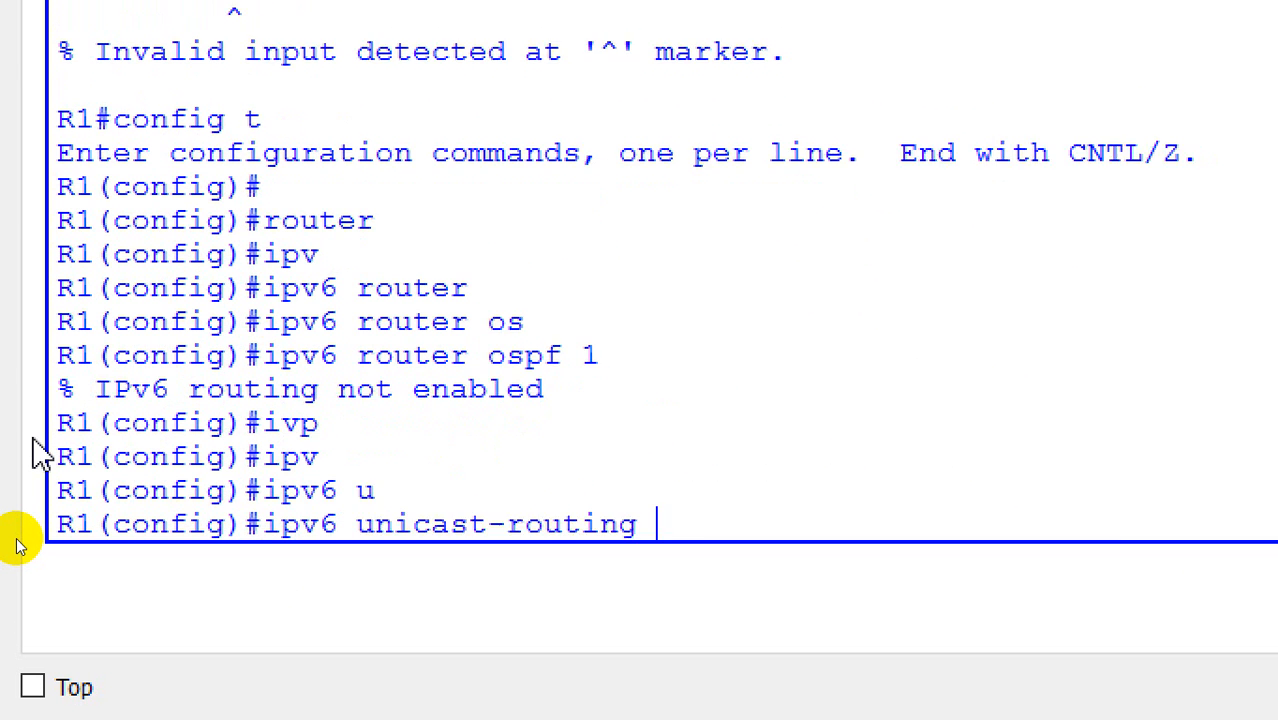
pyautogui.press('Return')
pyautogui.press('Return')
# Start OSPFv3 process 1 on R1 by rerunning ipv6 router ospf 1.
pyautogui.press('Up')
pyautogui.press('Up')
pyautogui.press('Return')
pyautogui.press('Return')
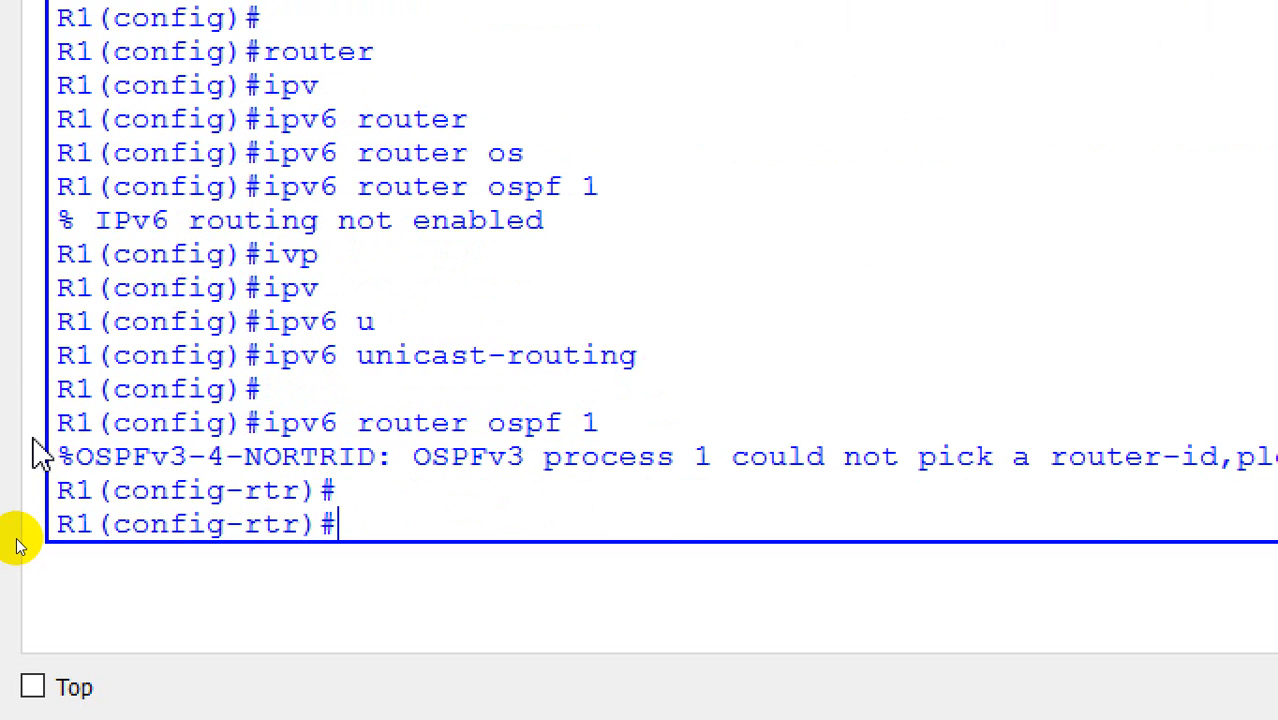
# Set the OSPFv3 router ID on R1 to 1.1.1.1 and return to global configuration mode.
pyautogui.write('rout')
pyautogui.press('Tab')
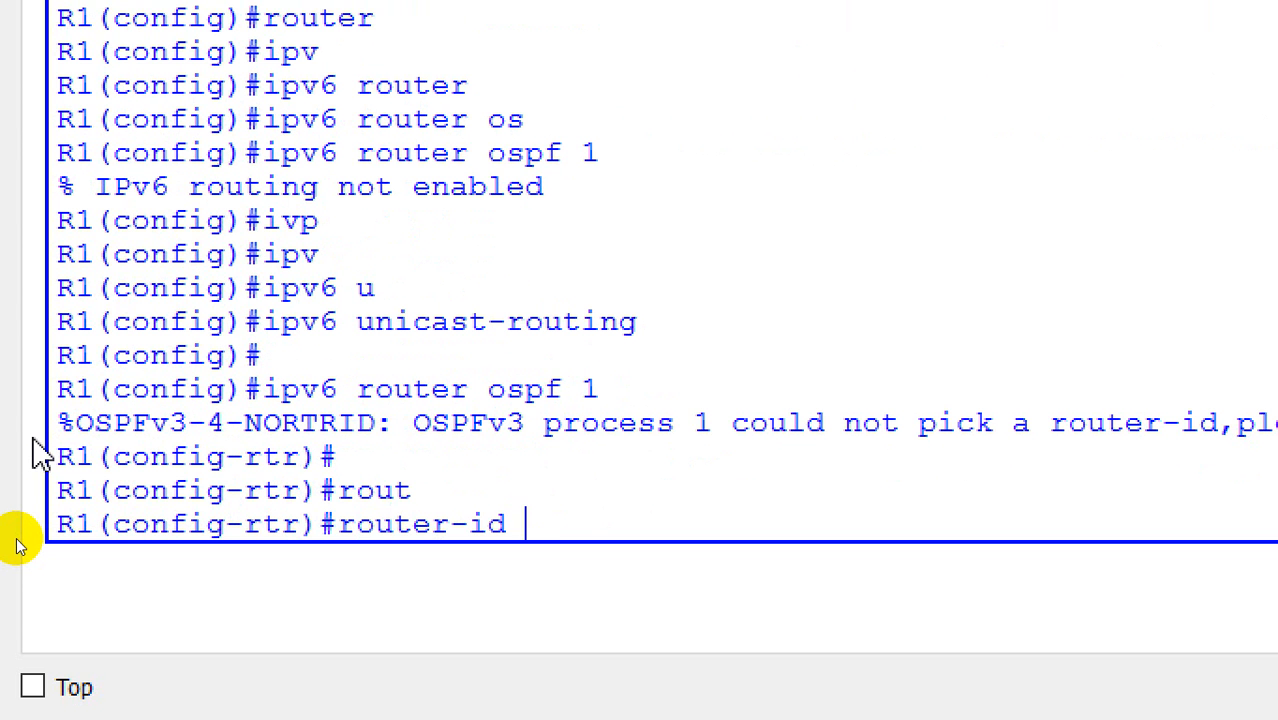
pyautogui.write('1.1.1.1')
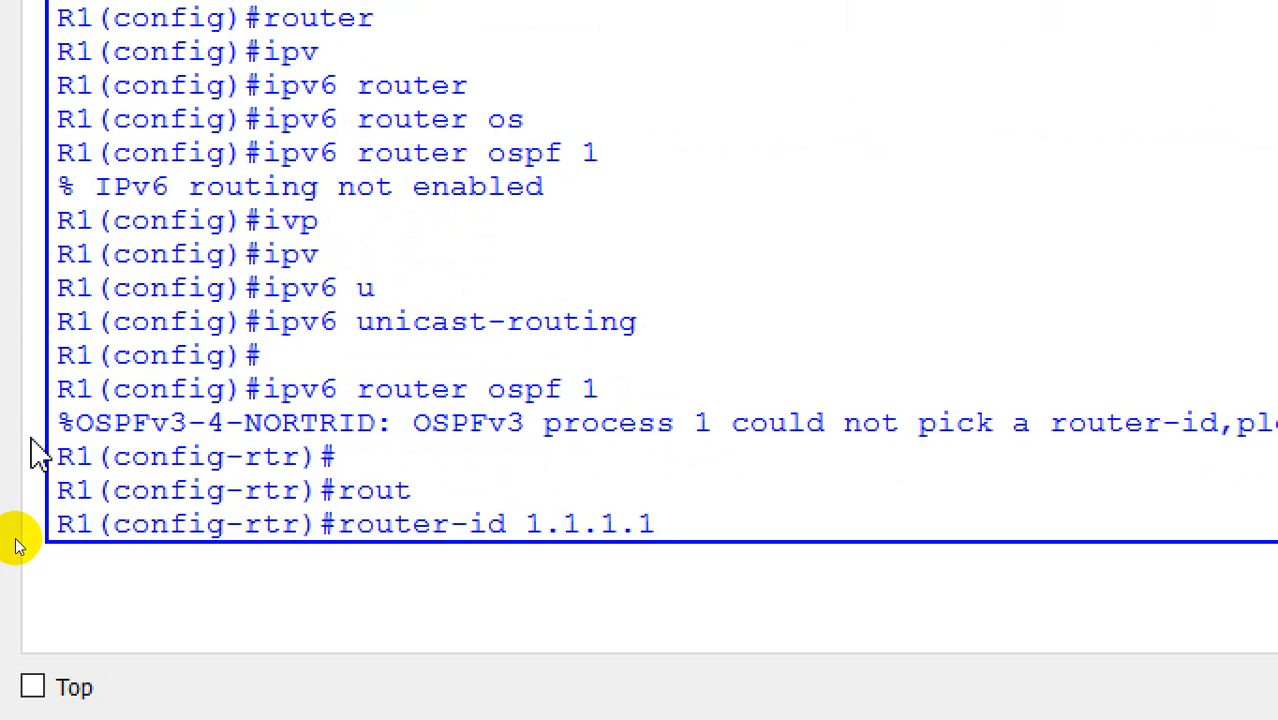
pyautogui.press('Return')
pyautogui.write('exit')
pyautogui.press('Return')
# Add R1's interface f0/0 to OSPFv3 process 1 in area 1 and return to global configuration mode.
pyautogui.write('in')
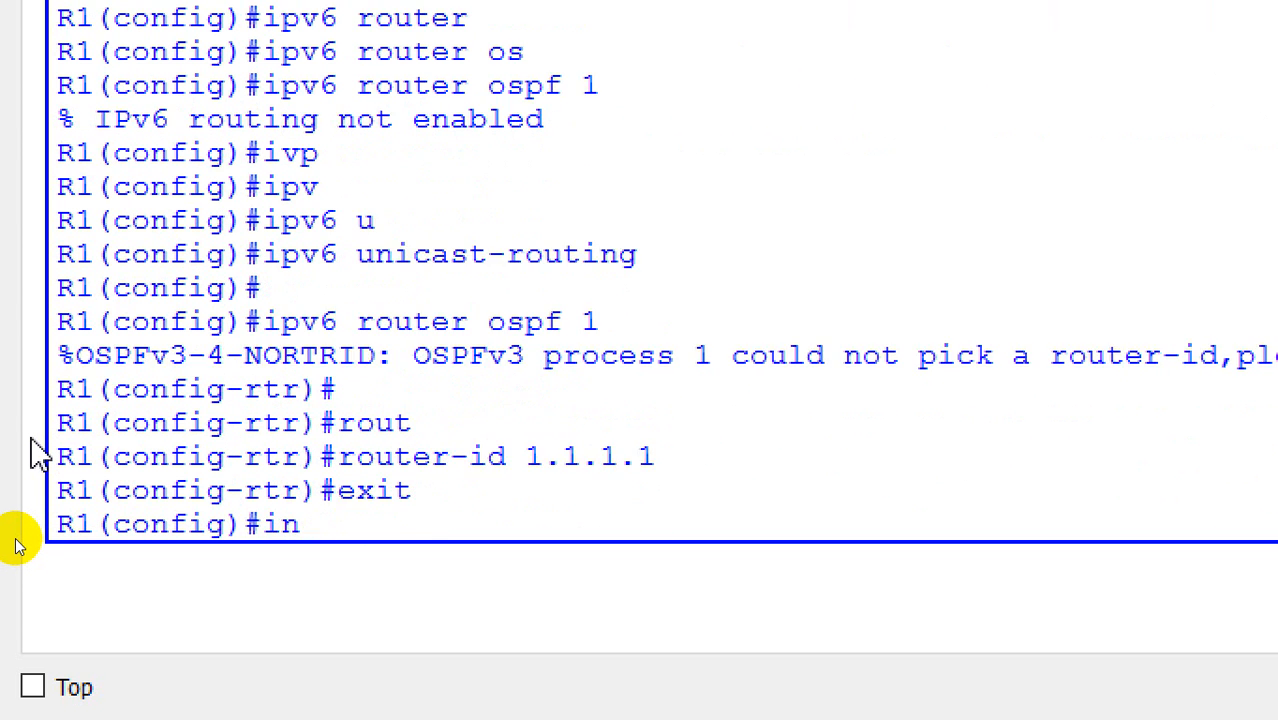
pyautogui.press('Tab')
pyautogui.write('f0/0')
pyautogui.press('Return')
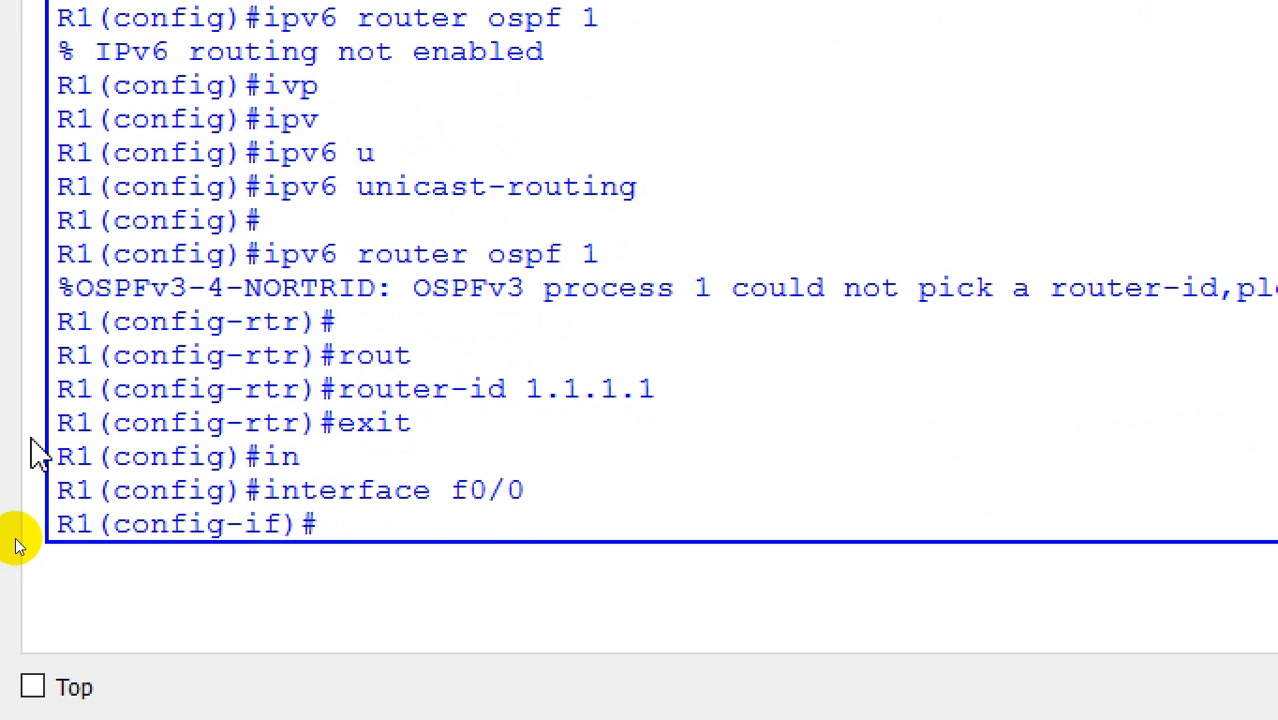
pyautogui.write('ipv')
pyautogui.press('Tab')
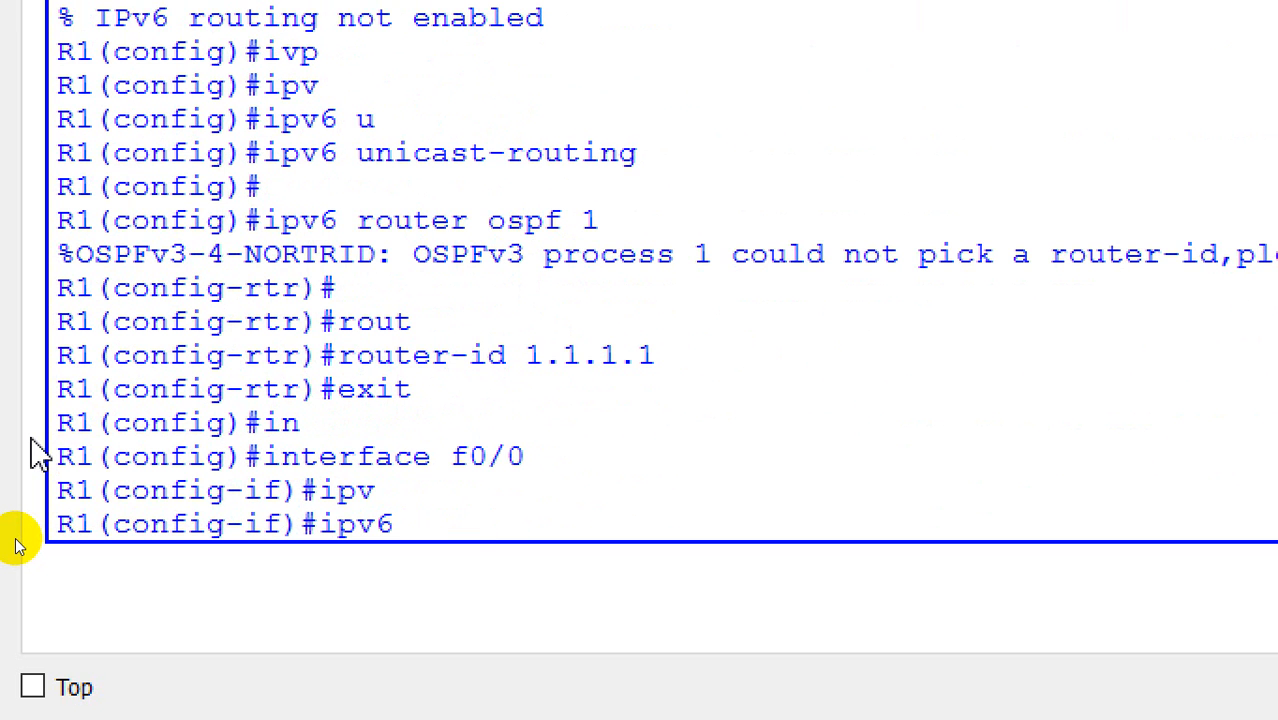
pyautogui.write('os')
pyautogui.press('Tab')
pyautogui.write('1 are')
pyautogui.press('Tab')
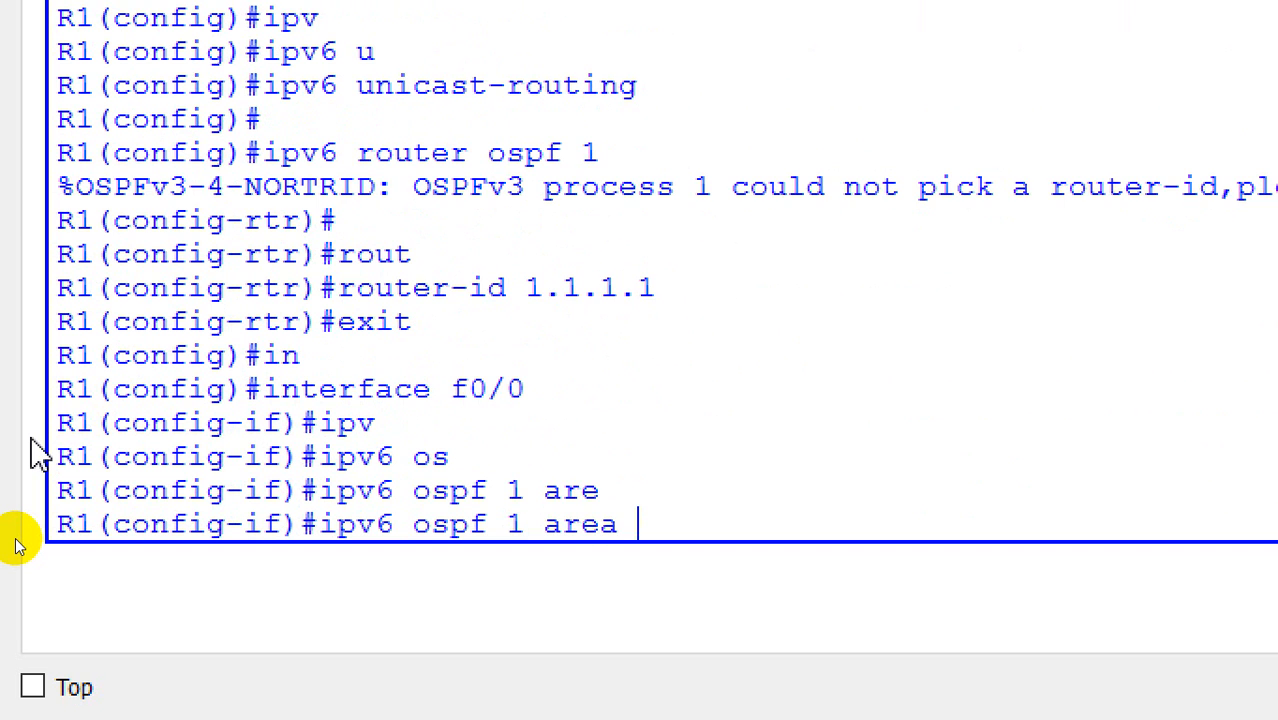
pyautogui.write('1')
pyautogui.press('Return')
pyautogui.write('exit')
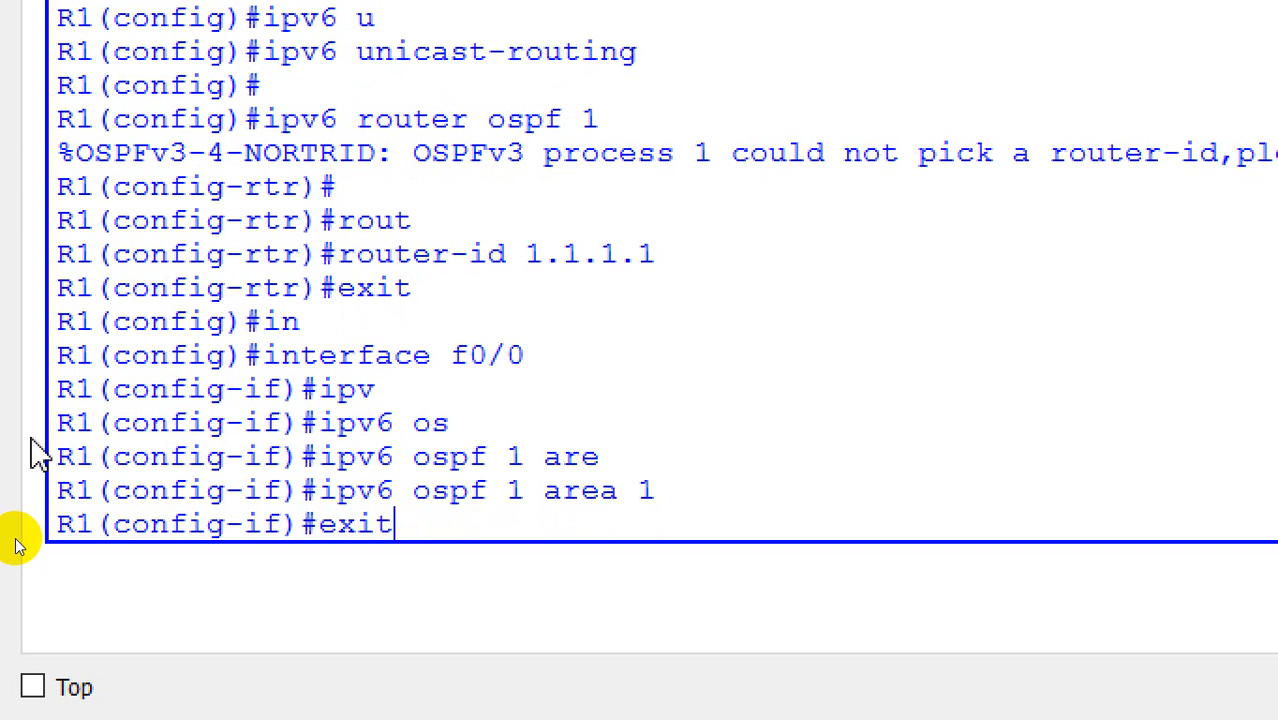
pyautogui.press('Return')
# Check R1's serial port in the topology and enter configuration mode for interface s0/0/0.
pyautogui.write('in')
pyautogui.press('Tab')
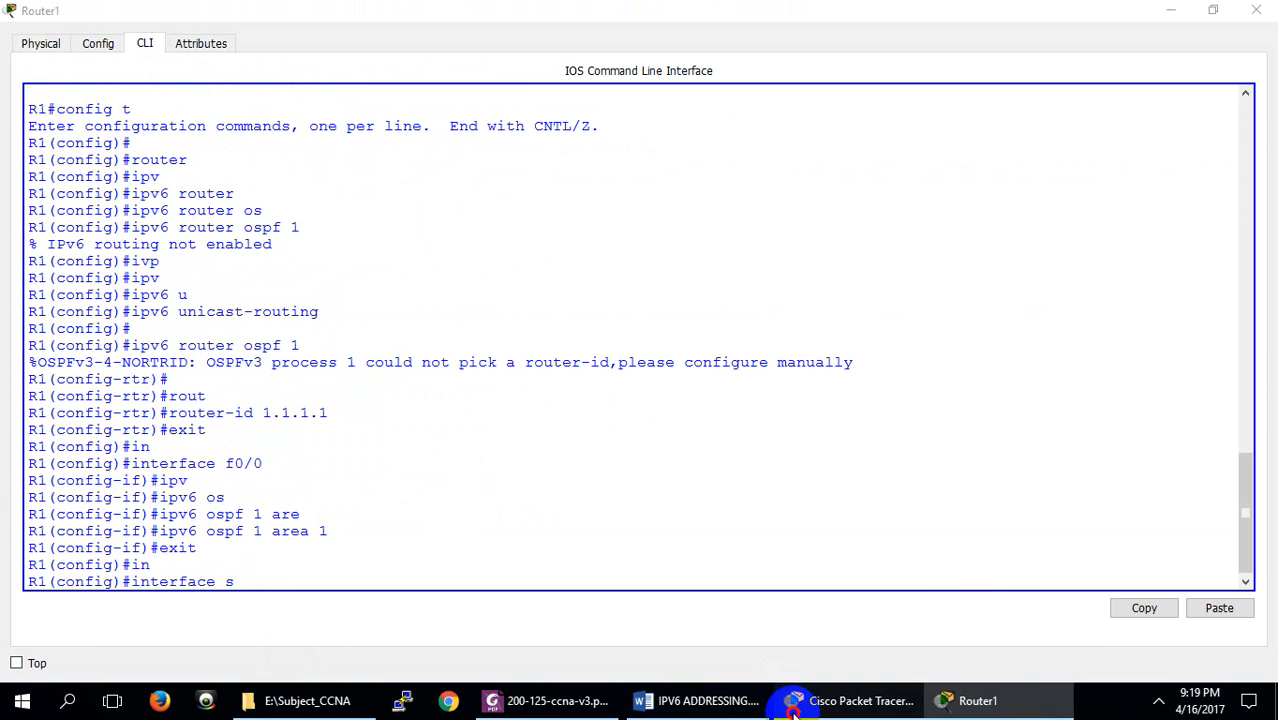
pyautogui.click(792, 705)
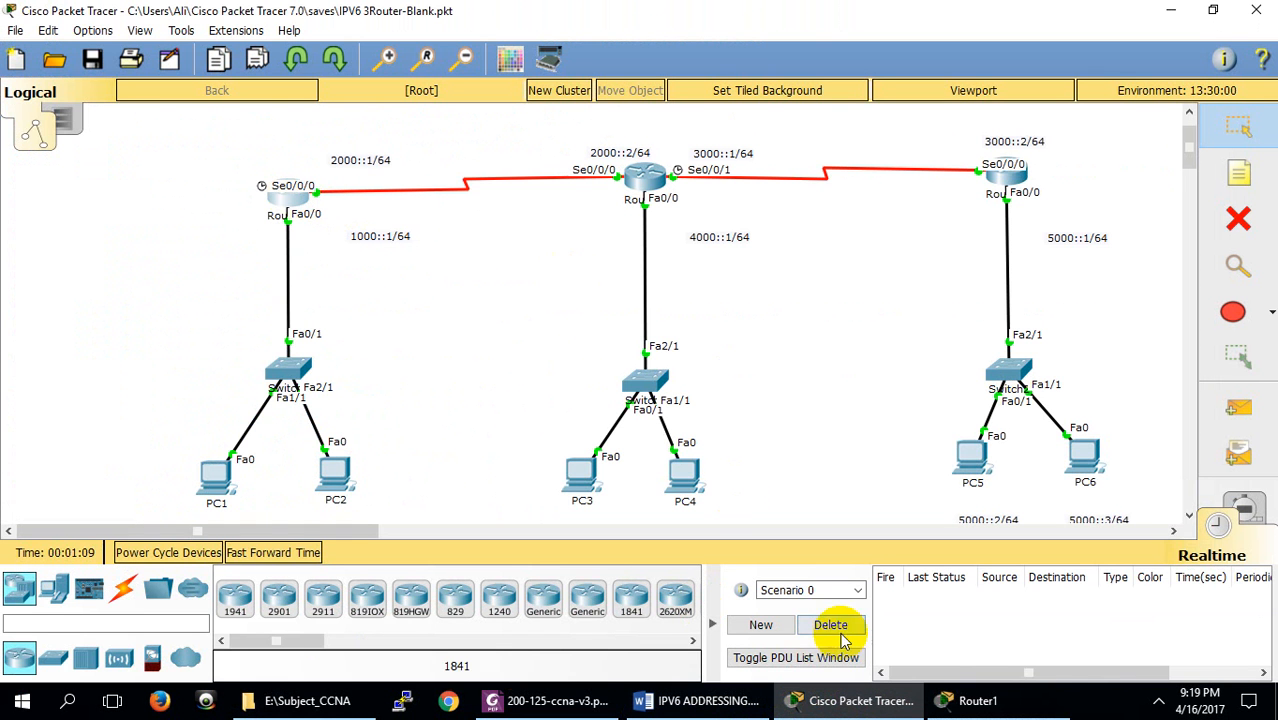
pyautogui.click(964, 700)
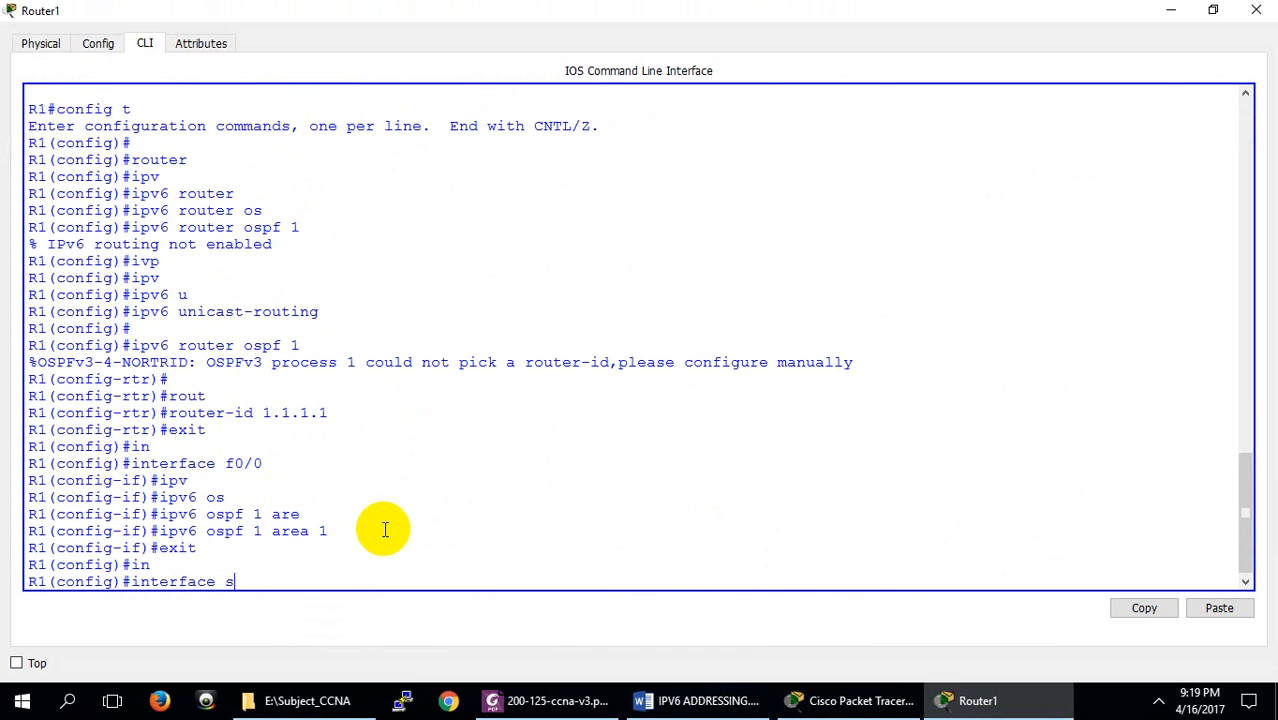
pyautogui.write('/0')
pyautogui.press('Return')
# Add R1's serial interface to OSPFv3 process 1 in area 0 with ipv6 ospf 1 area 0.
pyautogui.write('ig-if)#i')
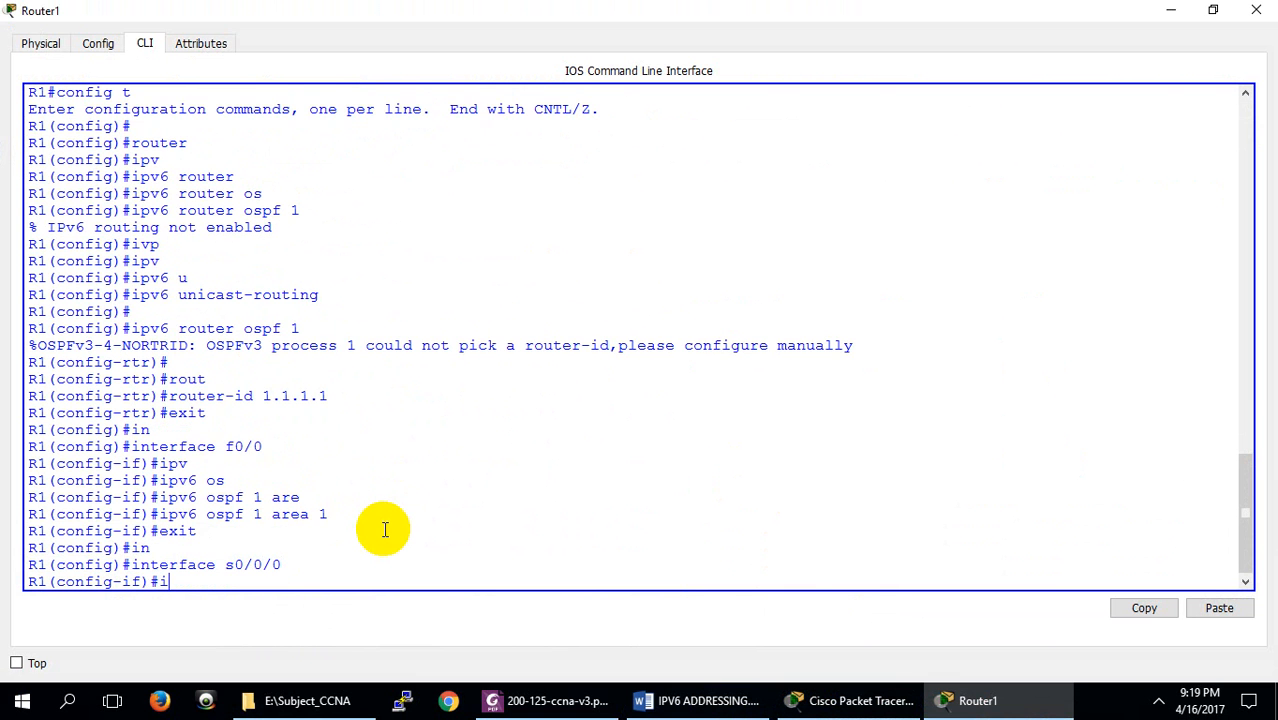
pyautogui.write('pv')
pyautogui.press('Tab')
pyautogui.write('os')
pyautogui.press('Tab')
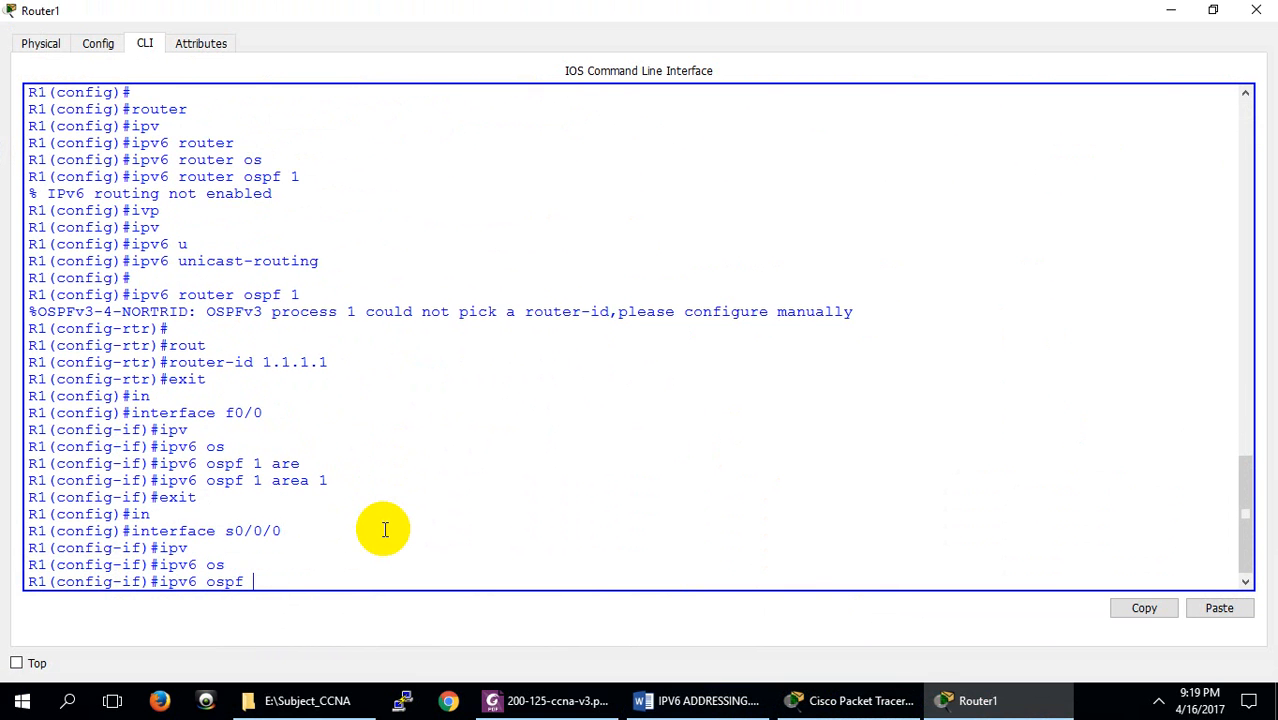
pyautogui.press('Tab')
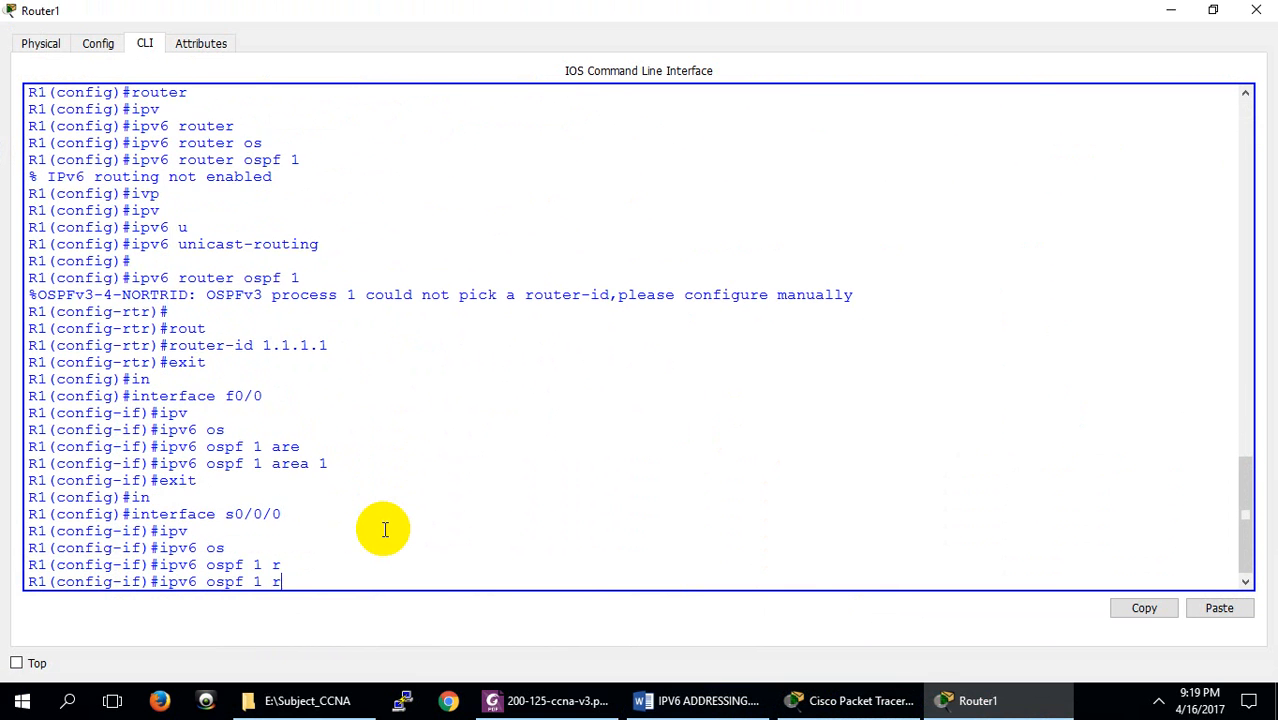
pyautogui.write('ar')
pyautogui.press('Tab')
pyautogui.write('0')
pyautogui.press('Return')
pyautogui.press('Return')
pyautogui.press('Return')
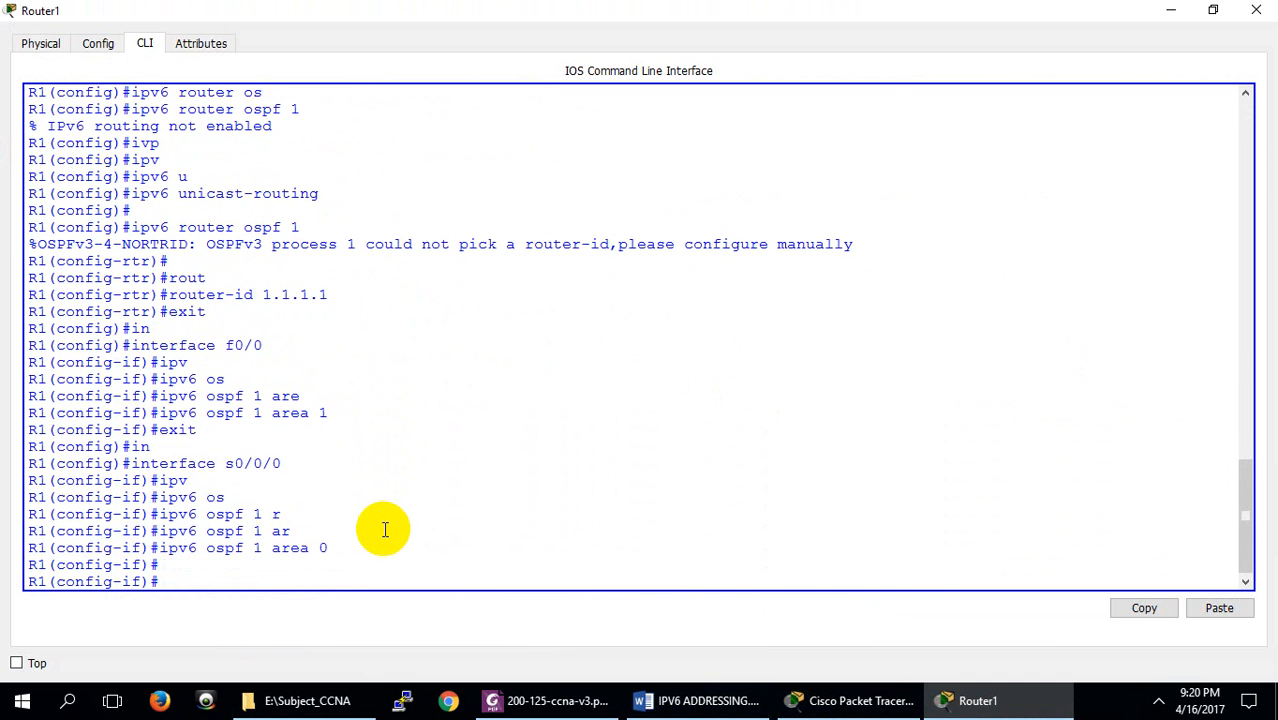
# Close Router1's window, open Router3's command line in a maximized window and start the console session.
pyautogui.click(1258, 10)
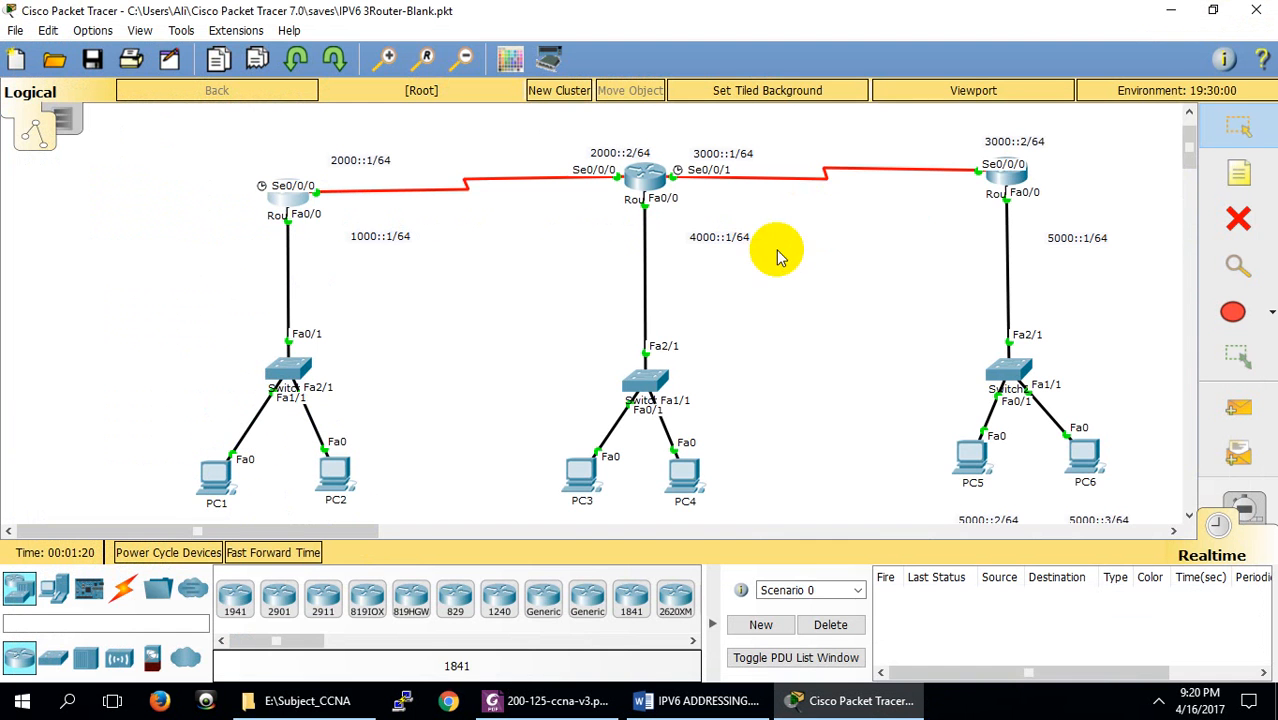
pyautogui.moveTo(997, 185)
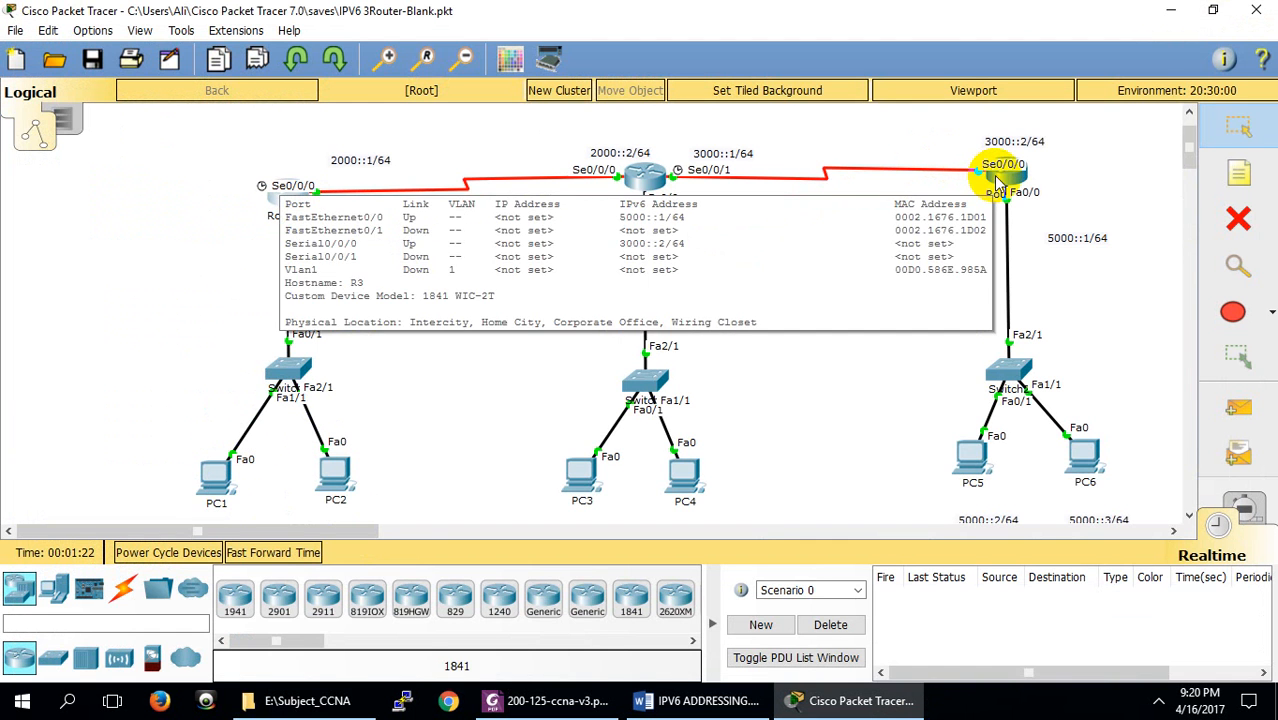
pyautogui.click(997, 185)
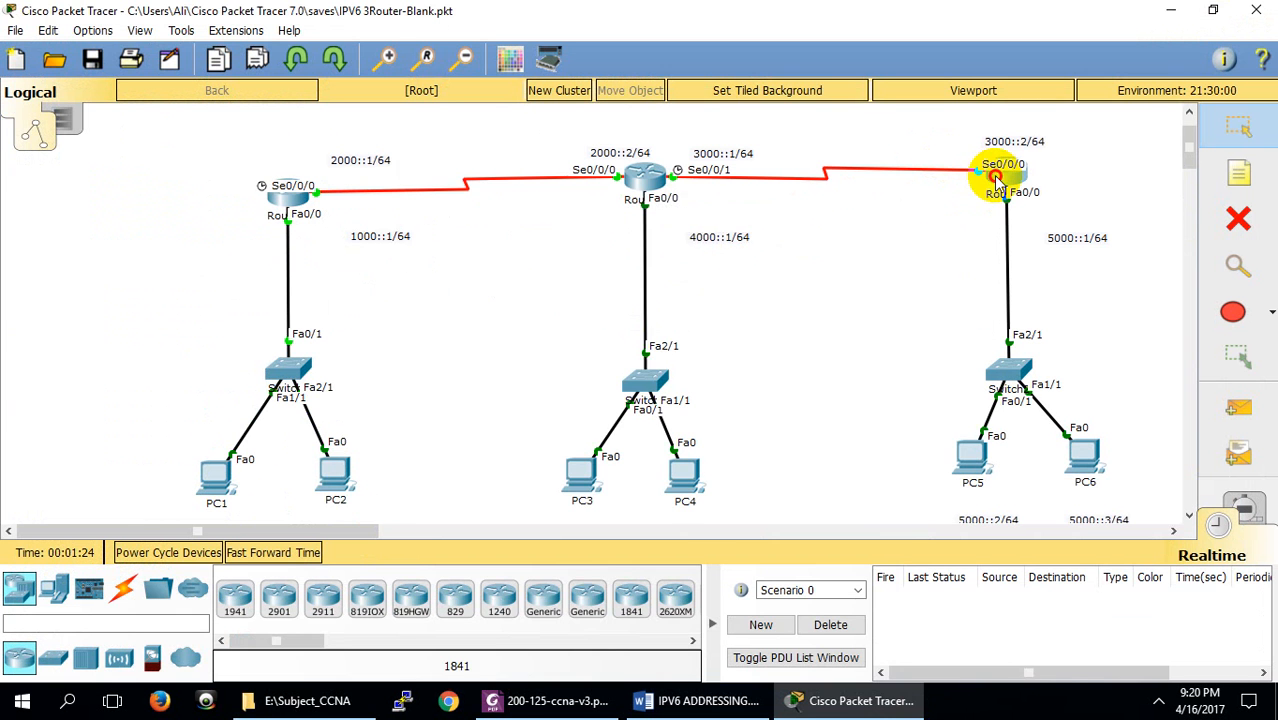
pyautogui.click(553, 180)
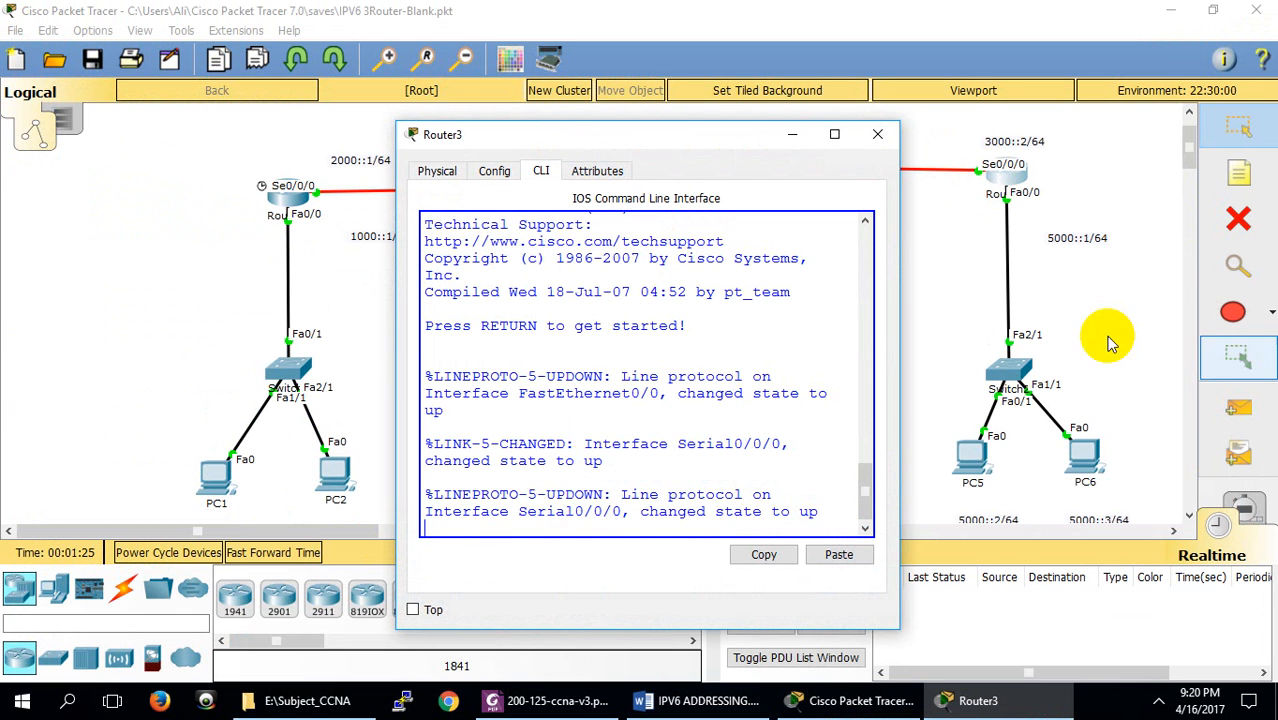
pyautogui.click(824, 134)
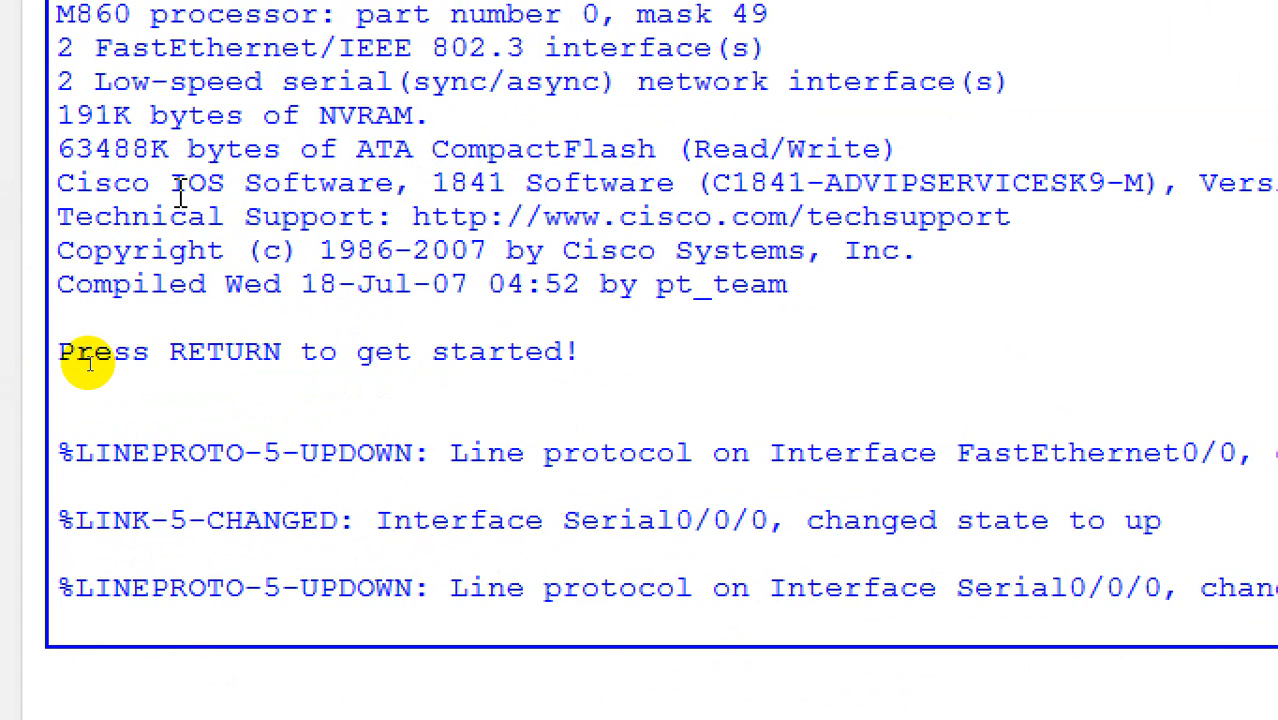
pyautogui.press('Return')
pyautogui.press('Return')
pyautogui.press('Return')
pyautogui.press('Return')
# Enter privileged EXEC mode and global configuration mode on R3 with en and config t.
pyautogui.write('en')
pyautogui.press('Return')
pyautogui.press('Return')
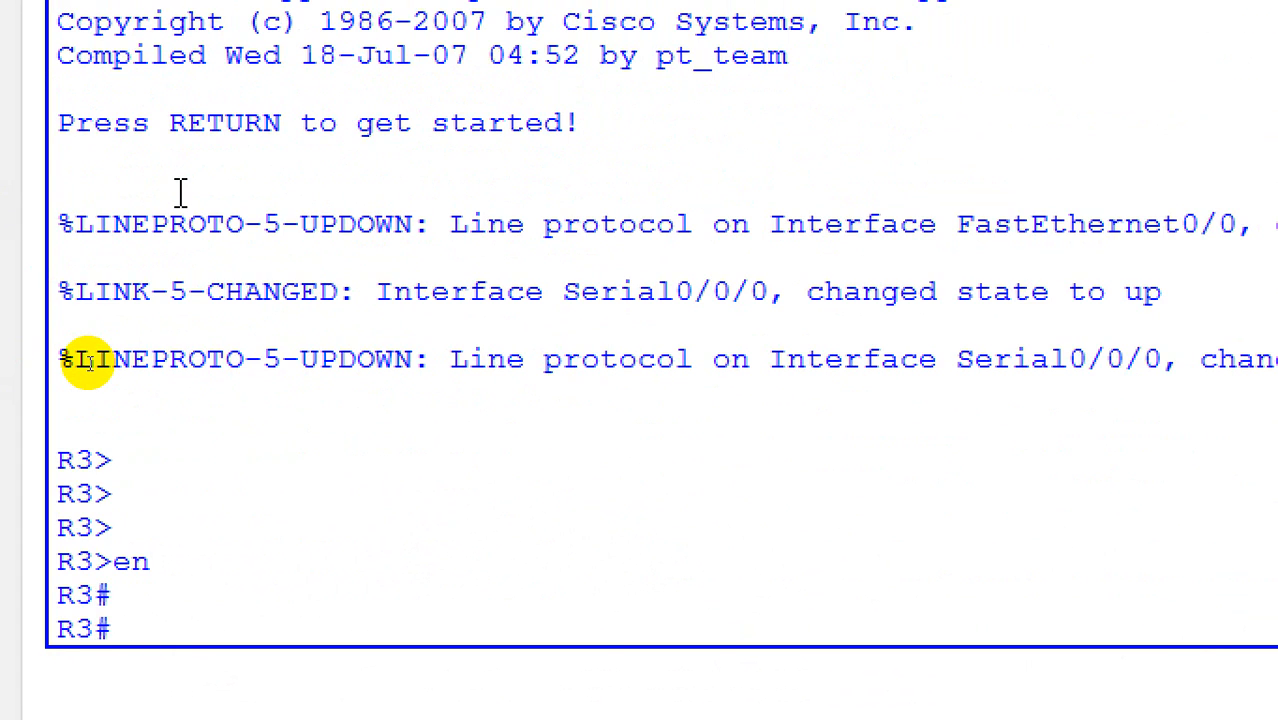
pyautogui.write('confg t')
pyautogui.press('Return')
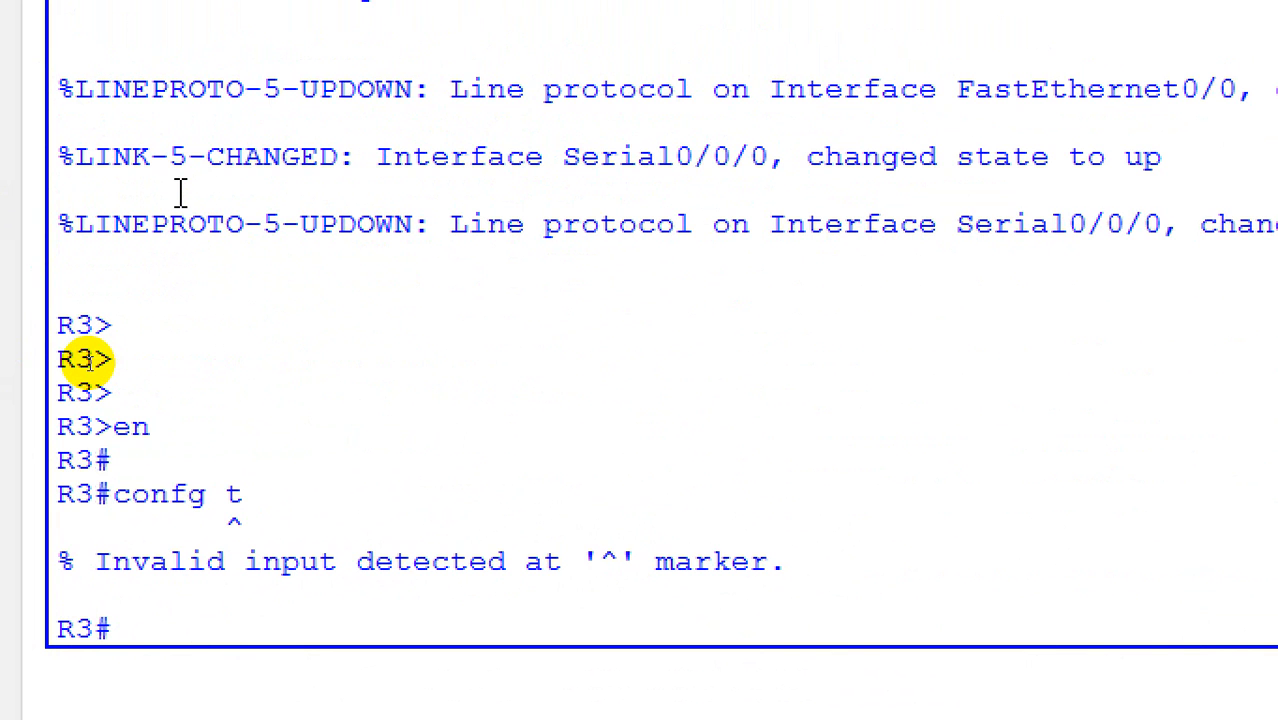
pyautogui.write('conifg')
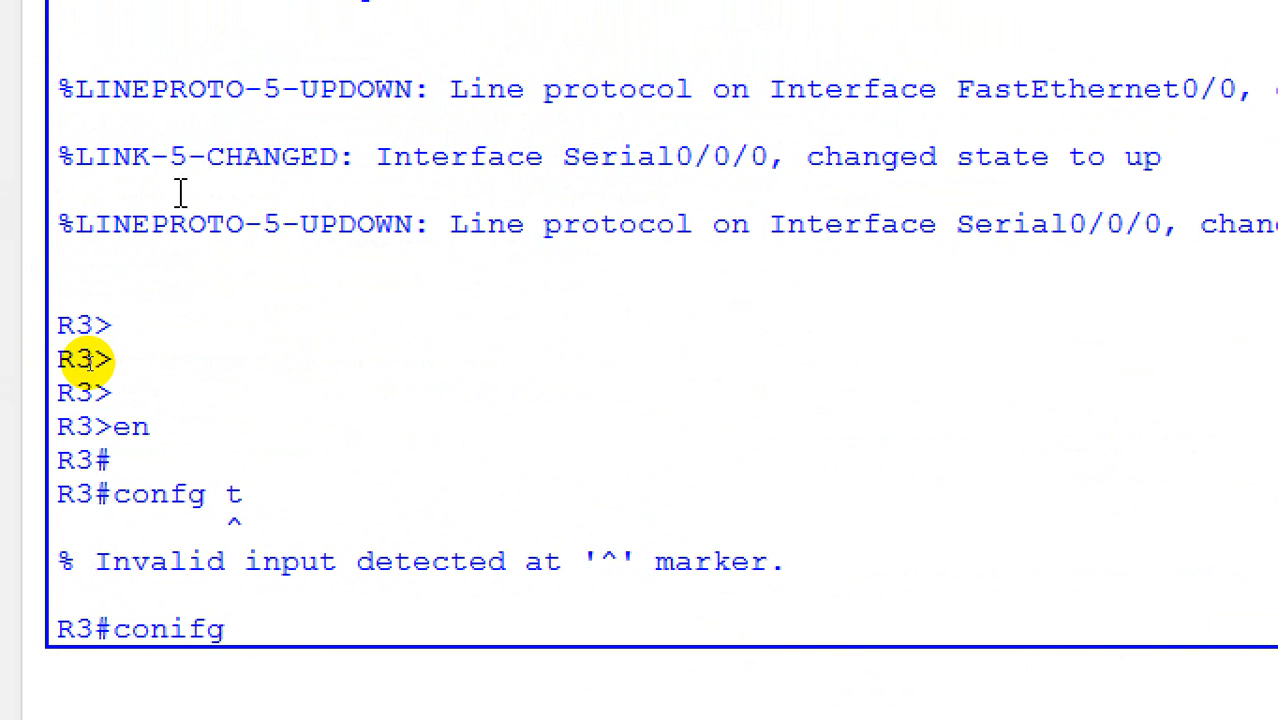
pyautogui.press('BackSpace')
pyautogui.press('BackSpace')
pyautogui.press('BackSpace')
pyautogui.write('fig t')
pyautogui.press('Return')
pyautogui.press('Return')
pyautogui.press('Return')
pyautogui.press('Return')
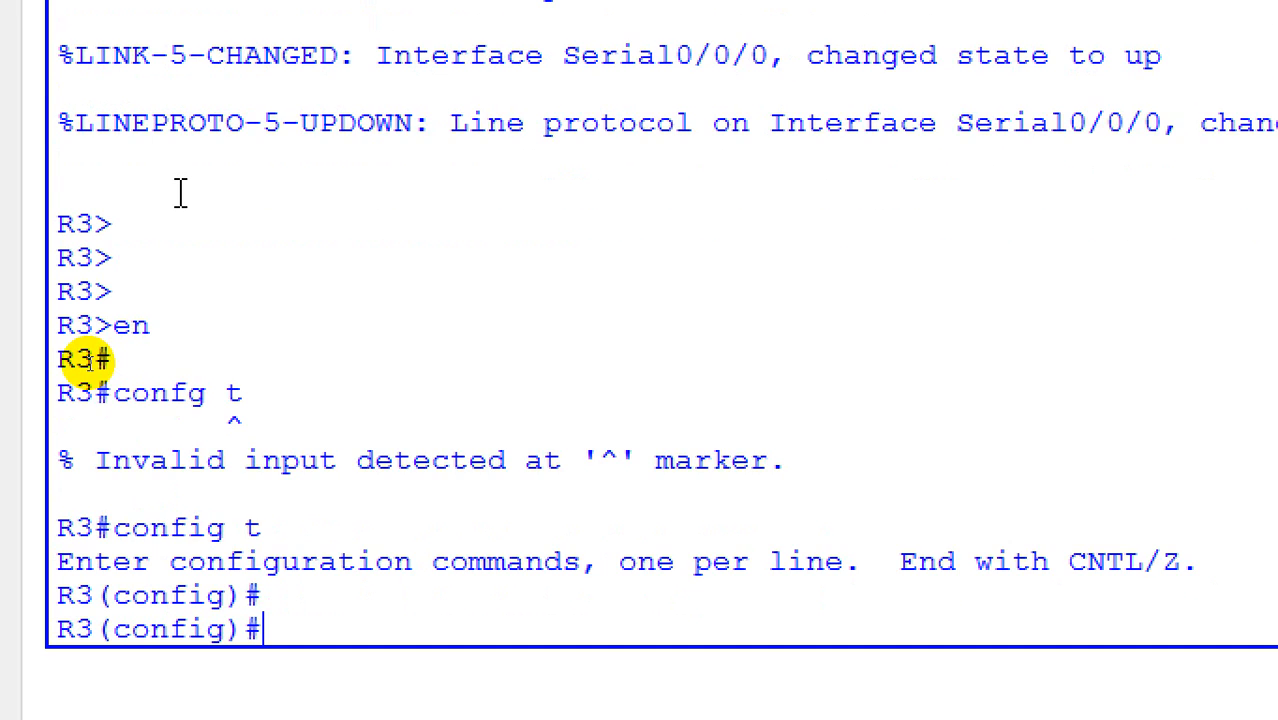
pyautogui.press('Return')
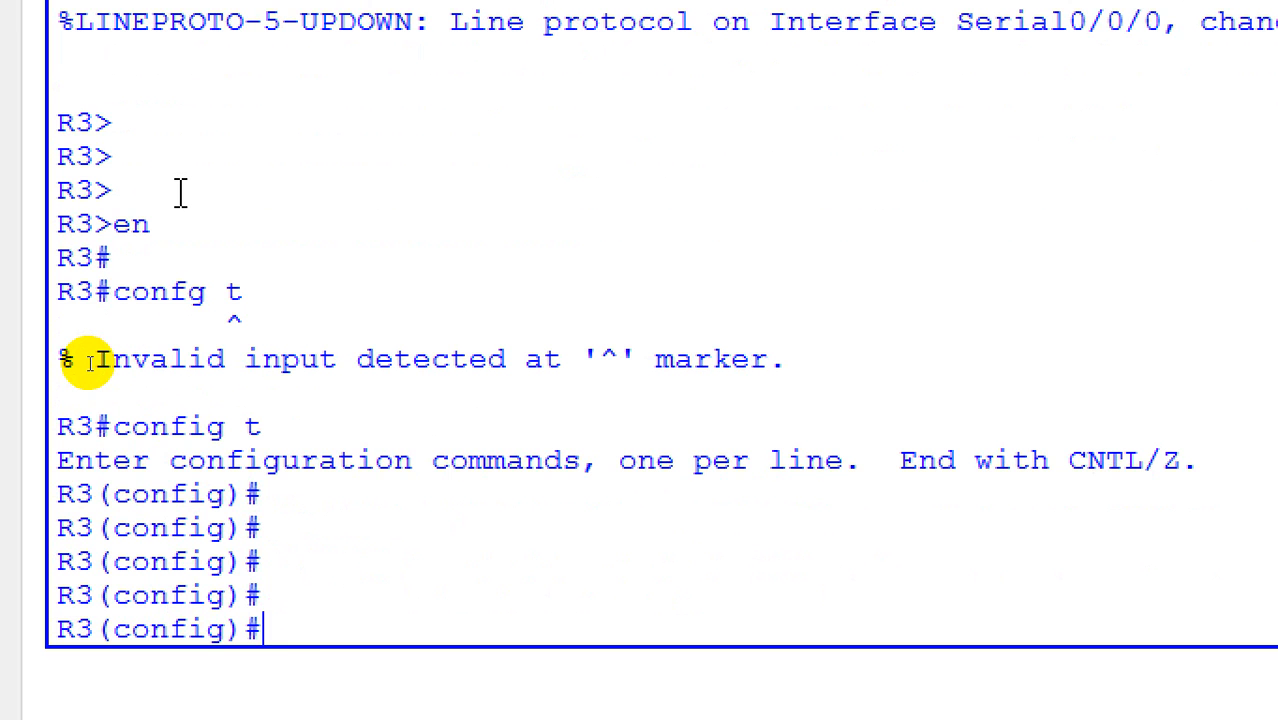
# Enable IPv6 routing on R3 with ipv6 unicast-routing.
pyautogui.write('ipv')
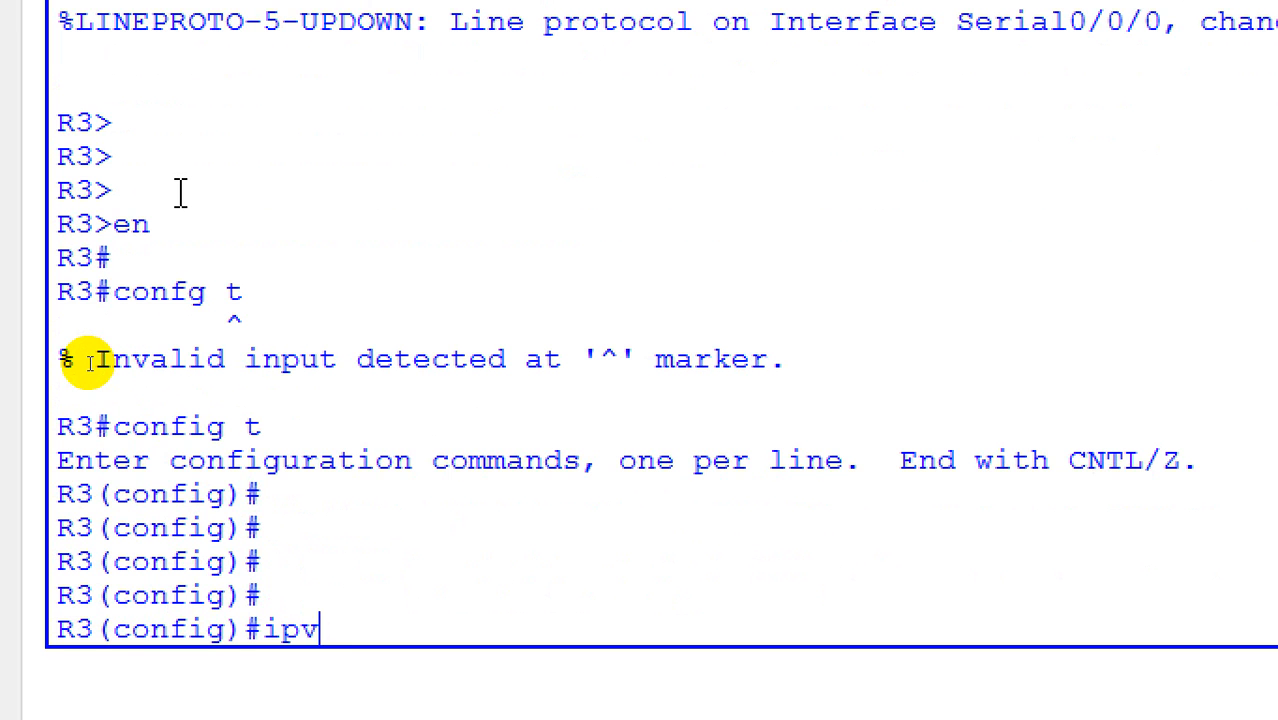
pyautogui.press('Tab')
pyautogui.write('u')
pyautogui.press('Tab')
pyautogui.press('Return')
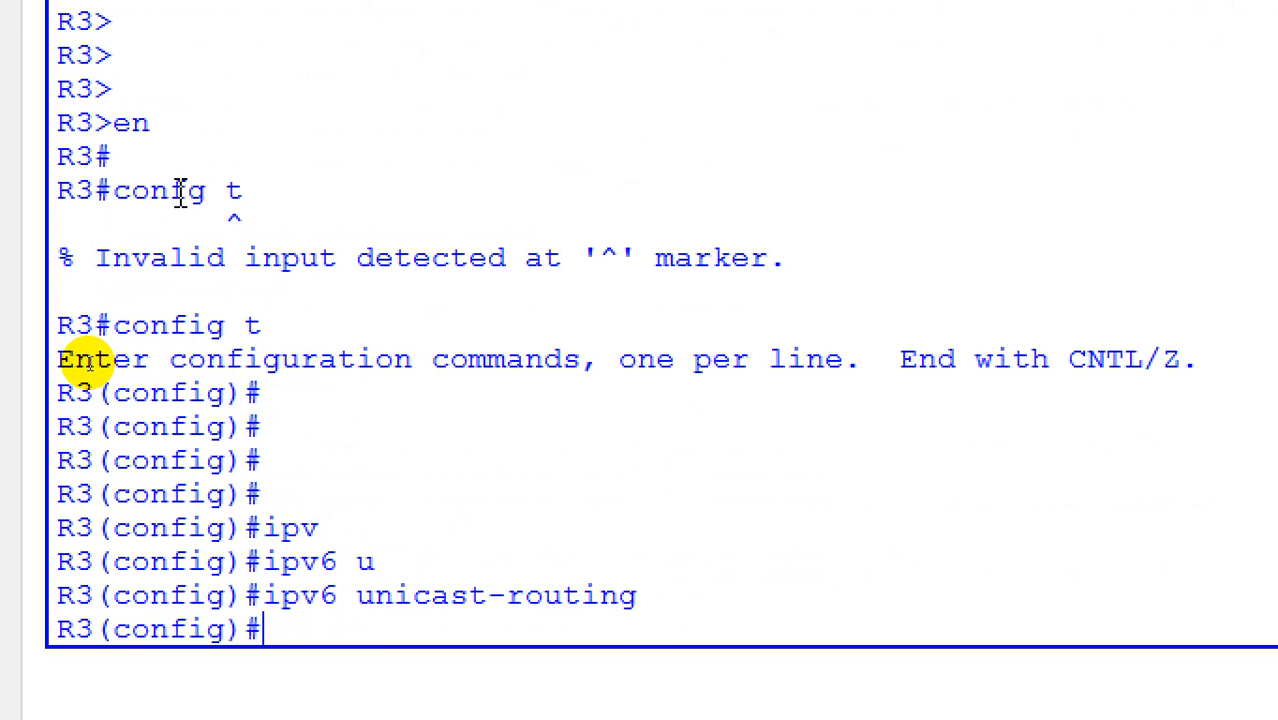
# Start OSPFv3 process 1 on R3 with ipv6 router ospf 1.
pyautogui.write('ipv')
pyautogui.press('Tab')
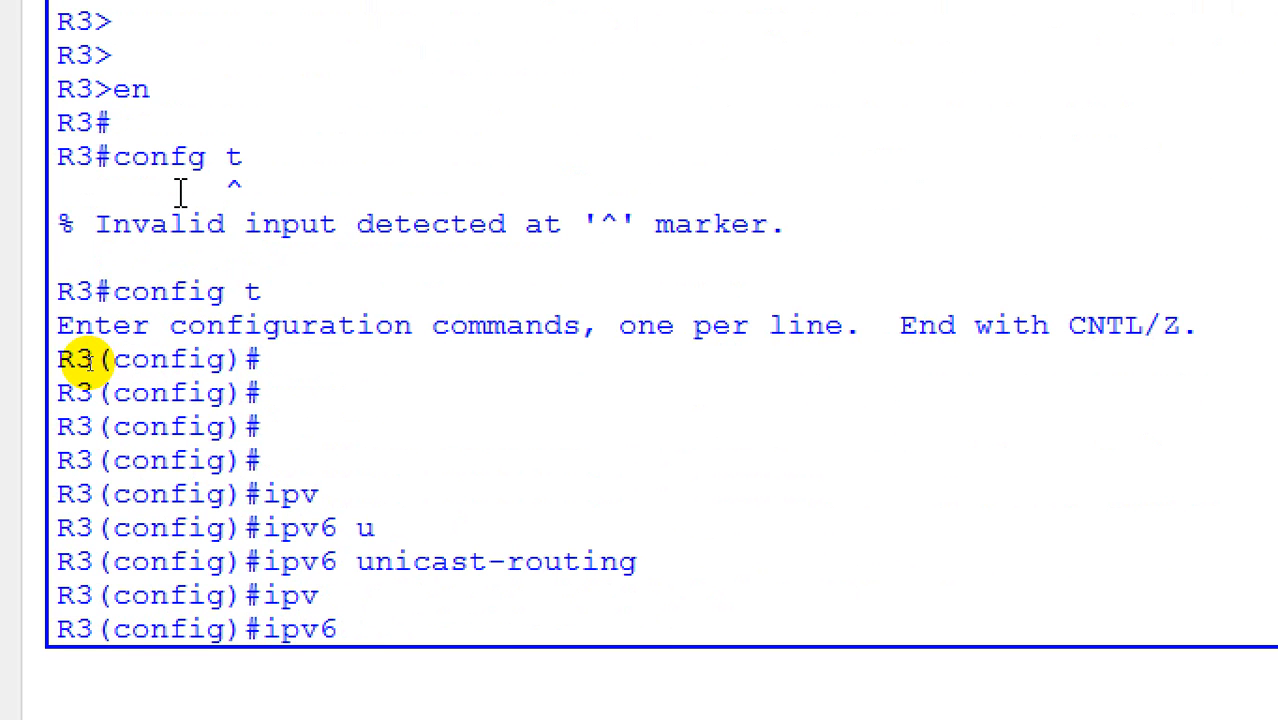
pyautogui.write('router os')
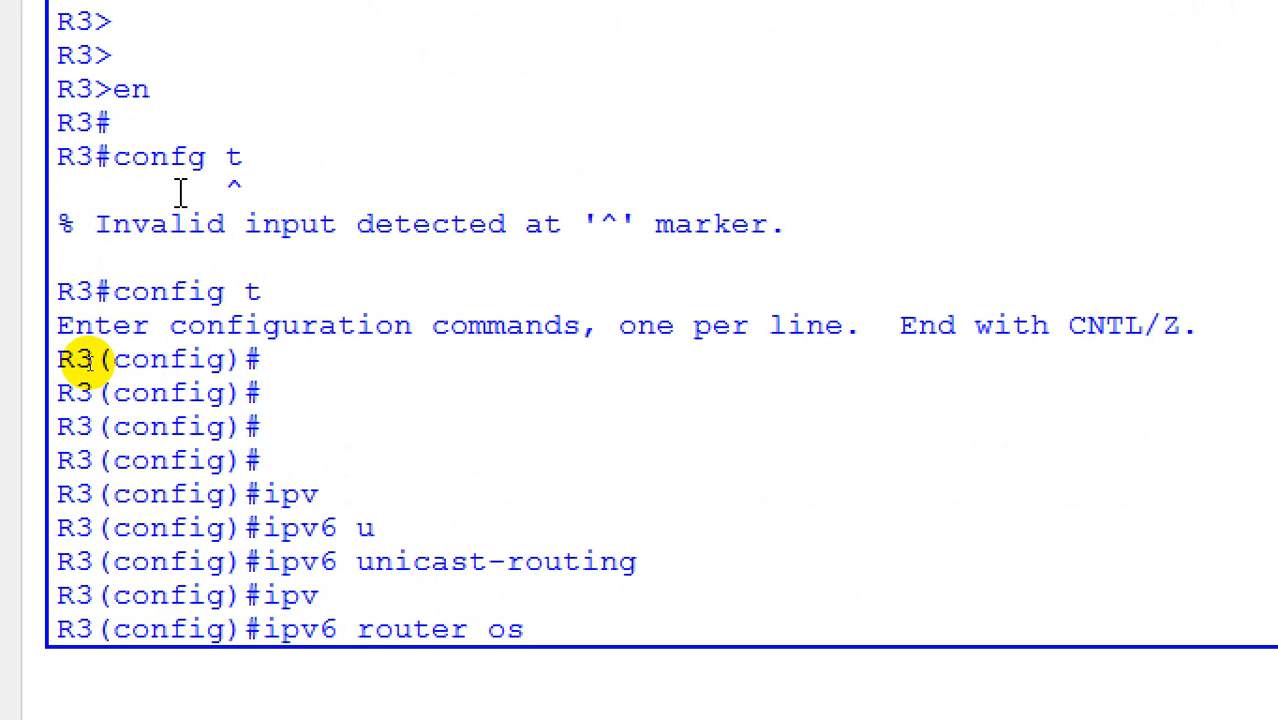
pyautogui.press('Tab')
pyautogui.write('1')
pyautogui.press('Return')
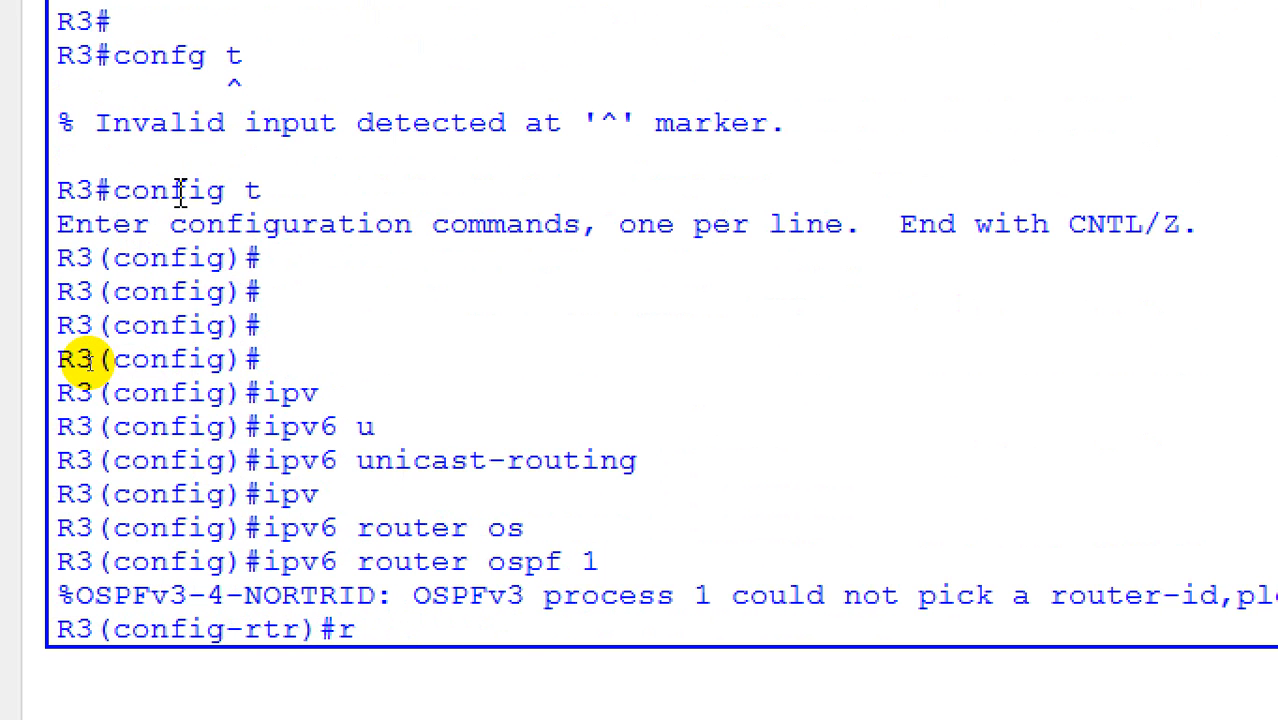
# Set R3's OSPFv3 router ID with router-id 2.2.2.2 and exit to global configuration mode.
pyautogui.write('out')
pyautogui.press('Tab')
pyautogui.write('2.2.2.2')
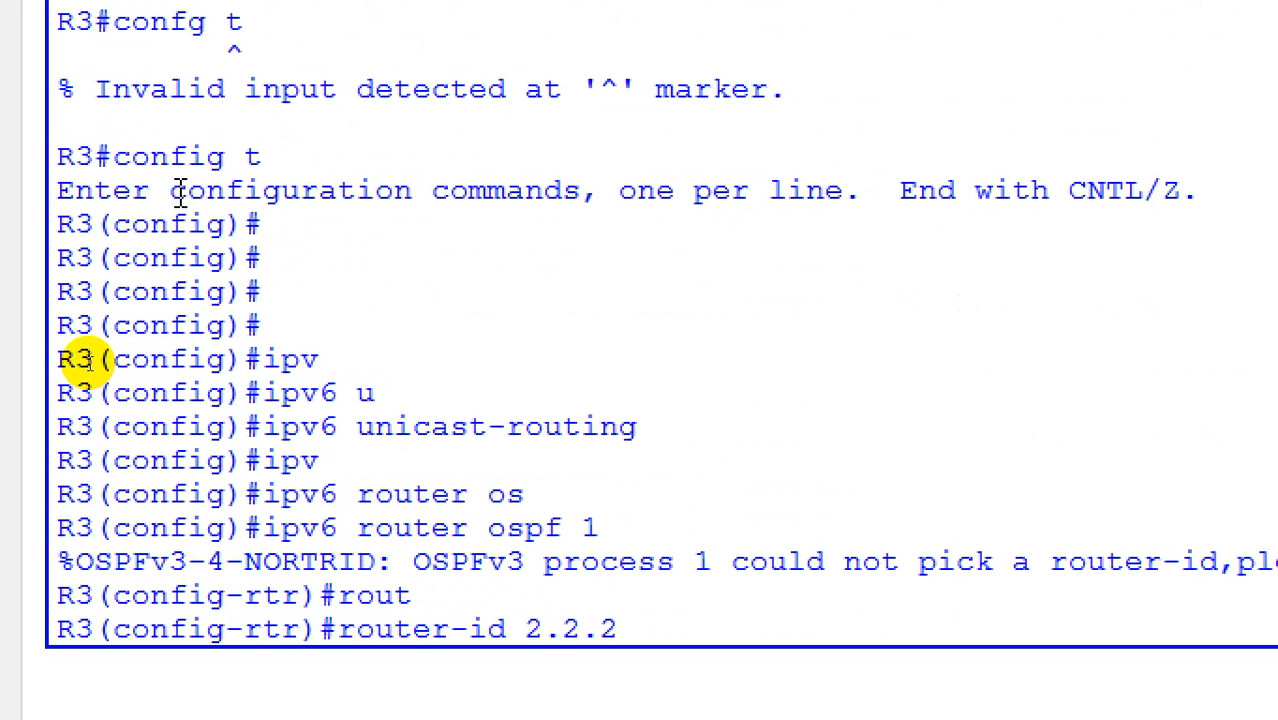
pyautogui.press('Return')
pyautogui.write('exit')
pyautogui.press('Return')
# Enable OSPFv3 on R3's interface f0/0 with ipv6 ospf 1 area 5.
pyautogui.write('in')
pyautogui.press('Tab')
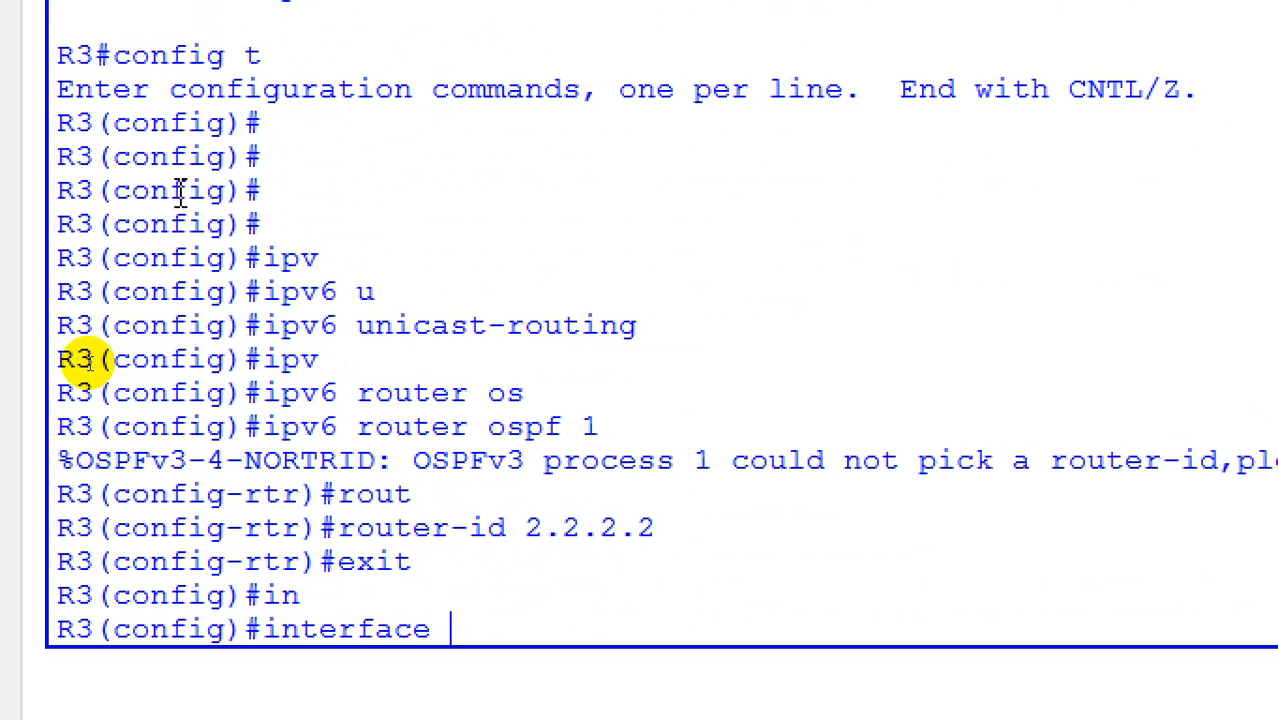
pyautogui.write('f0/0')
pyautogui.press('Return')
pyautogui.write('ipv')
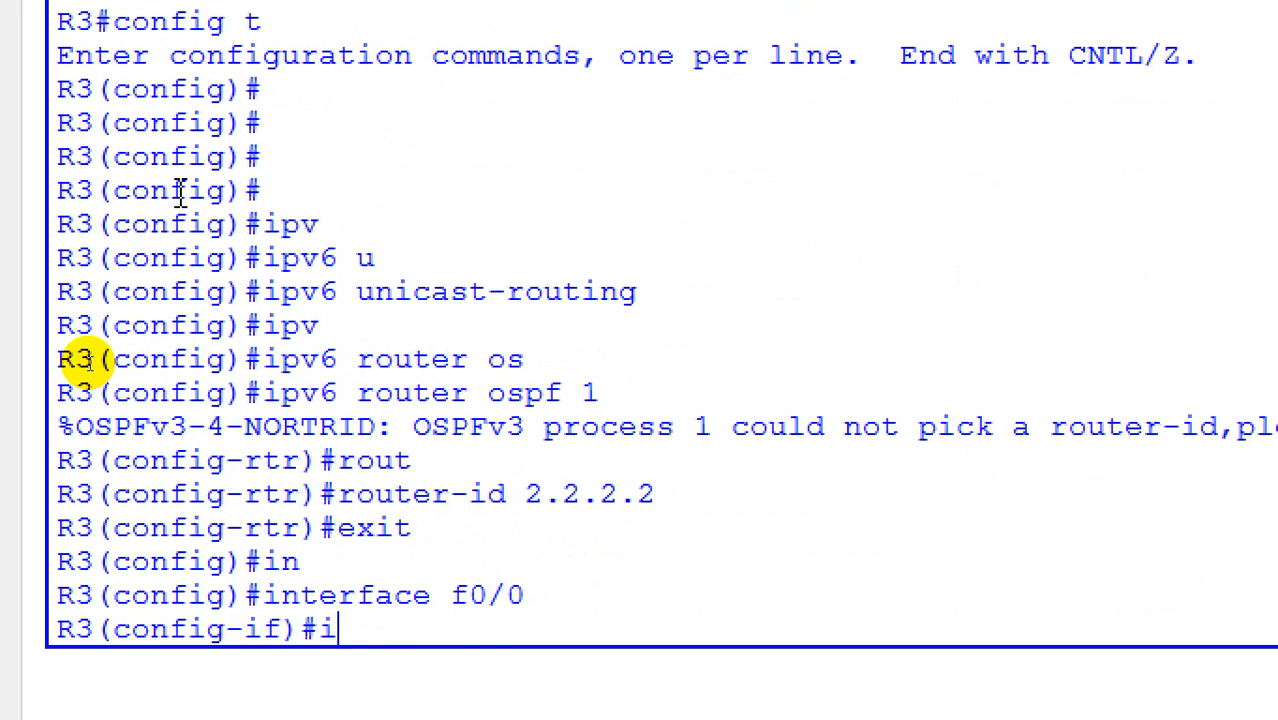
pyautogui.press('Tab')
pyautogui.write('6')
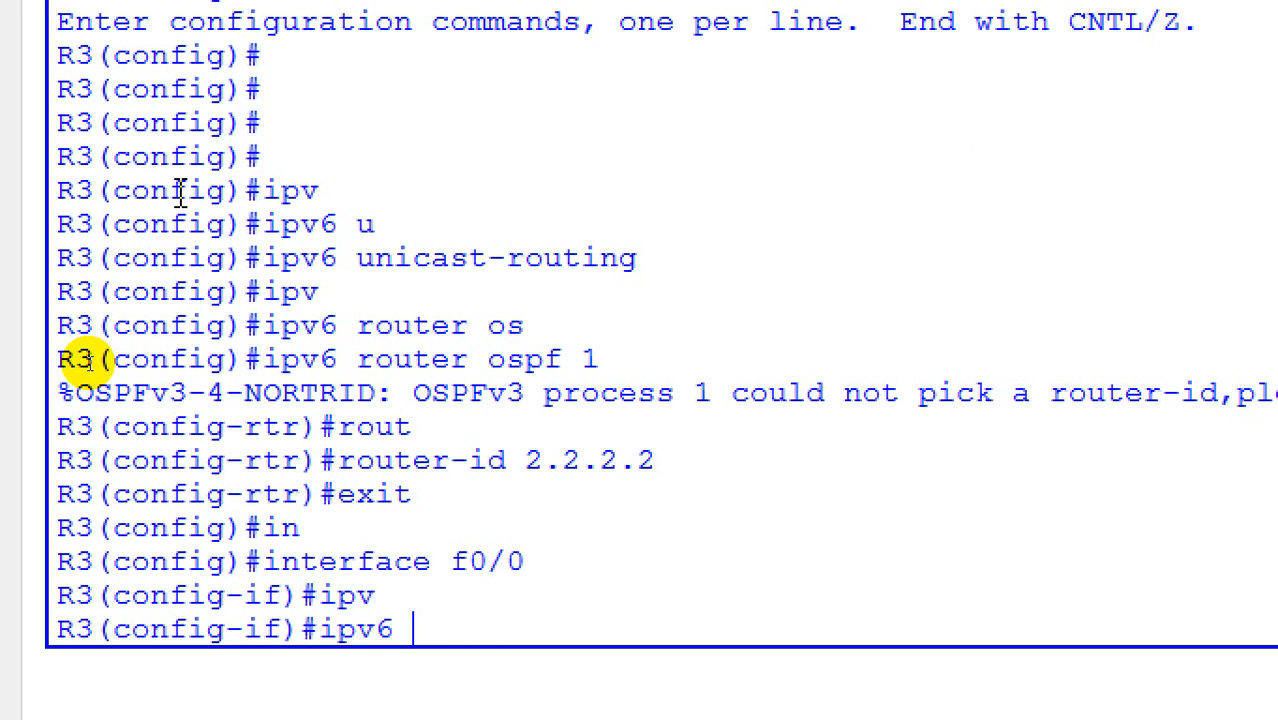
pyautogui.write(' os')
pyautogui.press('Tab')
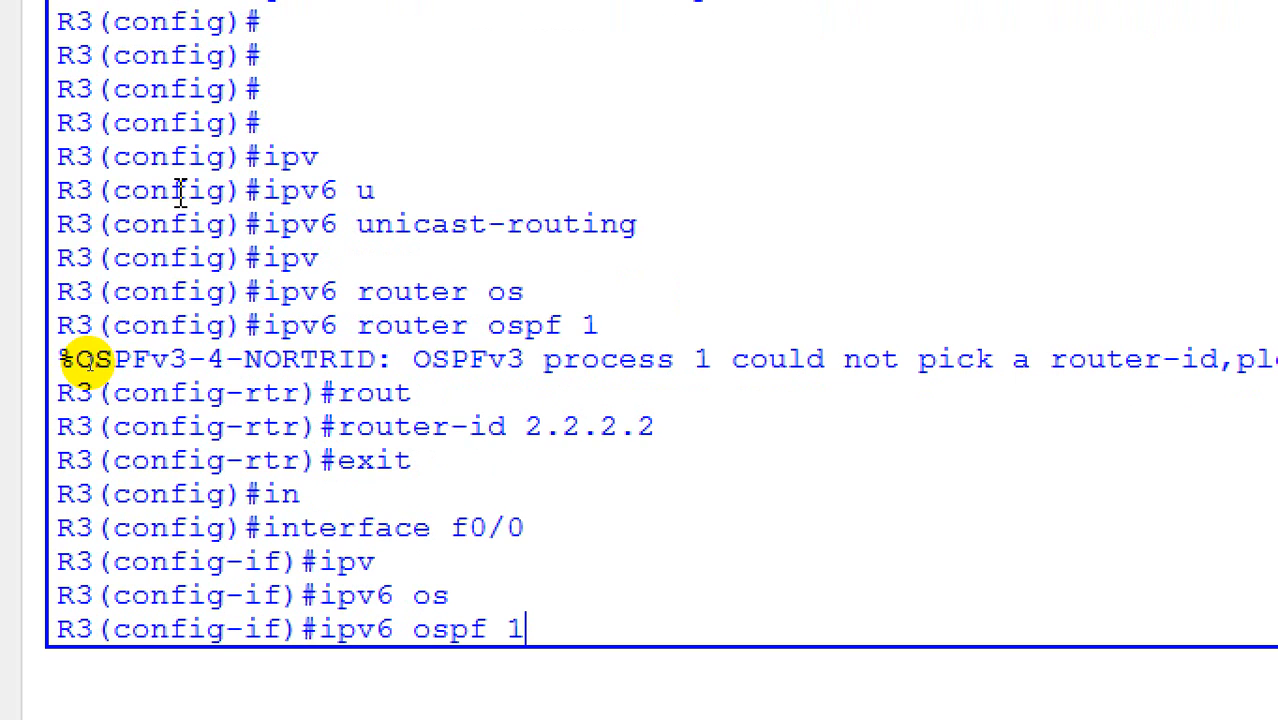
pyautogui.write('1 ar')
pyautogui.press('Tab')
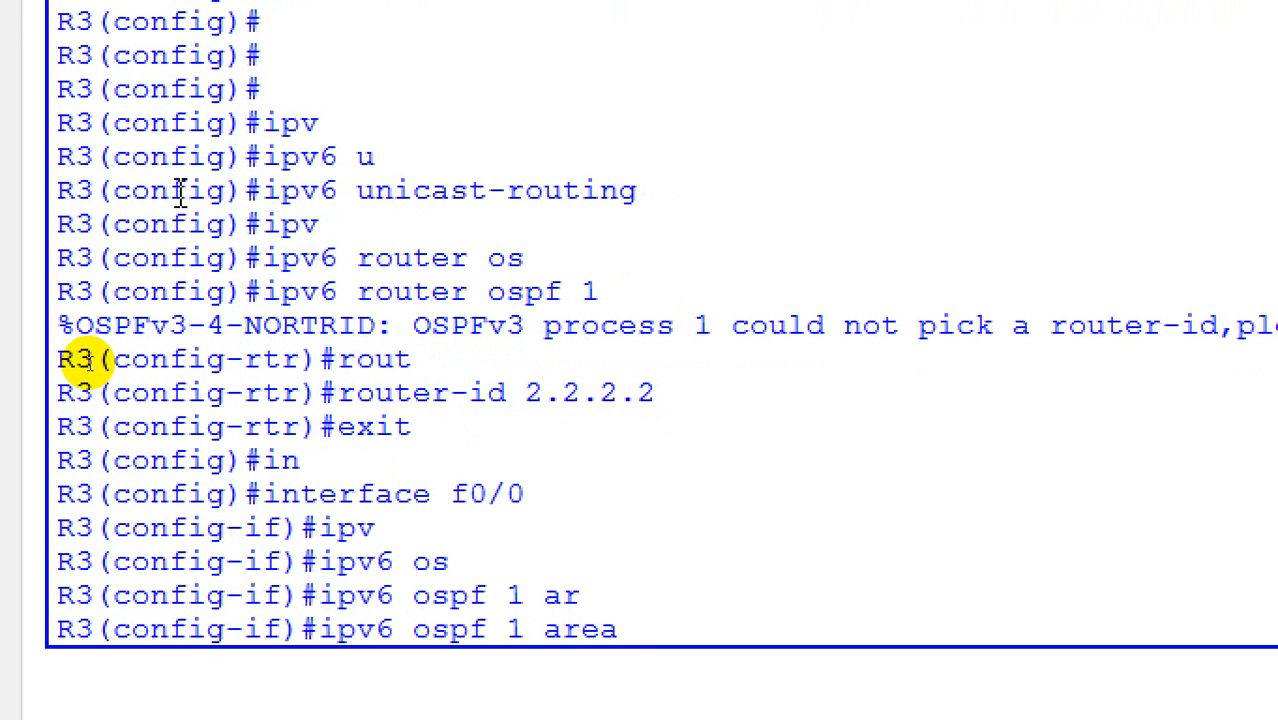
pyautogui.press('Return')
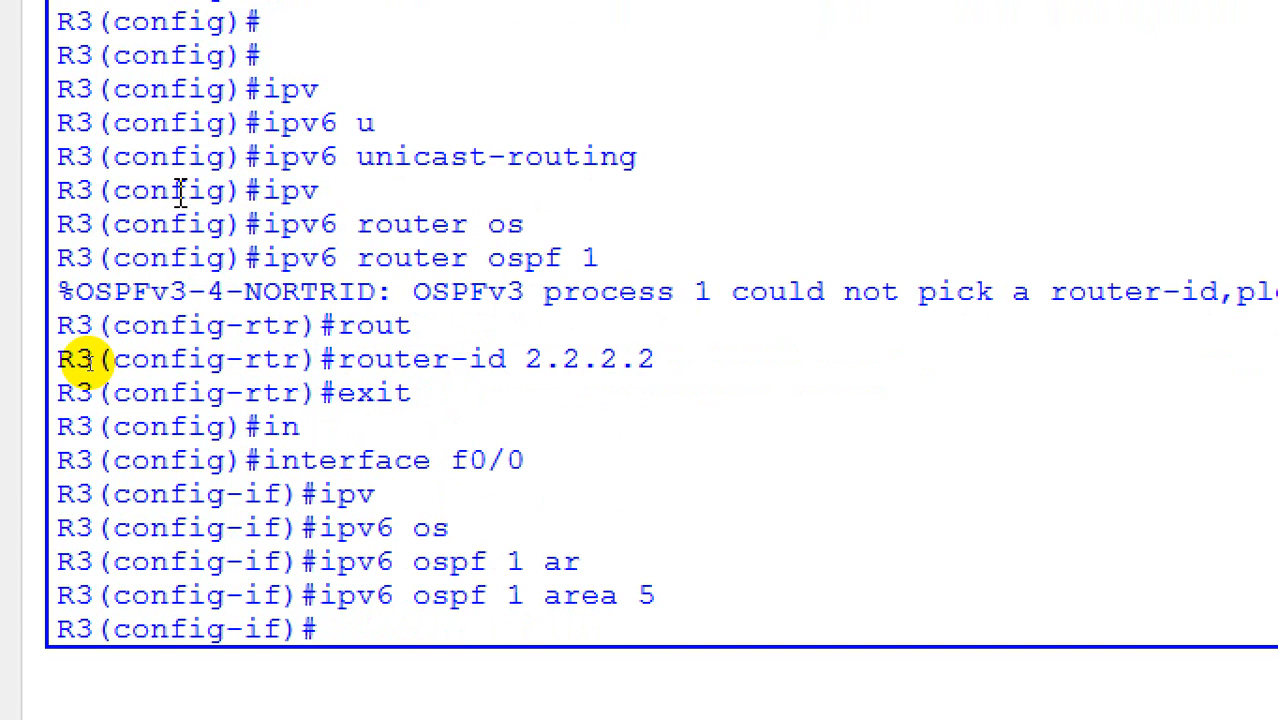
# Enable OSPFv3 on R3's interface s0/0/0 with ipv6 ospf 1 area 0.
pyautogui.write('int s0/')
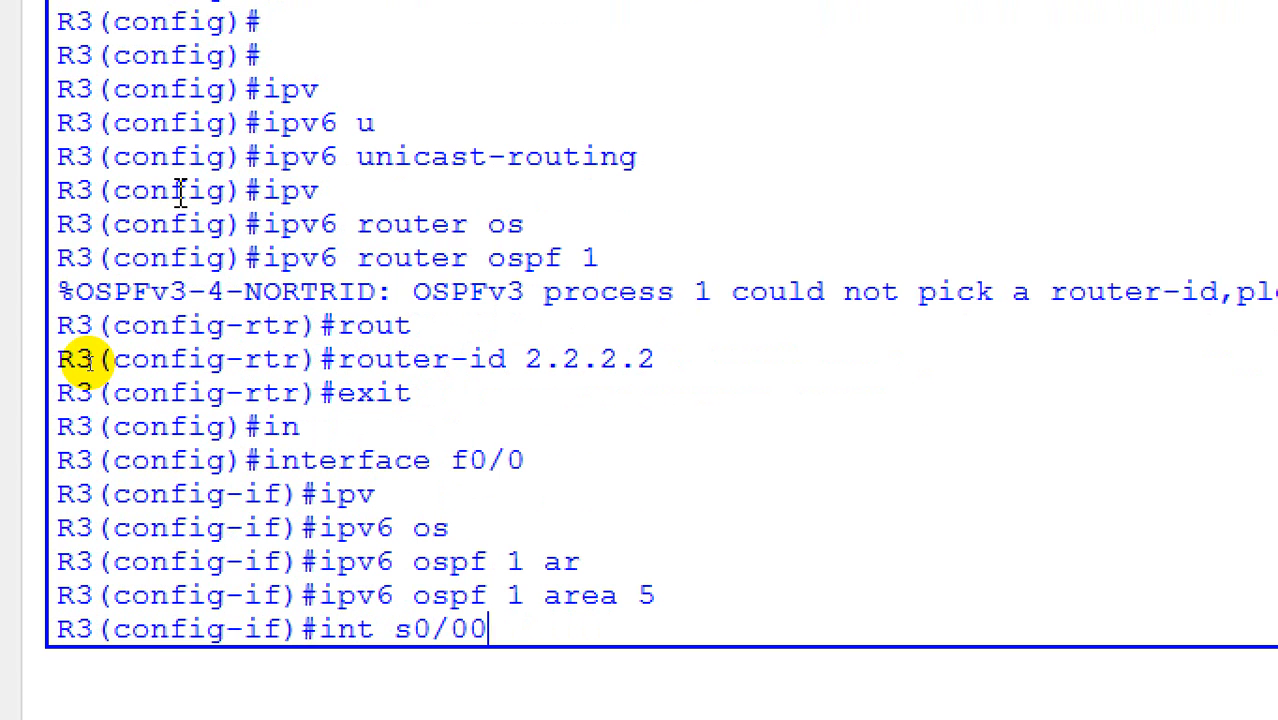
pyautogui.write('0')
pyautogui.press('Return')
pyautogui.write('ipv')
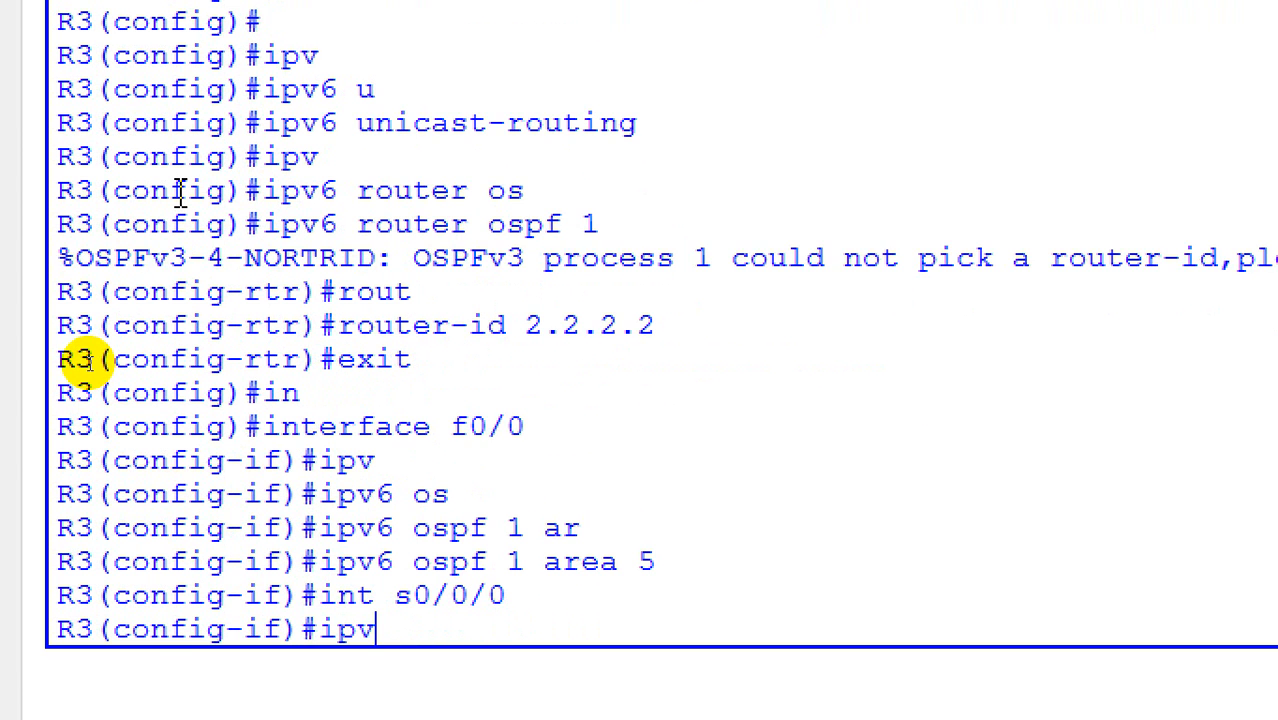
pyautogui.press('Tab')
pyautogui.write('os')
pyautogui.press('Tab')
pyautogui.write('1 ar')
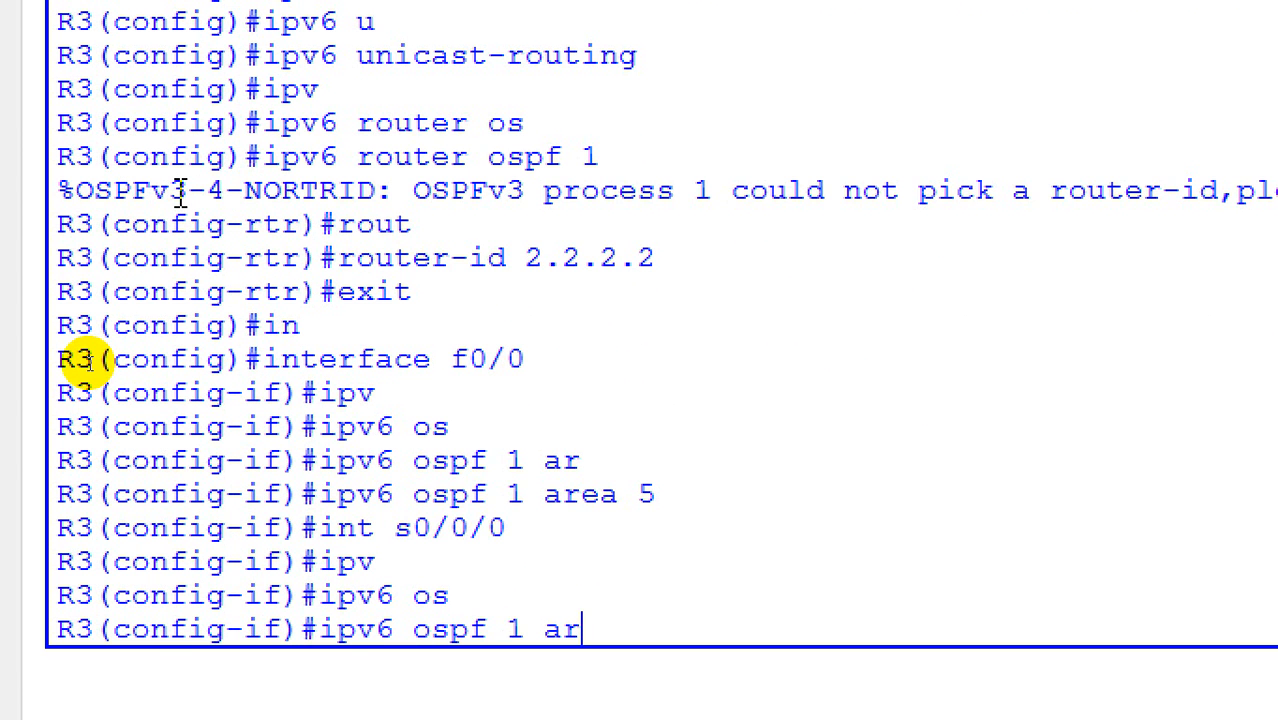
pyautogui.press('Tab')
pyautogui.write('0')
pyautogui.press('Return')
pyautogui.press('Return')
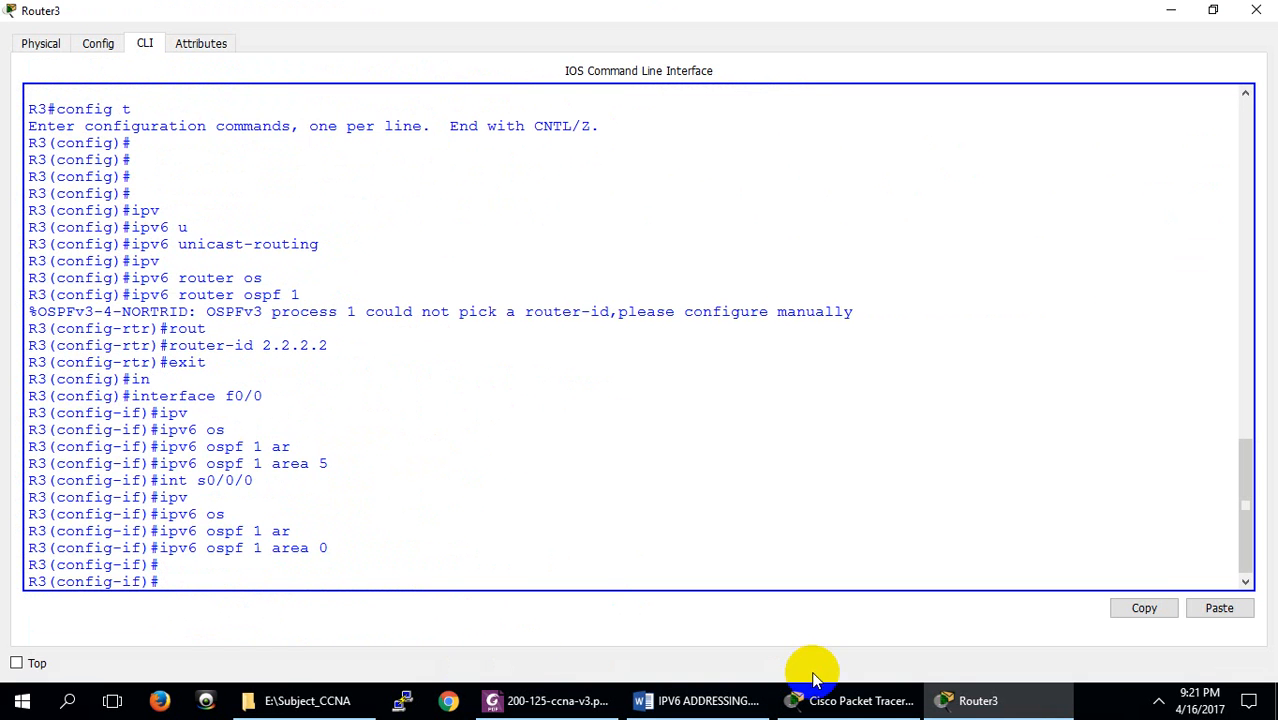
# Return to the topology, open Router2's command line in a maximized window and start the console session.
pyautogui.click(850, 700)
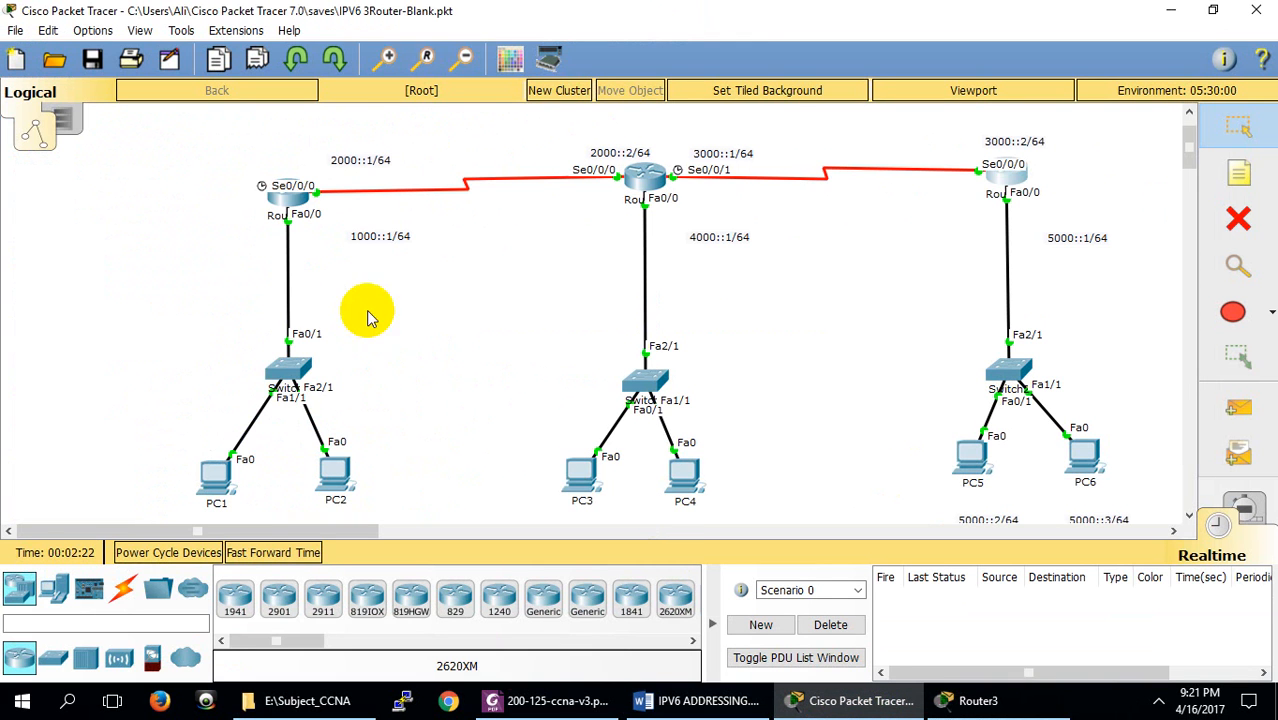
pyautogui.click(643, 178)
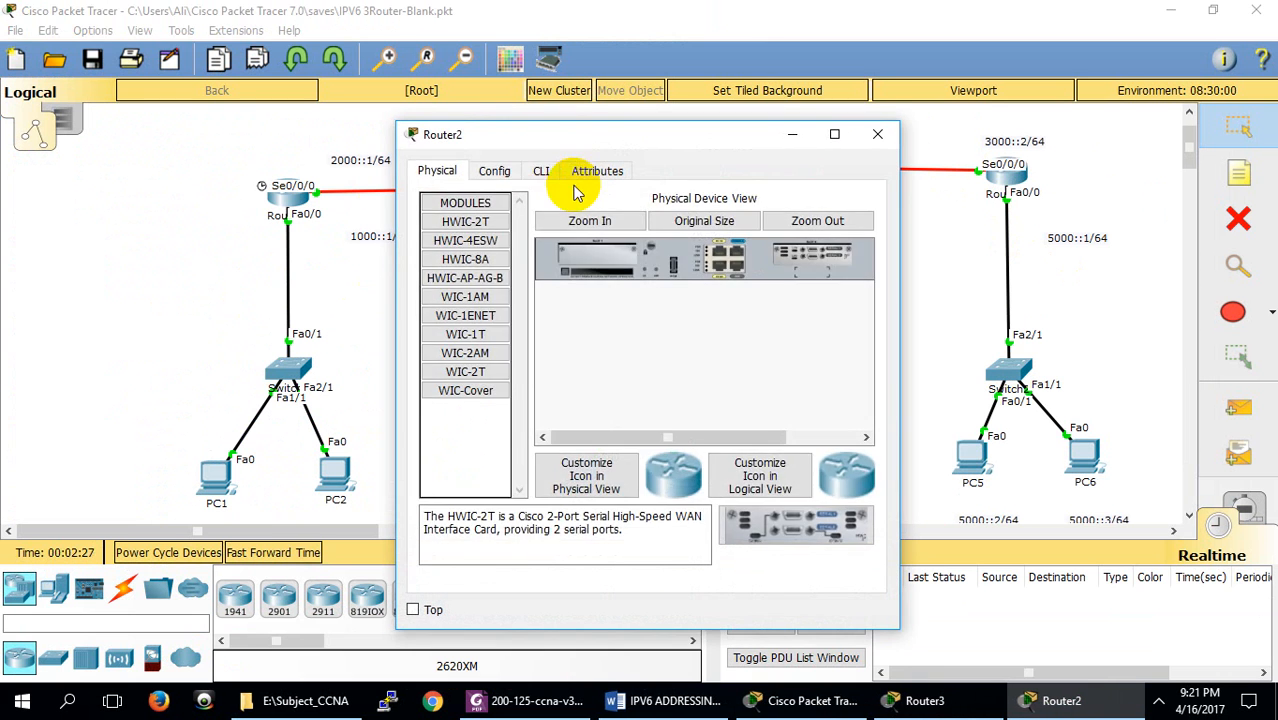
pyautogui.click(545, 171)
pyautogui.moveTo(664, 145); pyautogui.dragTo(650, 350)
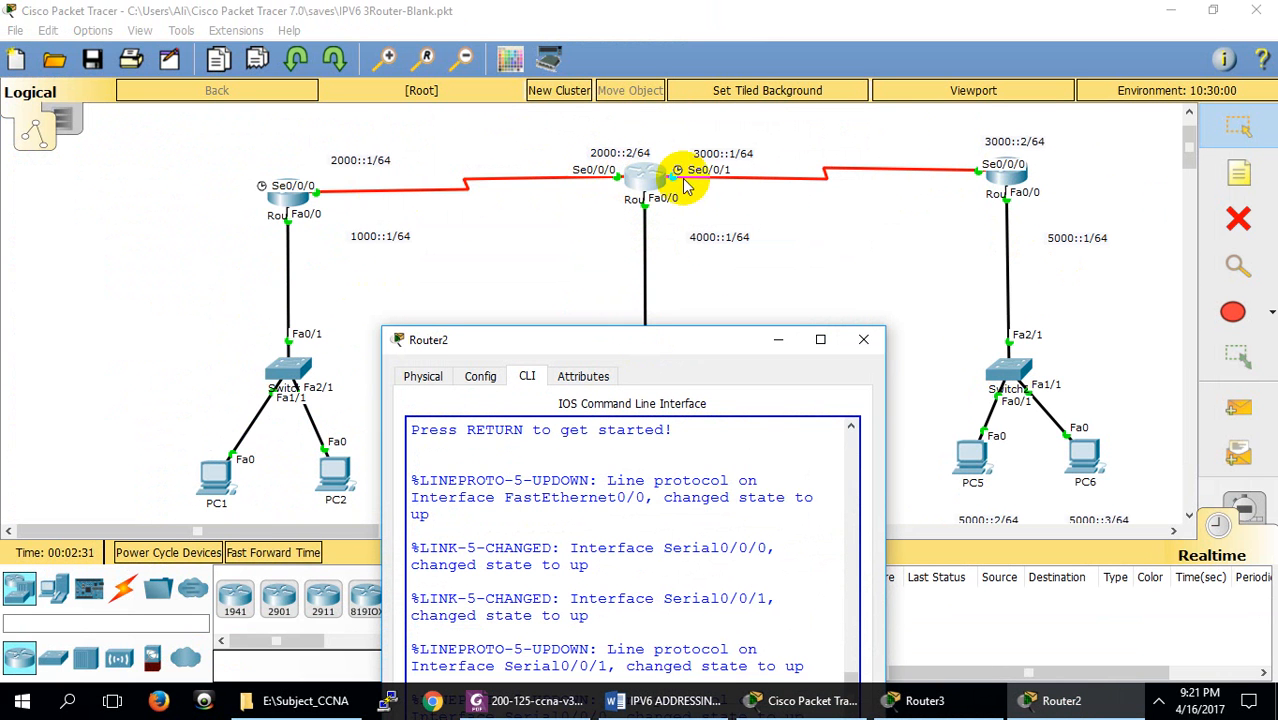
pyautogui.click(820, 339)
pyautogui.press('Return')
pyautogui.press('Return')
pyautogui.press('Return')
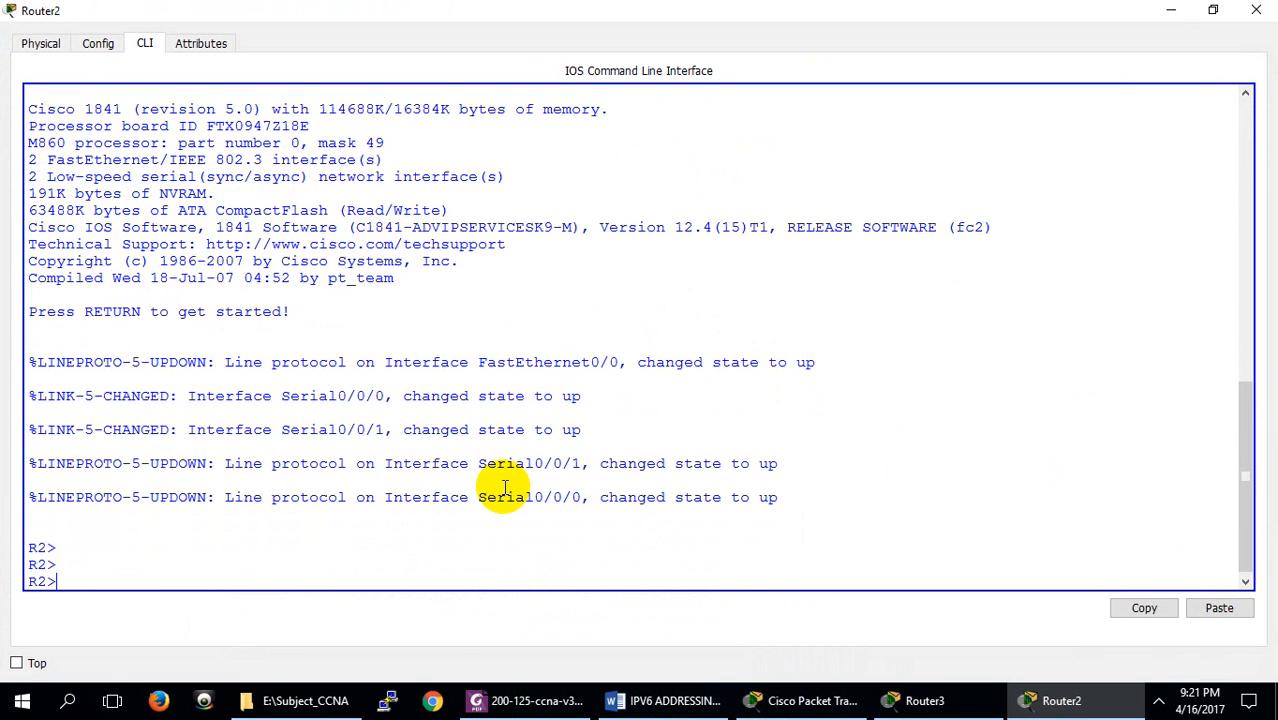
# Enter privileged EXEC mode and global configuration mode on R2 with en and config t.
pyautogui.write('en')
pyautogui.press('Return')
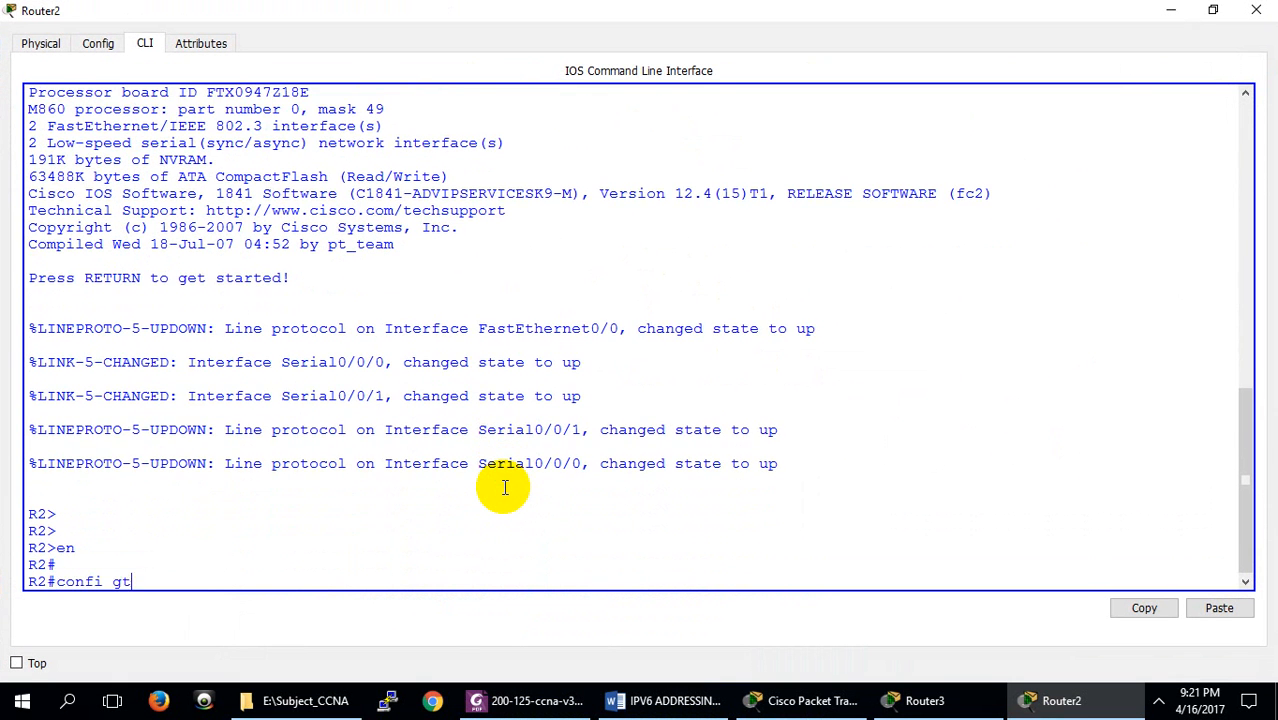
pyautogui.press('Return')
pyautogui.write('confi gt')
pyautogui.press('Return')
pyautogui.press('Return')
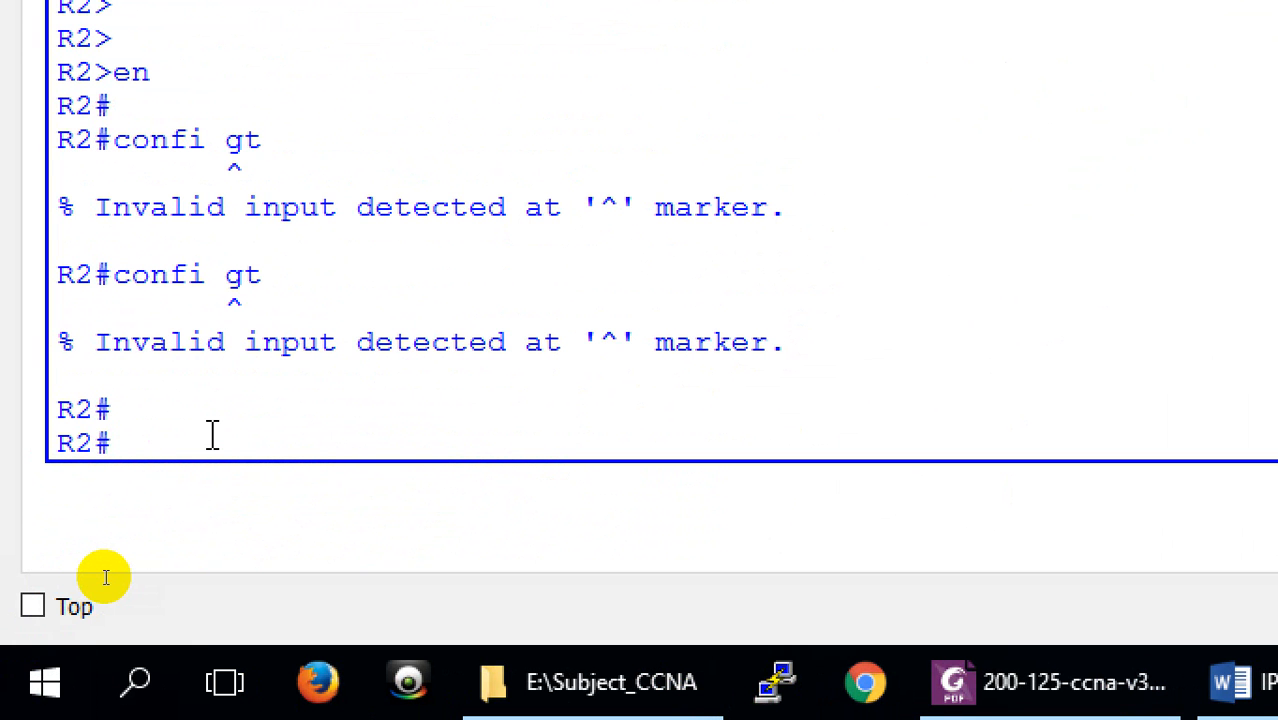
pyautogui.write('config t')
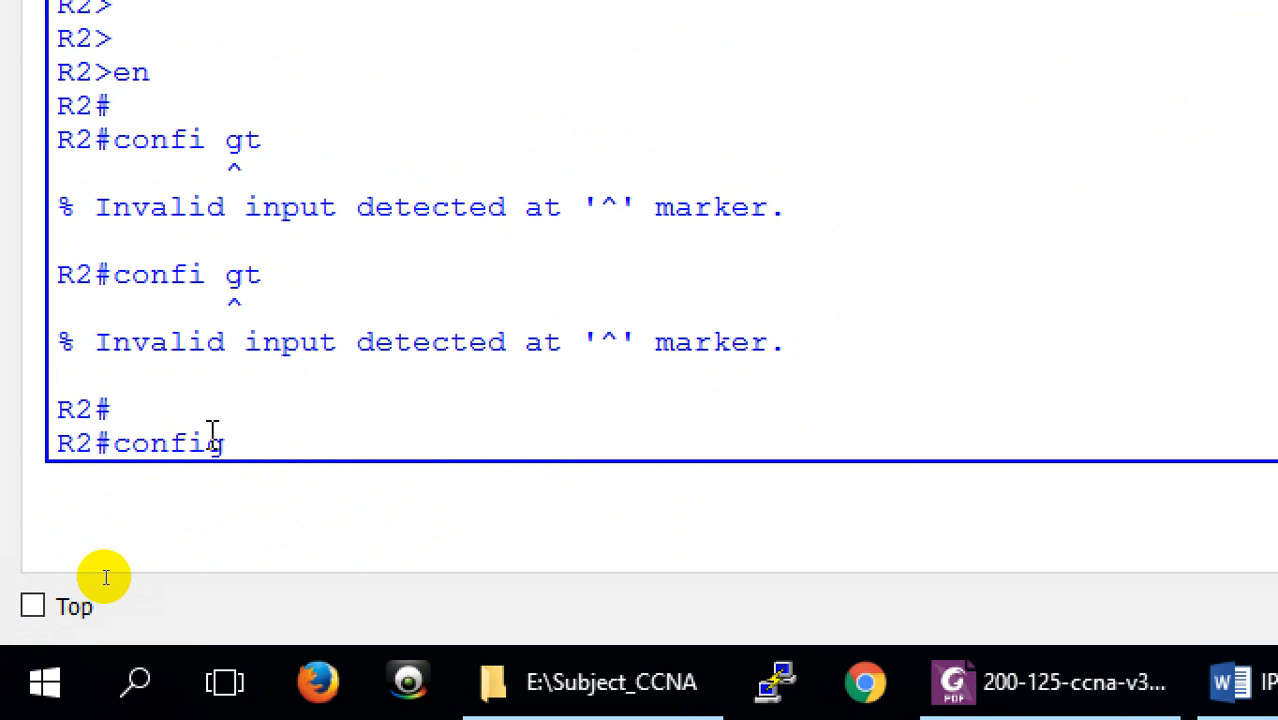
pyautogui.press('Return')
# Enable IPv6 routing on R2 with ipv6 unicast-routing.
pyautogui.write('ipv')
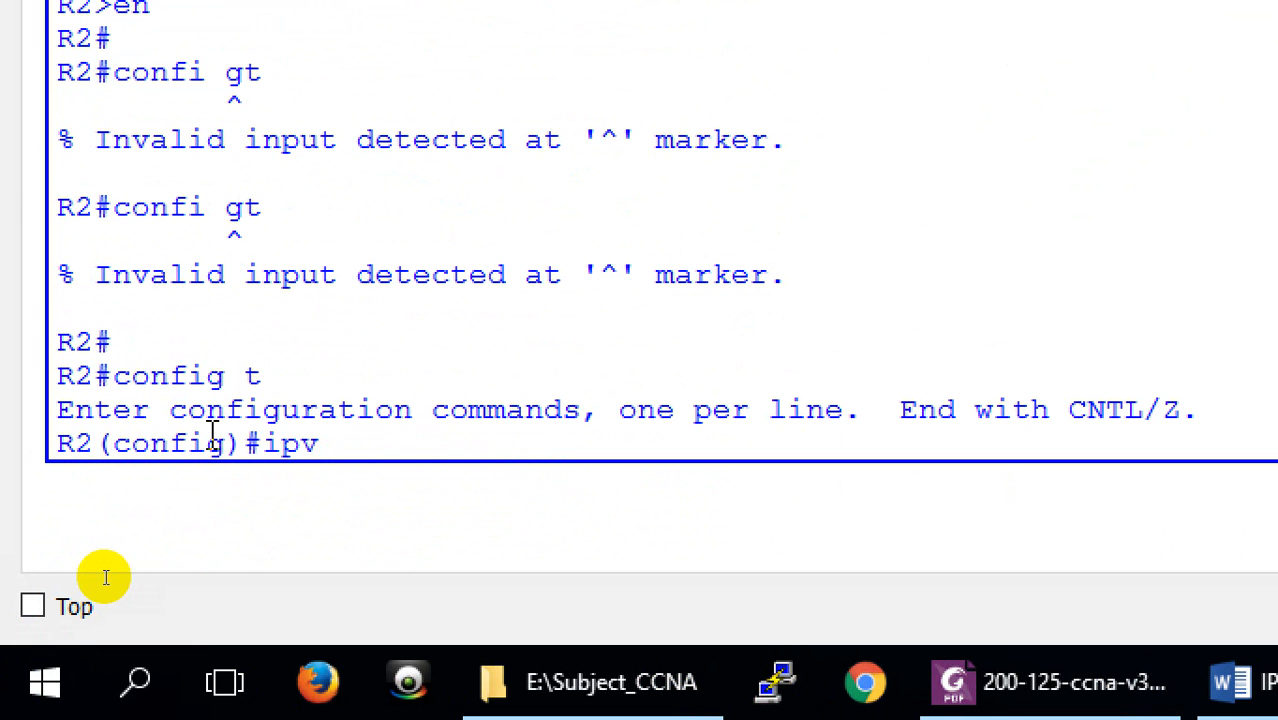
pyautogui.press('Tab')
pyautogui.write('un')
pyautogui.press('Tab')
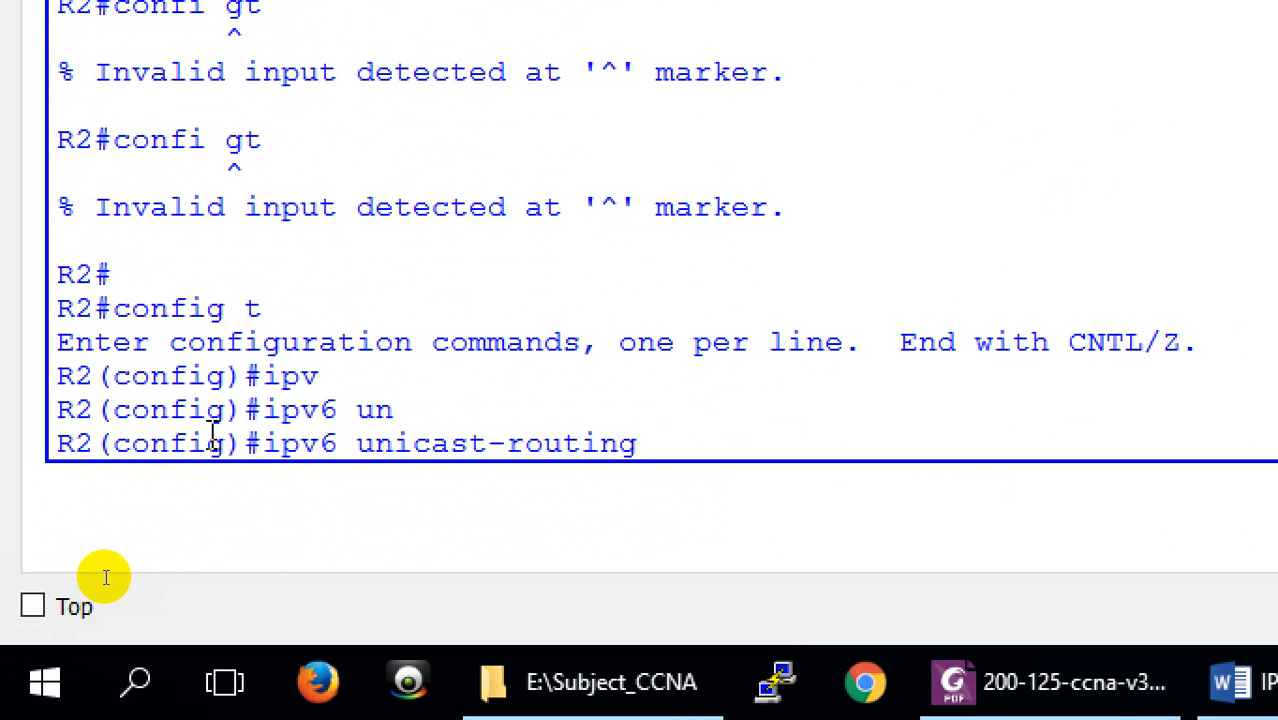
pyautogui.press('Return')
# Start OSPFv3 process 1 on R2 with ipv6 router ospf 1.
pyautogui.write('ipv')
pyautogui.press('Tab')
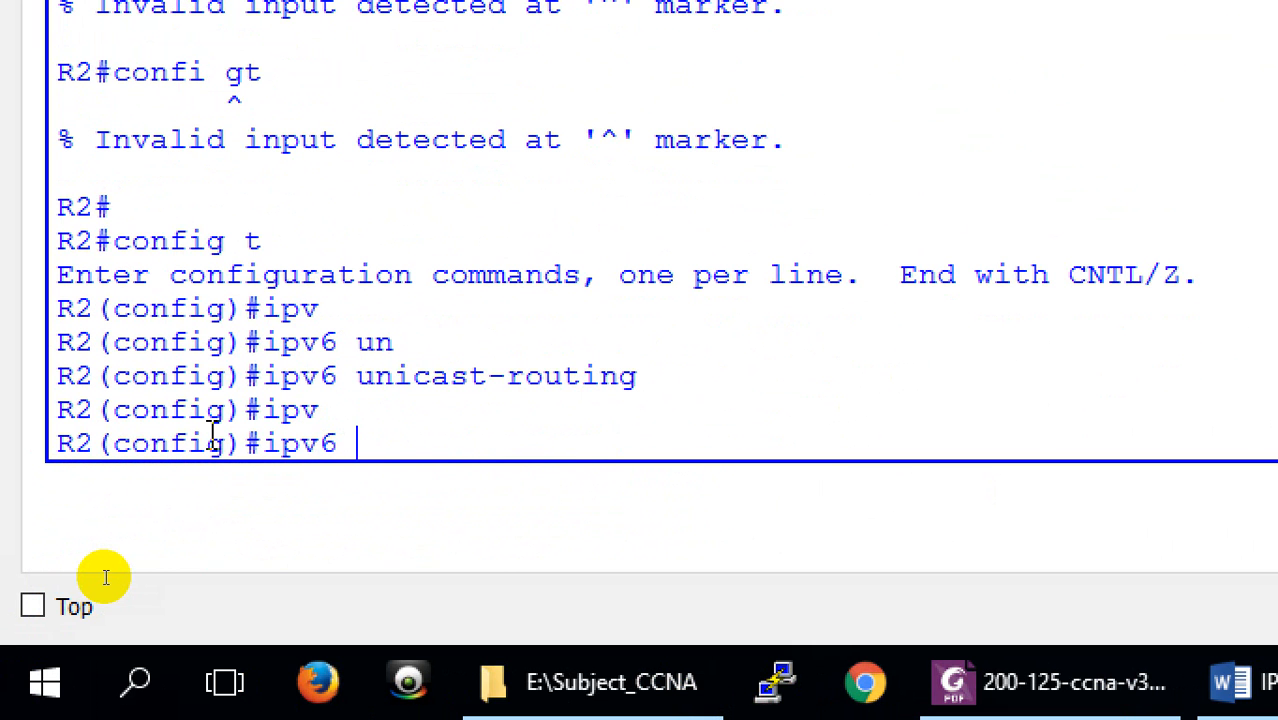
pyautogui.write('orute')
pyautogui.write('outer os')
pyautogui.press('Tab')
pyautogui.write('1')
pyautogui.press('Return')
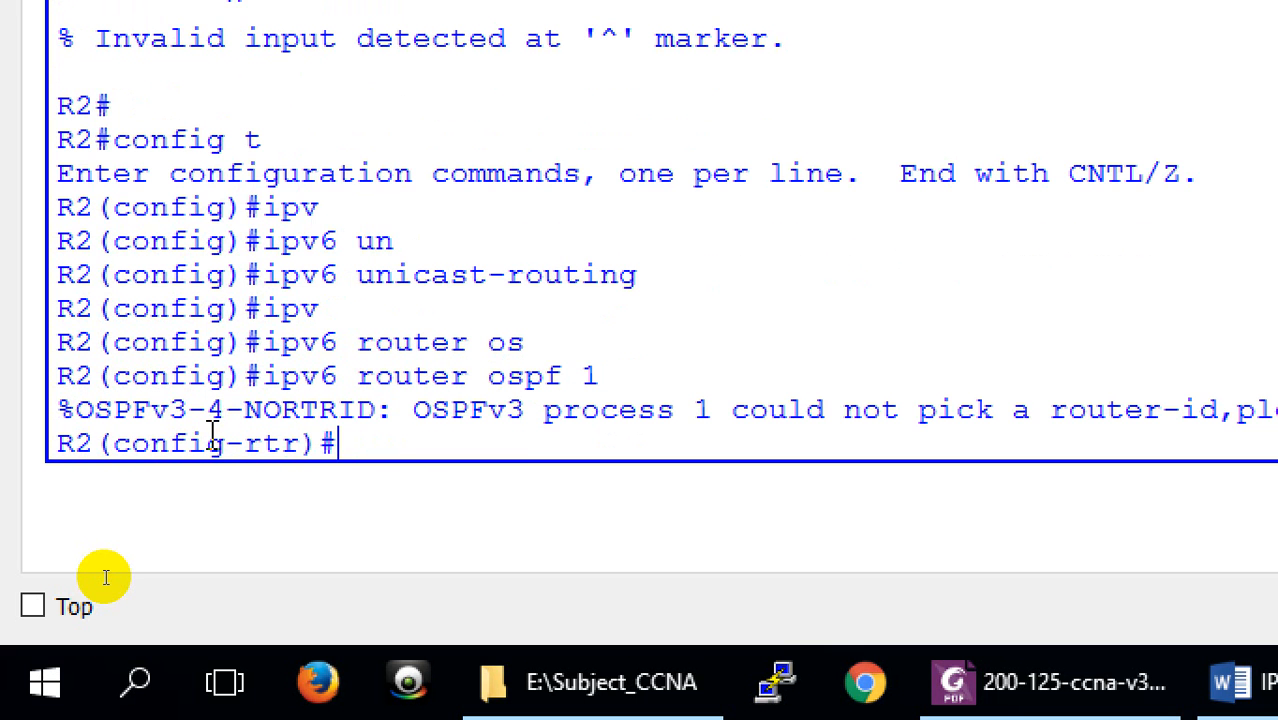
# Set R2's OSPFv3 router ID with router-id 5.5.5.5 and exit to global configuration mode.
pyautogui.write('n')
pyautogui.press('BackSpace')
pyautogui.write('rou')
pyautogui.press('Tab')
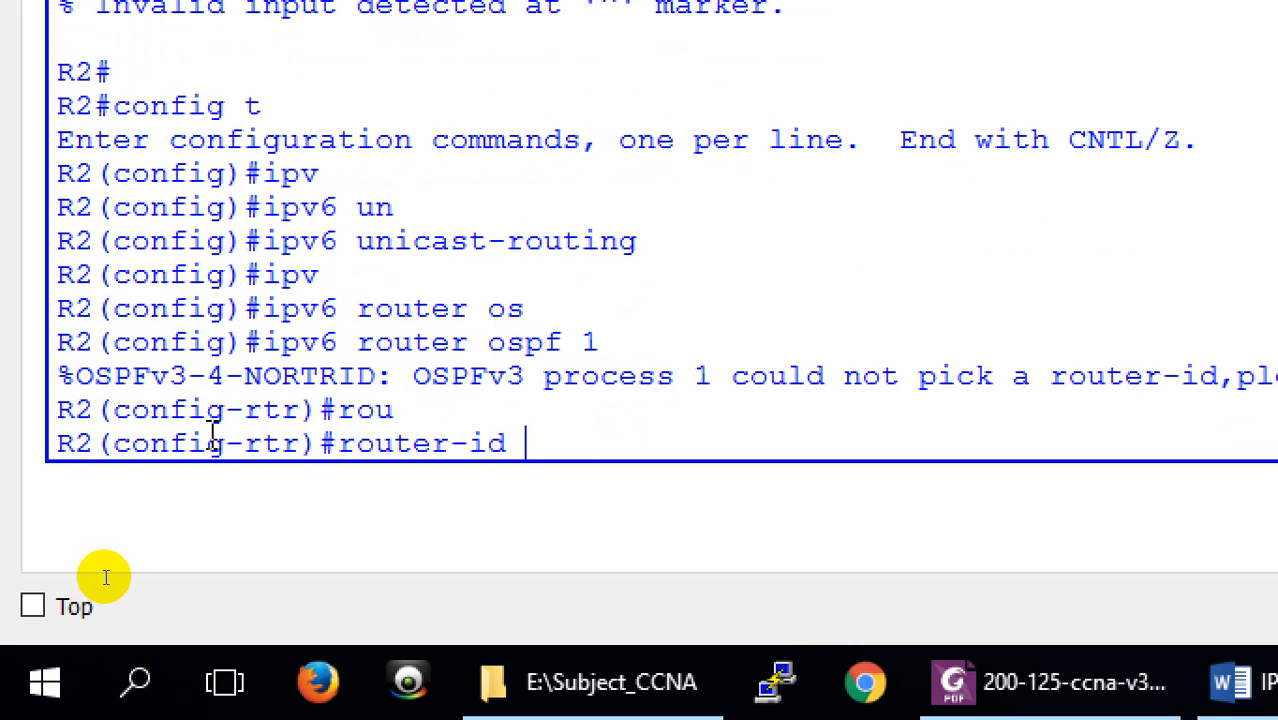
pyautogui.write('5.5.5.5')
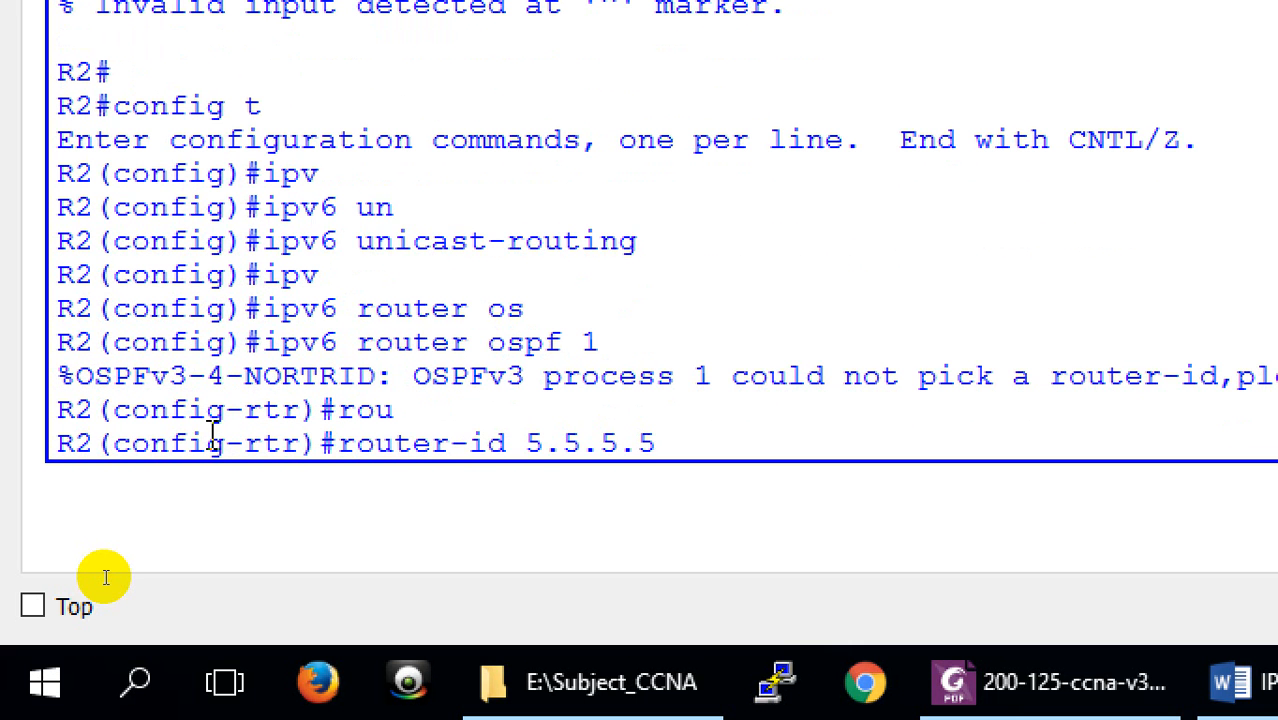
pyautogui.press('Return')
pyautogui.write('eixt')
pyautogui.press('Return')
pyautogui.write('e')
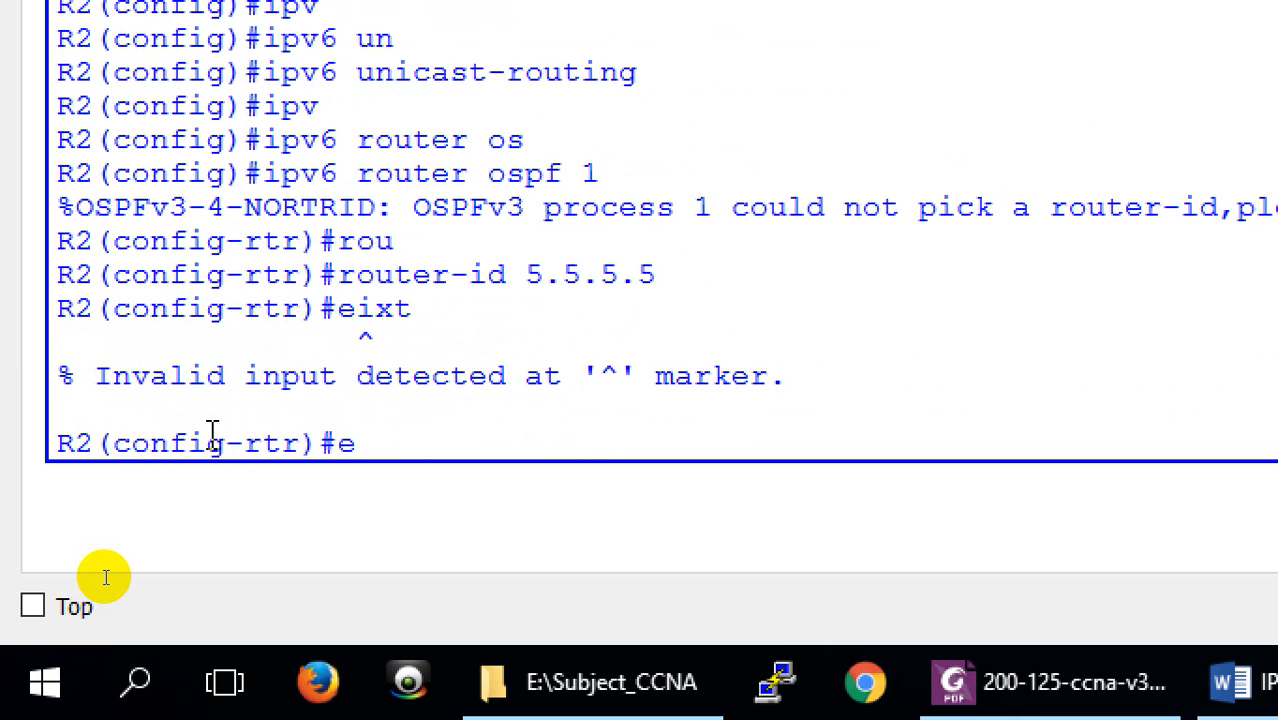
pyautogui.write('xit')
pyautogui.press('Return')
# Enable OSPFv3 on R2's interface f0/0 with ipv6 ospf 1 area 0.
pyautogui.write('in')
pyautogui.press('Tab')
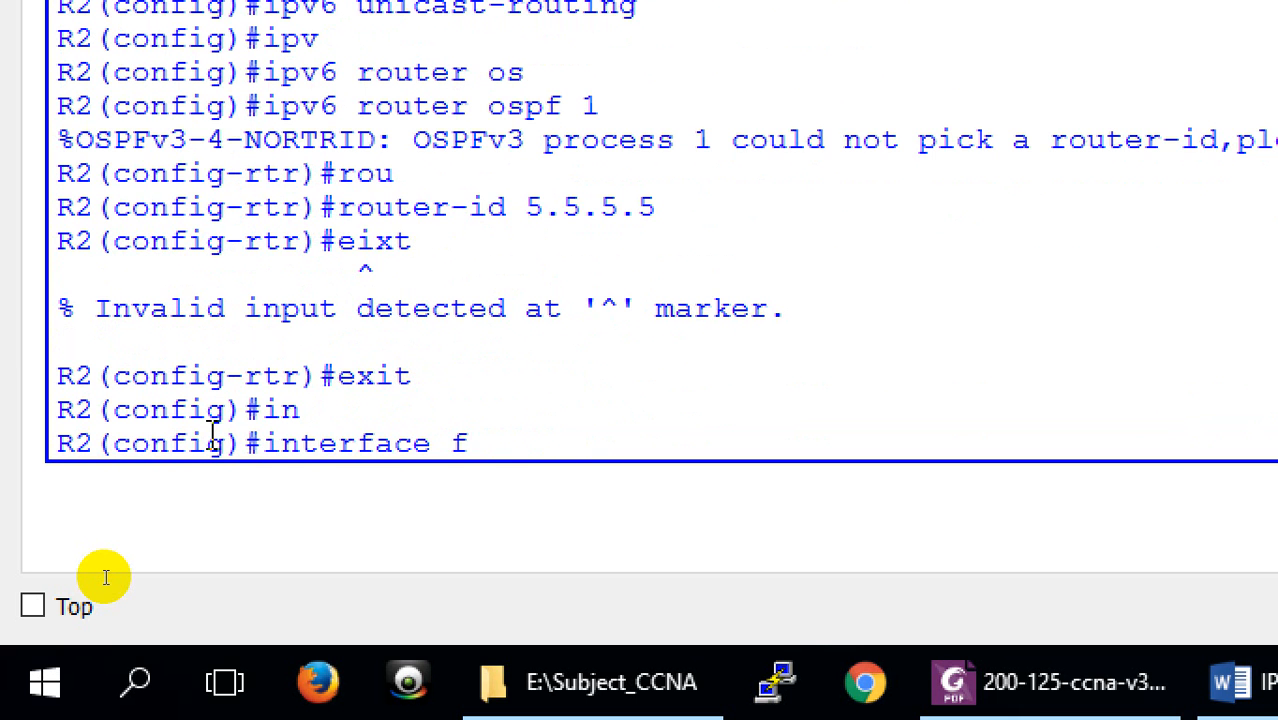
pyautogui.write('f0/0')
pyautogui.press('Return')
pyautogui.write('ipv')
pyautogui.press('Tab')
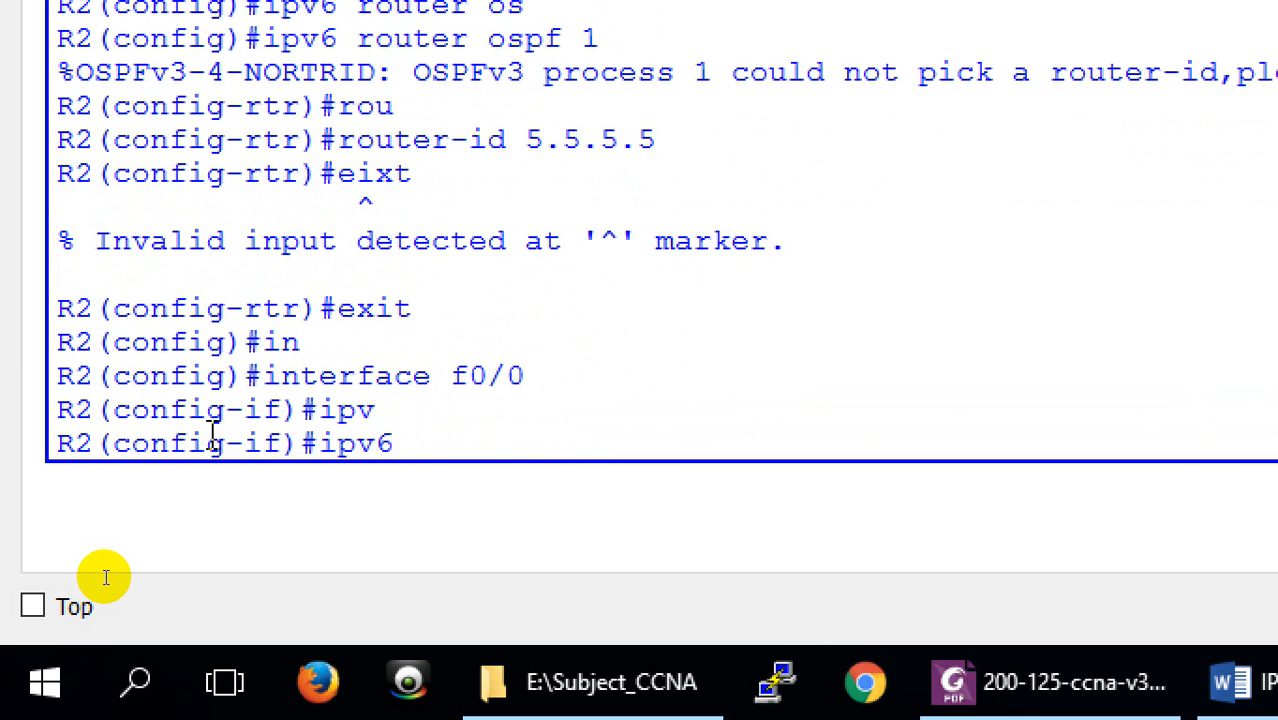
pyautogui.write('os')
pyautogui.press('Tab')
pyautogui.write('1 ar')
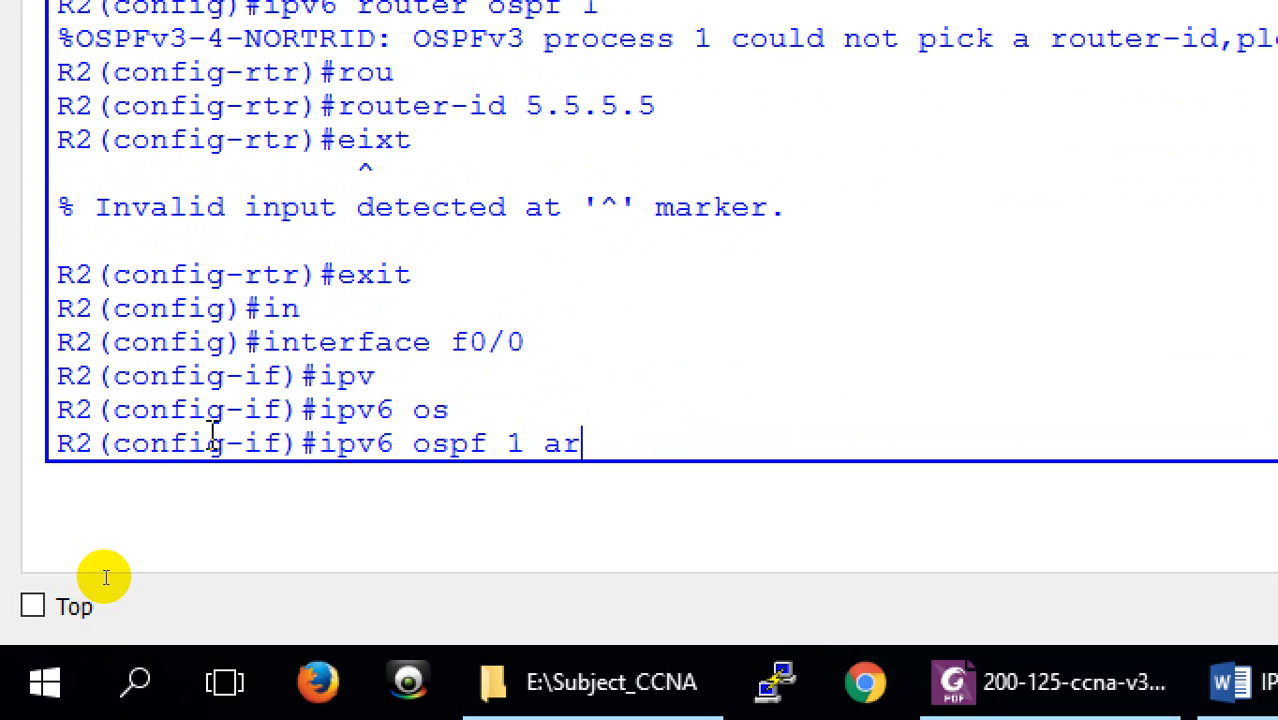
pyautogui.press('Tab')
pyautogui.write('0')
pyautogui.press('Return')
# Enable OSPFv3 on R2's interface s0/0/0 with ipv6 ospf 1 area 0.
pyautogui.write('int')
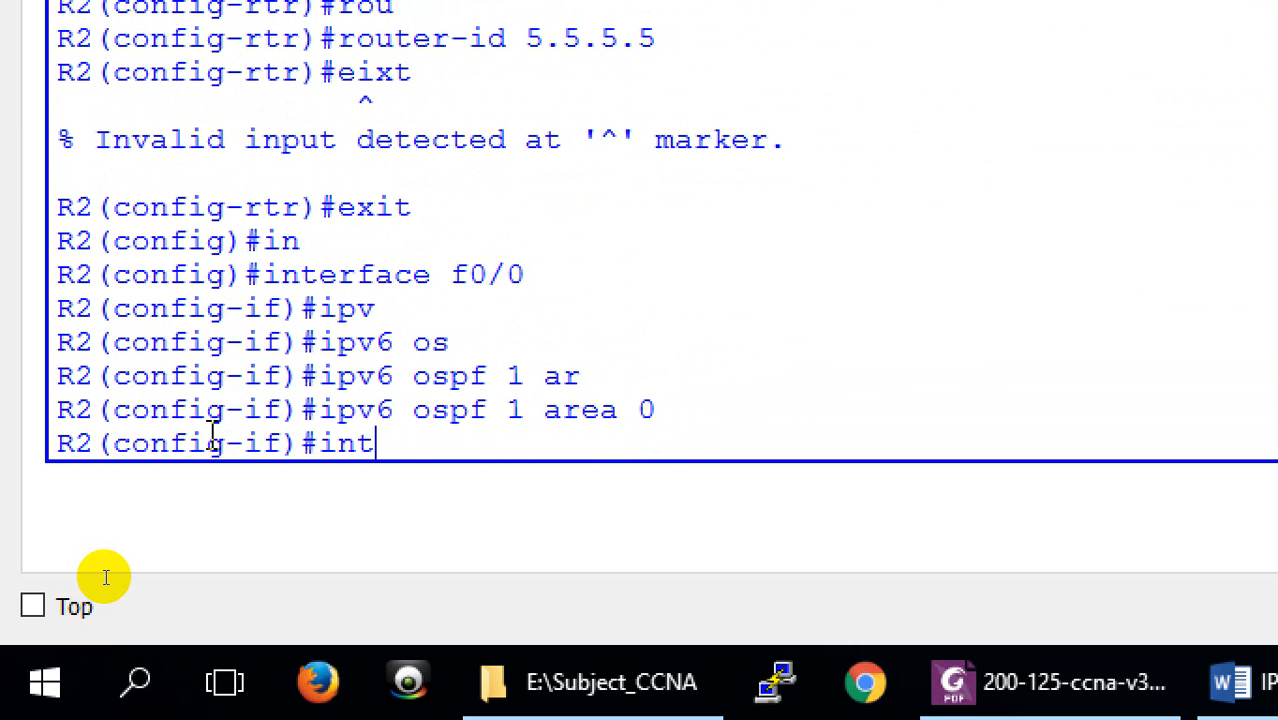
pyautogui.write(' s0/0/0')
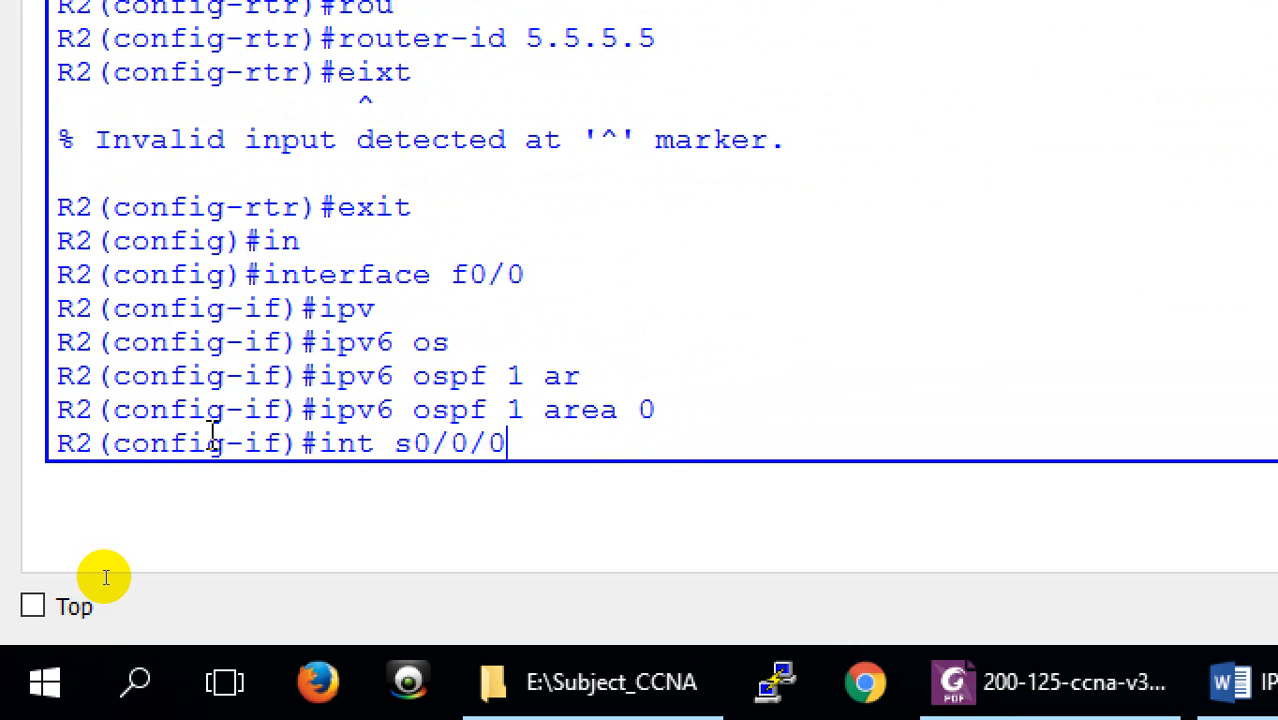
pyautogui.press('Return')
pyautogui.press('Up')
pyautogui.press('Up')
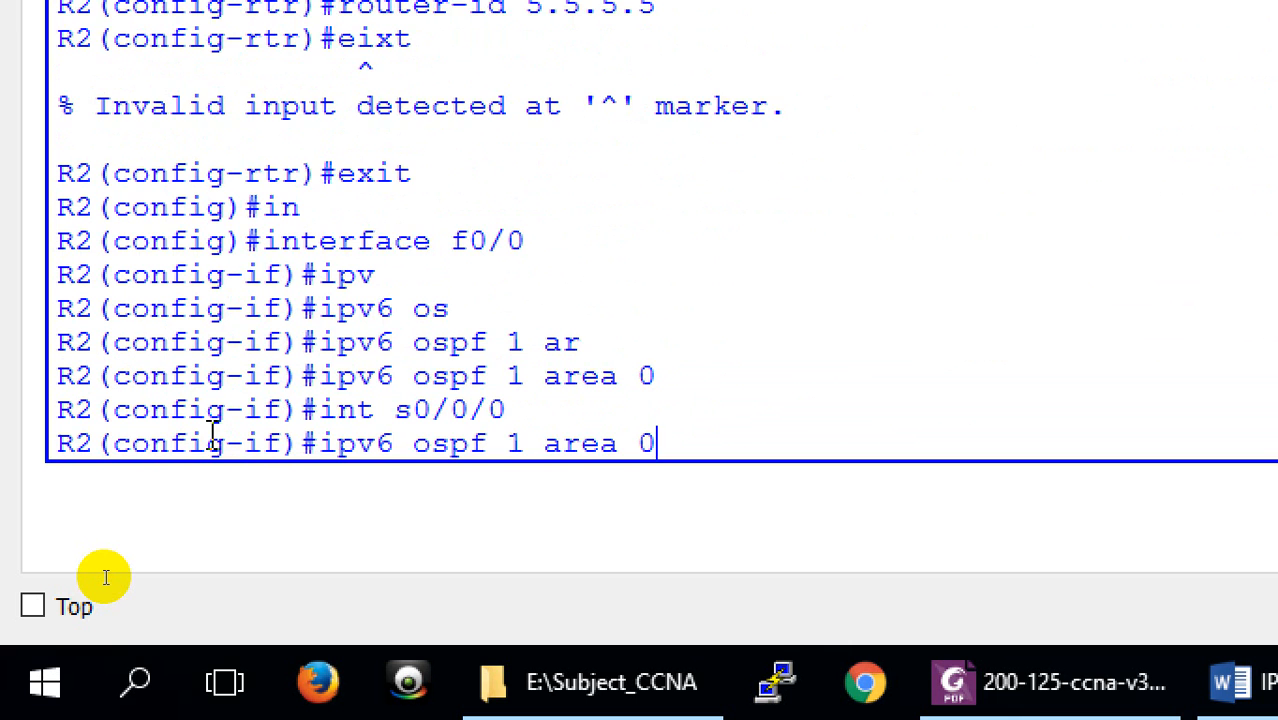
pyautogui.press('Return')
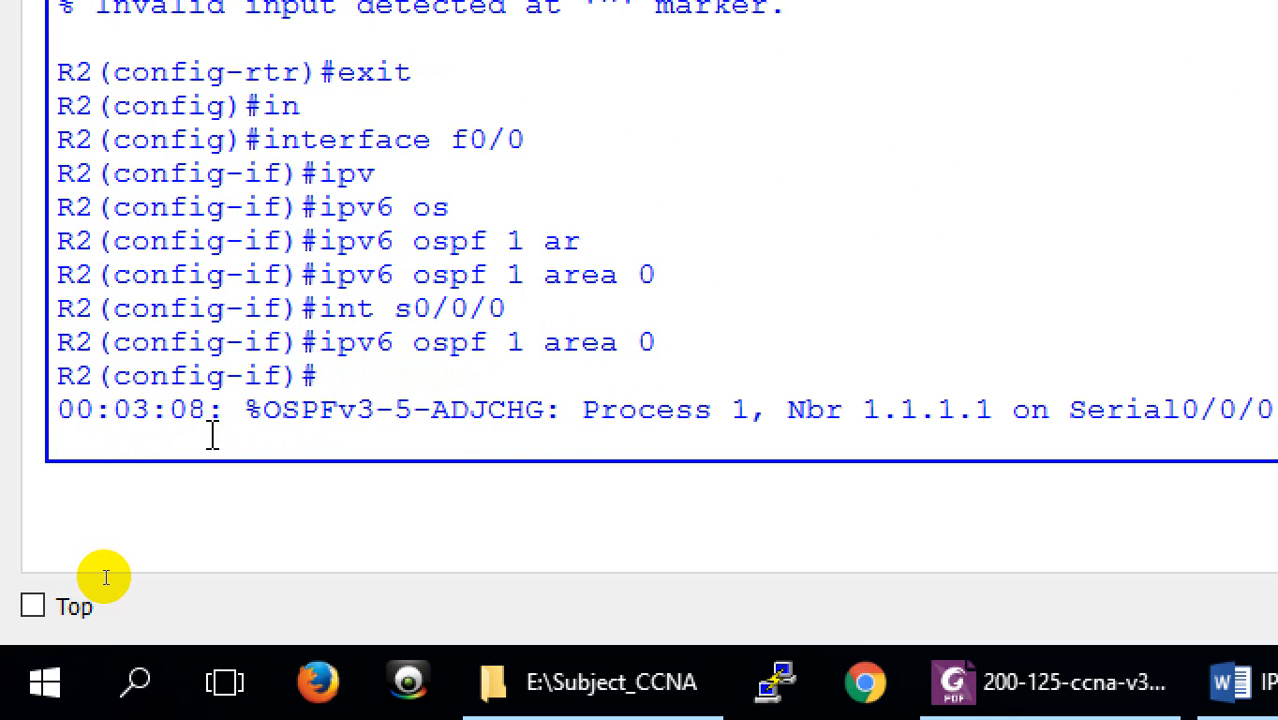
pyautogui.press('Return')
pyautogui.press('Return')
# Enable OSPFv3 on R2's interface s0/0/1 with ipv6 ospf 1 area 0 and return to privileged EXEC mode.
pyautogui.press('Up')
pyautogui.press('Up')
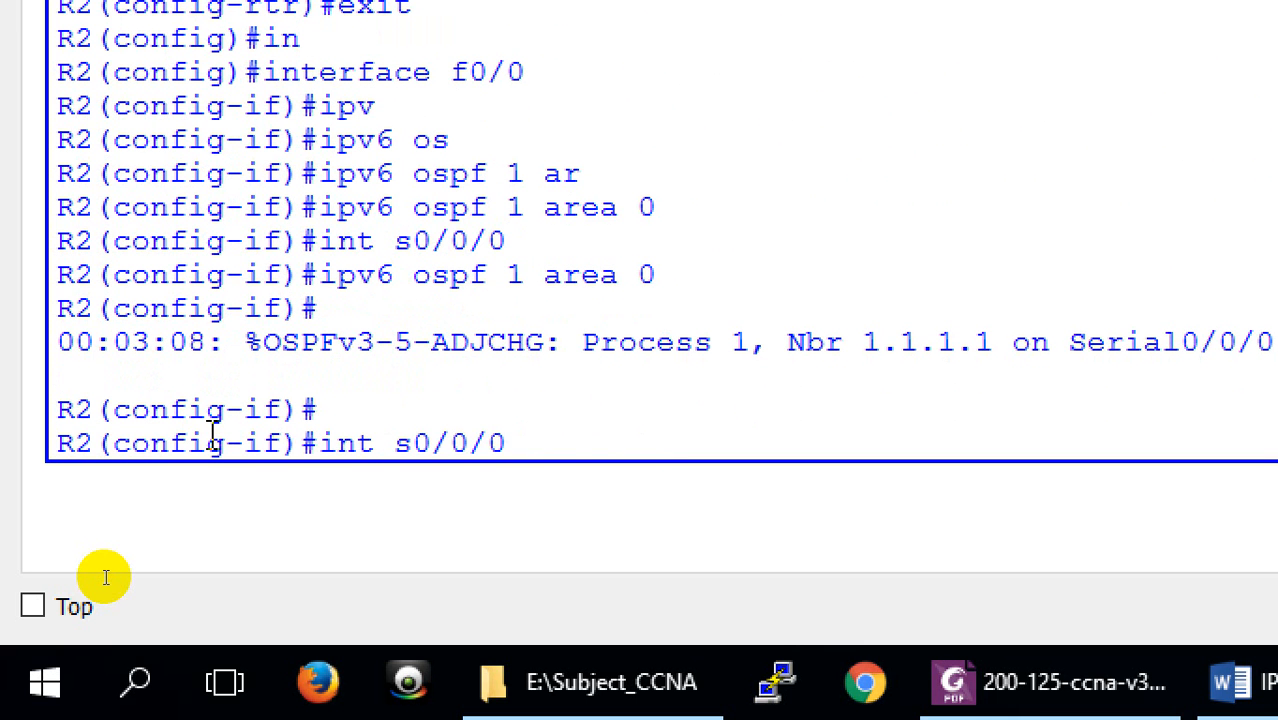
pyautogui.write('1')
pyautogui.press('Return')
pyautogui.press('Up')
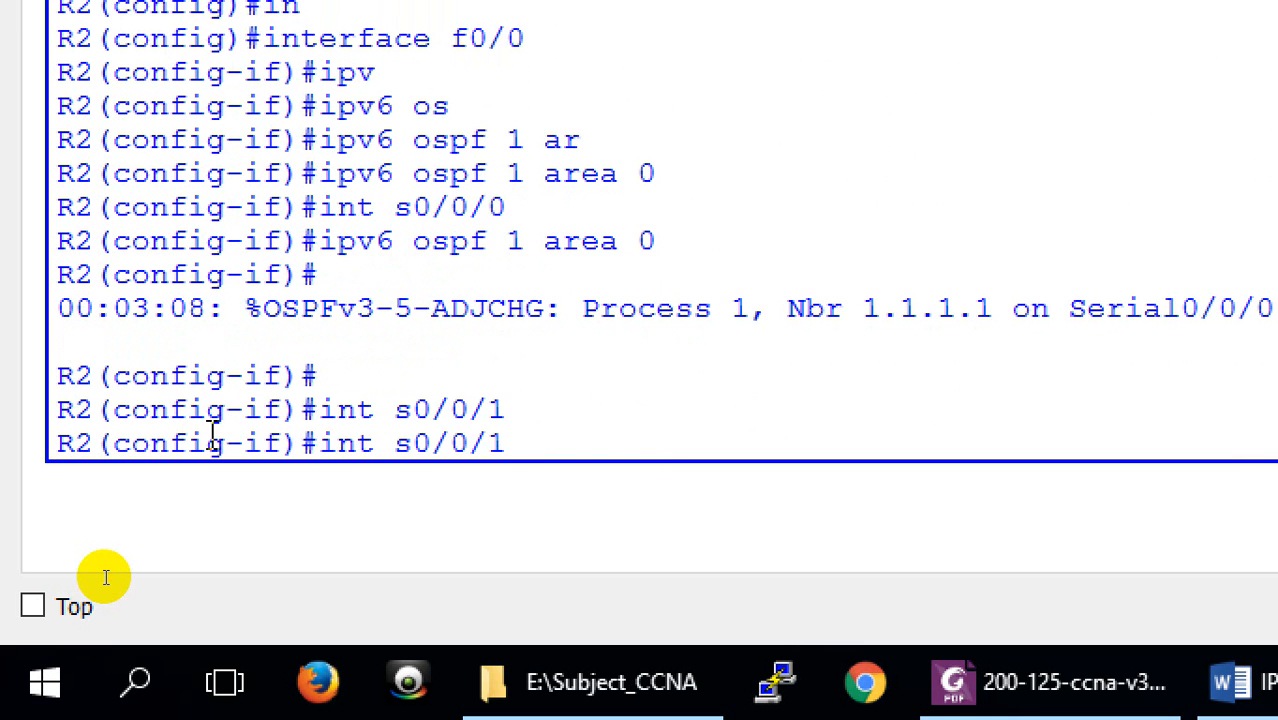
pyautogui.press('Up')
pyautogui.press('Return')
pyautogui.hotkey('ctrl', 'z')
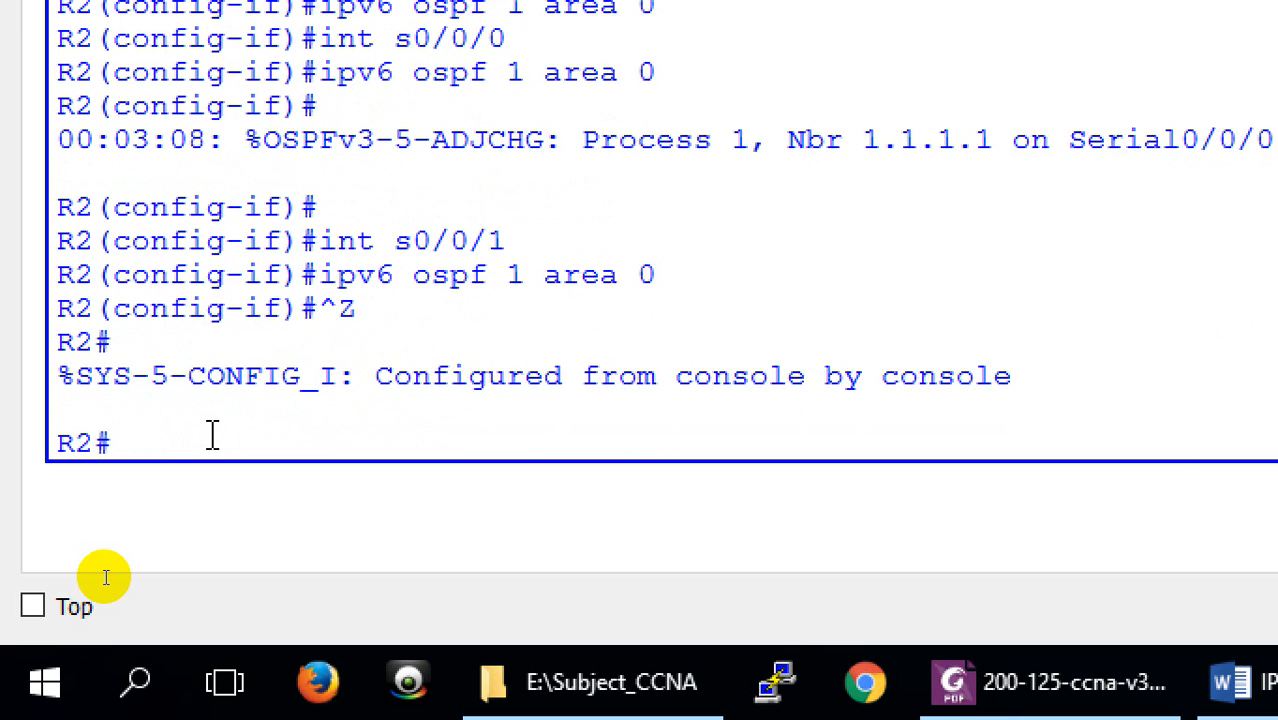
pyautogui.press('Return')
pyautogui.press('Return')
pyautogui.press('Return')
pyautogui.press('Return')
pyautogui.press('Return')
pyautogui.press('Return')
pyautogui.press('Return')
pyautogui.press('Return')
pyautogui.press('Return')
pyautogui.press('Return')
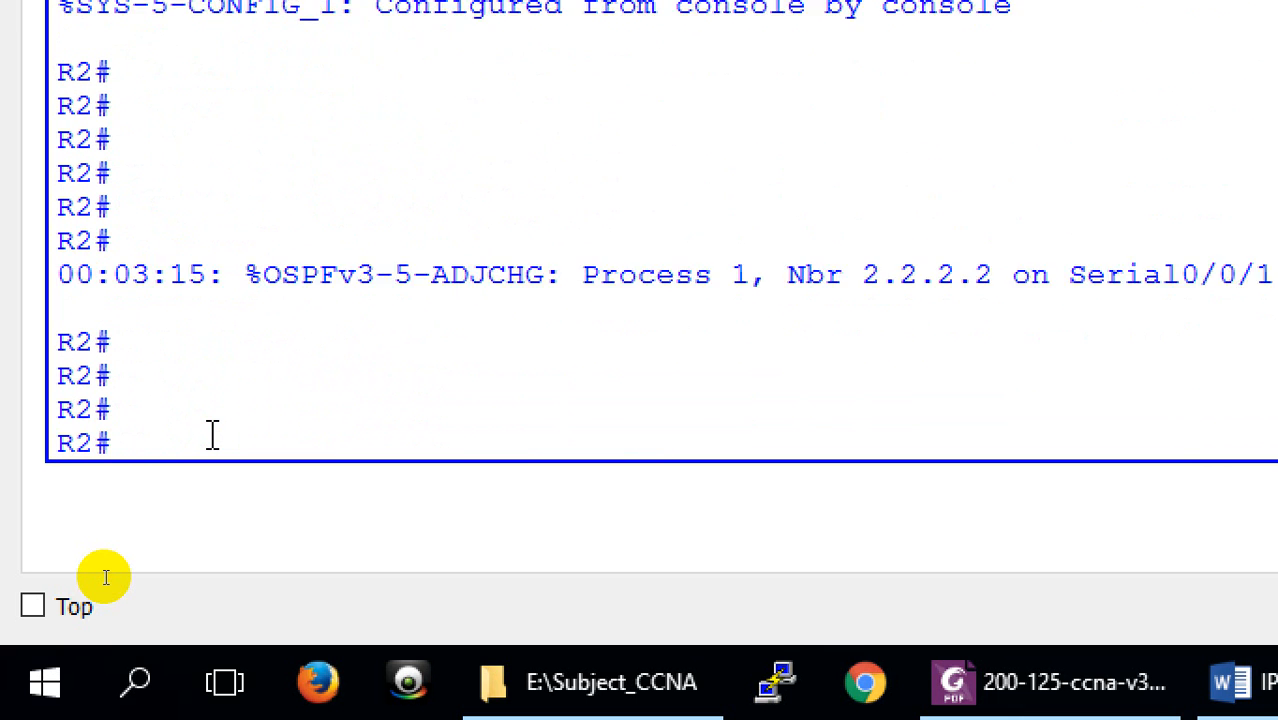
# Display R2's IPv6 routing table with show ipv6 route and look through its entries.
pyautogui.write('show ipv')
pyautogui.press('Tab')
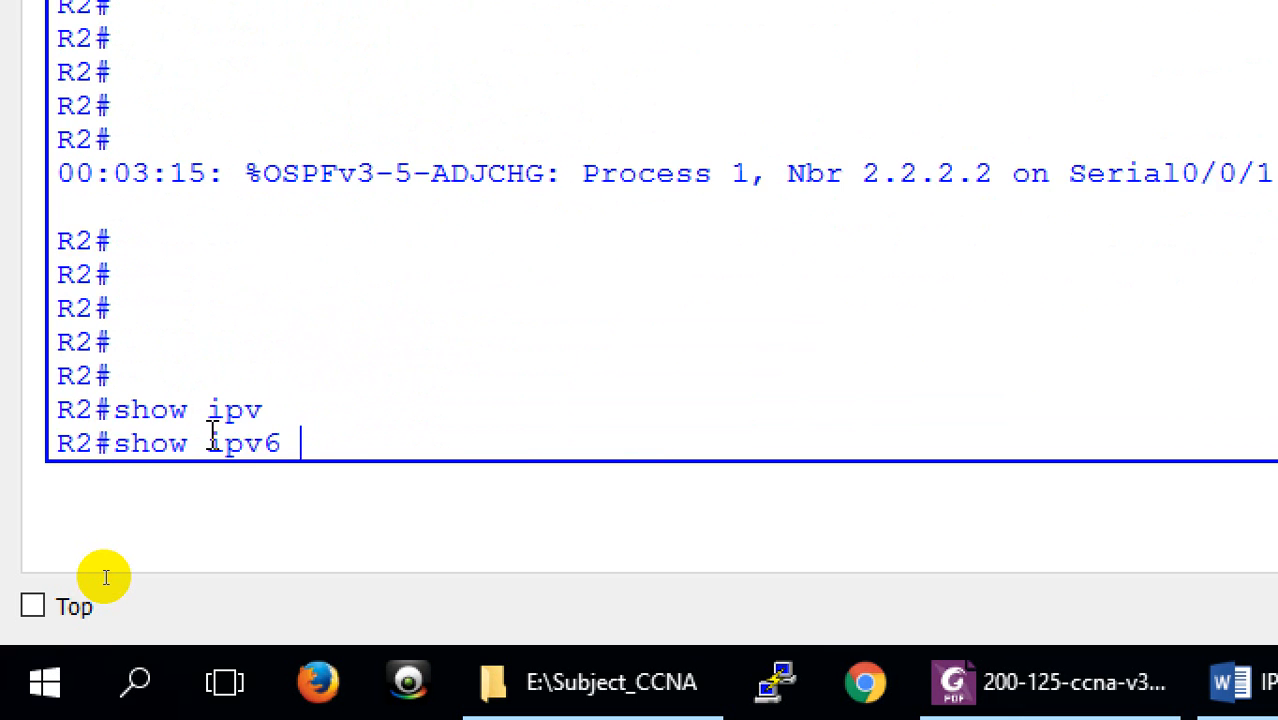
pyautogui.write('ro')
pyautogui.press('Return')
pyautogui.press('Return')
pyautogui.press('Return')
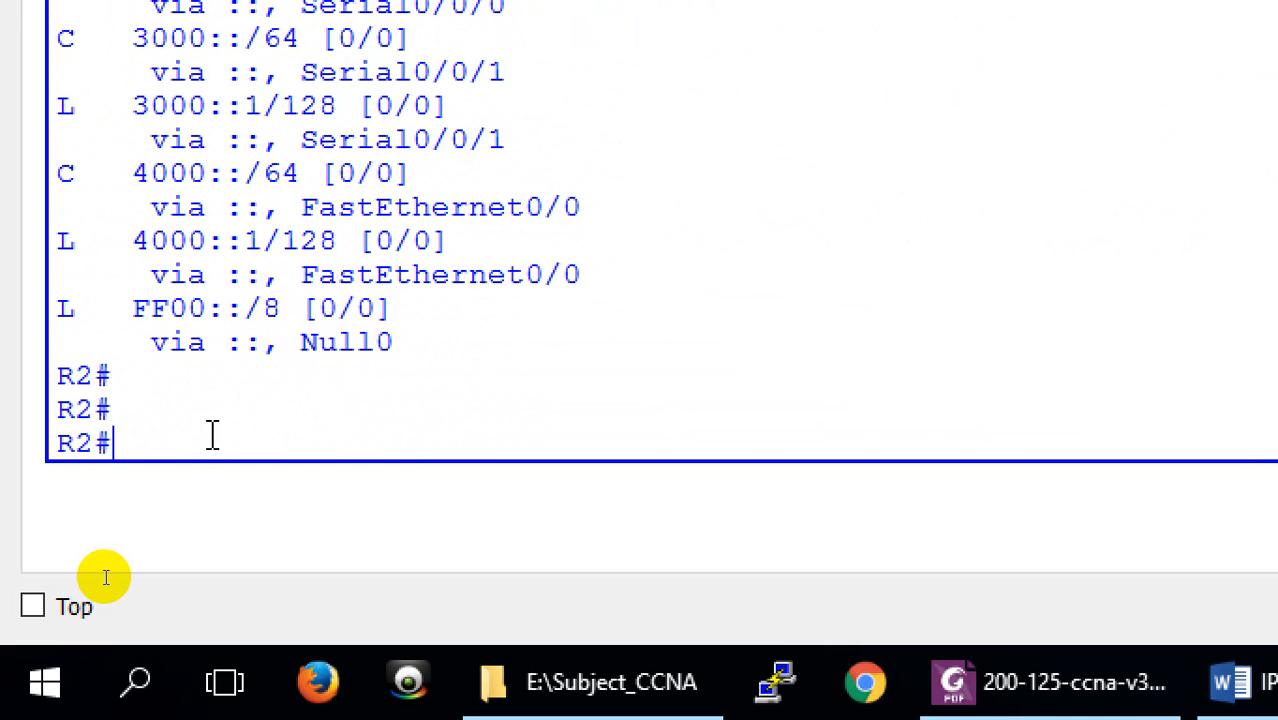
pyautogui.scroll(2, 168, 135)
pyautogui.scroll(-2, 176, 225)
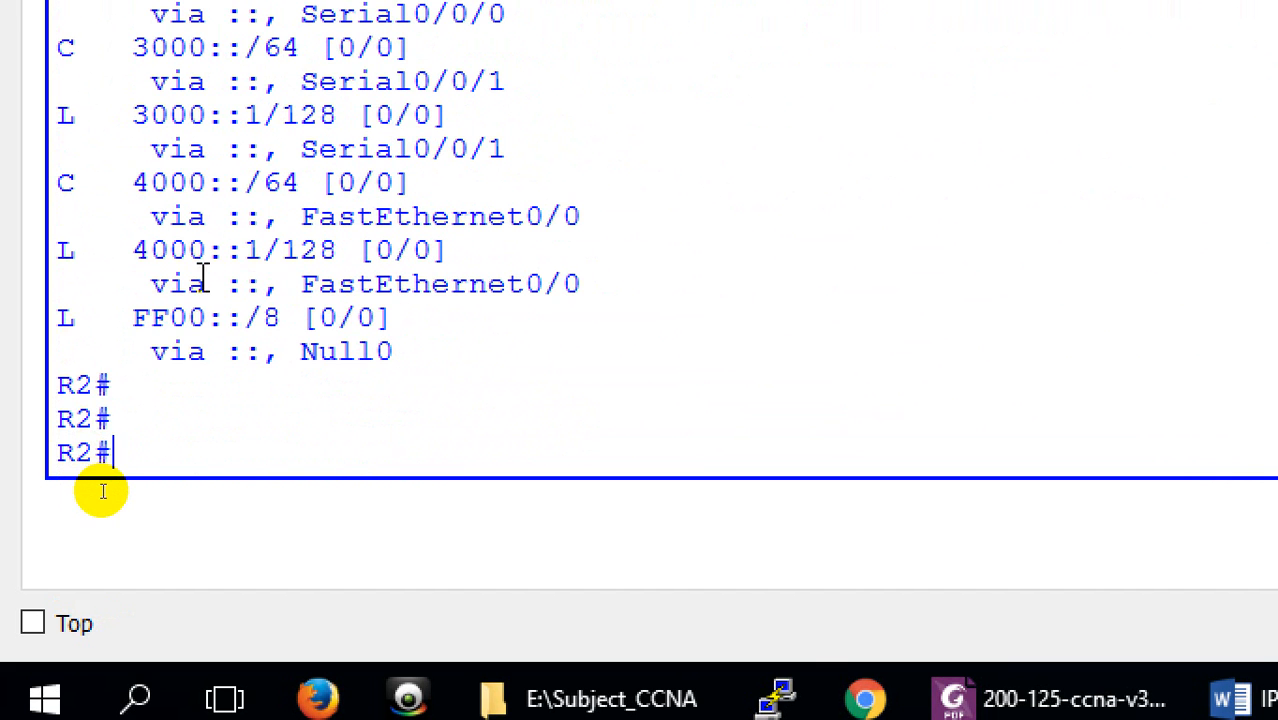
# Display R2's IPv6 routing table again and examine the route code and prefix of the 5000::/64 entry.
pyautogui.press('Up')
pyautogui.press('Return')
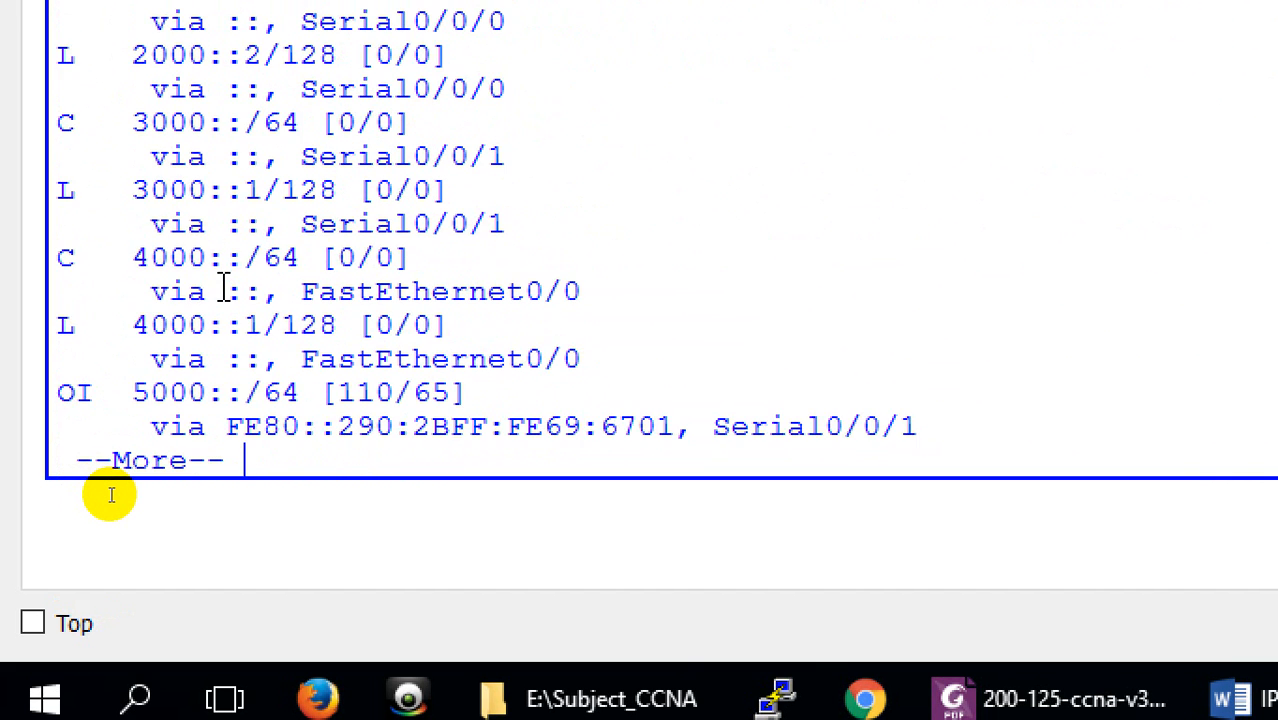
pyautogui.press('space')
pyautogui.press('Return')
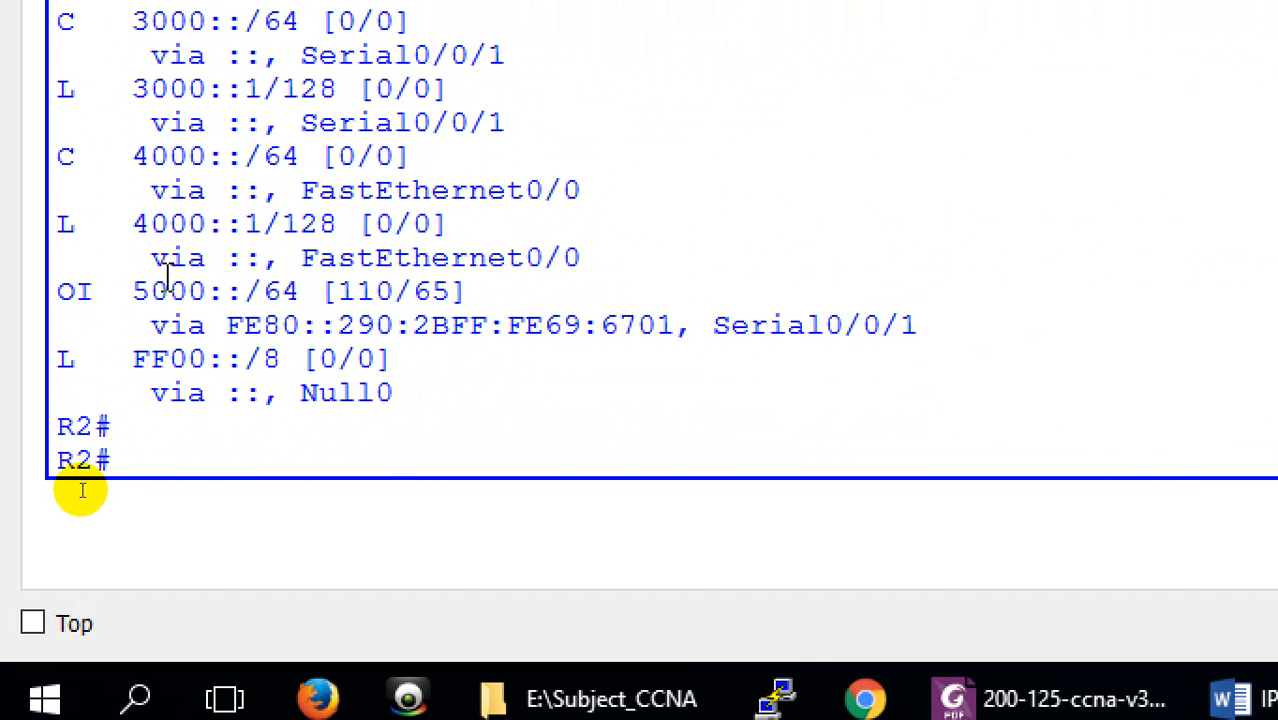
pyautogui.moveTo(94, 291); pyautogui.dragTo(57, 293)
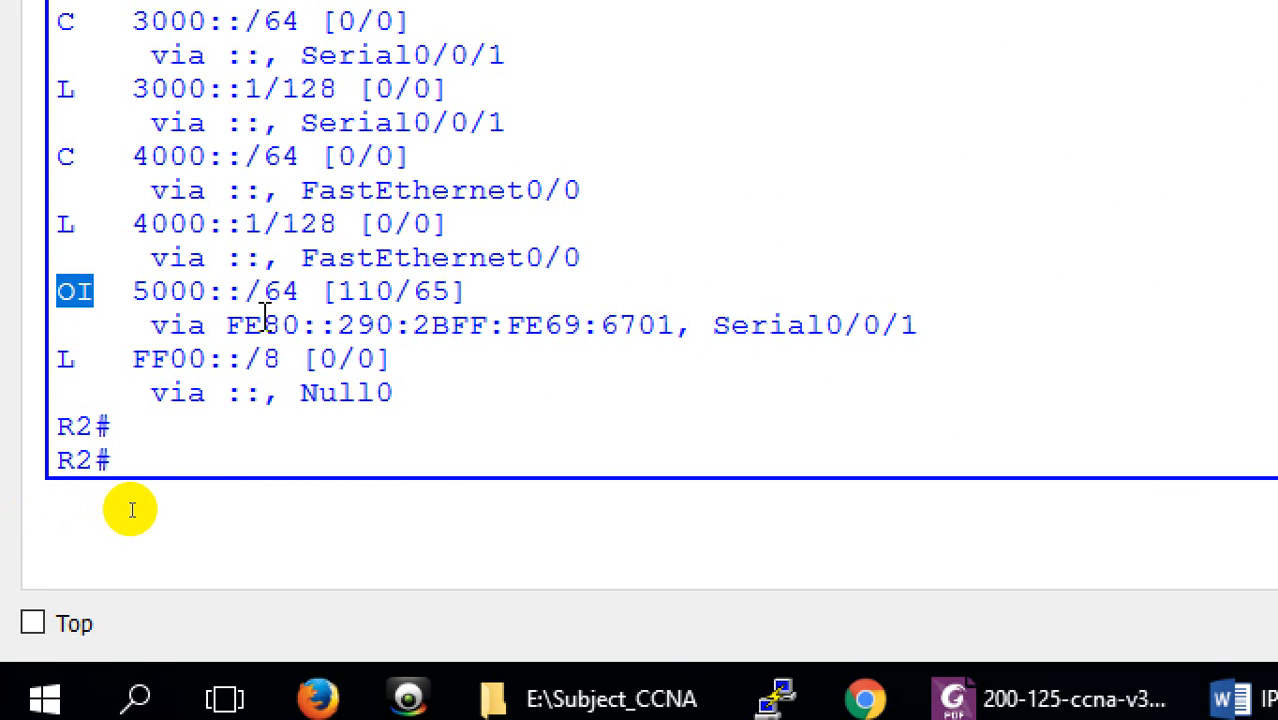
pyautogui.moveTo(134, 291); pyautogui.dragTo(168, 296)
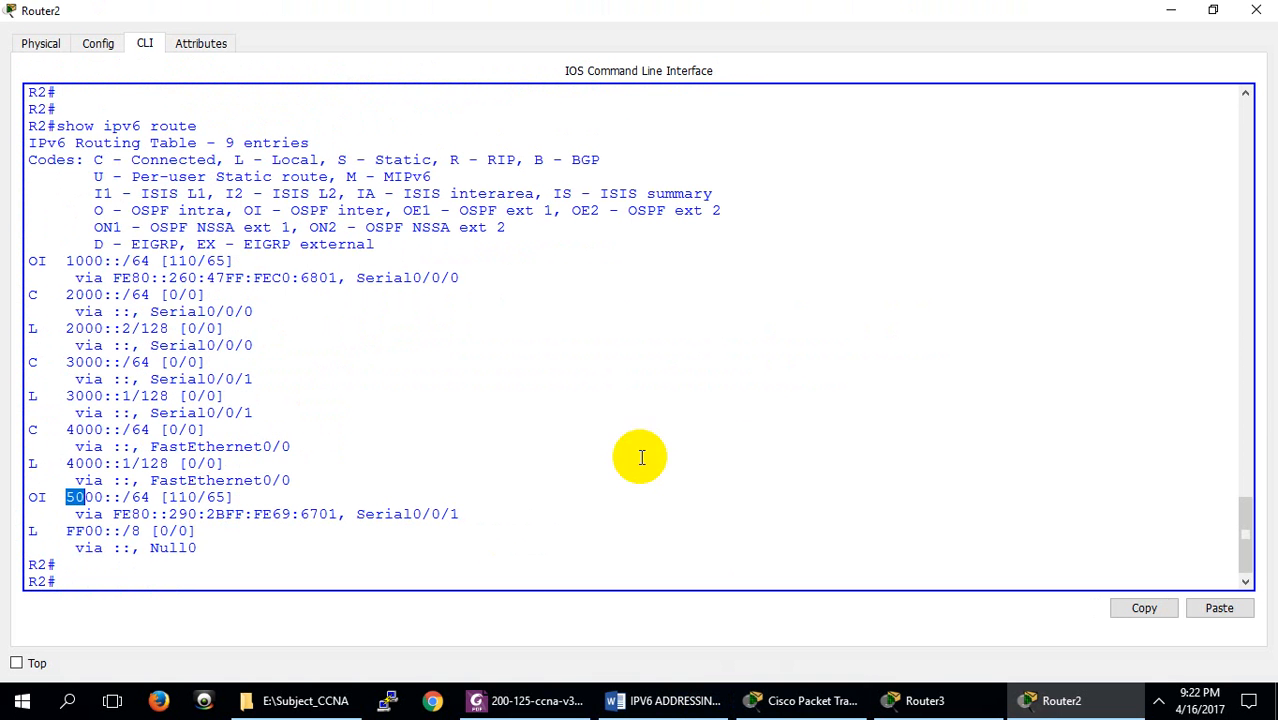
# Return to the network topology and open the Command Prompt on PC1.
pyautogui.click(800, 705)
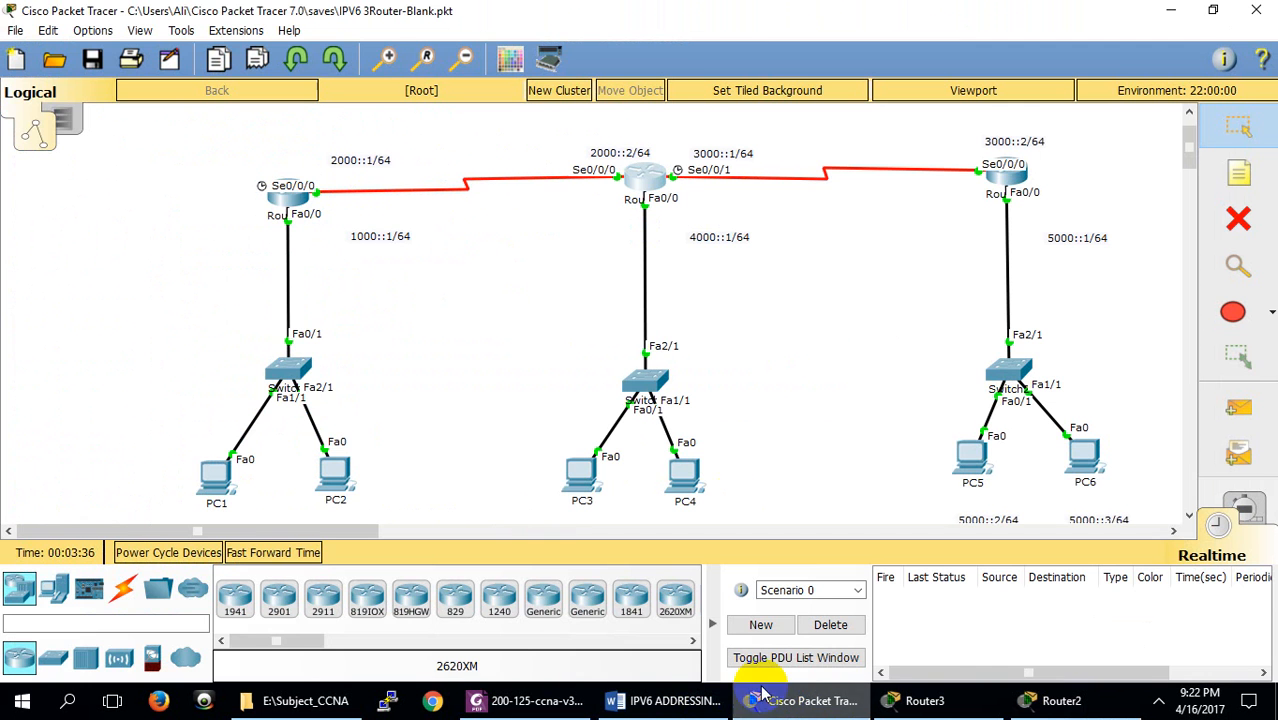
pyautogui.click(215, 480)
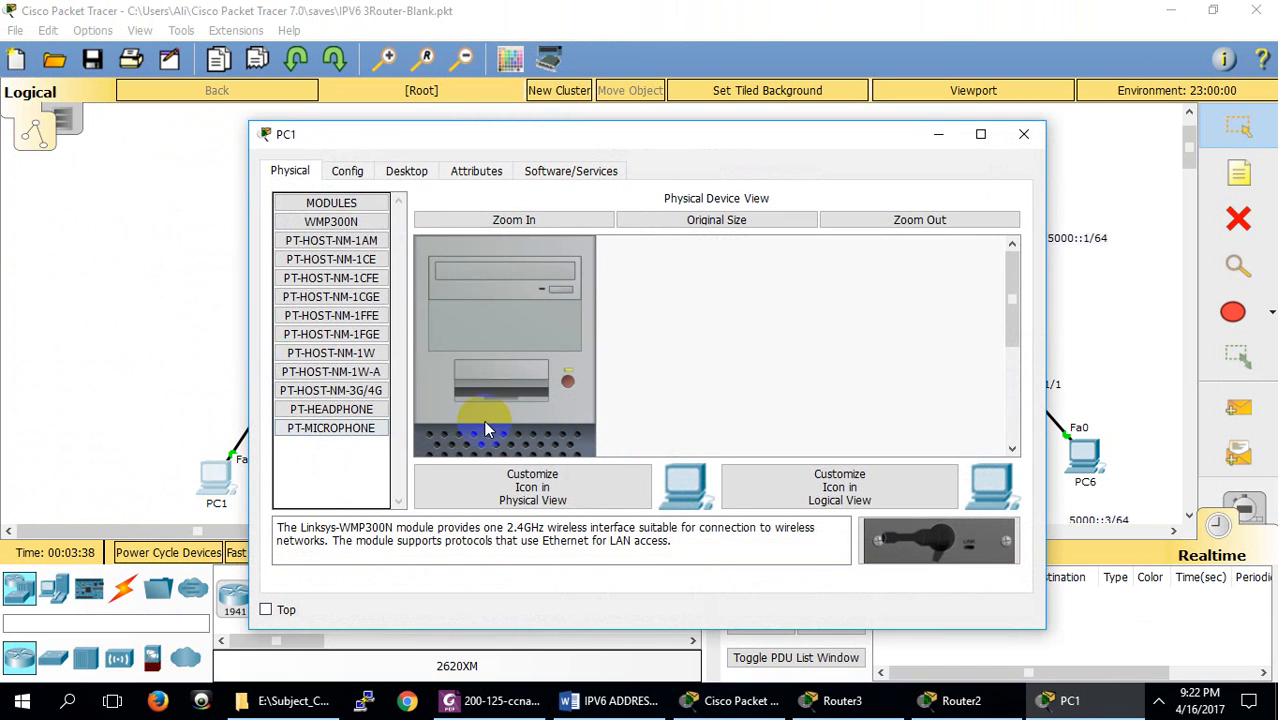
pyautogui.click(1125, 520)
pyautogui.hscroll(1, 1114, 522)
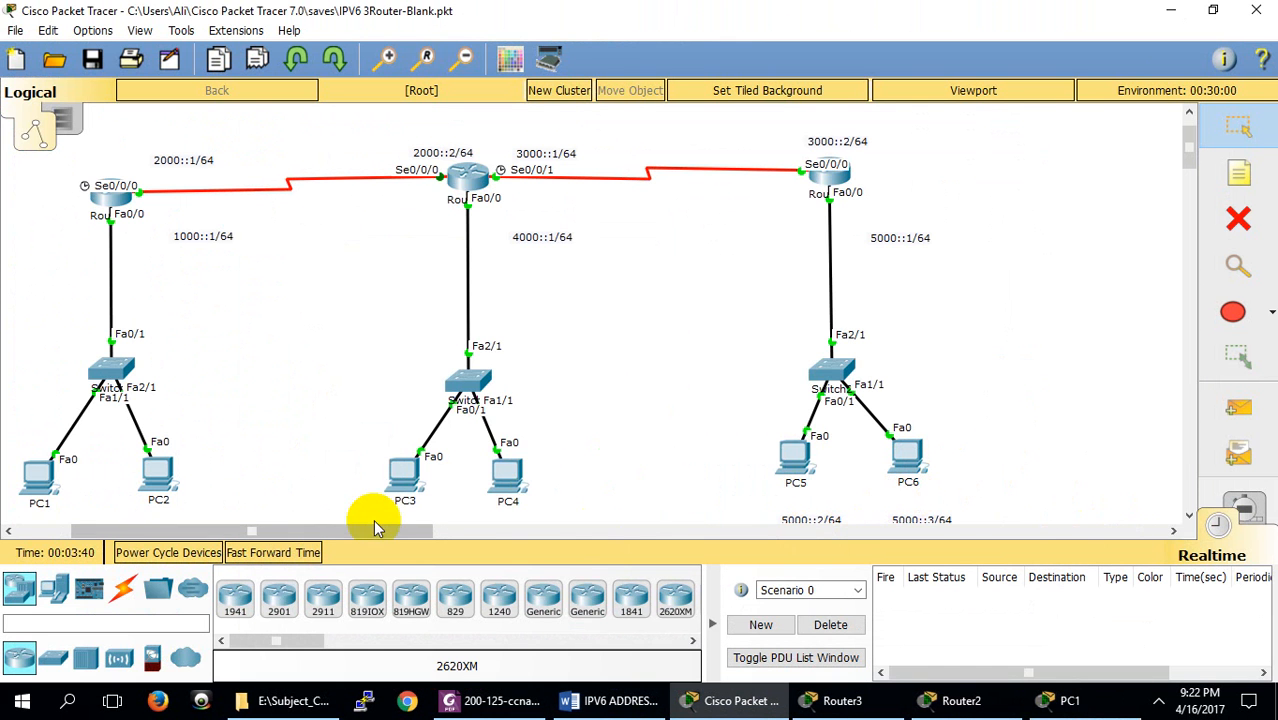
pyautogui.hscroll(-1, 328, 527)
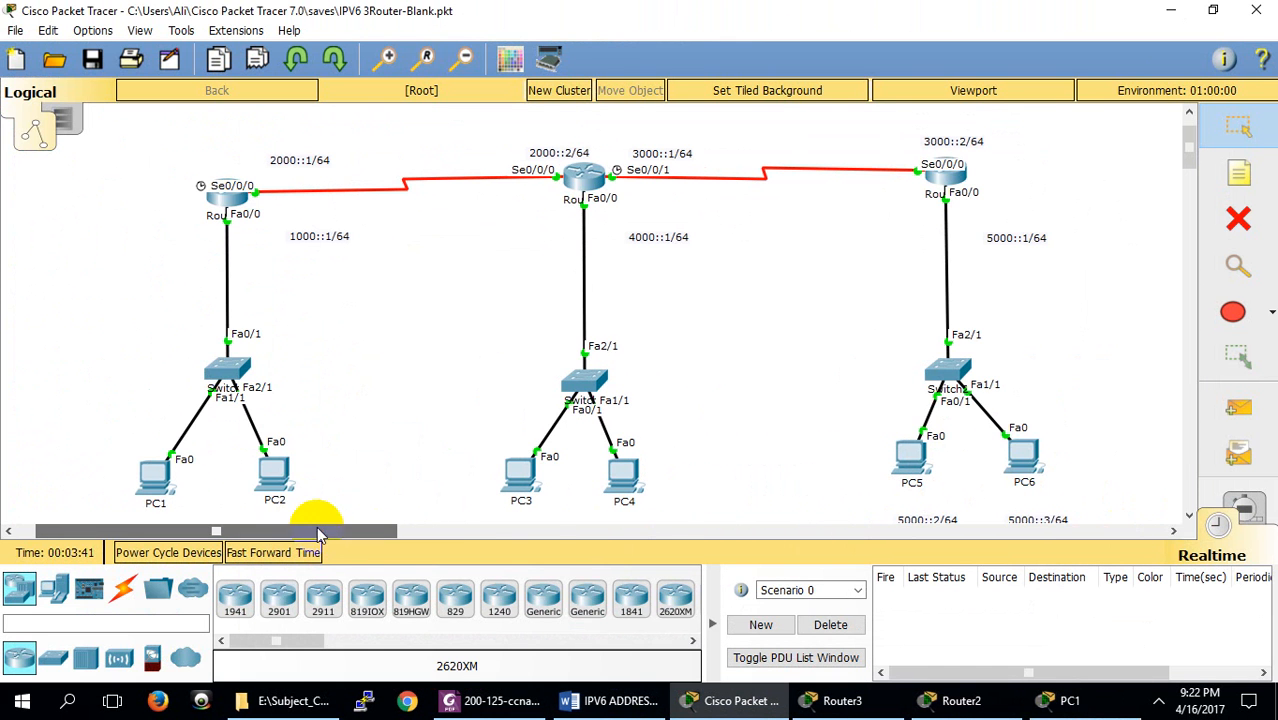
pyautogui.click(156, 470)
pyautogui.click(407, 171)
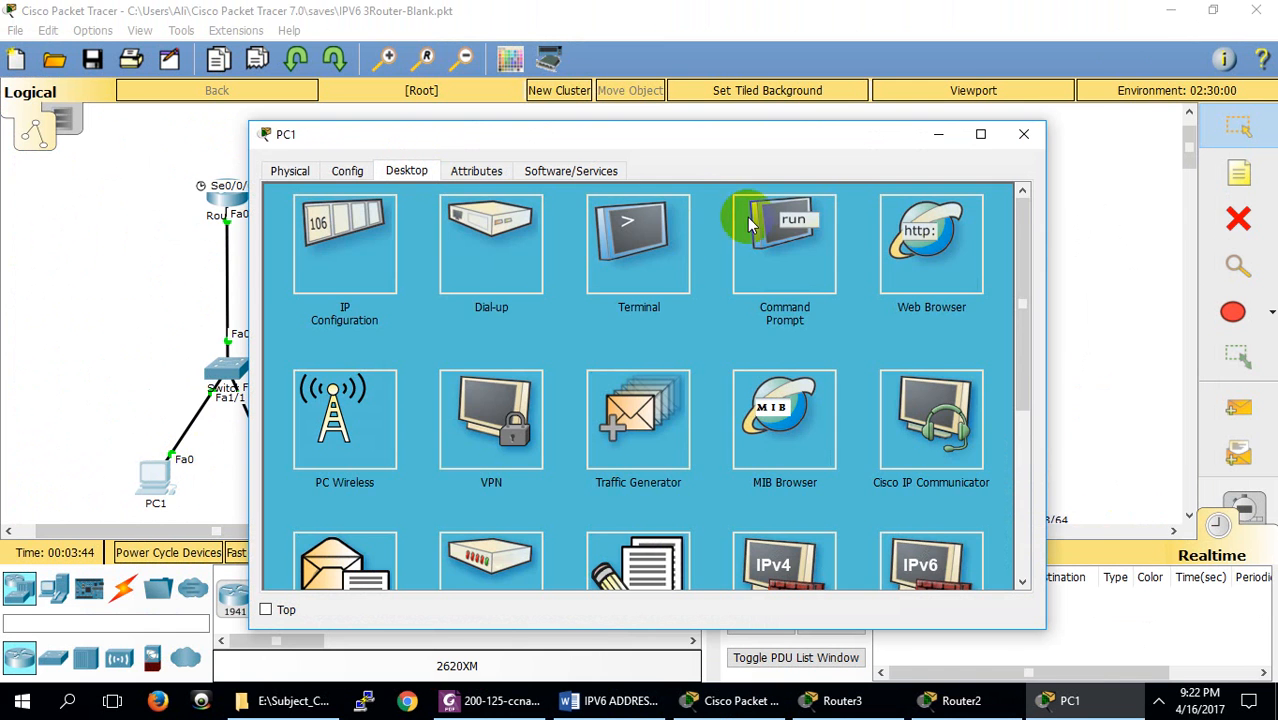
pyautogui.click(770, 240)
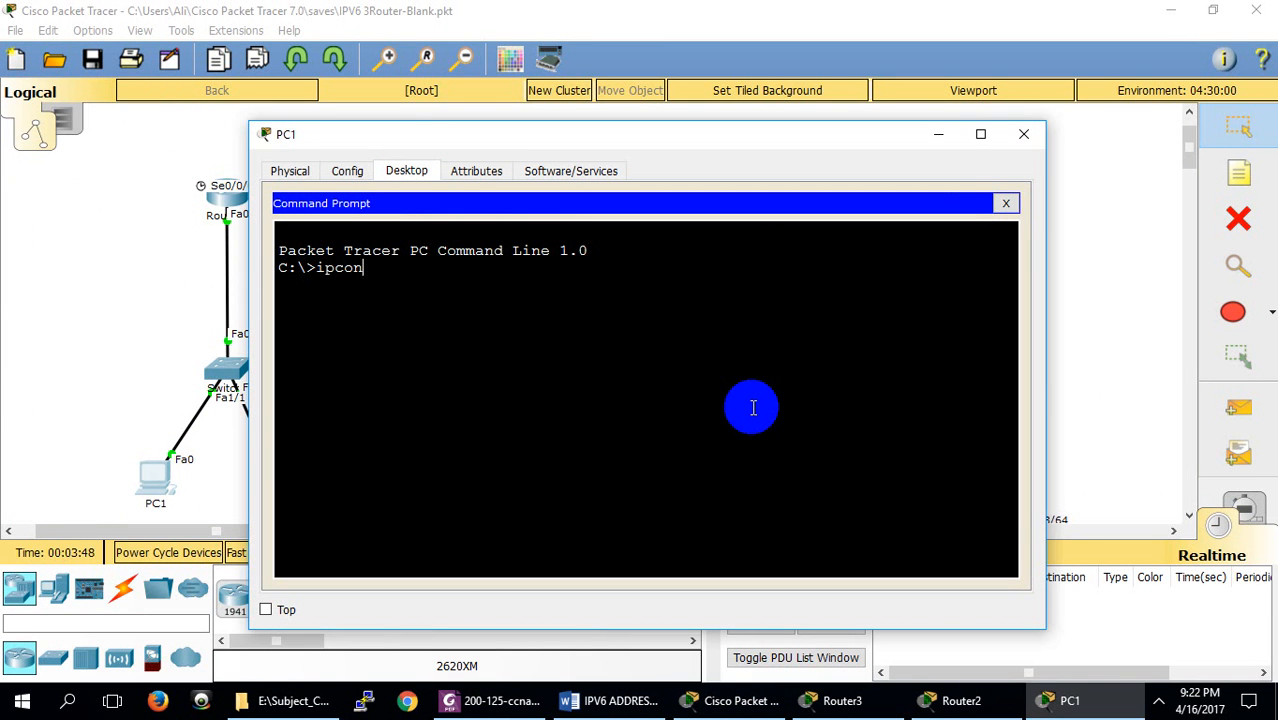
# Display PC1's address settings with ipconfig and ipv6config.
pyautogui.write('ipconfig')
pyautogui.press('Return')
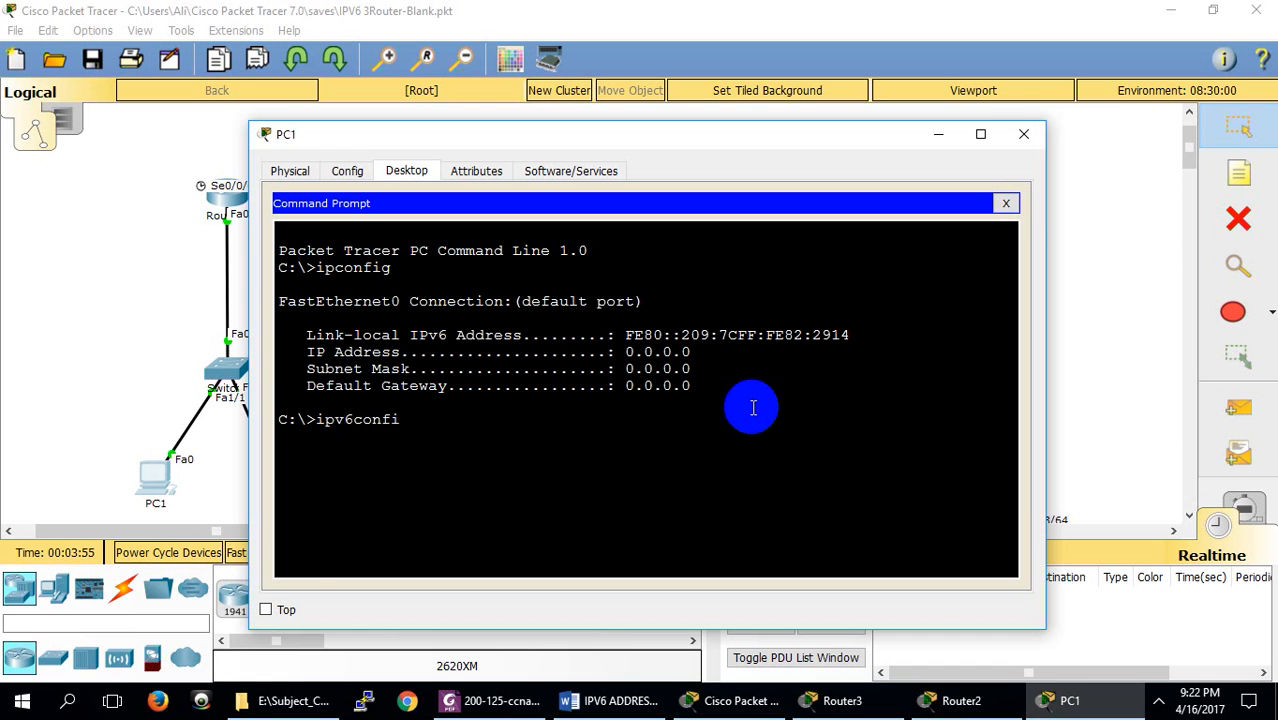
pyautogui.write('ipv6config')
pyautogui.press('Return')
# Ping 5000::3 from PC1 to test reachability of PC6.
pyautogui.write('ping 50000::3')
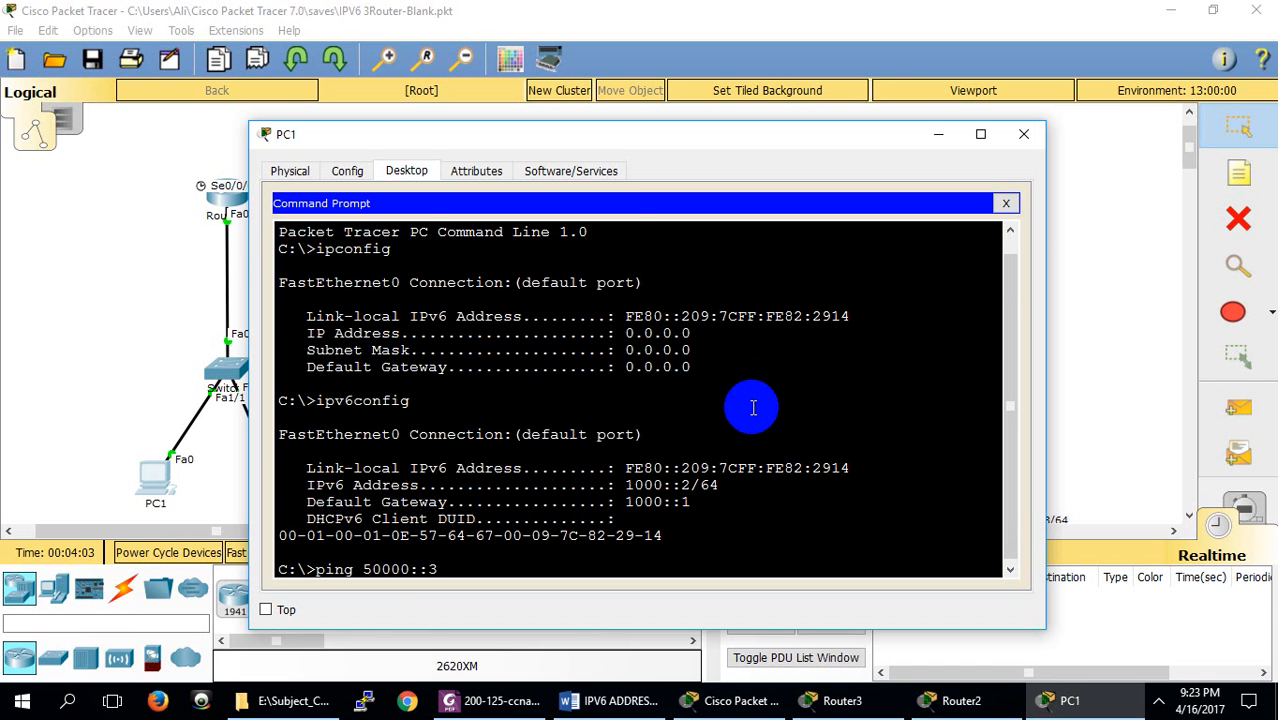
pyautogui.press('Return')
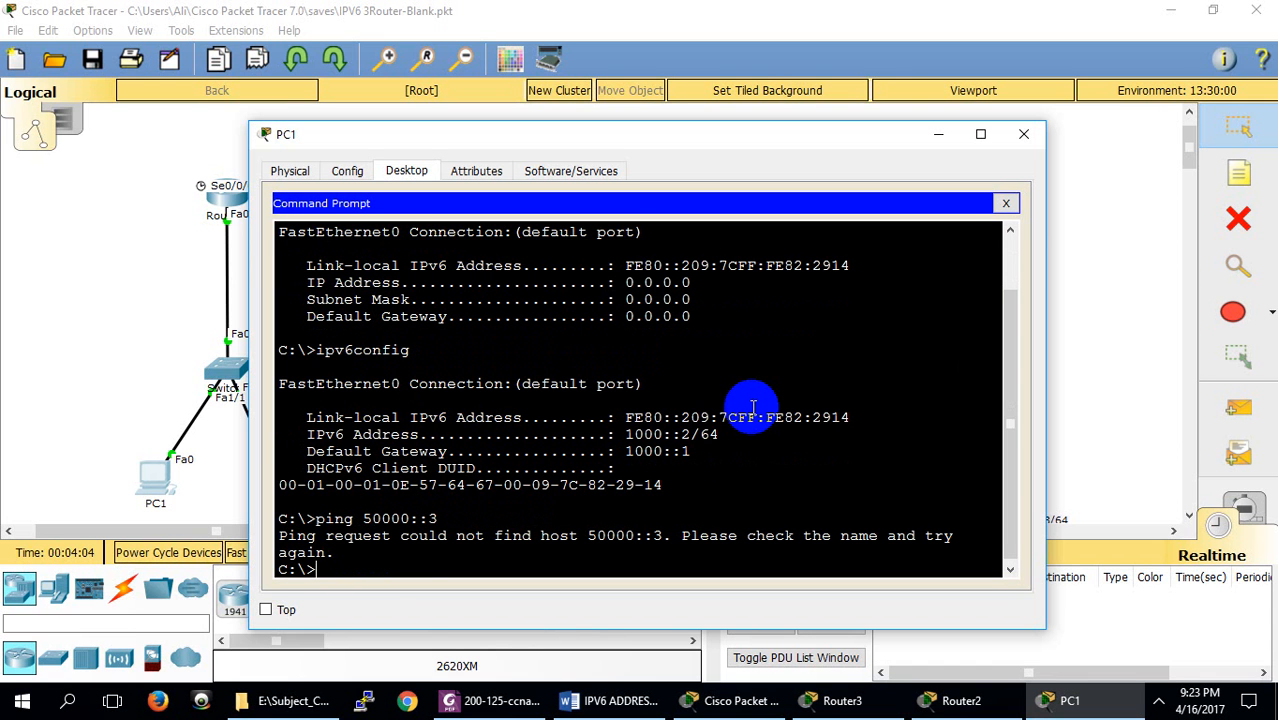
pyautogui.press('Up')
pyautogui.press('Return')
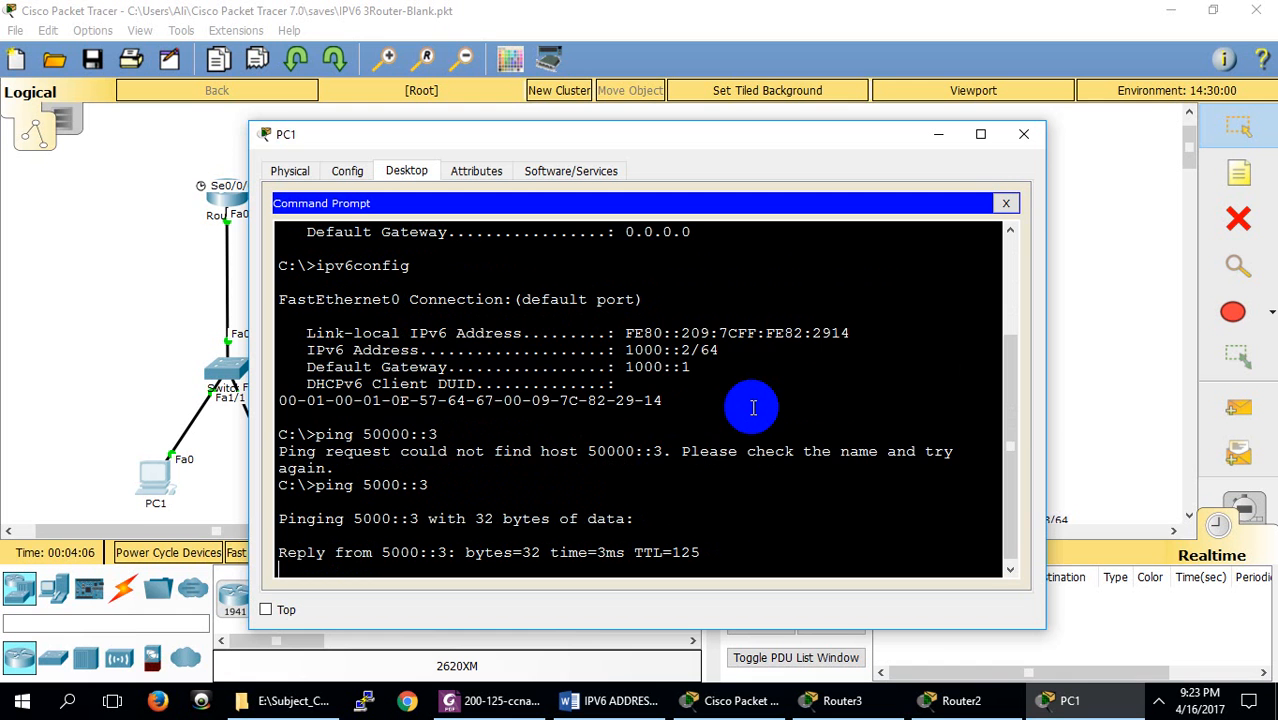
# Switch the topology to Simulation mode, hide the event list and add a simple PDU from PC6 to PC3.
pyautogui.click(1110, 355)
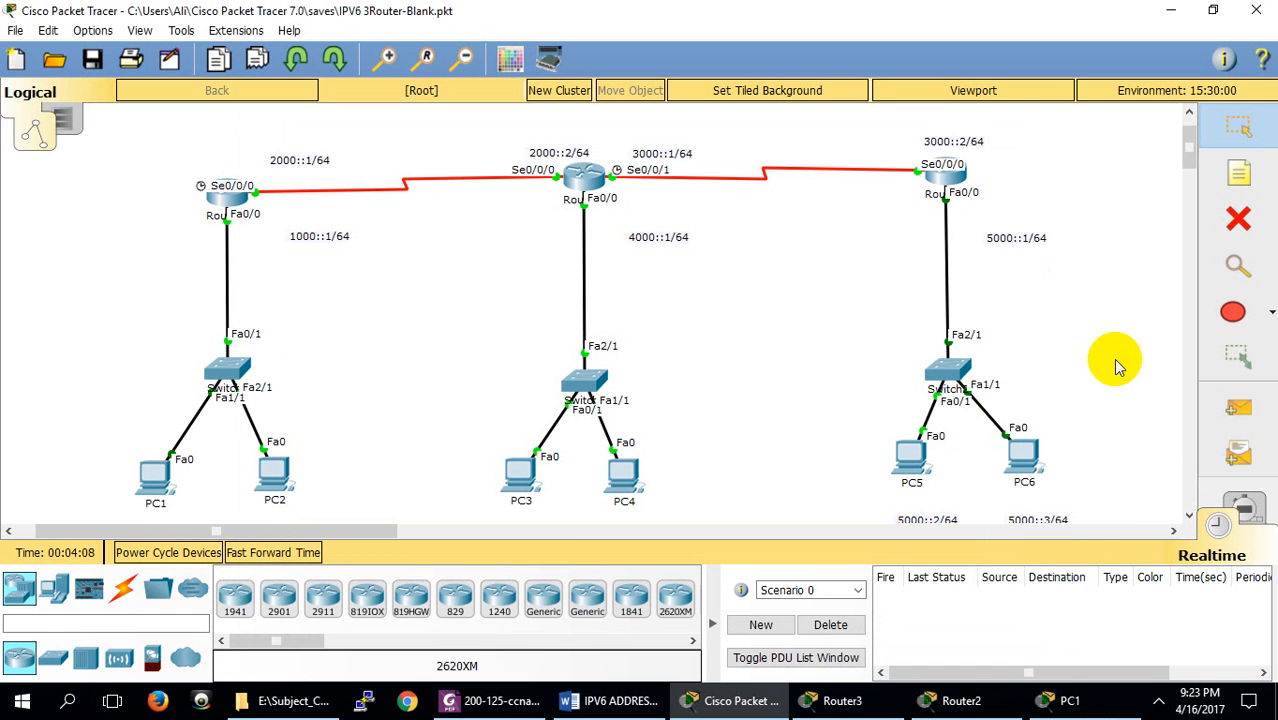
pyautogui.click(1243, 512)
pyautogui.click(1128, 555)
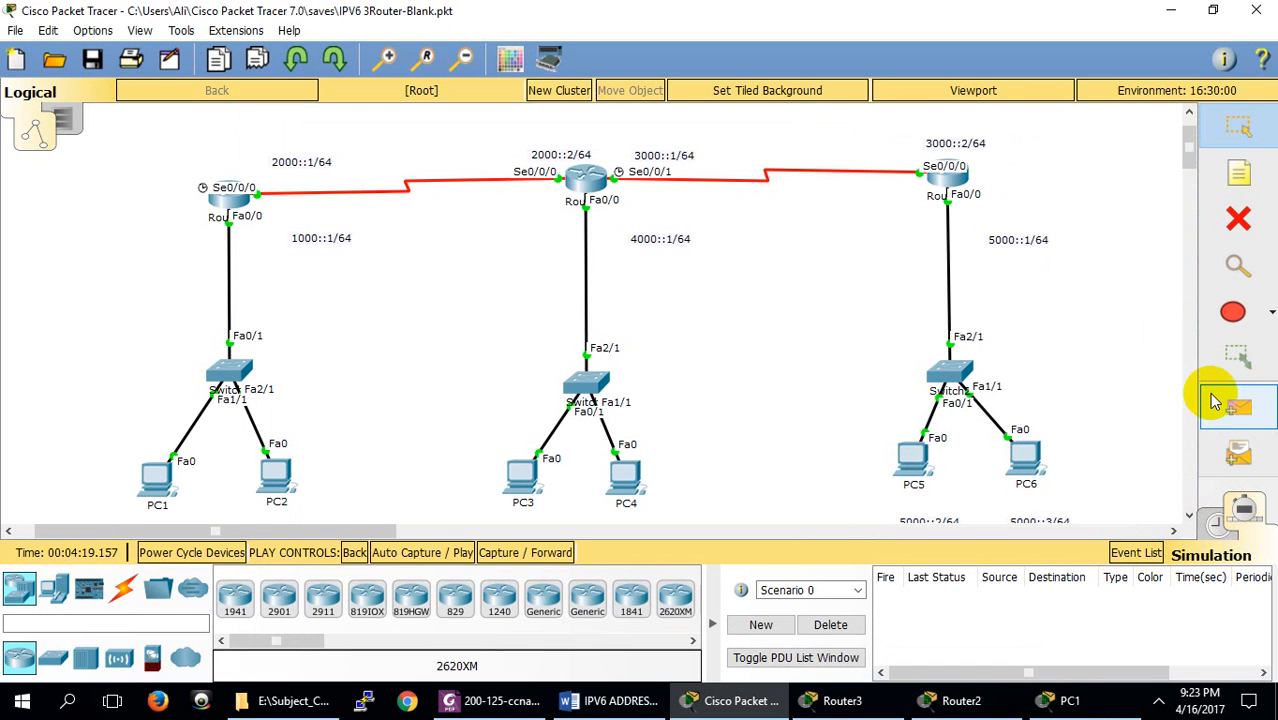
pyautogui.click(1236, 408)
pyautogui.click(1012, 445)
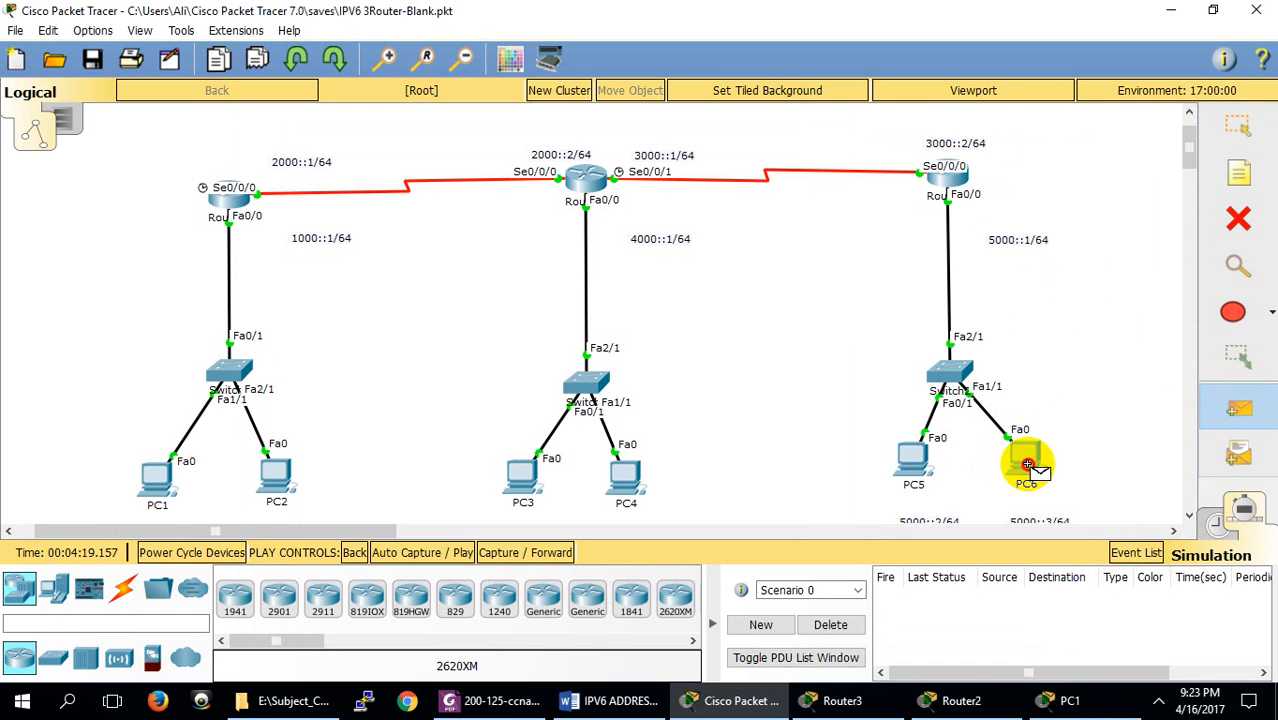
pyautogui.click(515, 477)
# Step the PC6-to-PC3 packet through the simulation to its destination and back, and delete the scenario.
pyautogui.click(519, 552)
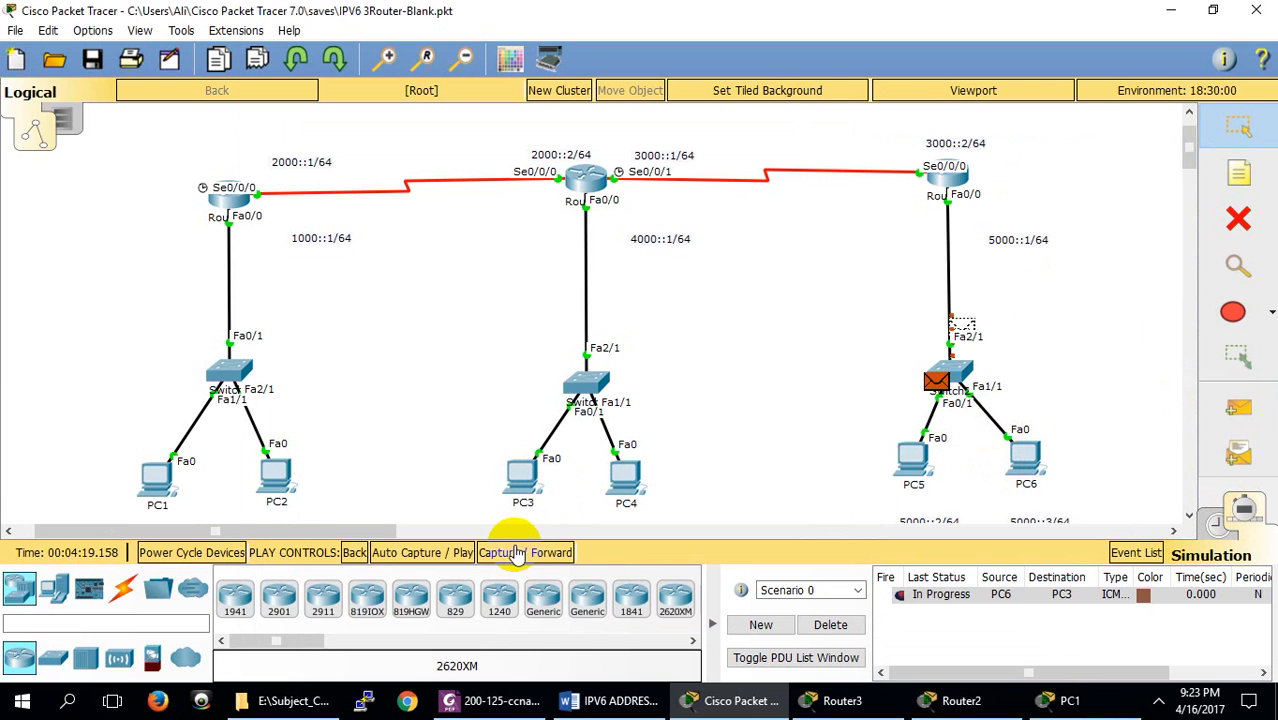
pyautogui.click(517, 552)
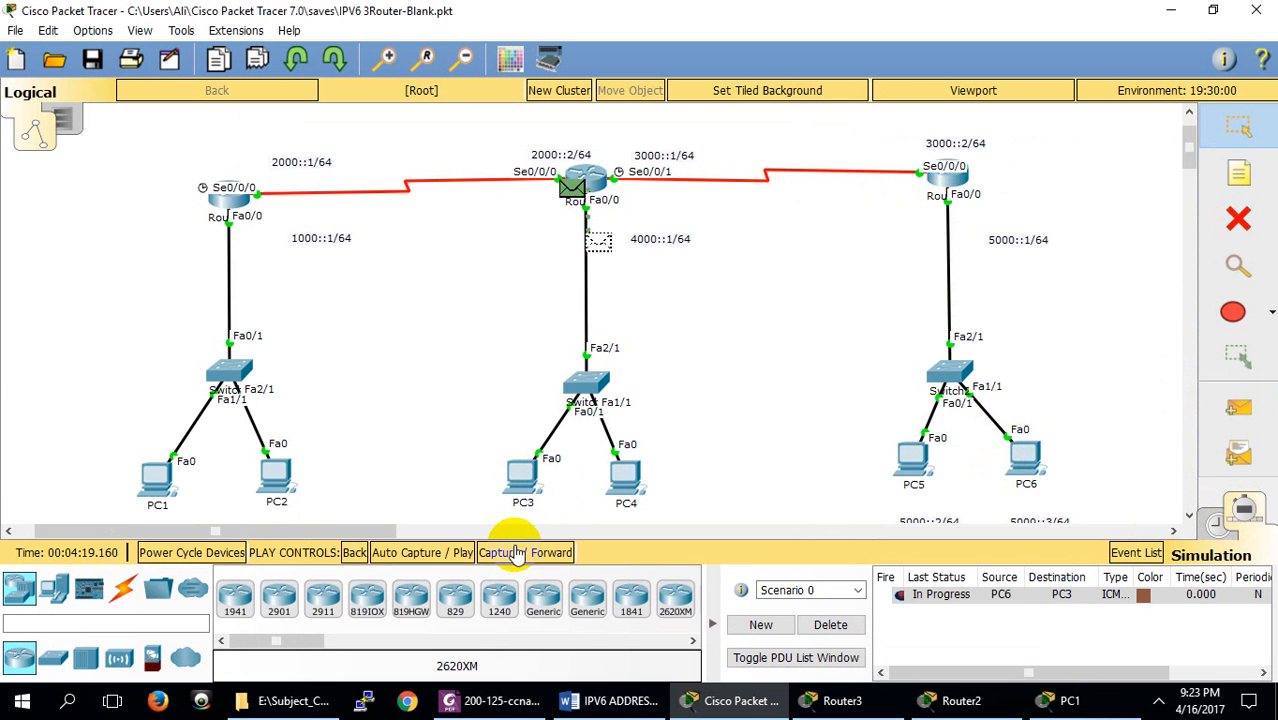
pyautogui.click(513, 548)
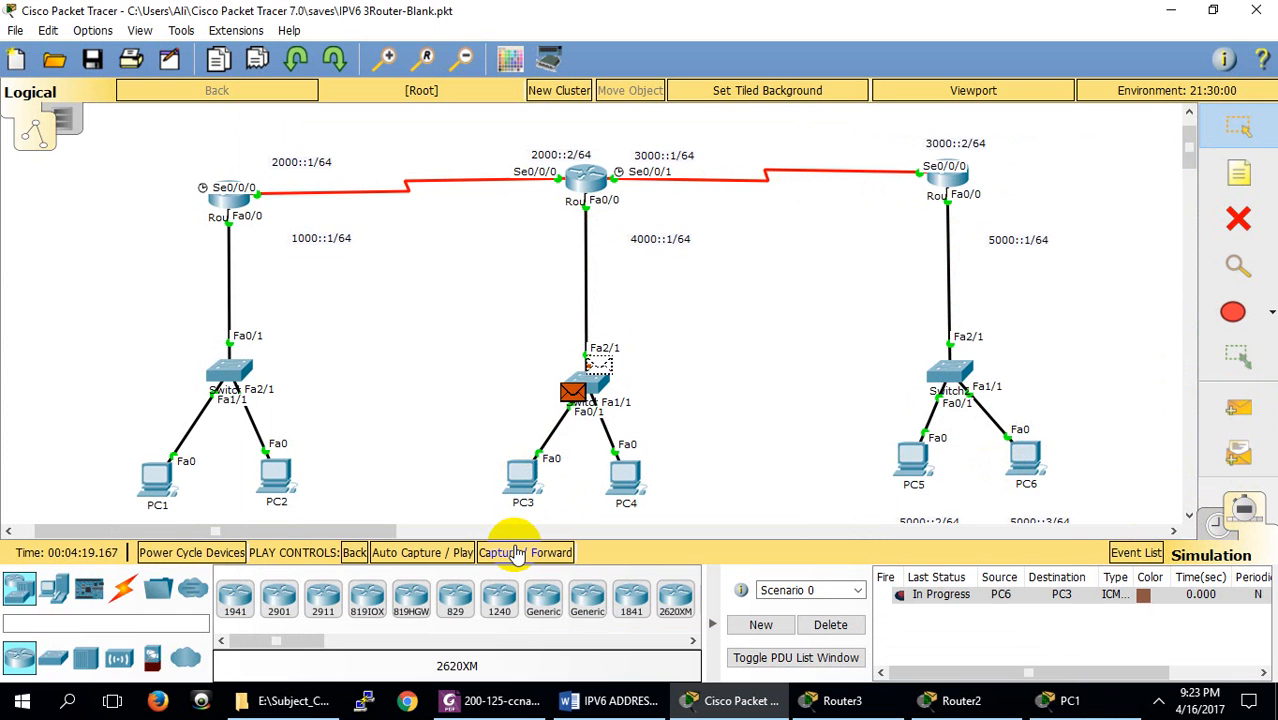
pyautogui.click(517, 552)
pyautogui.click(516, 555)
pyautogui.click(516, 555)
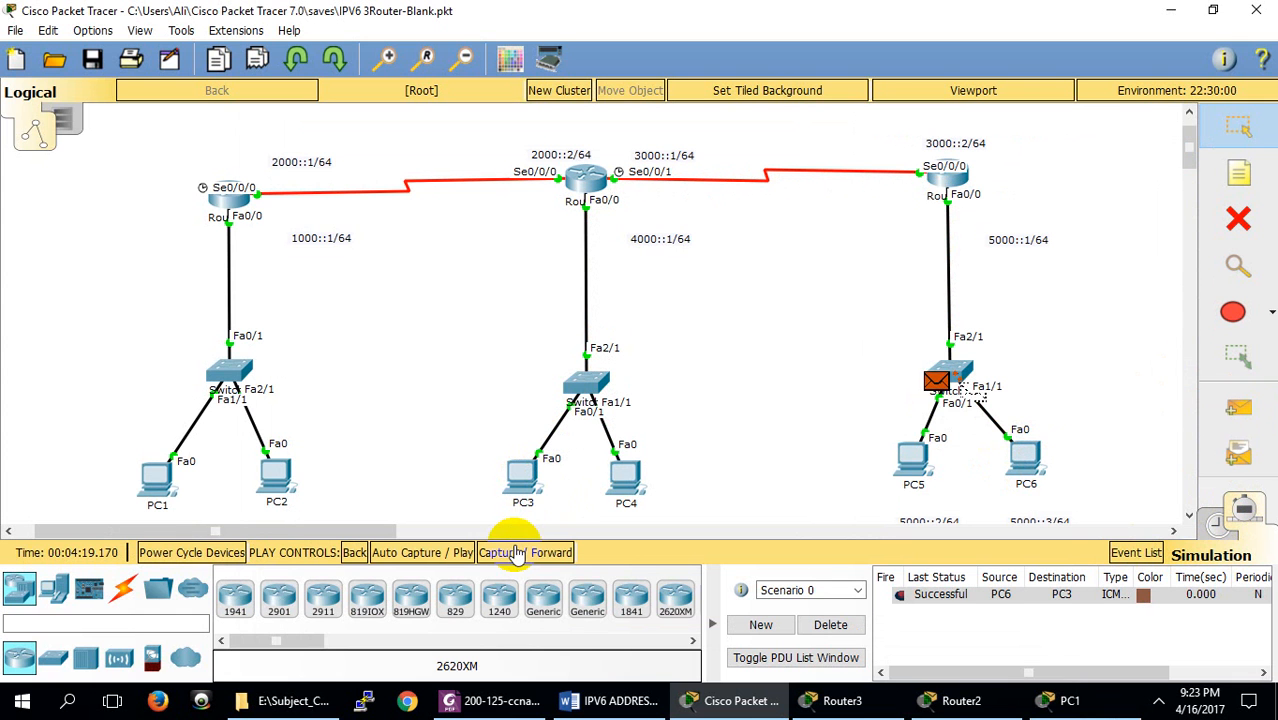
pyautogui.click(516, 555)
pyautogui.click(832, 624)
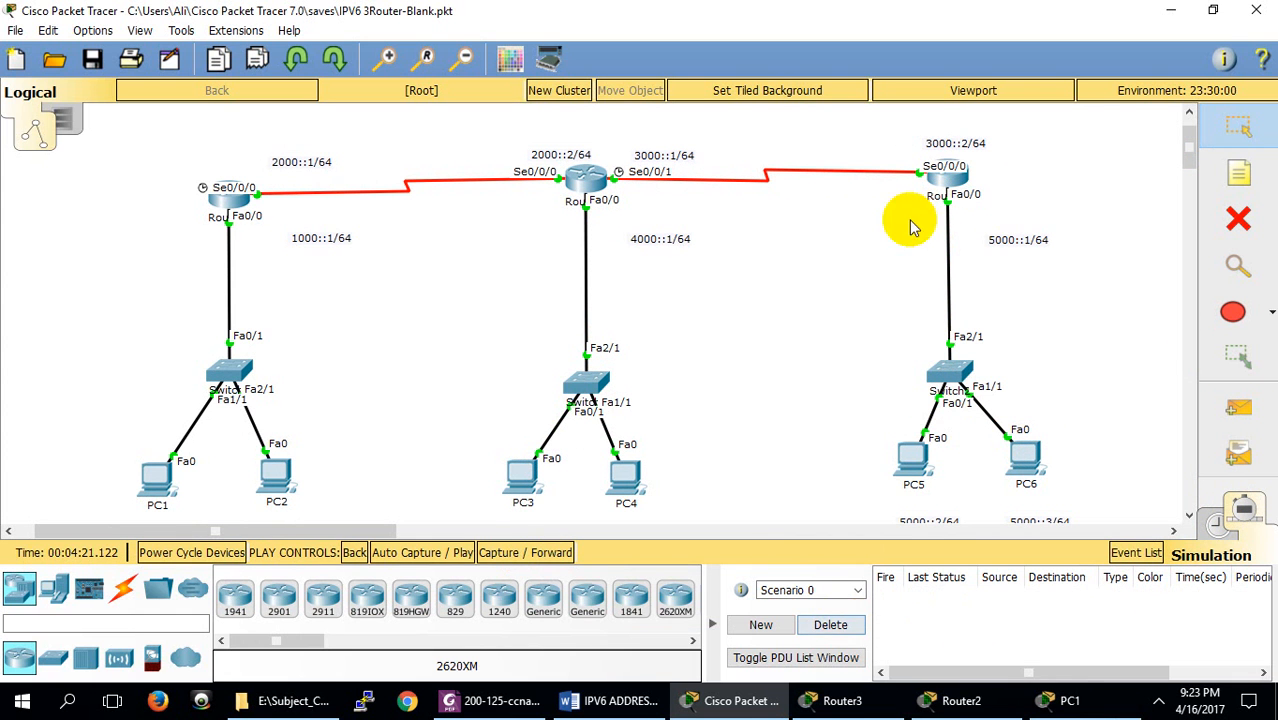
# Step the simulation forward through the routing traffic and inspect the PDU information at Switch0.
pyautogui.click(546, 555)
pyautogui.click(547, 556)
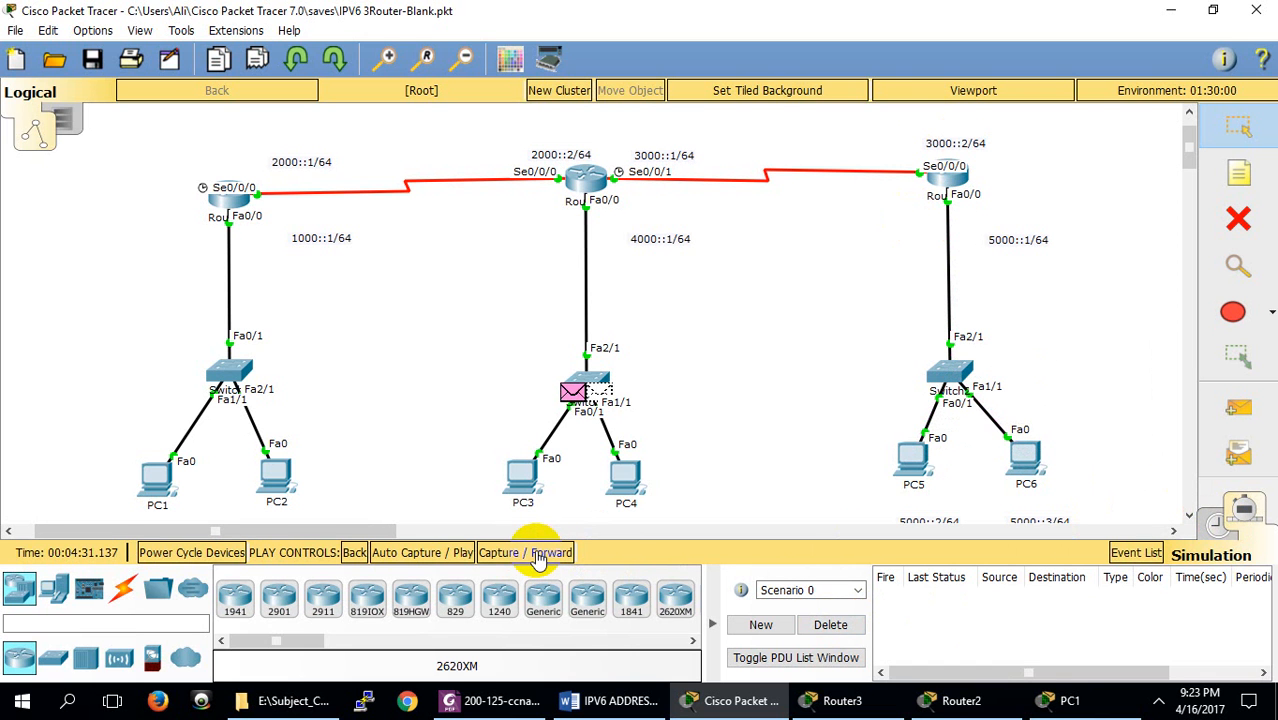
pyautogui.click(538, 557)
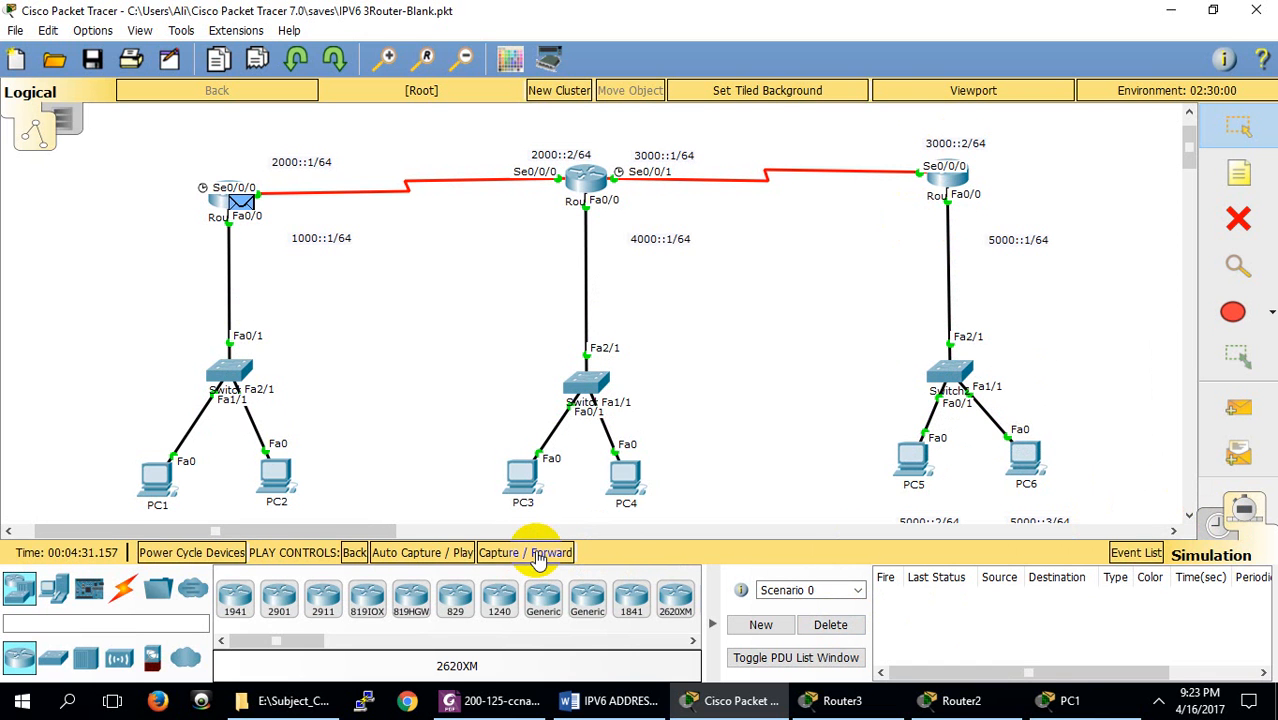
pyautogui.click(538, 557)
pyautogui.click(538, 557)
pyautogui.click(220, 212)
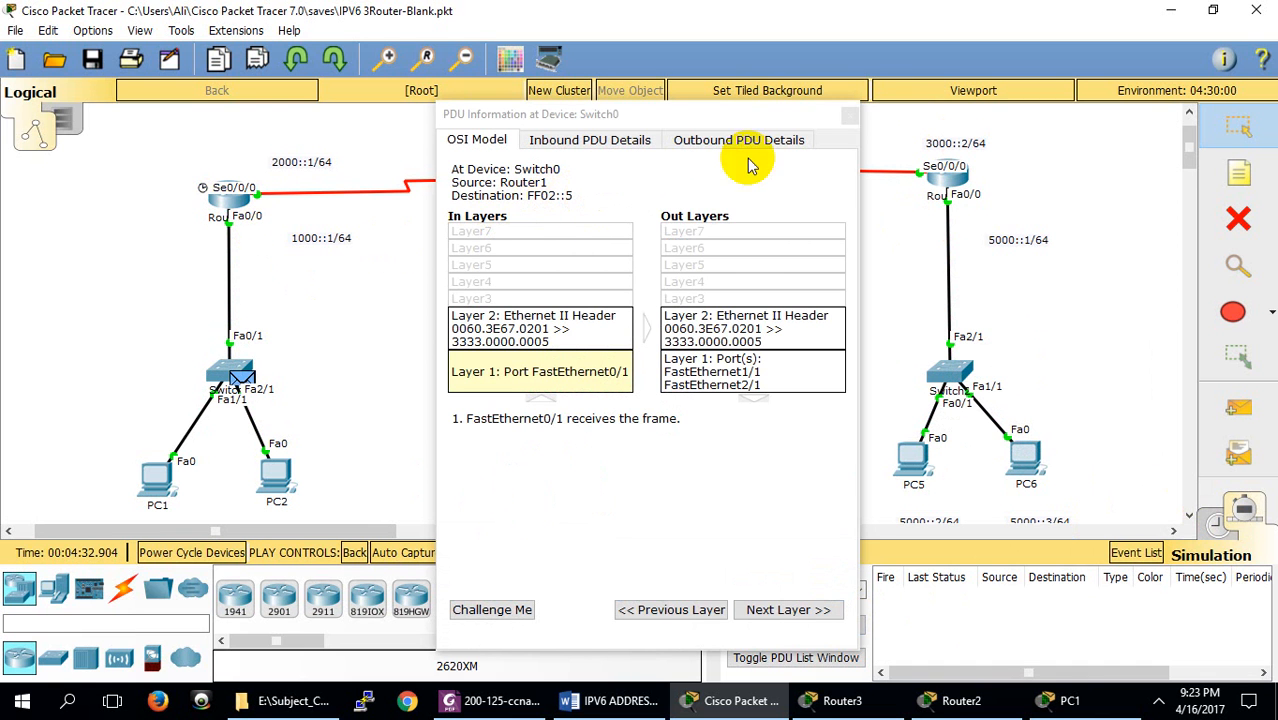
pyautogui.click(845, 116)
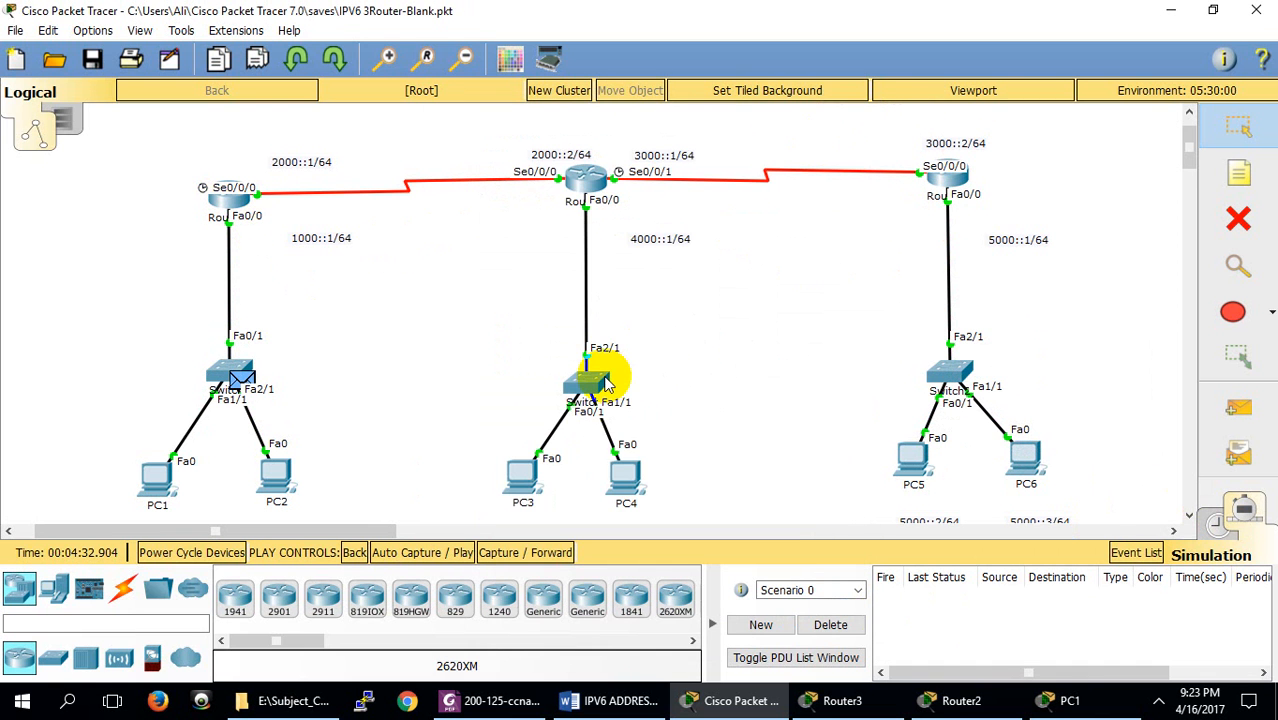
# Reopen Router2's CLI and compare the 1000::/64 route's OI code with its OSPF inter definition in the legend.
pyautogui.click(586, 178)
pyautogui.click(820, 339)
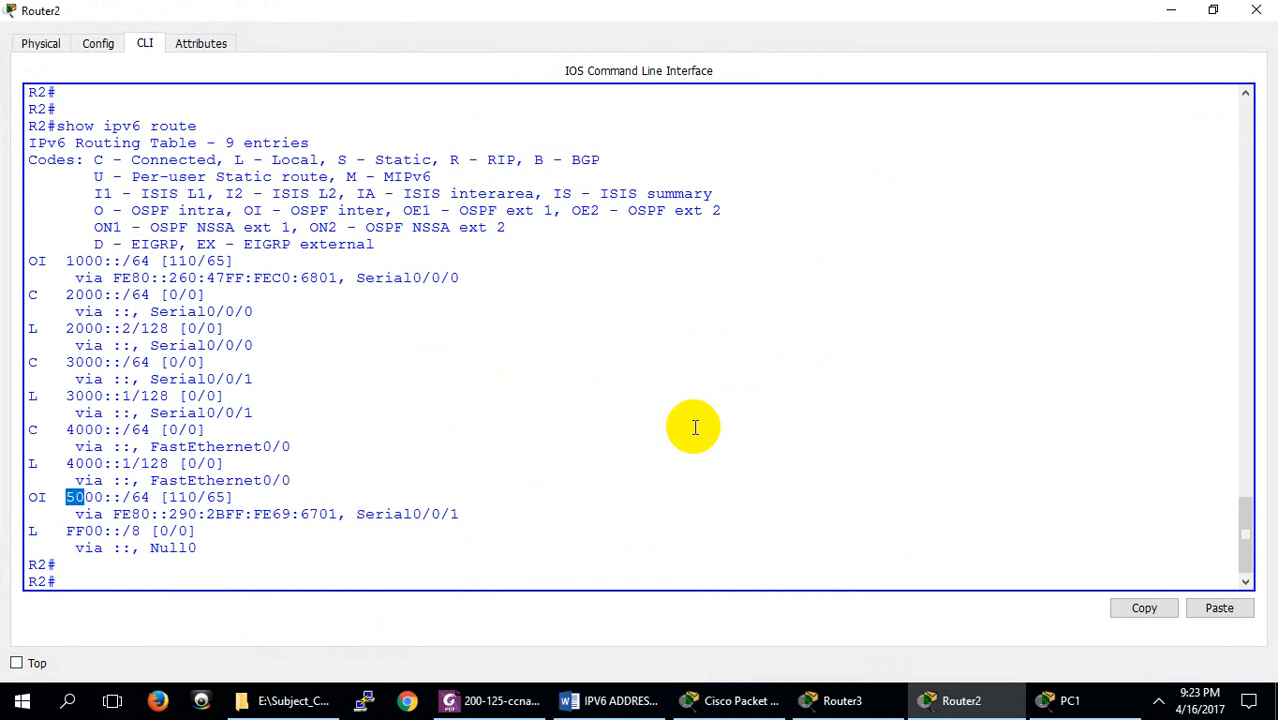
pyautogui.moveTo(28, 261); pyautogui.dragTo(58, 262)
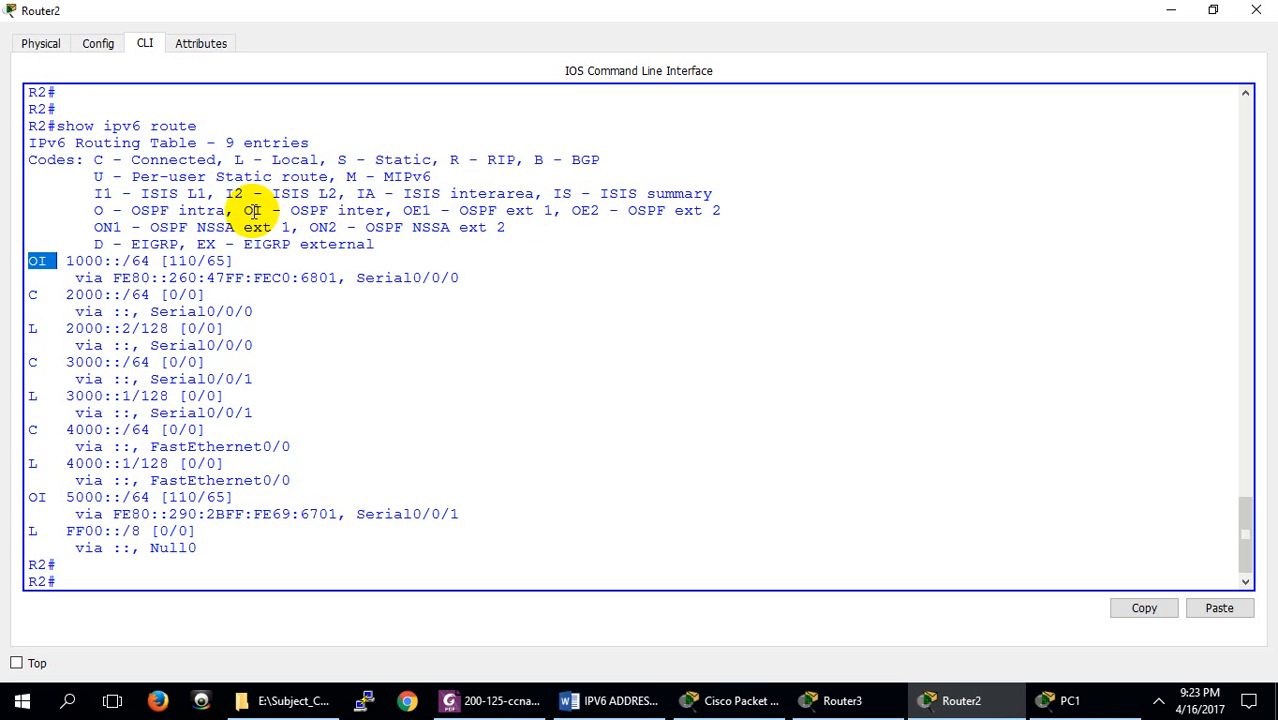
pyautogui.moveTo(291, 210); pyautogui.dragTo(384, 211)
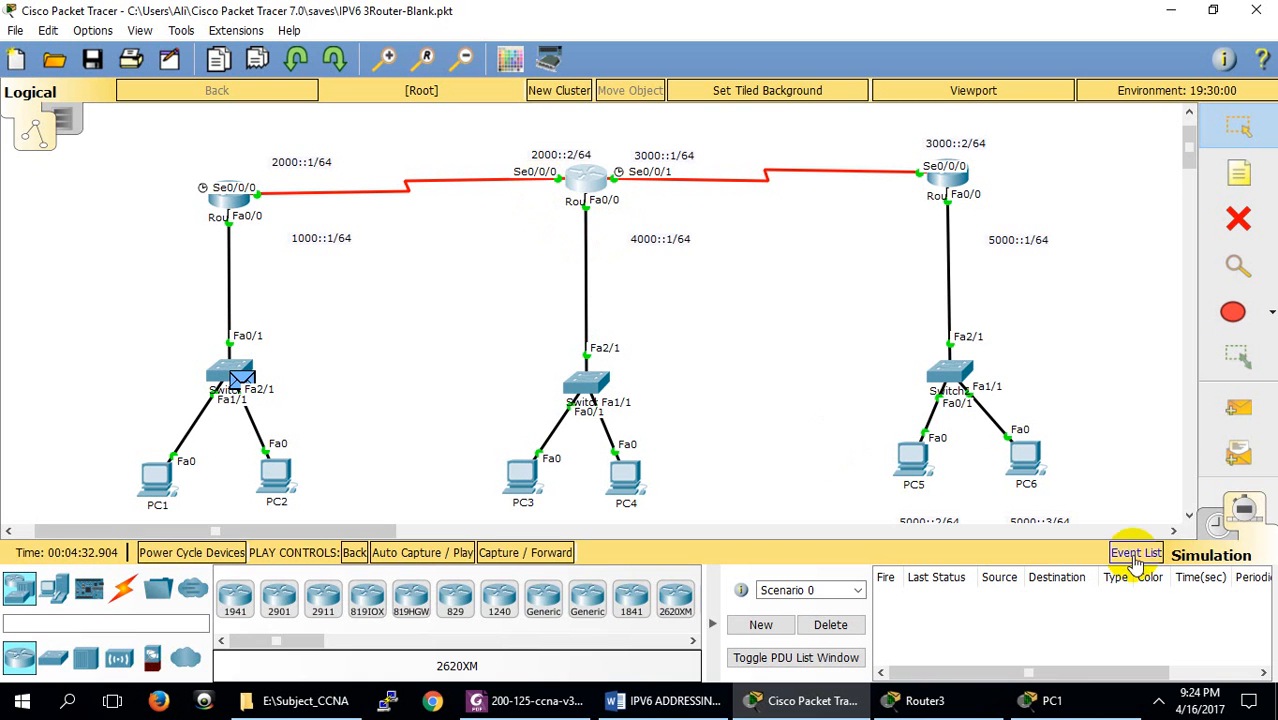
# Return the topology to Realtime mode and reopen Router2's CLI.
pyautogui.click(1215, 518)
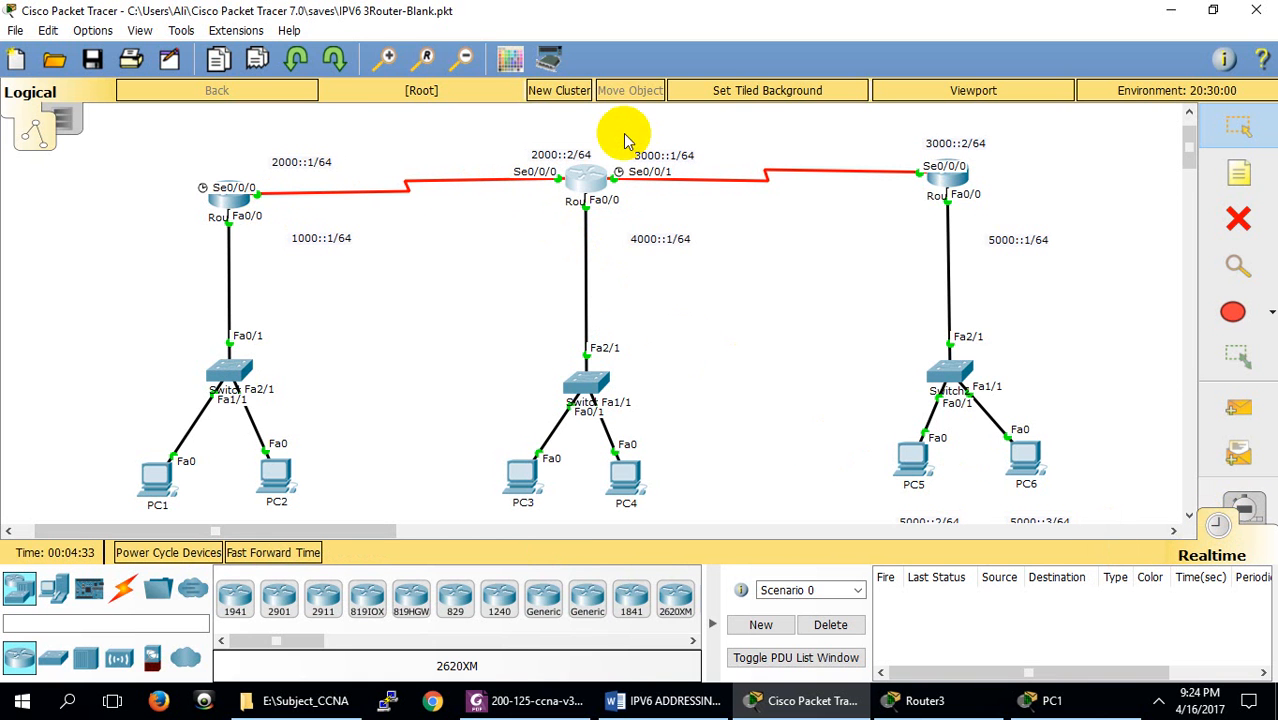
pyautogui.click(580, 178)
pyautogui.click(834, 134)
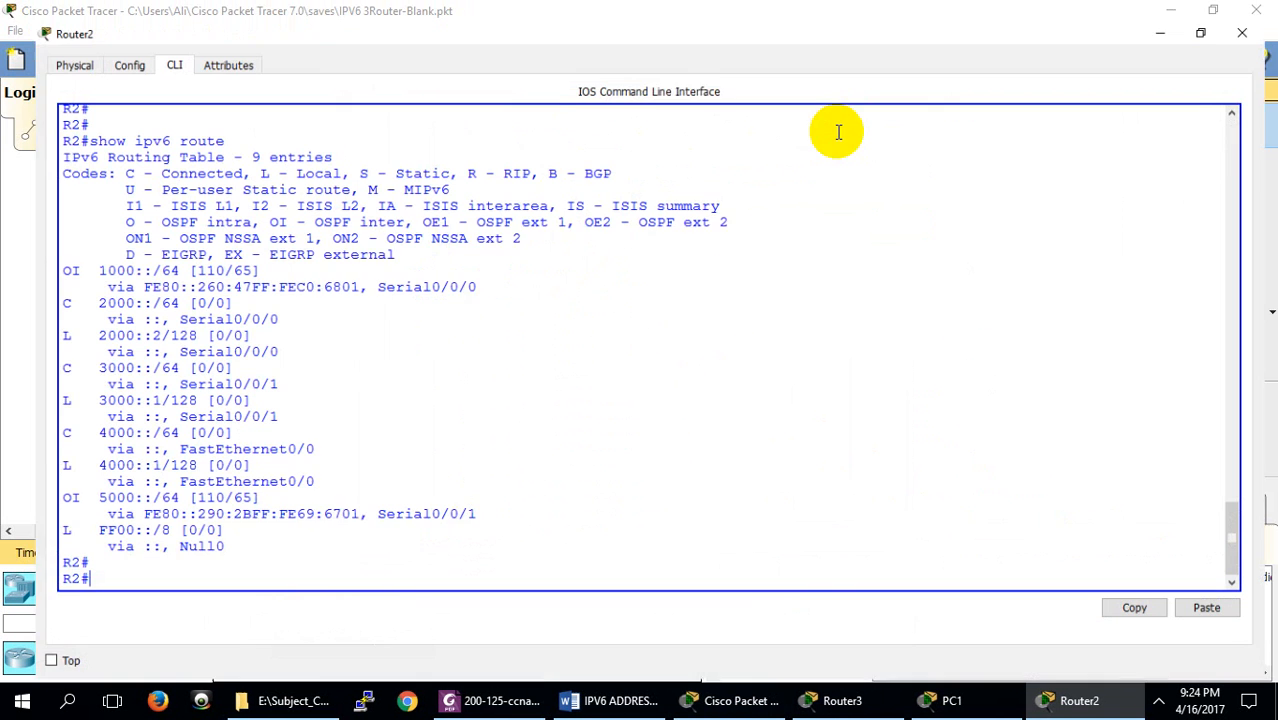
# Enter global configuration mode on R2 with config t.
pyautogui.press('Return')
pyautogui.press('Return')
pyautogui.press('Return')
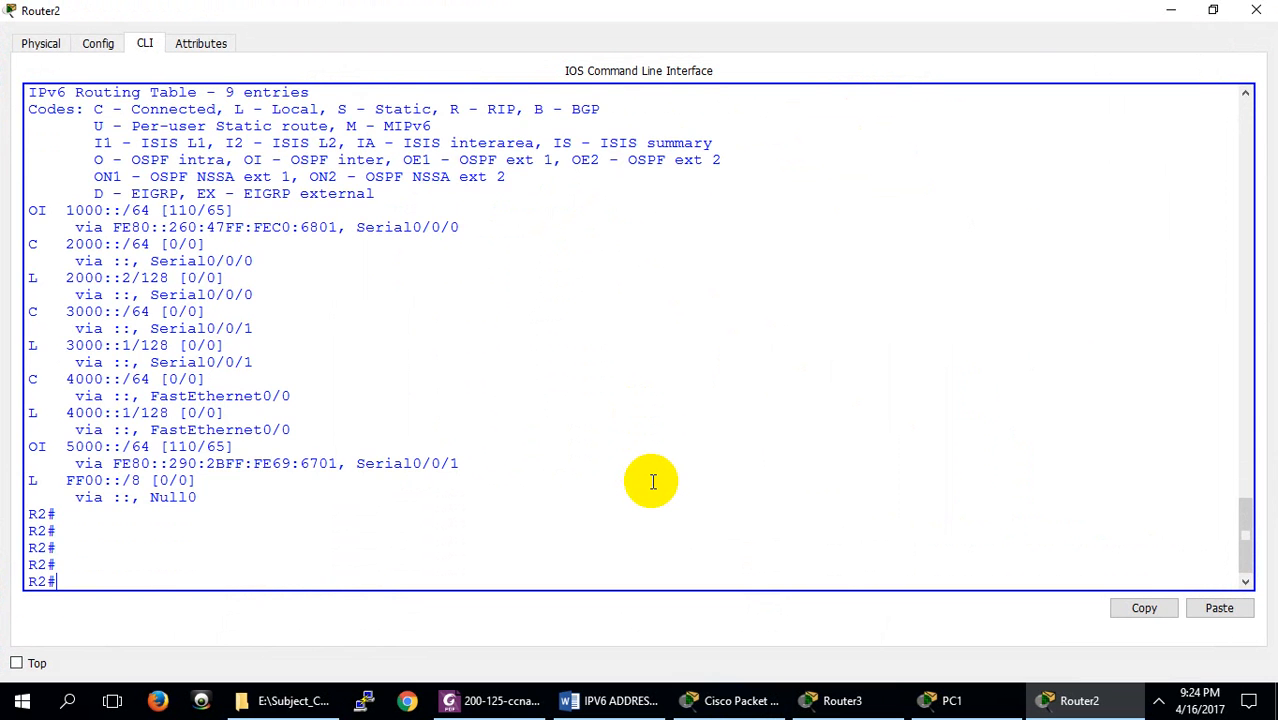
pyautogui.write('confi g')
pyautogui.press('Return')
pyautogui.write('t')
pyautogui.press('Return')
pyautogui.write('confi gt')
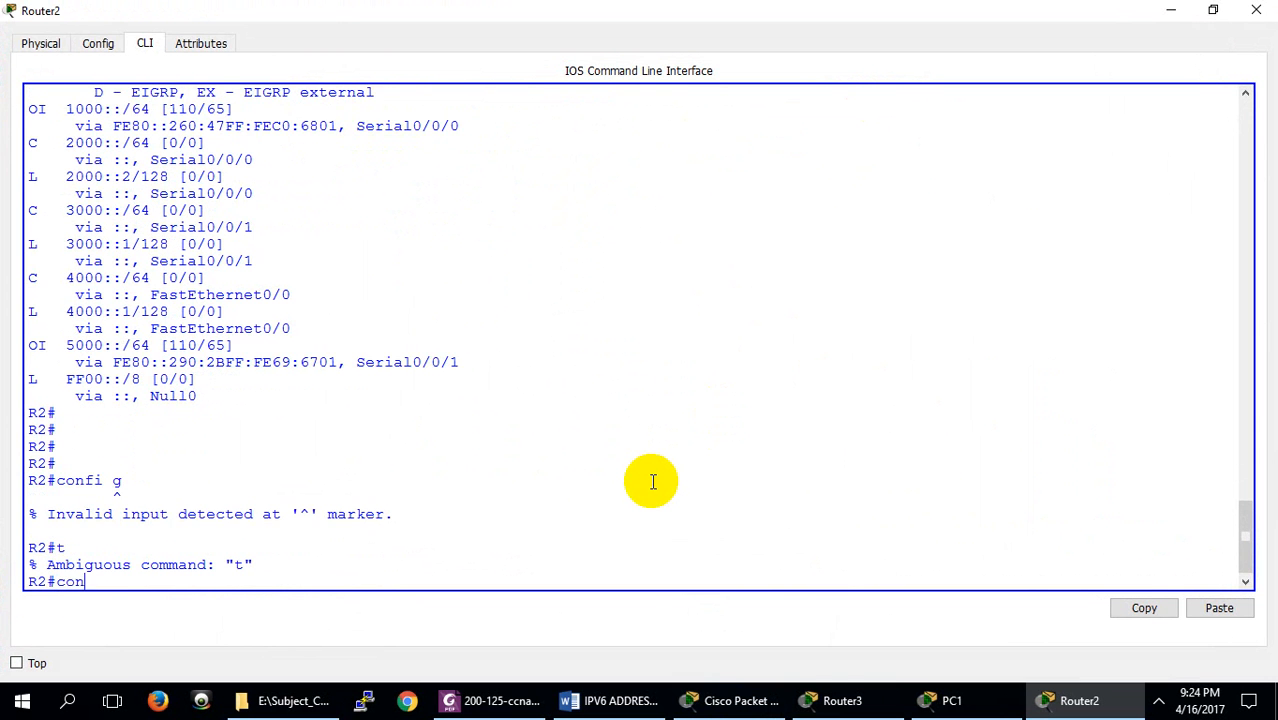
pyautogui.press('Return')
pyautogui.press('Return')
pyautogui.write('config t')
pyautogui.press('Return')
pyautogui.press('Return')
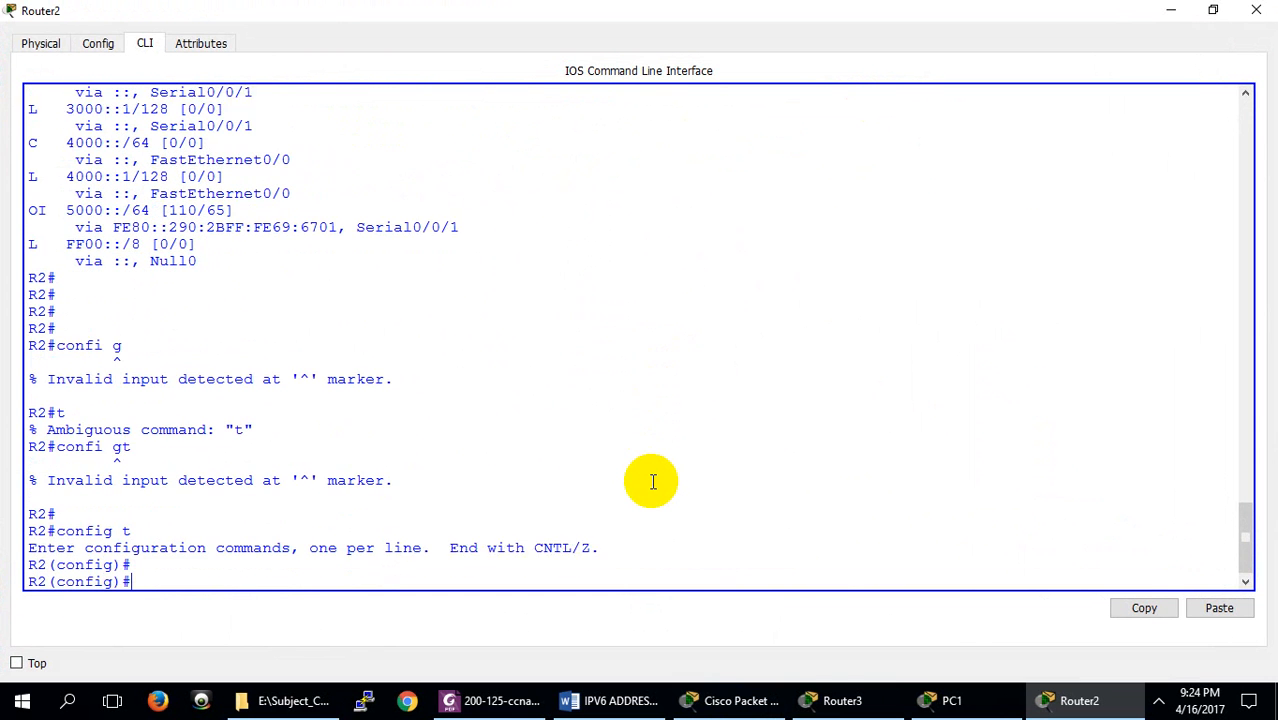
pyautogui.press('Return')
# Try to start IPv4 OSPF process 1 on R2 with router ospf 1.
pyautogui.write('ipv')
pyautogui.press('Tab')
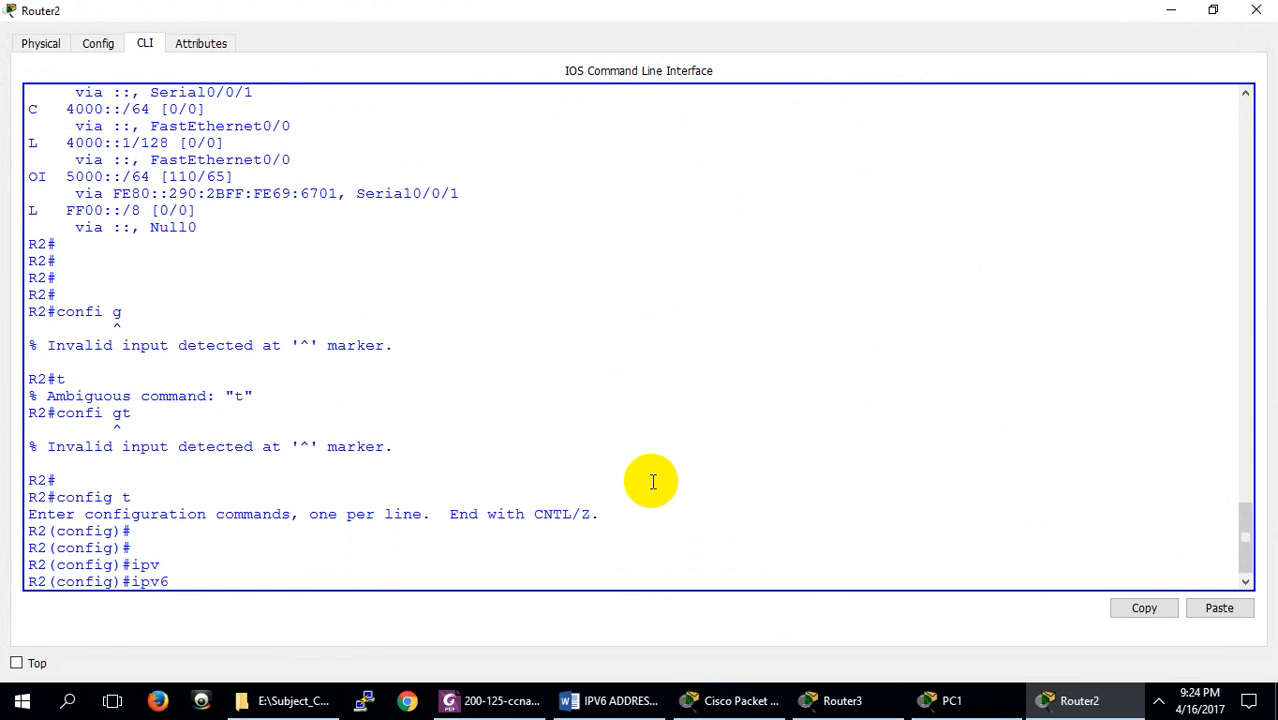
pyautogui.press('BackSpace')
pyautogui.press('BackSpace')
pyautogui.press('BackSpace')
pyautogui.press('BackSpace')
pyautogui.write('router')
pyautogui.press('Tab')
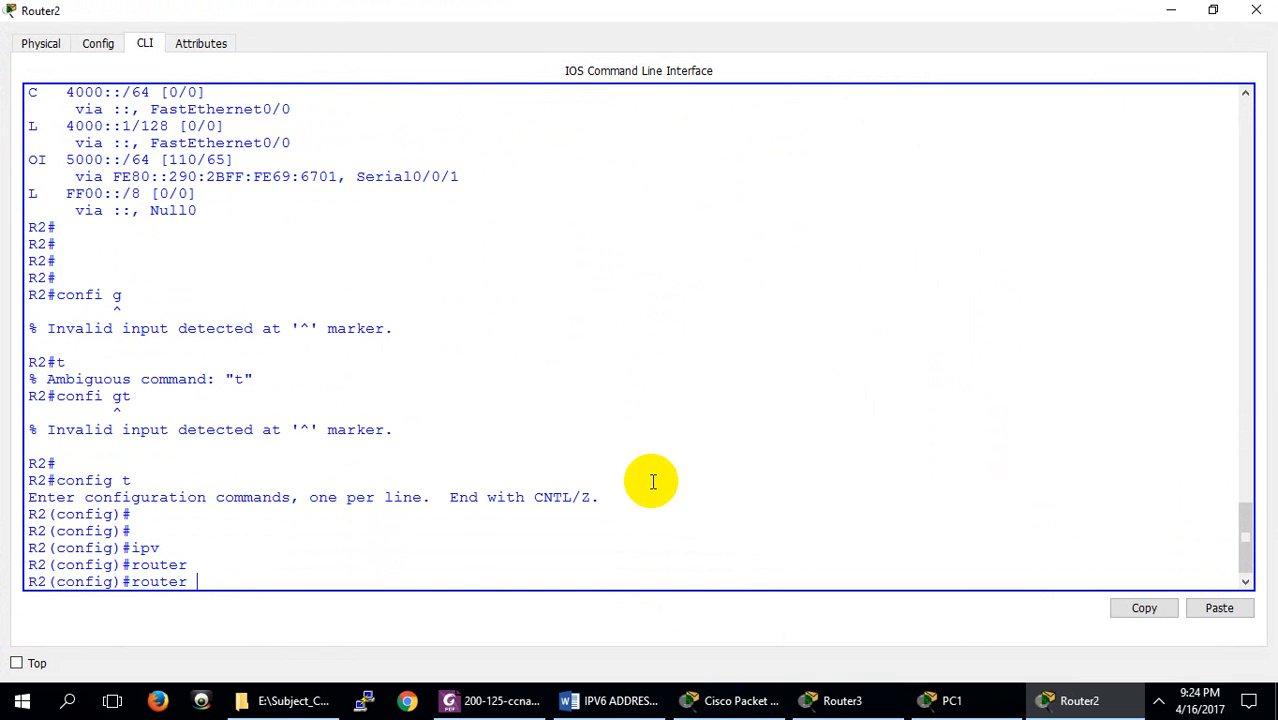
pyautogui.write('os')
pyautogui.press('Tab')
pyautogui.write('1')
pyautogui.press('Return')
pyautogui.press('Return')
pyautogui.press('Return')
pyautogui.press('Return')
pyautogui.press('Return')
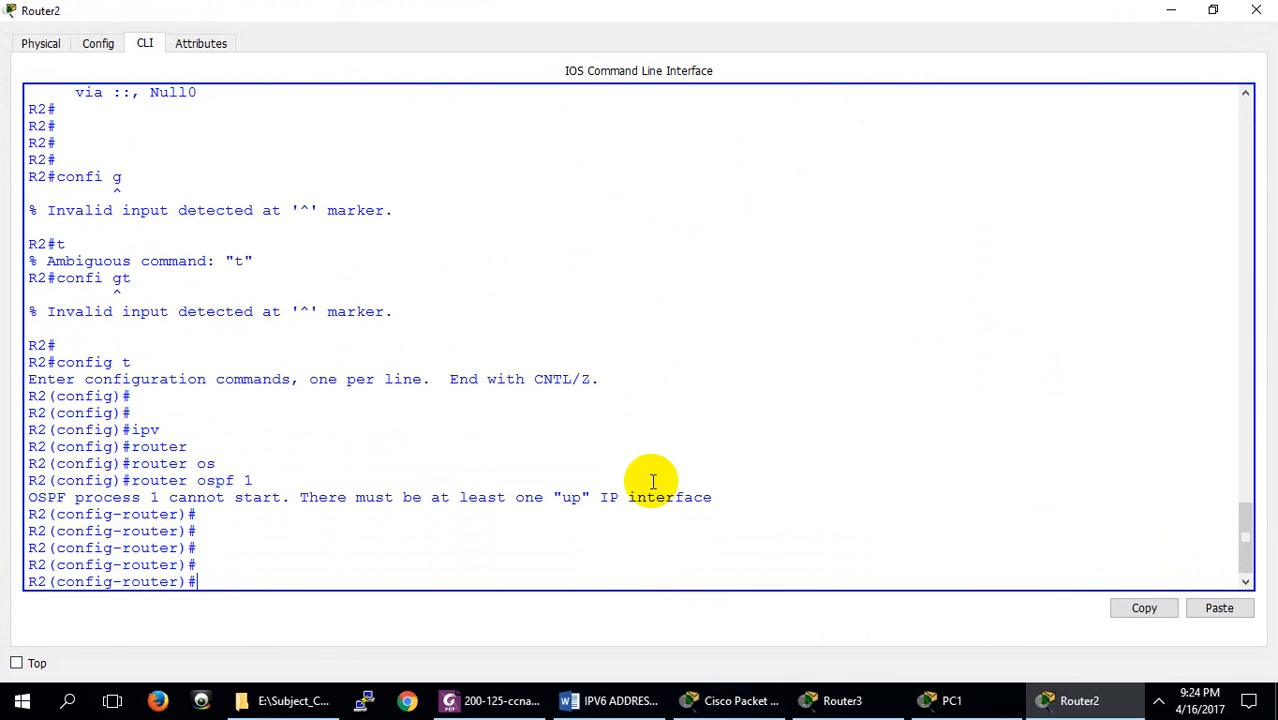
# Try to start IPv4 OSPF on R2 with process ID 3 instead.
pyautogui.press('Up')
pyautogui.press('BackSpace')
pyautogui.write('3')
pyautogui.press('Return')
pyautogui.press('Return')
pyautogui.press('Return')
pyautogui.press('Return')
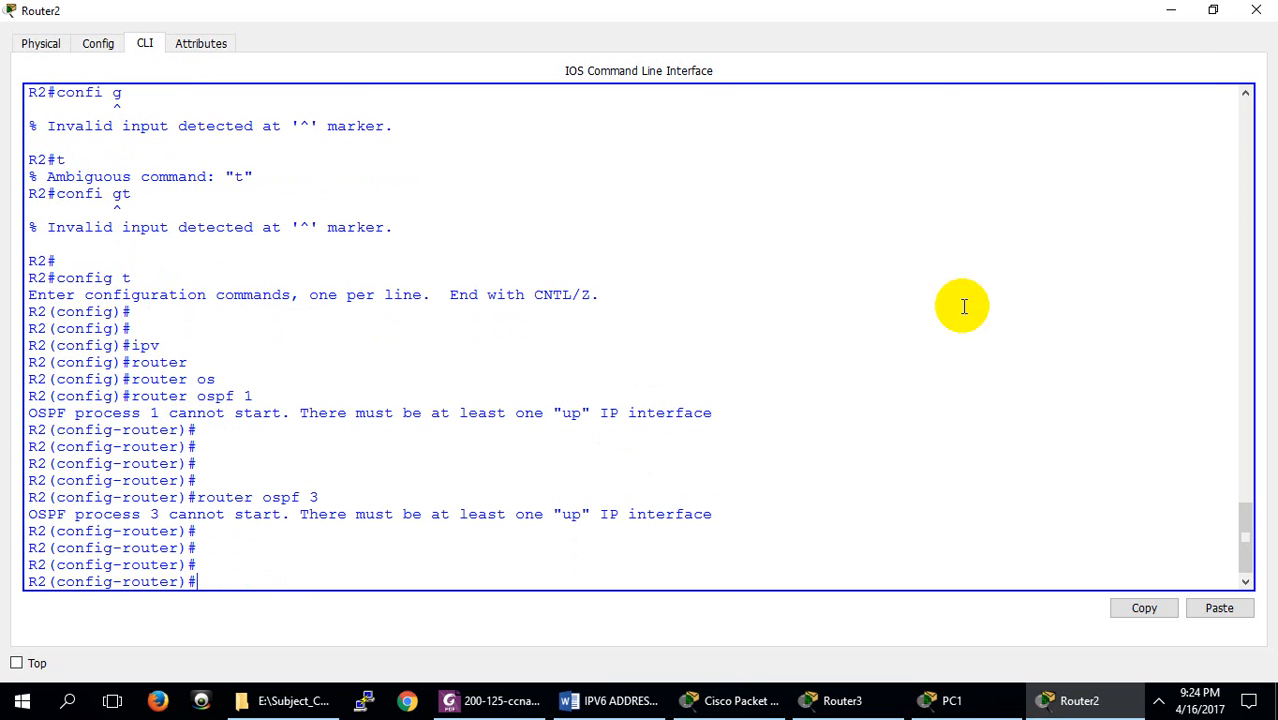
# Close Router2's window and open Routers-Blank.pkt without saving the current network.
pyautogui.click(1262, 10)
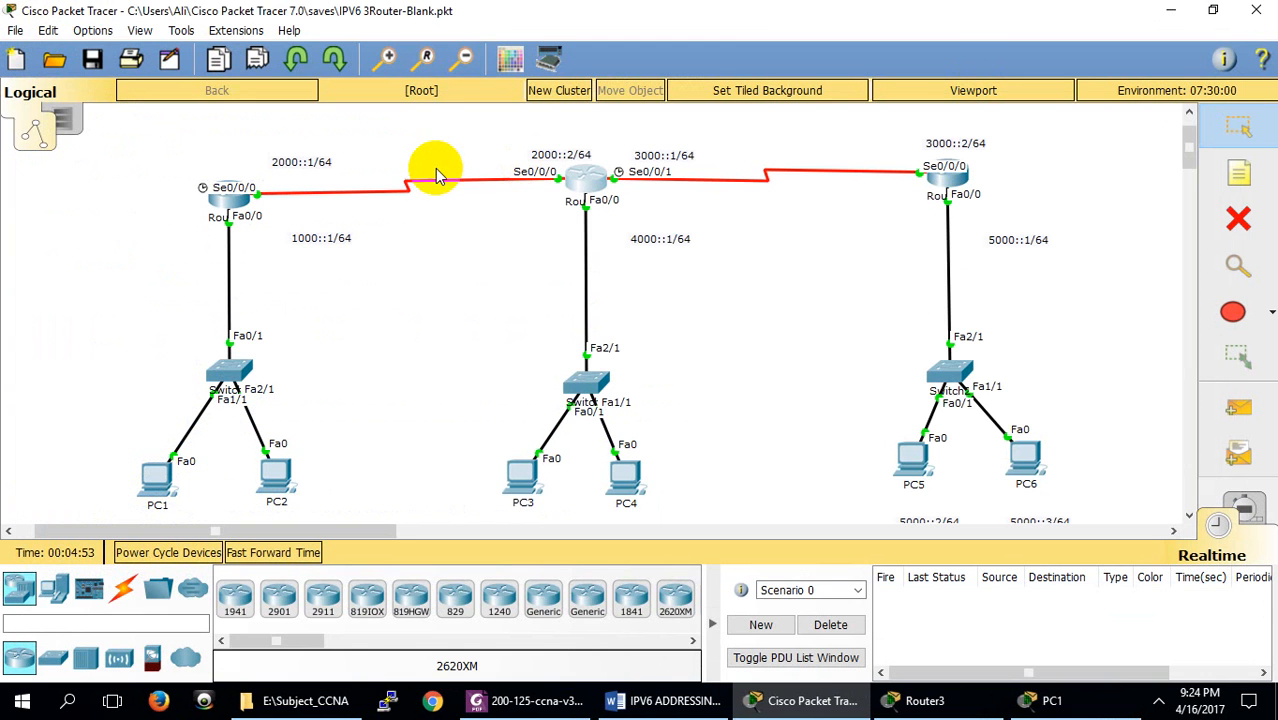
pyautogui.click(54, 60)
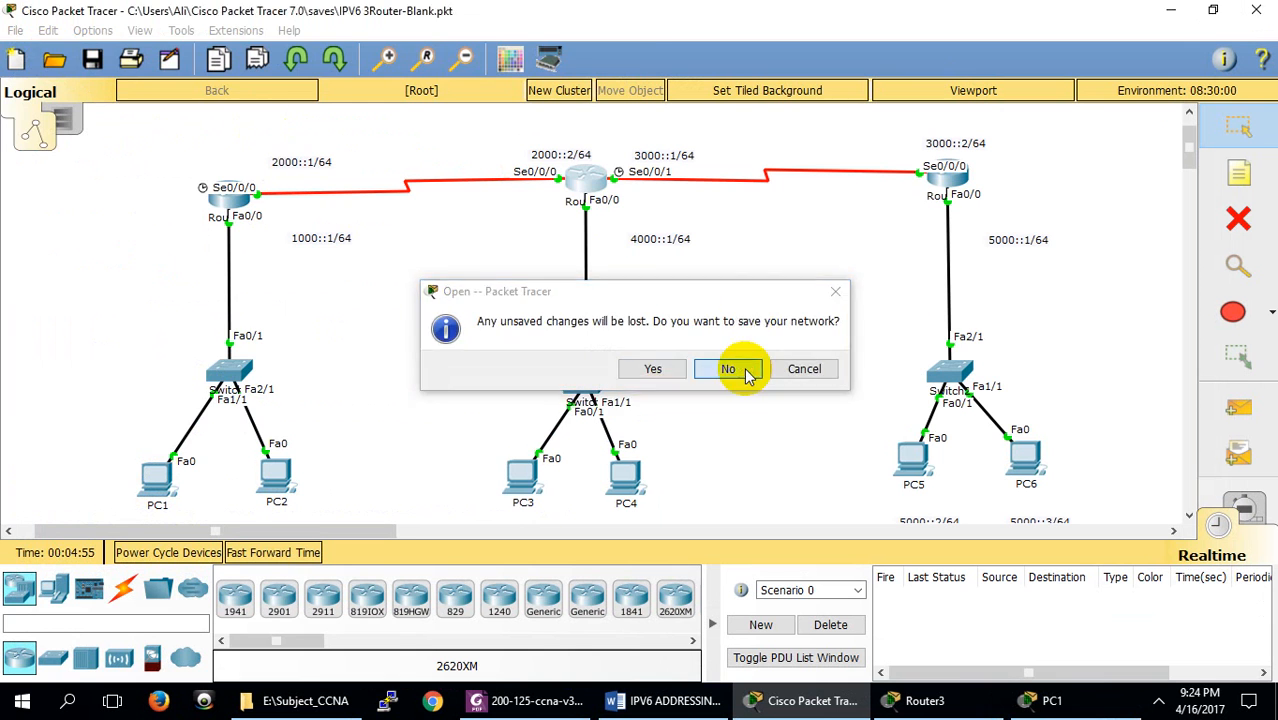
pyautogui.click(739, 369)
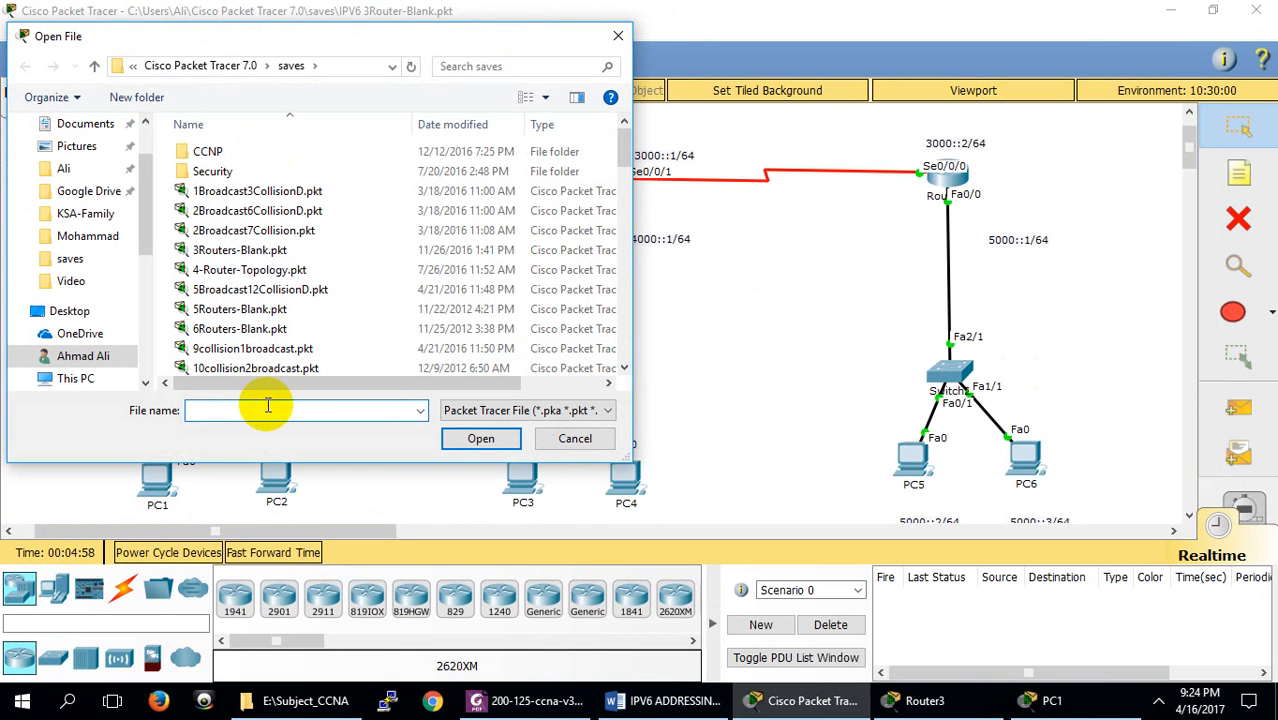
pyautogui.write('r')
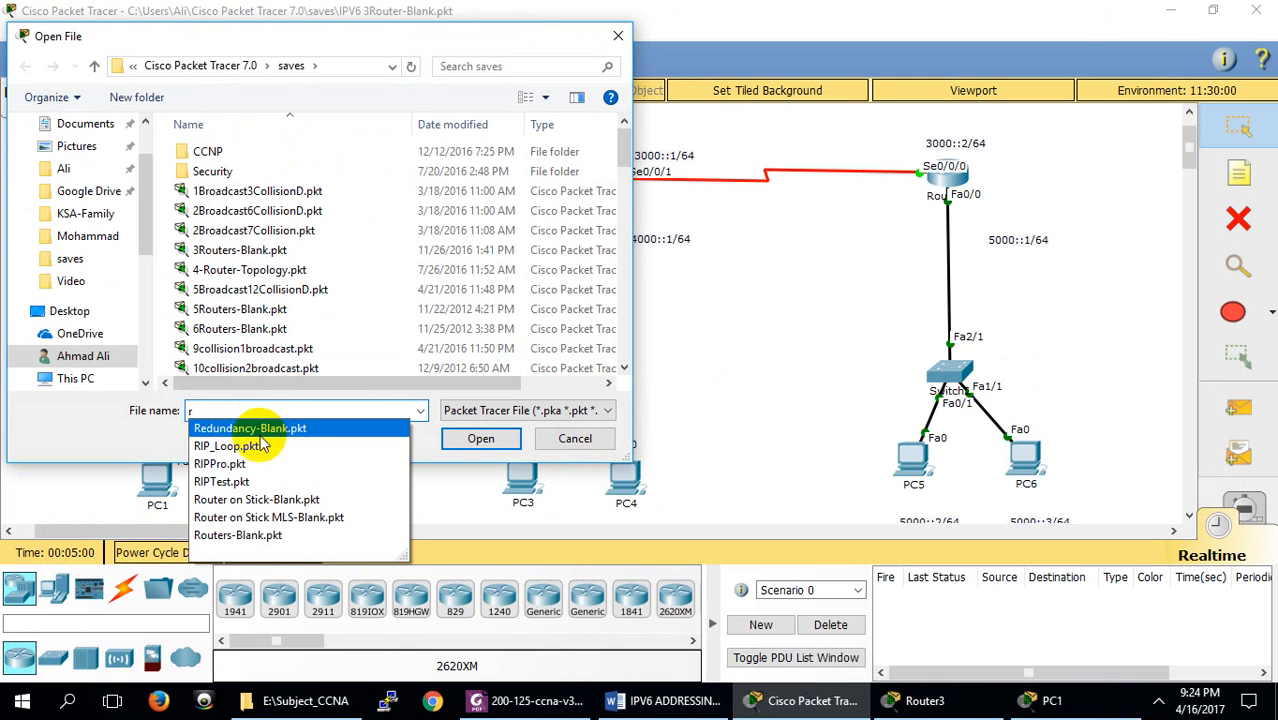
pyautogui.click(268, 537)
pyautogui.click(458, 440)
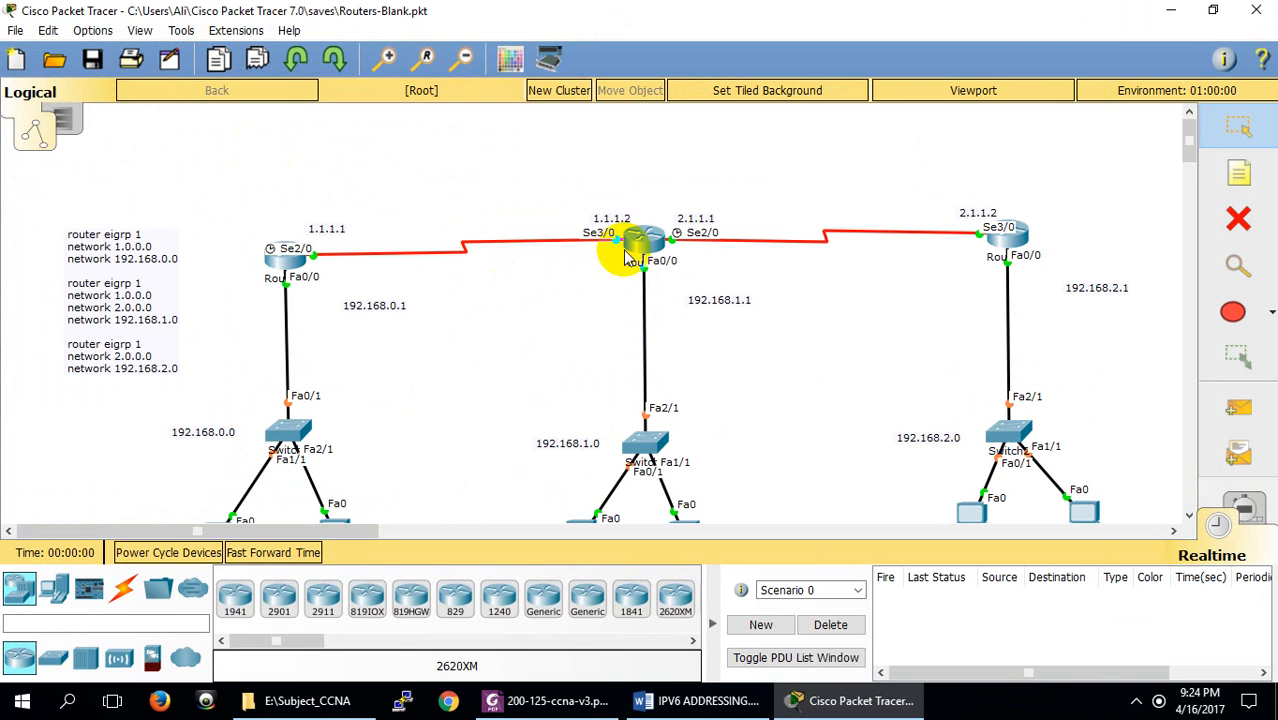
# Open Router2's CLI in a maximized window and enter privileged EXEC mode.
pyautogui.click(619, 244)
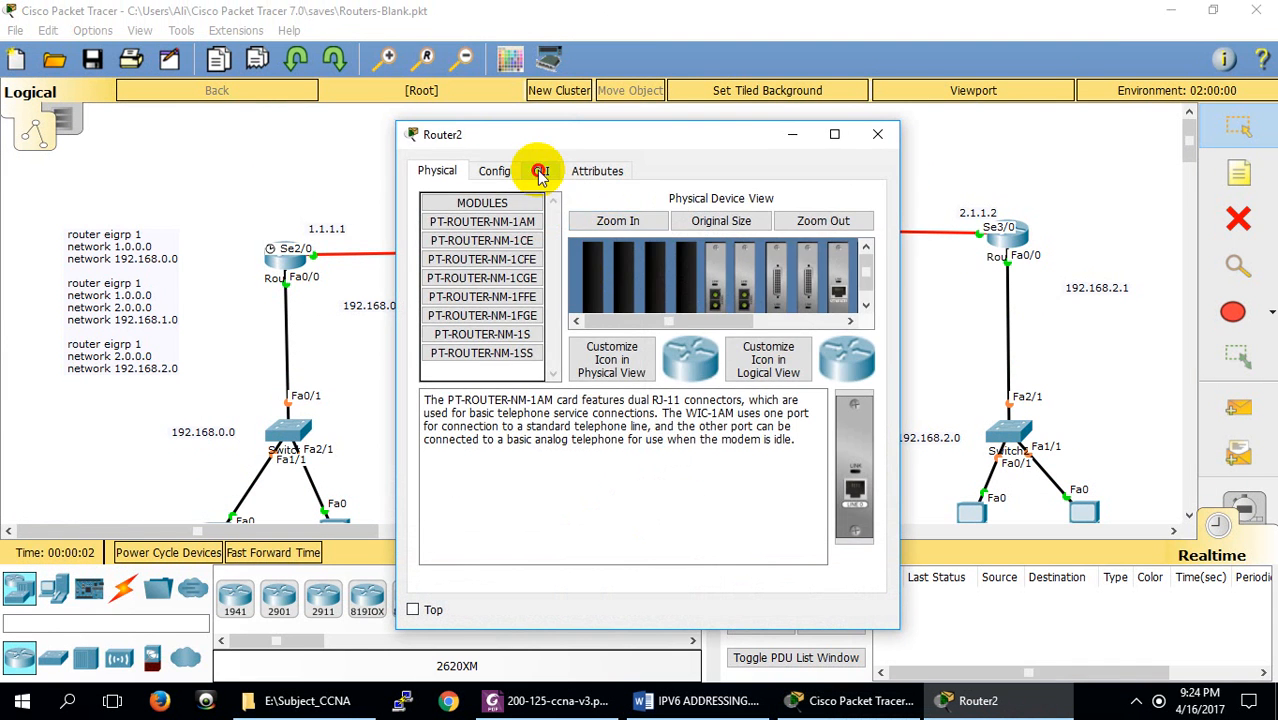
pyautogui.click(540, 173)
pyautogui.click(834, 134)
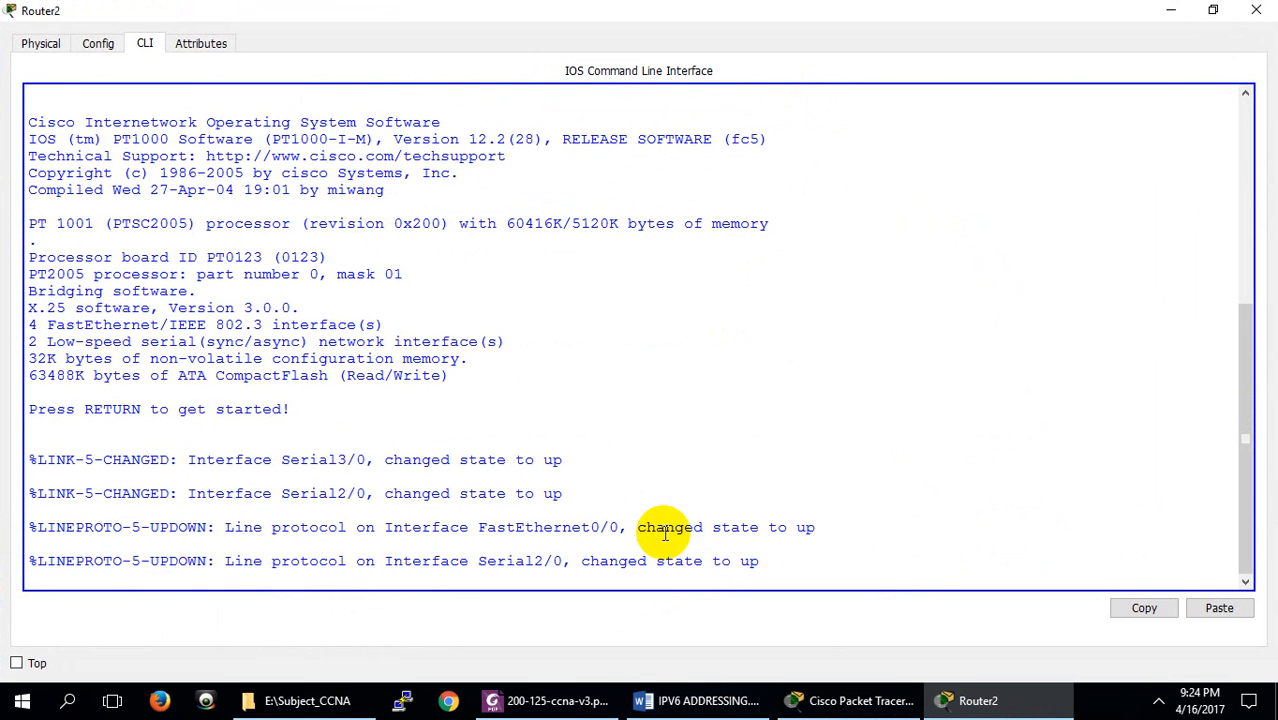
pyautogui.press('Return')
pyautogui.press('Return')
pyautogui.press('Return')
pyautogui.press('Return')
pyautogui.write('en')
pyautogui.press('Return')
pyautogui.press('Return')
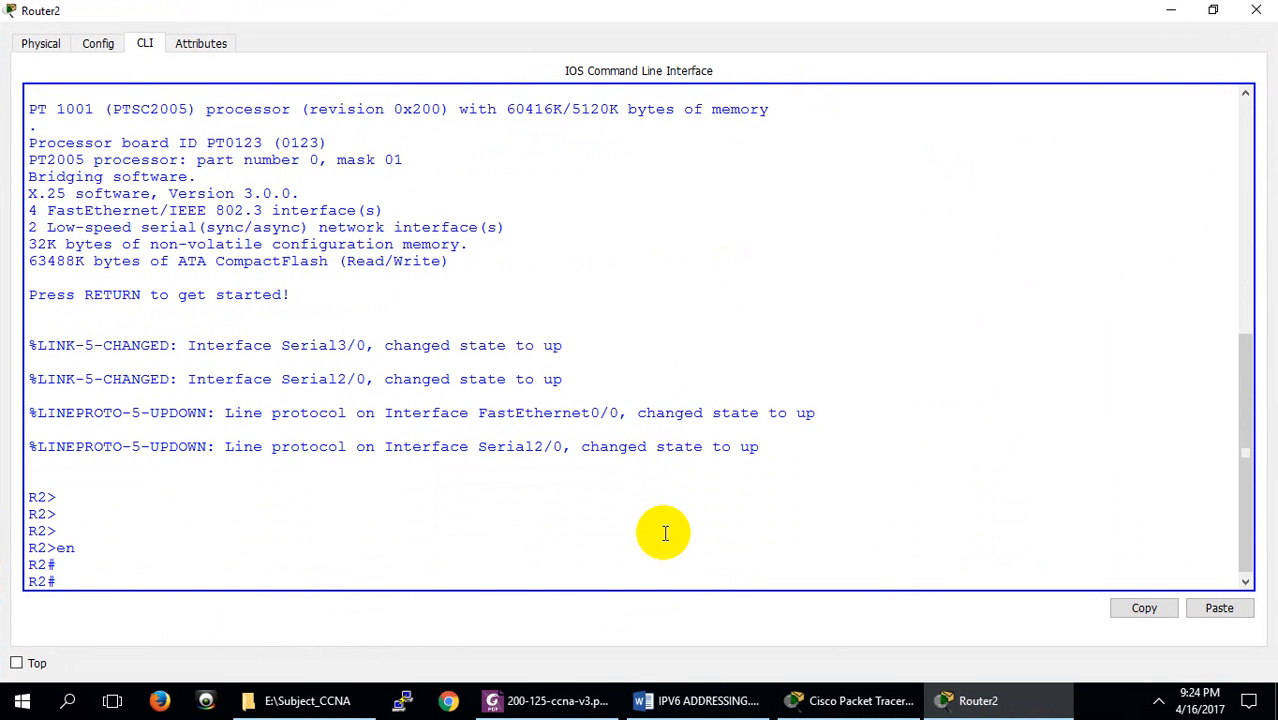
# Display R2's IPv4 routing table with show ip route.
pyautogui.write('show ip route')
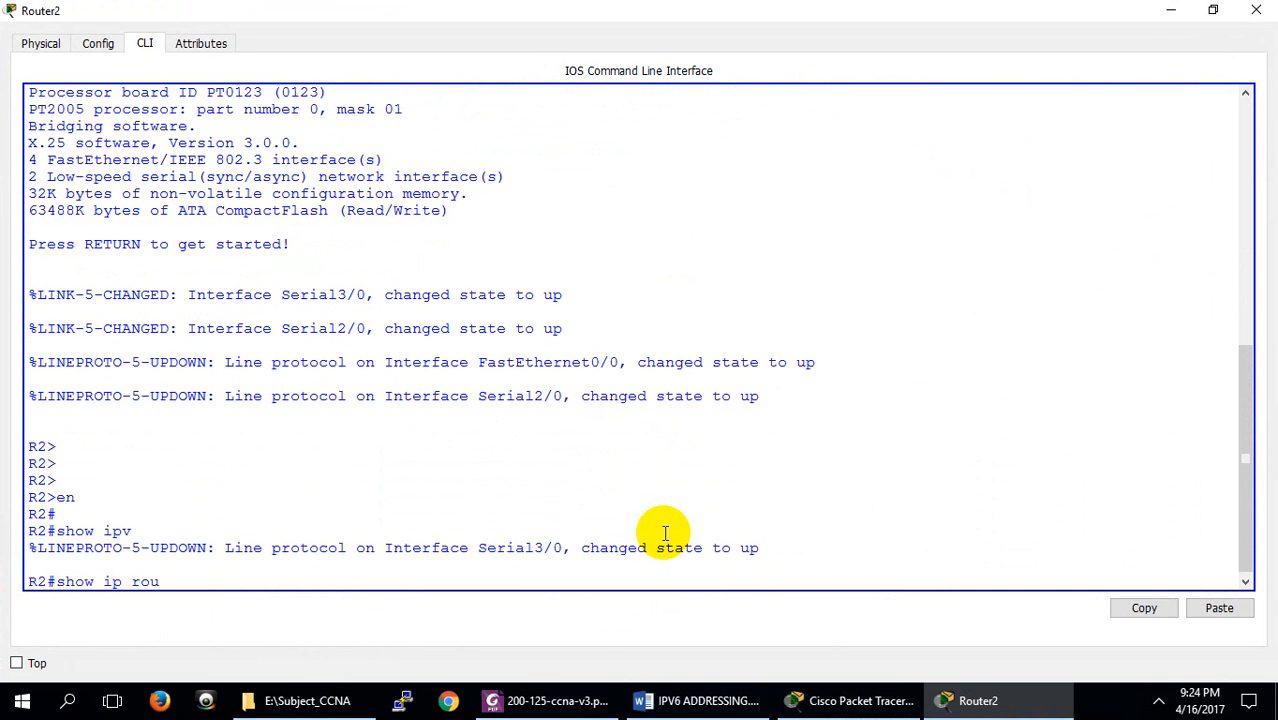
pyautogui.press('Return')
pyautogui.press('Return')
pyautogui.press('Return')
pyautogui.press('Return')
# Enter global configuration mode on R2 and start IPv4 OSPF process 1 with router ospf 1.
pyautogui.write('config')
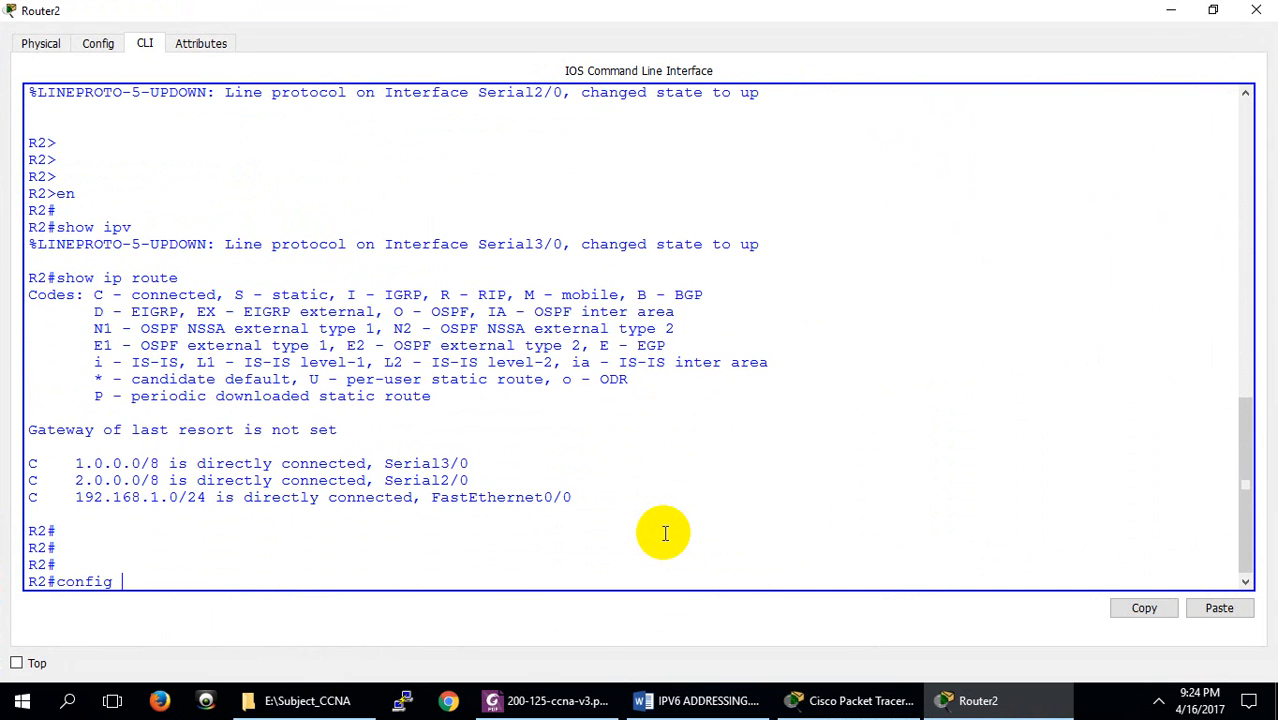
pyautogui.write(' t')
pyautogui.press('Return')
pyautogui.press('Return')
pyautogui.press('Return')
pyautogui.write('router')
pyautogui.press('Tab')
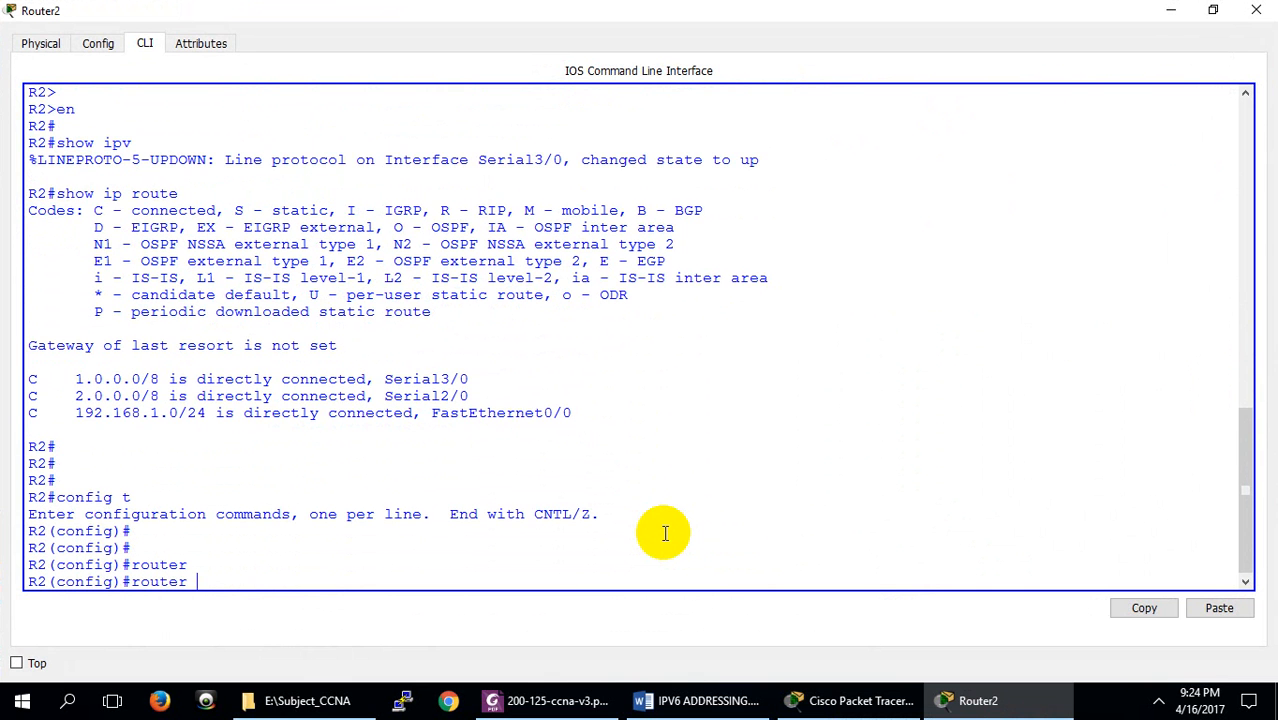
pyautogui.write('os')
pyautogui.press('Tab')
pyautogui.write('1')
pyautogui.press('Return')
pyautogui.press('Return')
pyautogui.press('Return')
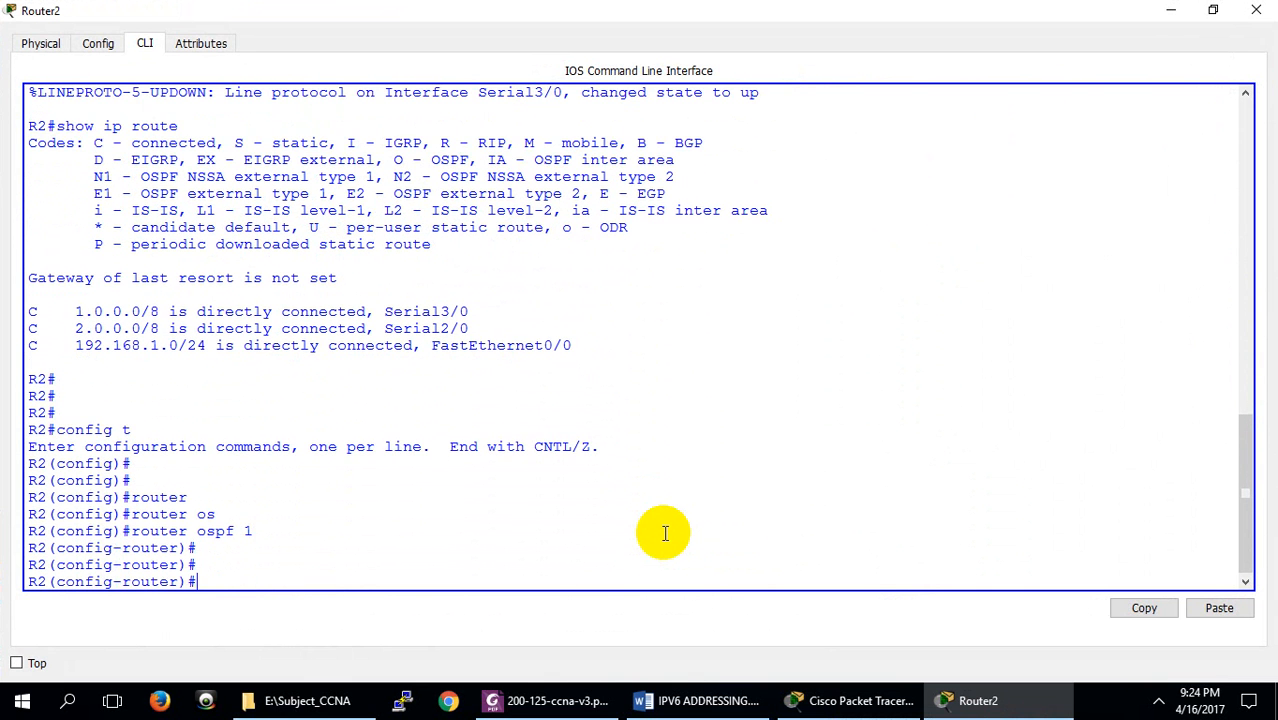
# Leave OSPF router configuration and enter interface configuration for f0/0 on R2.
pyautogui.write('exit')
pyautogui.press('Return')
pyautogui.press('Return')
pyautogui.press('Return')
pyautogui.press('Return')
pyautogui.write('ip')
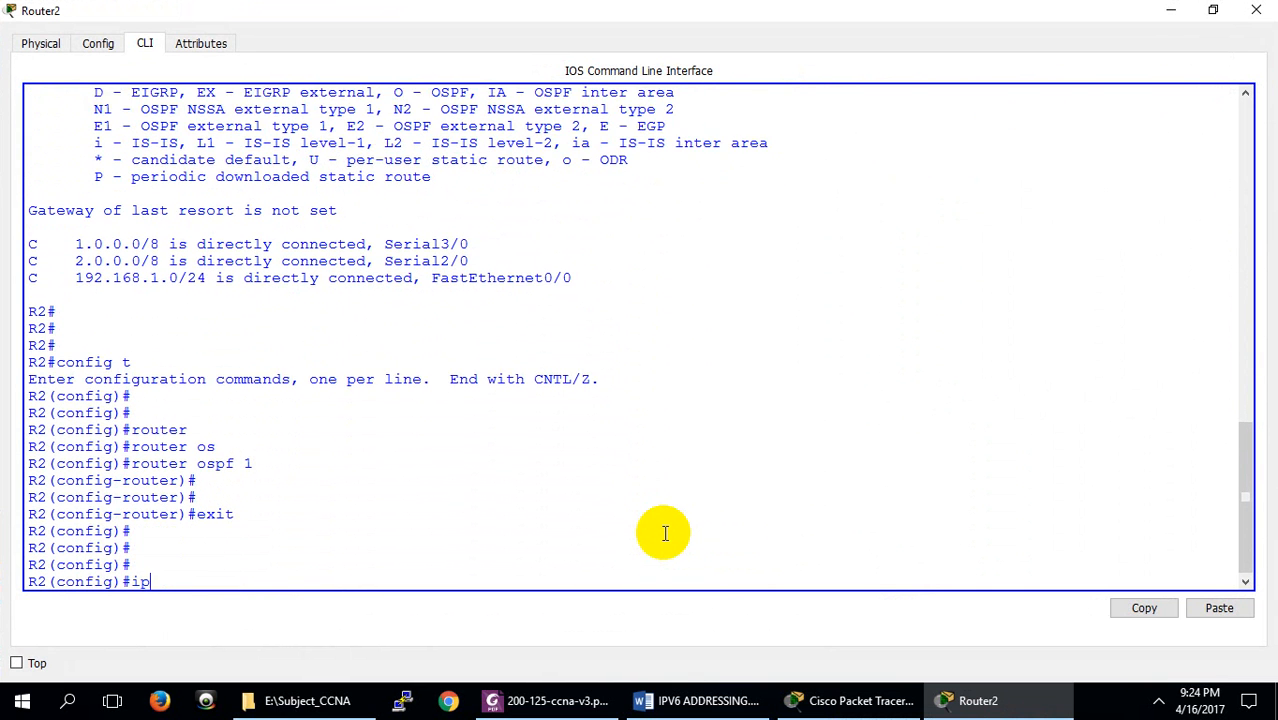
pyautogui.press('Tab')
pyautogui.press('BackSpace')
pyautogui.press('BackSpace')
pyautogui.write('int')
pyautogui.press('Tab')
pyautogui.press('BackSpace')
pyautogui.press('BackSpace')
pyautogui.press('BackSpace')
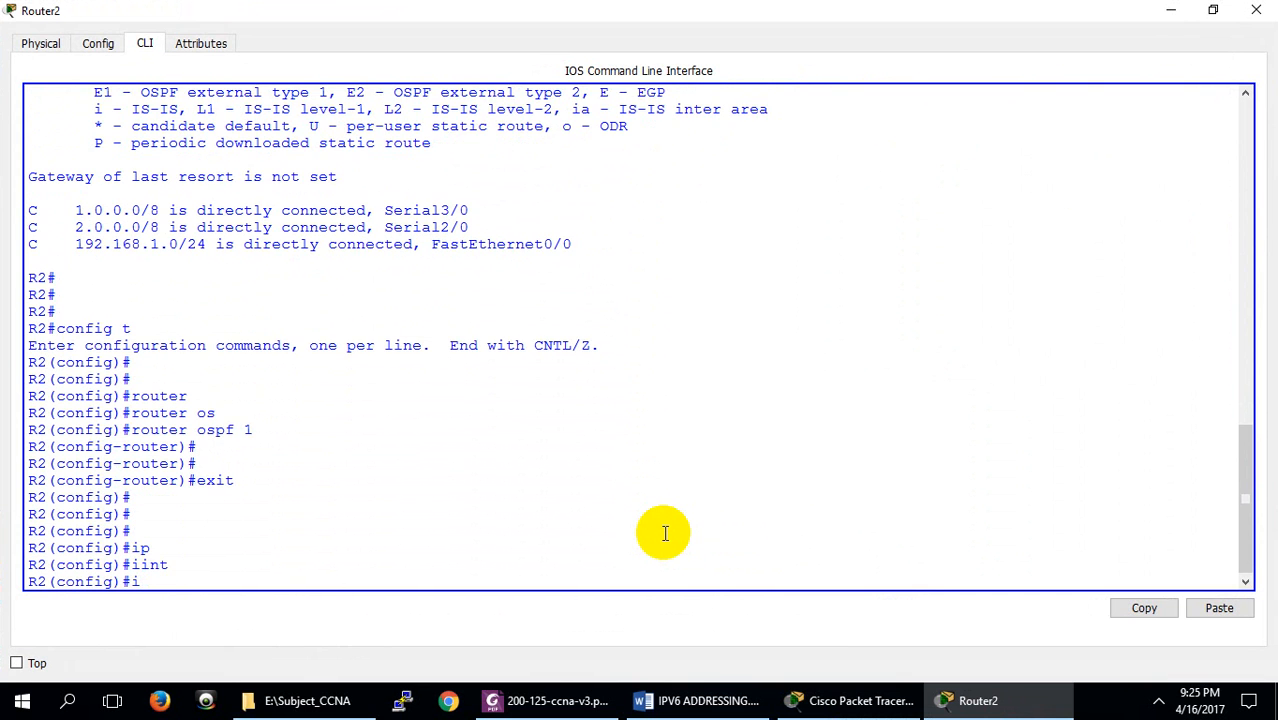
pyautogui.write('nt')
pyautogui.press('Tab')
pyautogui.write('f0')
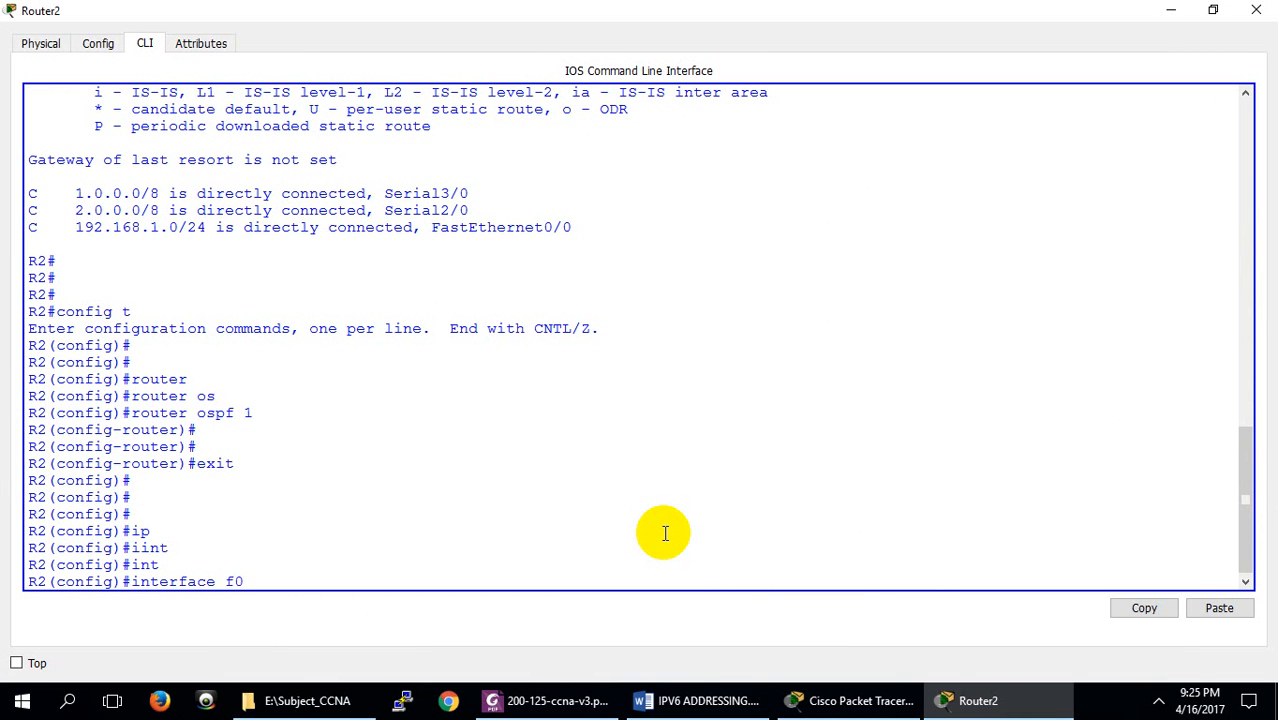
pyautogui.write('/0')
pyautogui.press('Return')
# List the options available for the ip ospf command on interface f0/0.
pyautogui.write('ipv')
pyautogui.press('Tab')
pyautogui.press('BackSpace')
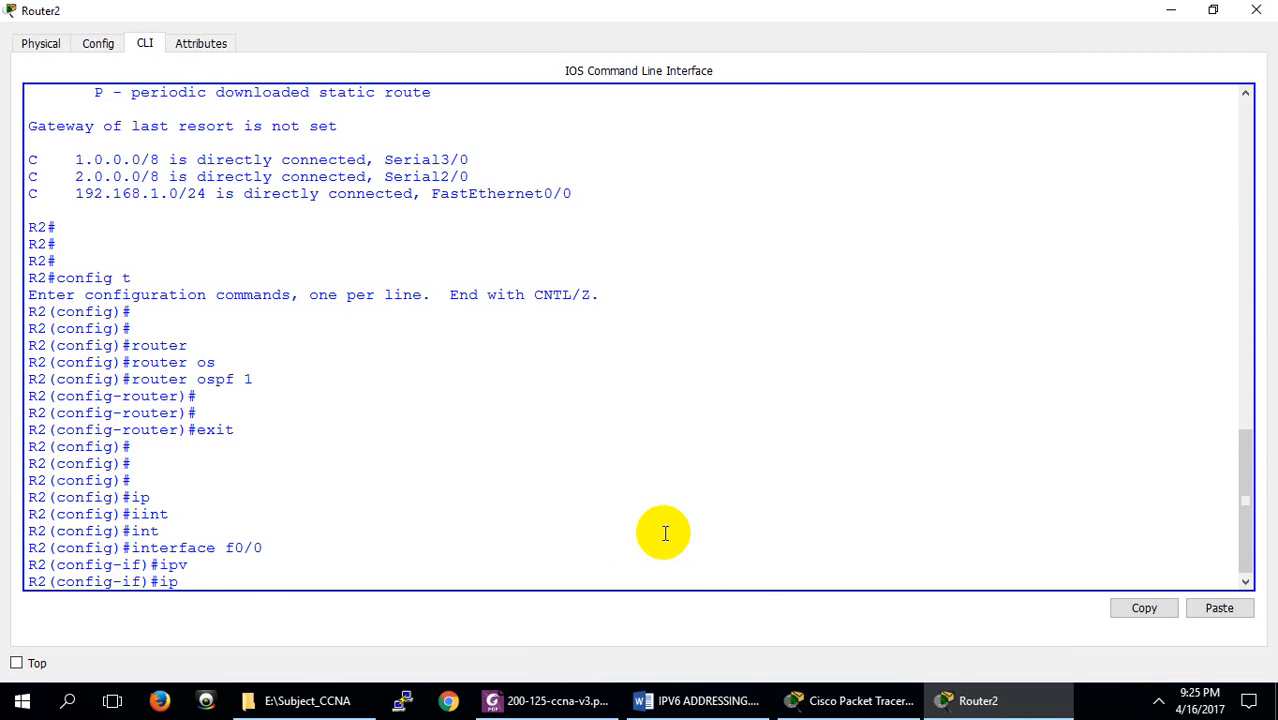
pyautogui.write('os')
pyautogui.press('Tab')
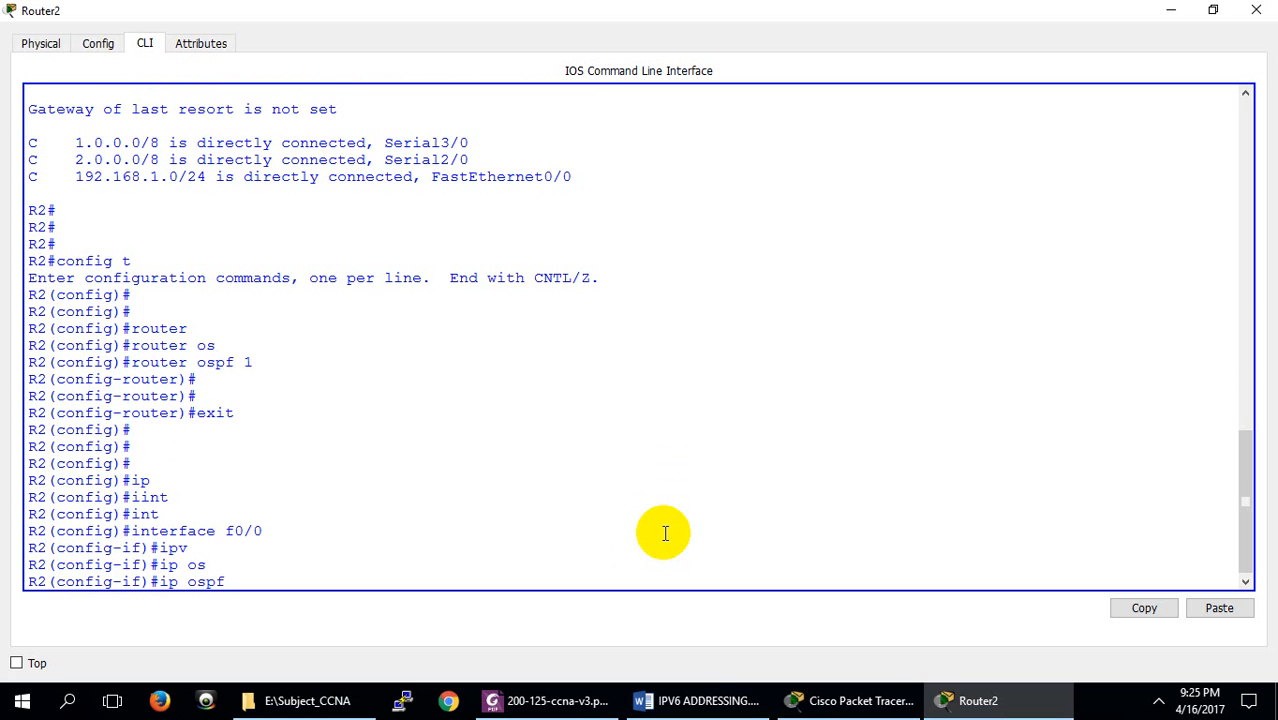
pyautogui.write('?')
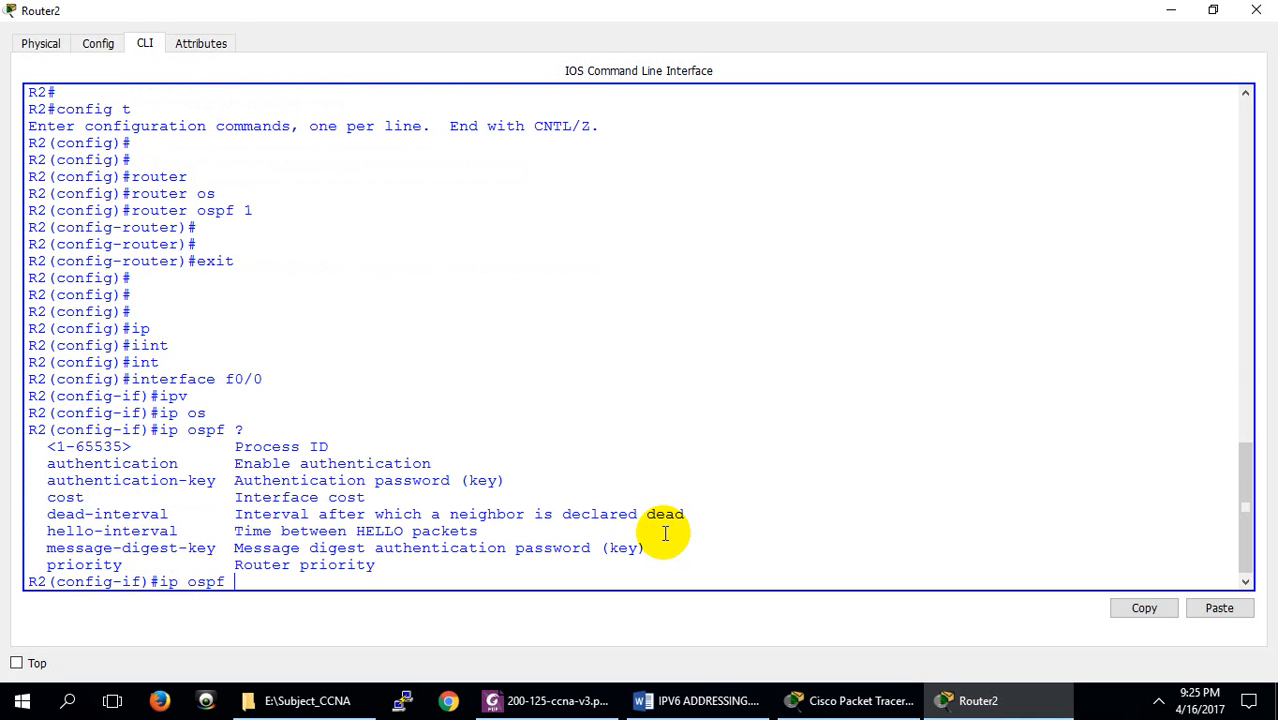
# Assign interface f0/0 to OSPF with ip ospf 1 area 0 and return to privileged EXEC mode.
pyautogui.write('1')
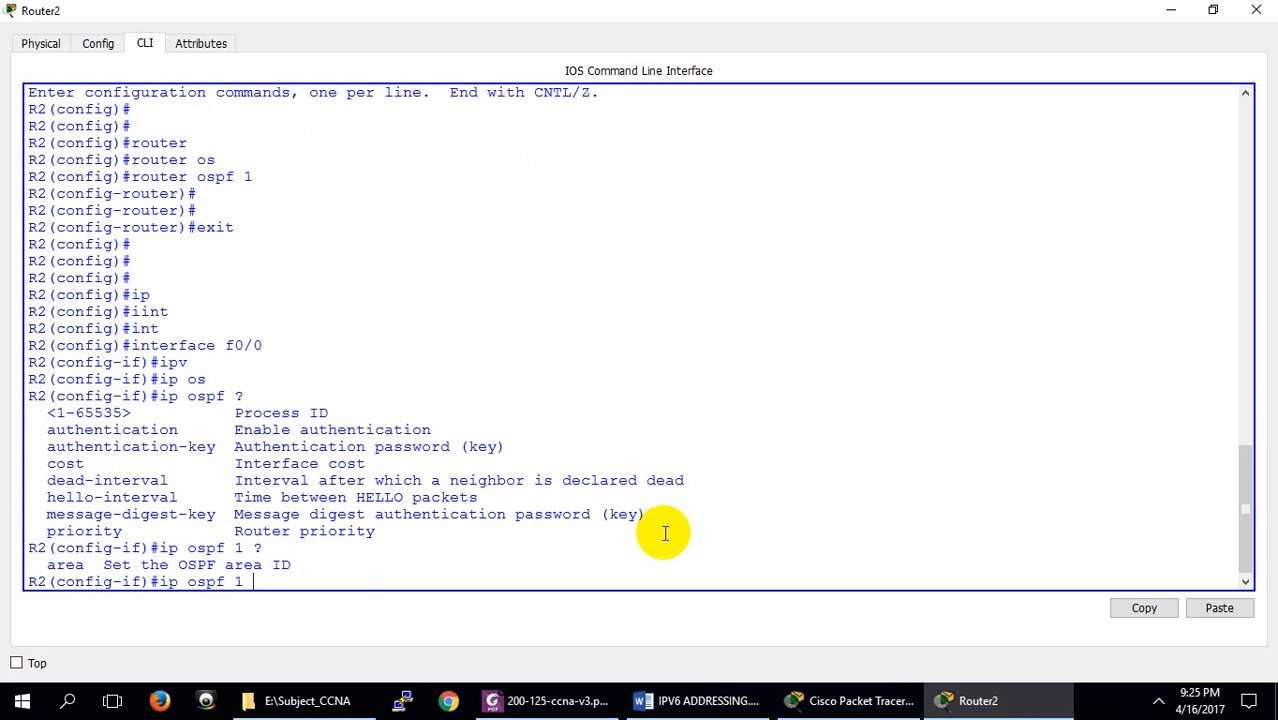
pyautogui.write(' ?ar')
pyautogui.press('Tab')
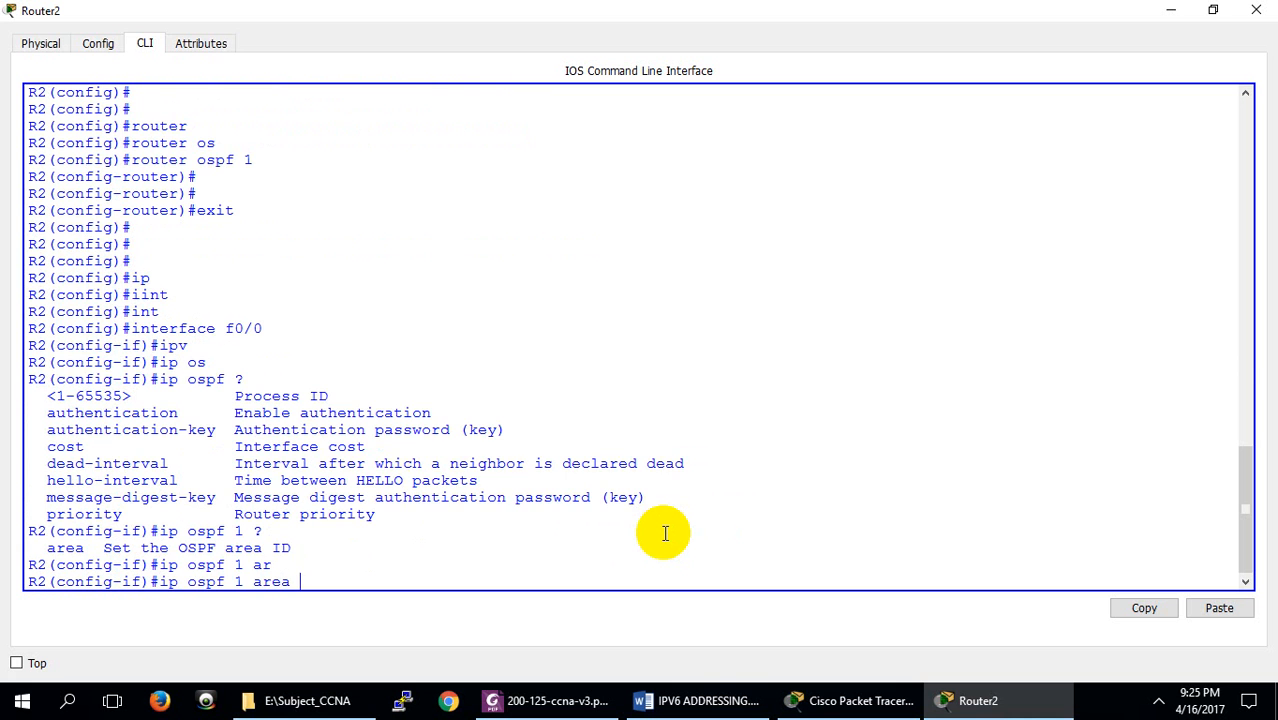
pyautogui.write('0')
pyautogui.press('Return')
pyautogui.press('Return')
pyautogui.press('Return')
pyautogui.hotkey('ctrl', 'z')
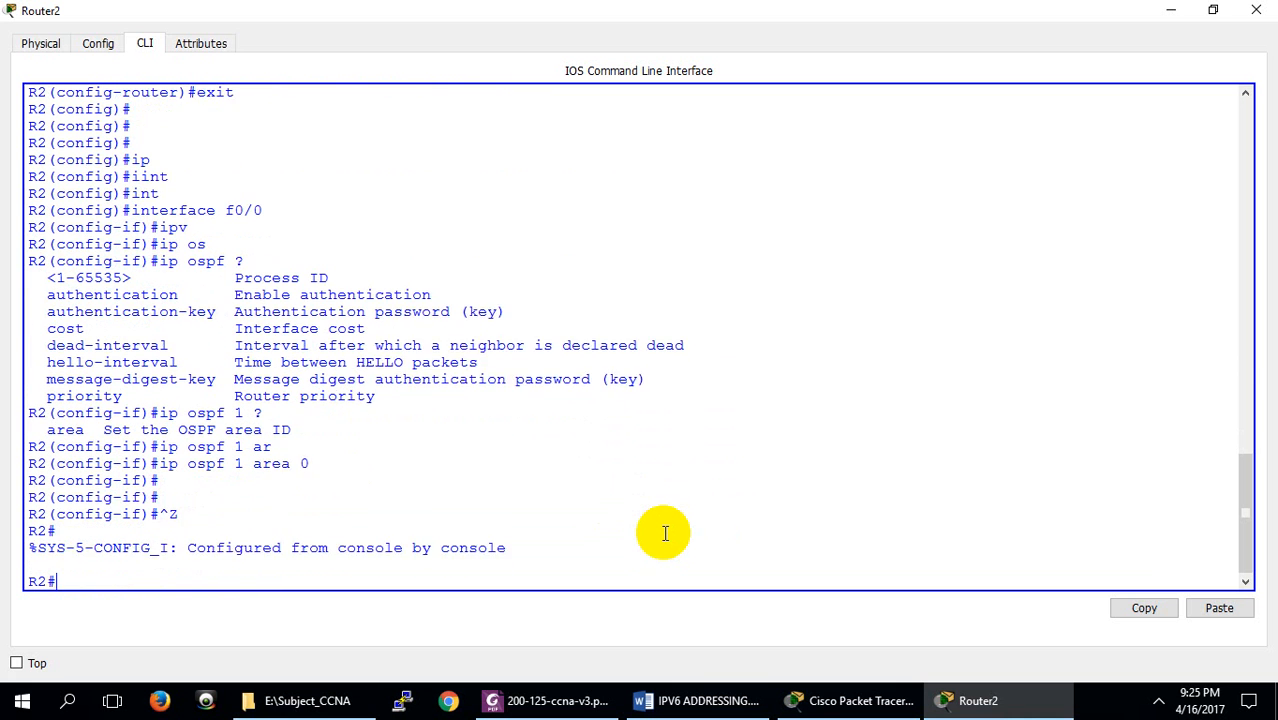
pyautogui.press('Return')
pyautogui.press('Return')
pyautogui.press('Return')
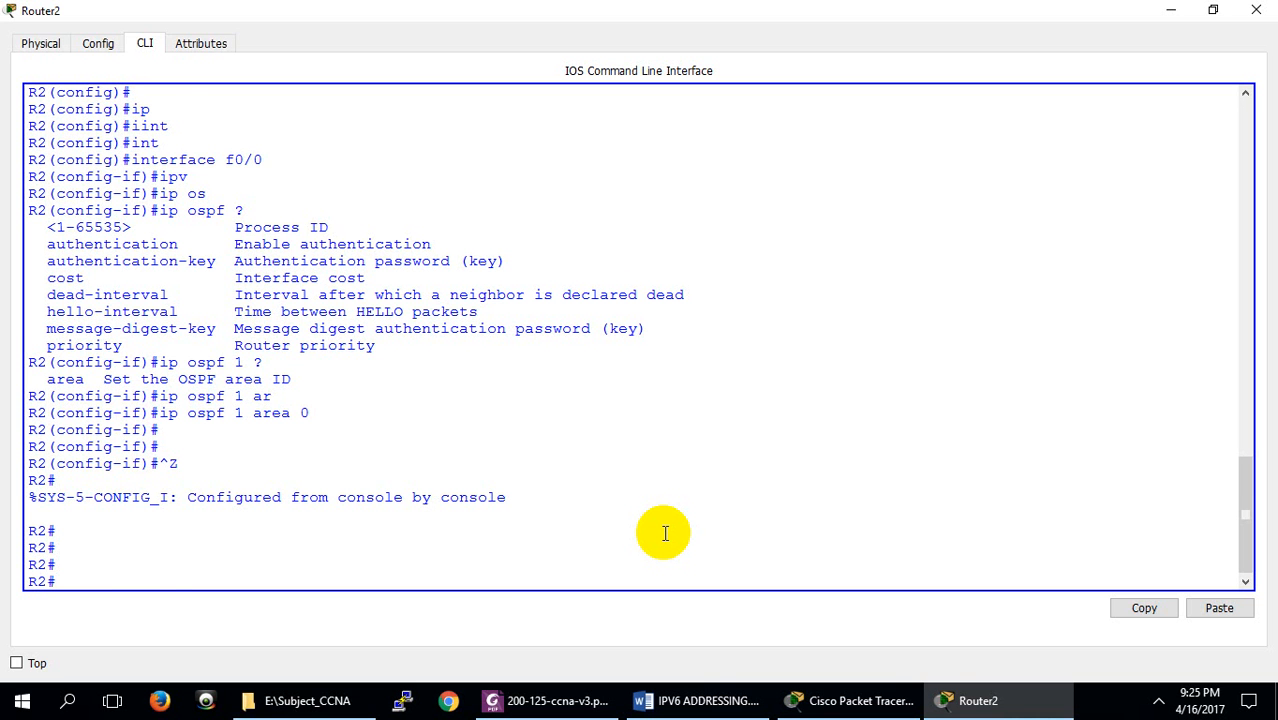
# Review the entered router ospf 1 and ip ospf 1 area 0 commands in R2's CLI history.
pyautogui.scroll(5, 177, 357)
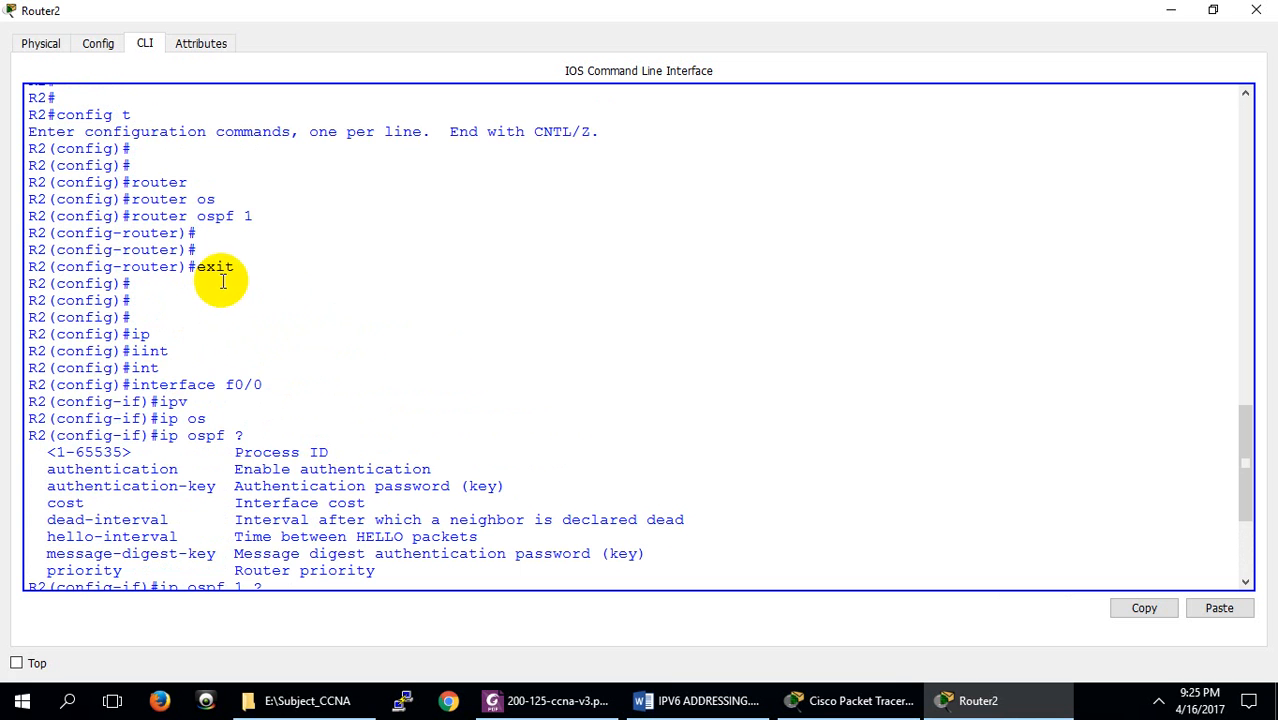
pyautogui.moveTo(253, 216); pyautogui.dragTo(133, 216)
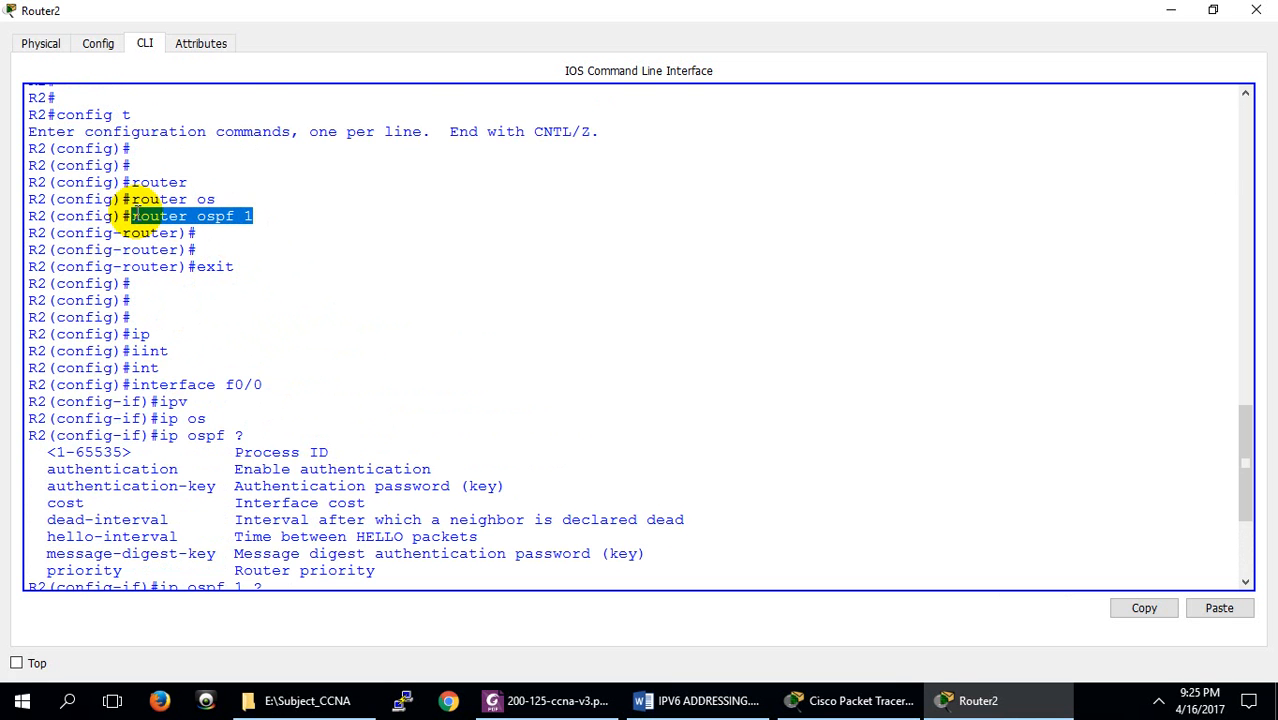
pyautogui.scroll(-5, 277, 442)
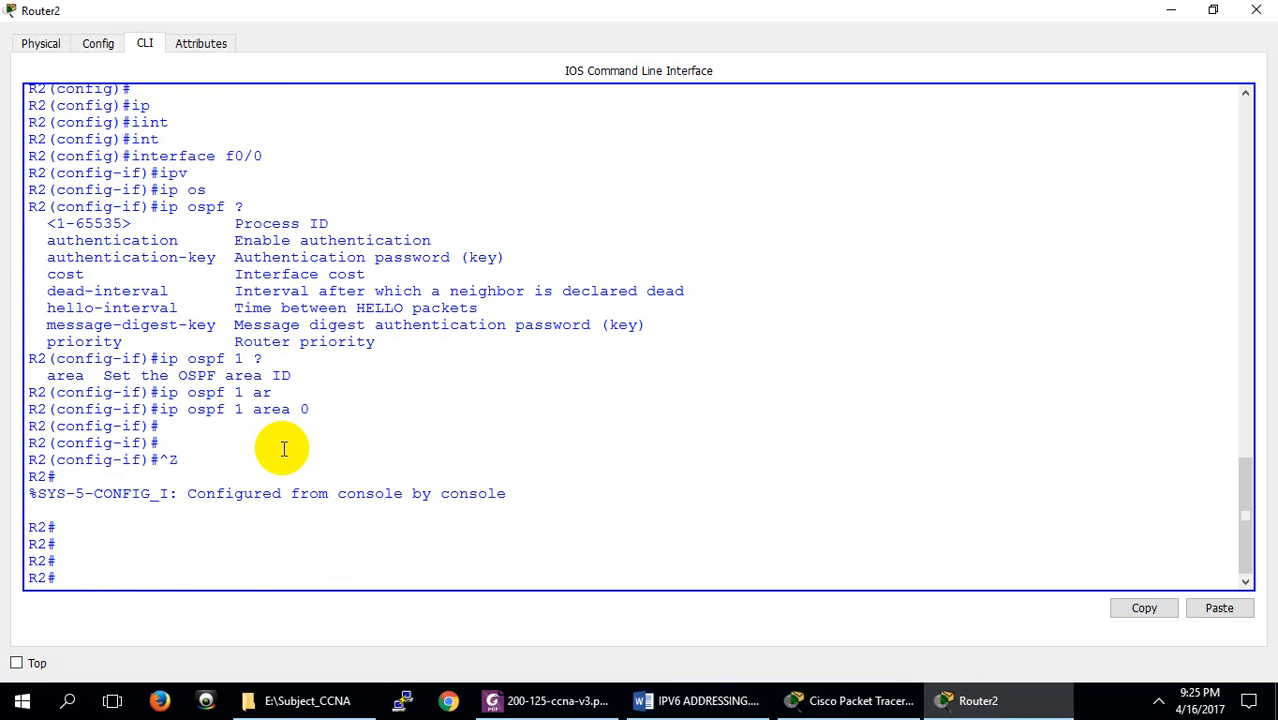
pyautogui.moveTo(311, 410); pyautogui.dragTo(161, 410)
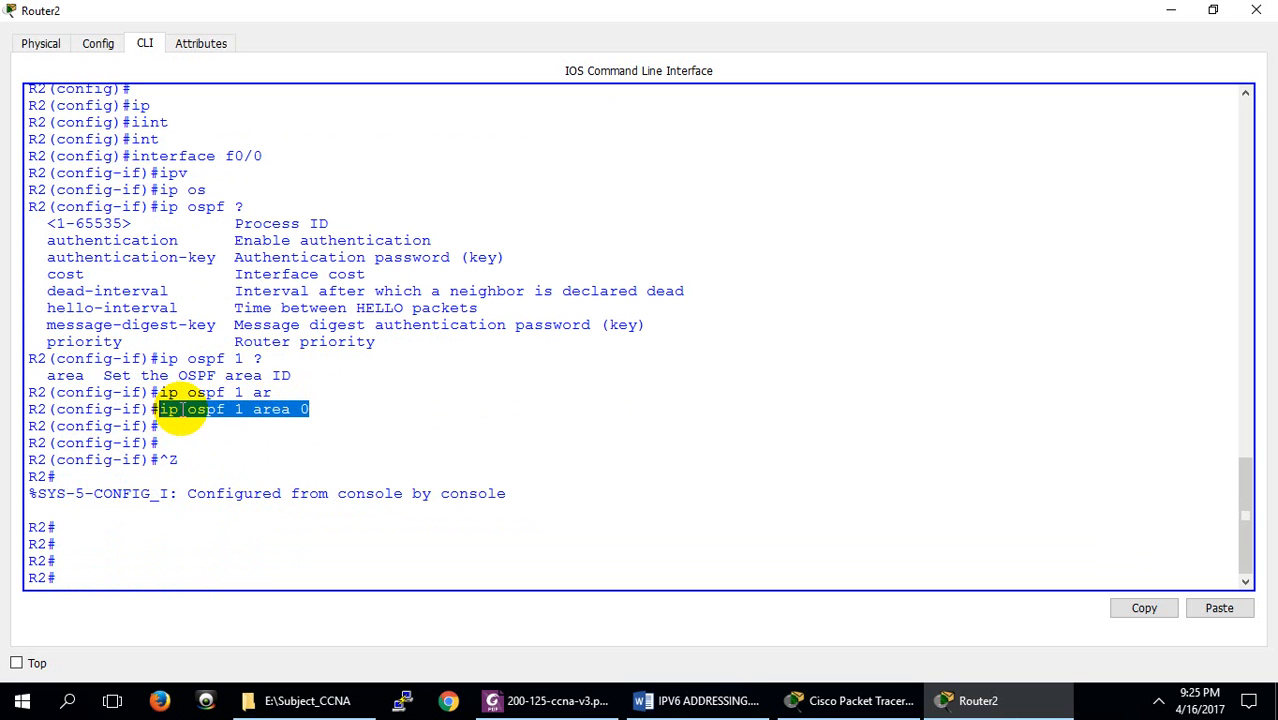
pyautogui.click(310, 410)
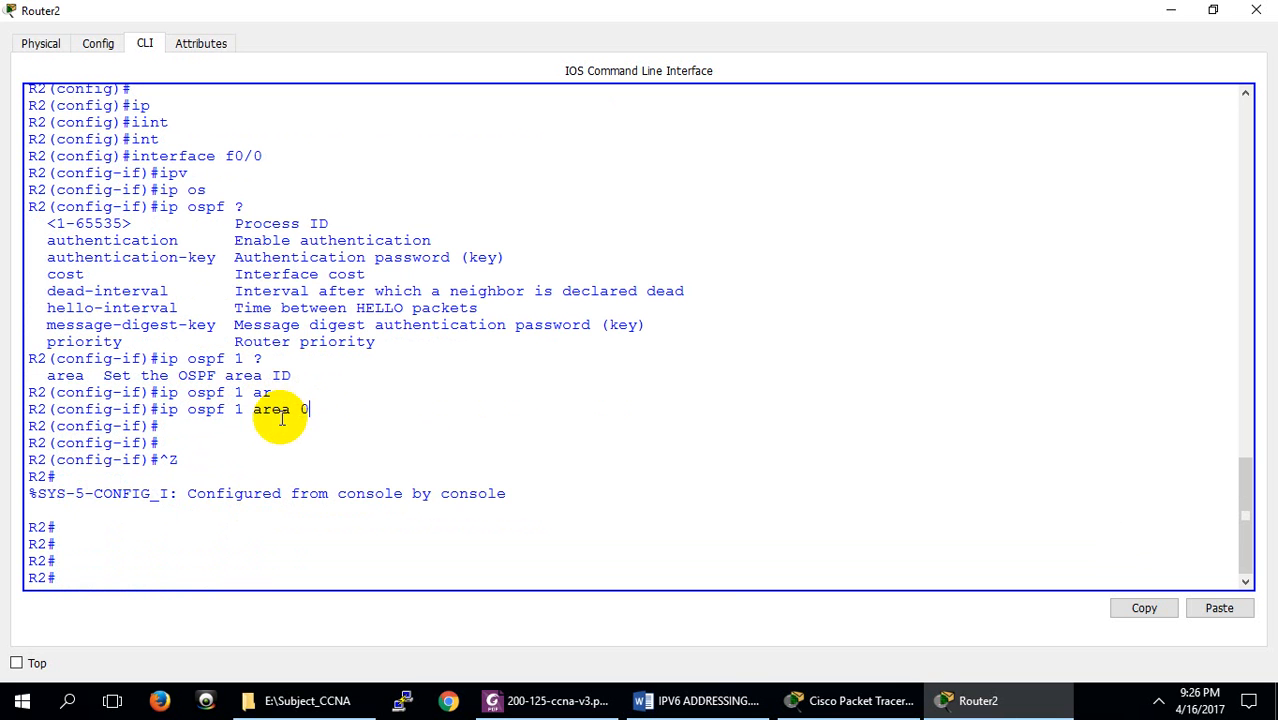
# Close Router2's window and exit Packet Tracer without saving the network.
pyautogui.click(1256, 10)
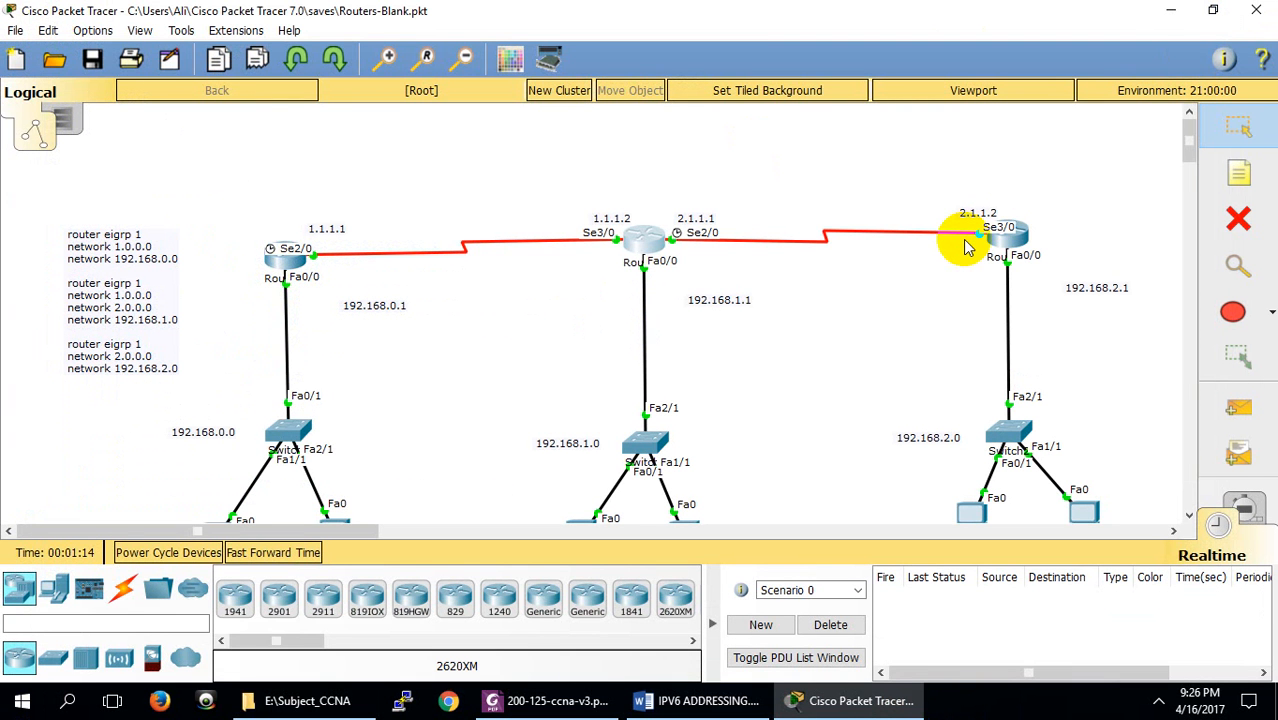
pyautogui.click(1256, 10)
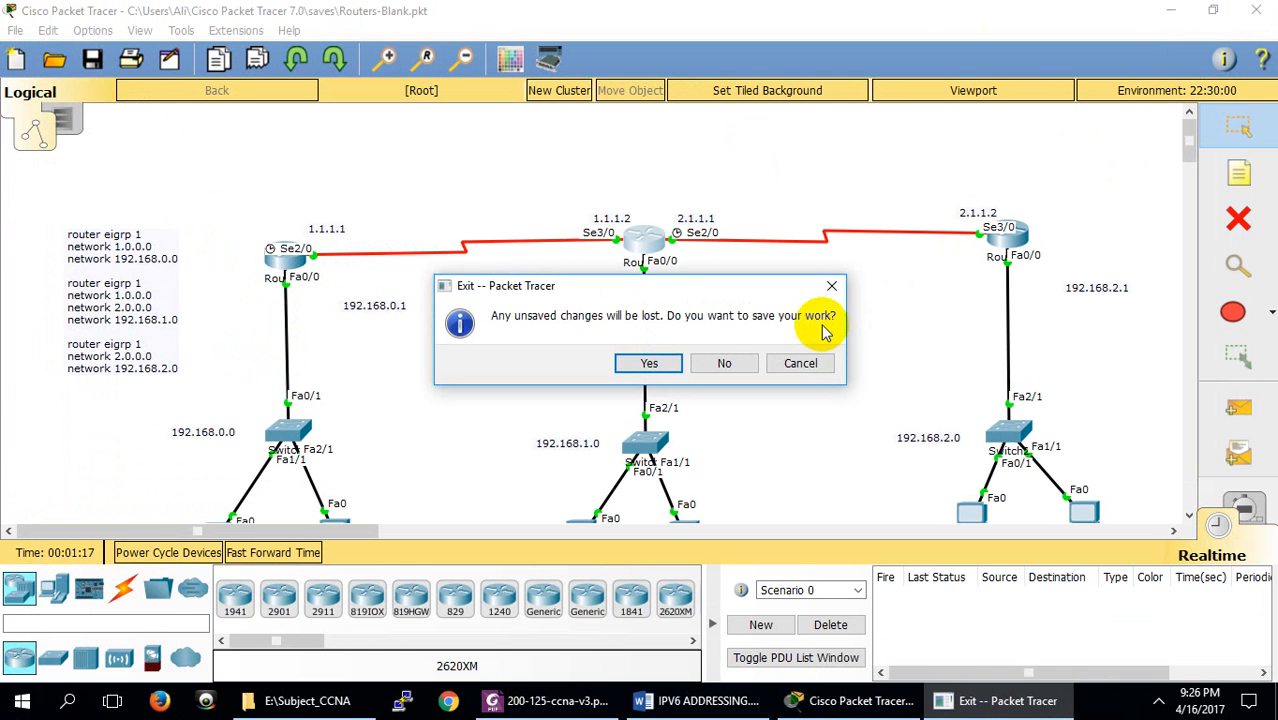
pyautogui.click(725, 363)
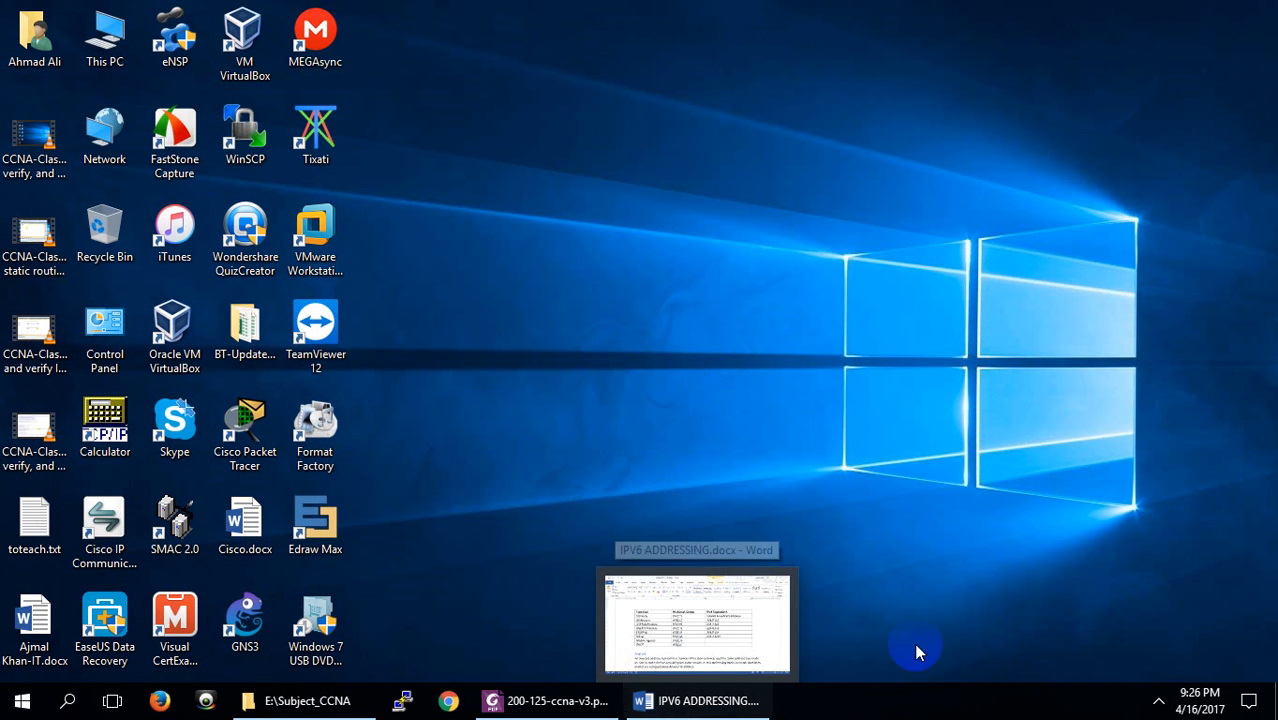
pyautogui.click(1157, 702)
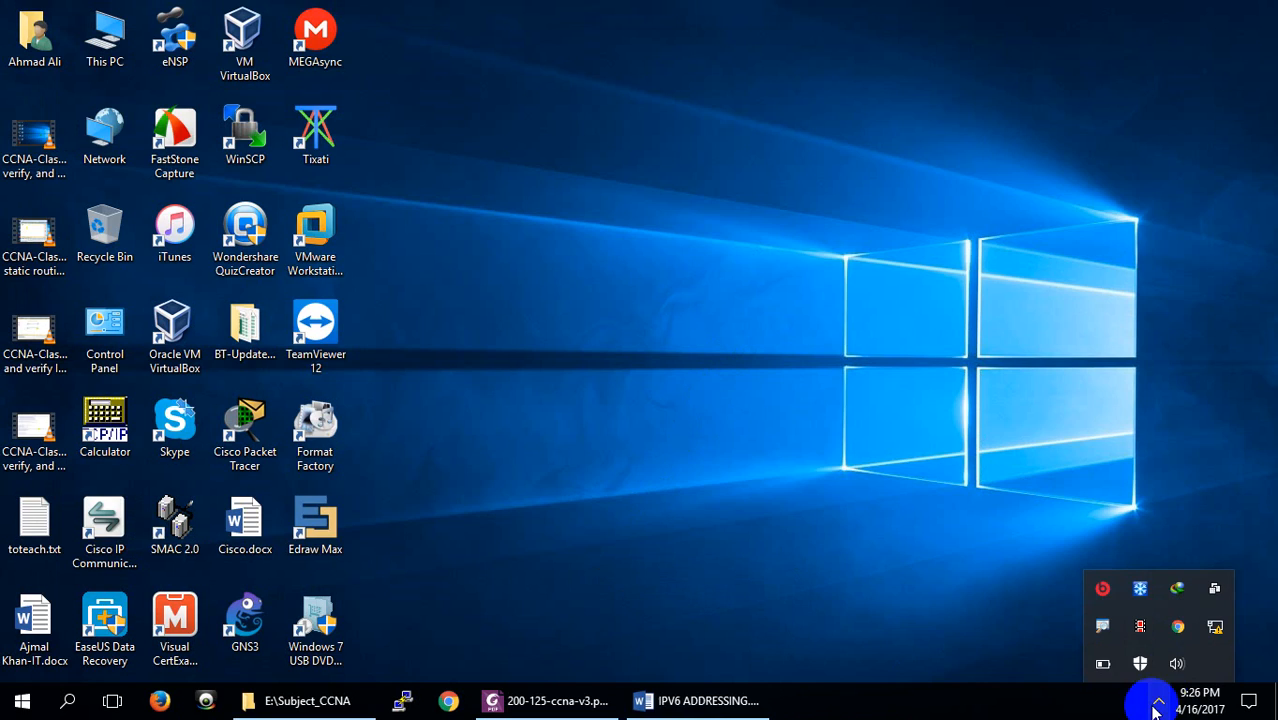